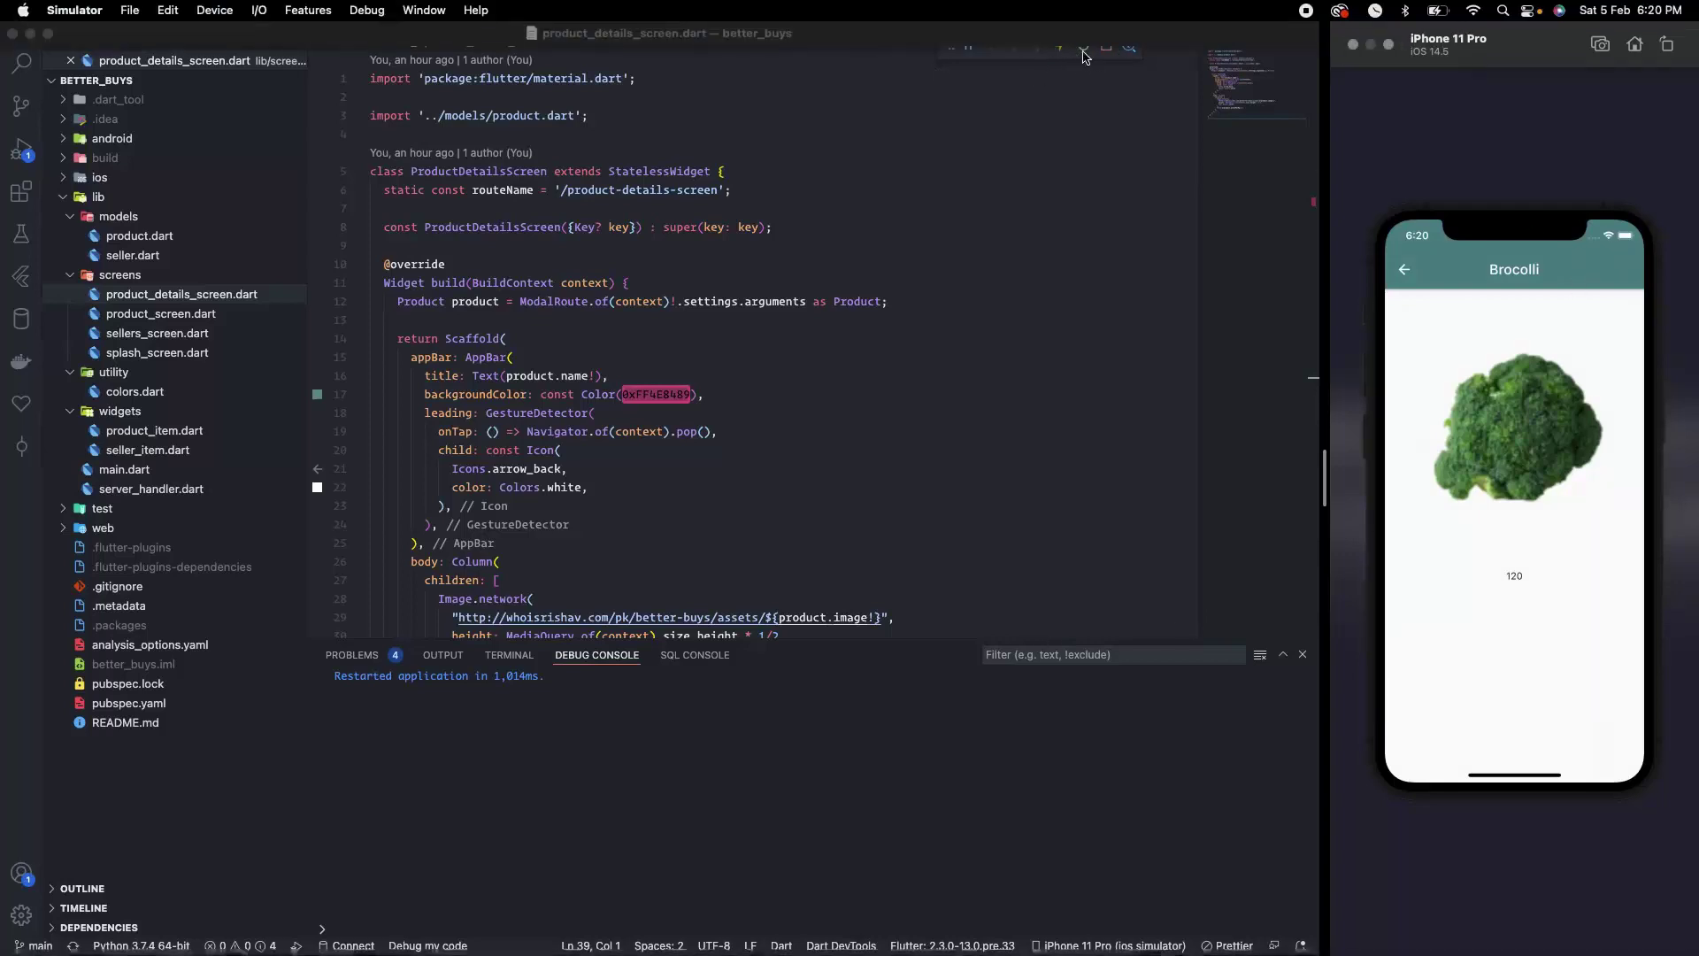
# Hot restart, navigate the simulator to the Brocolli details screen, and bring up server_handler.dart.
pyautogui.click(1085, 56)
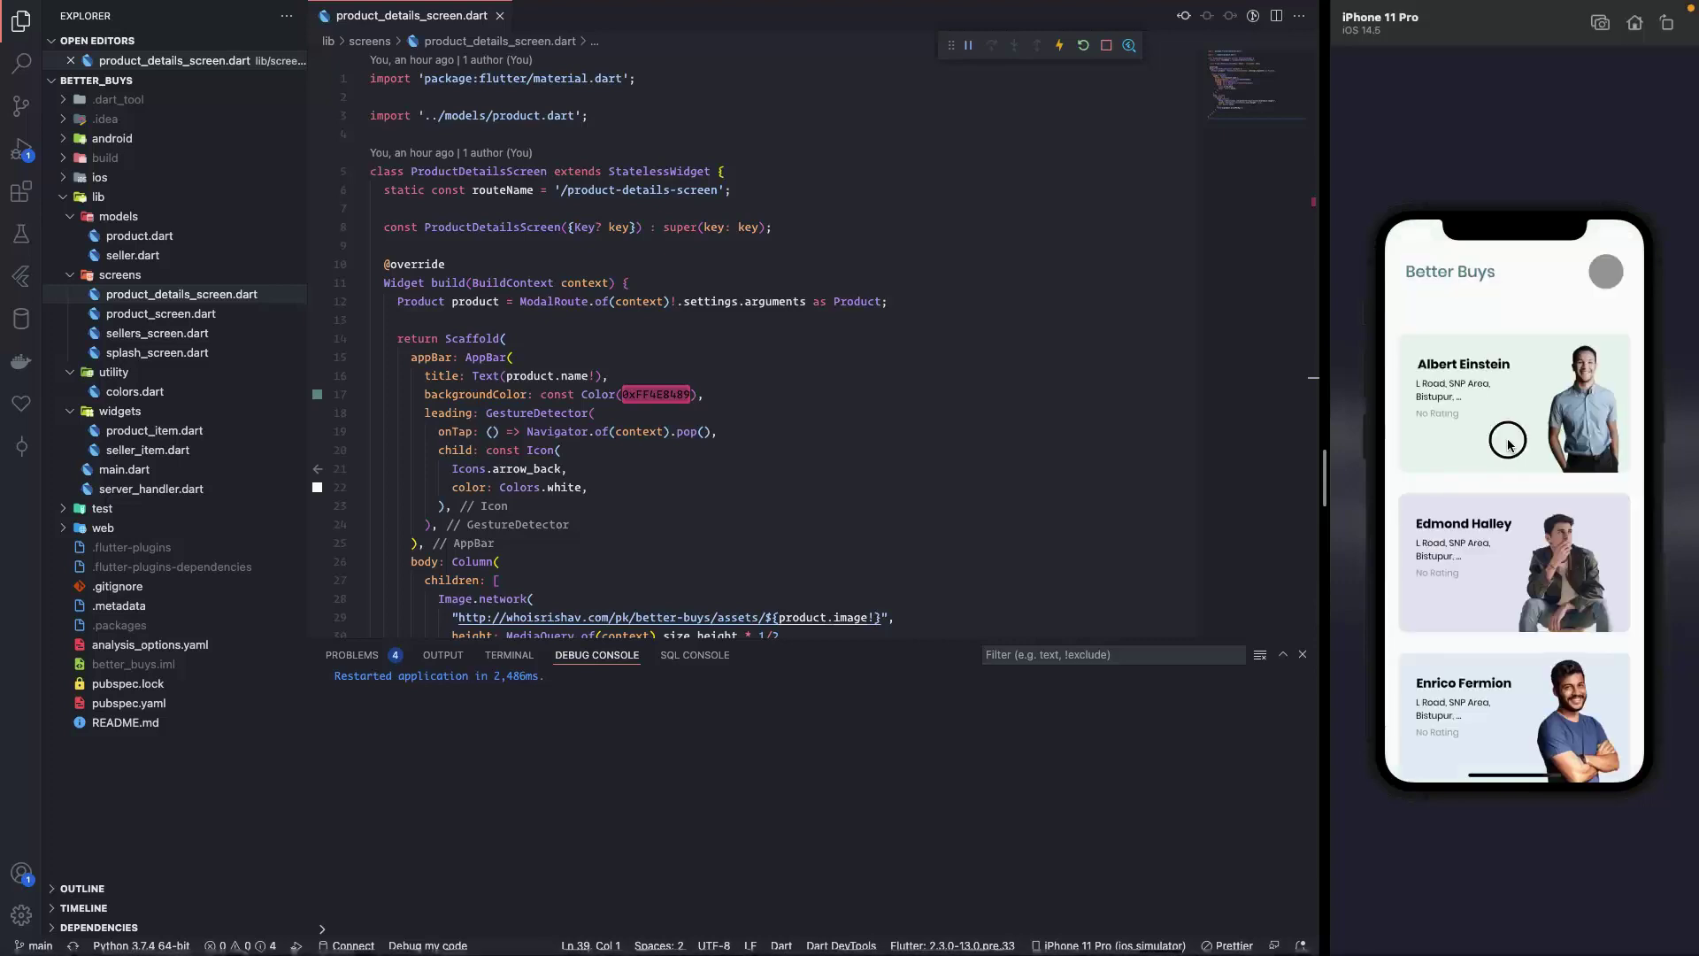
pyautogui.click(1509, 445)
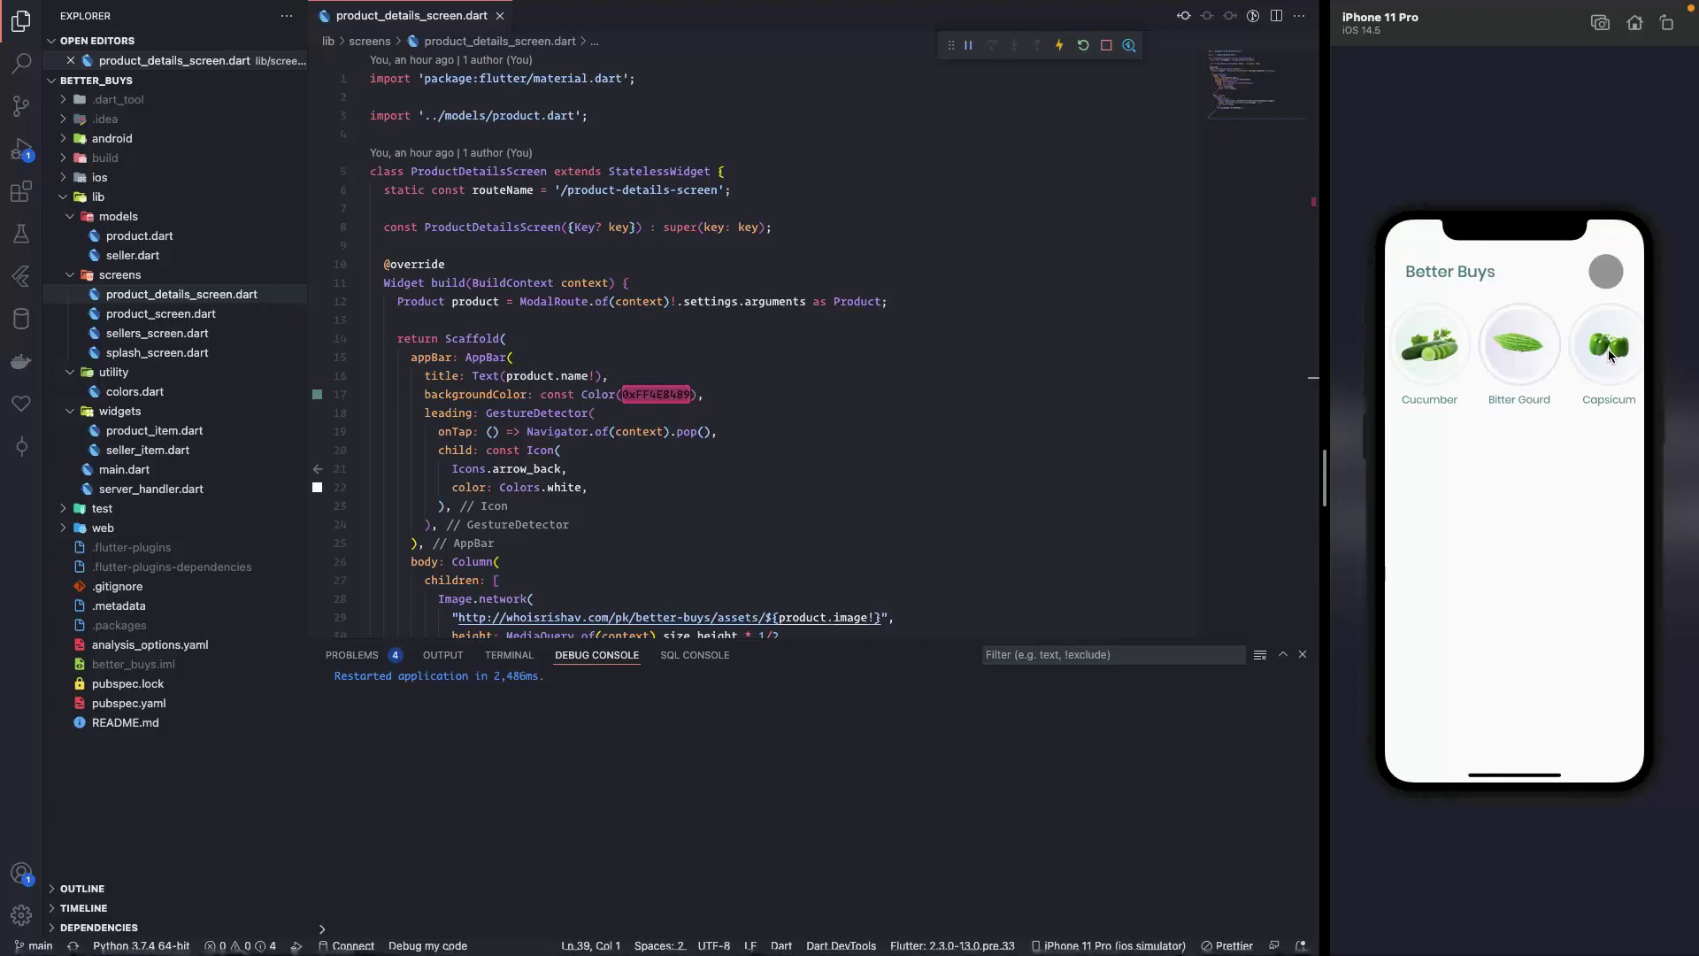
pyautogui.moveTo(1608, 351); pyautogui.dragTo(1394, 351)
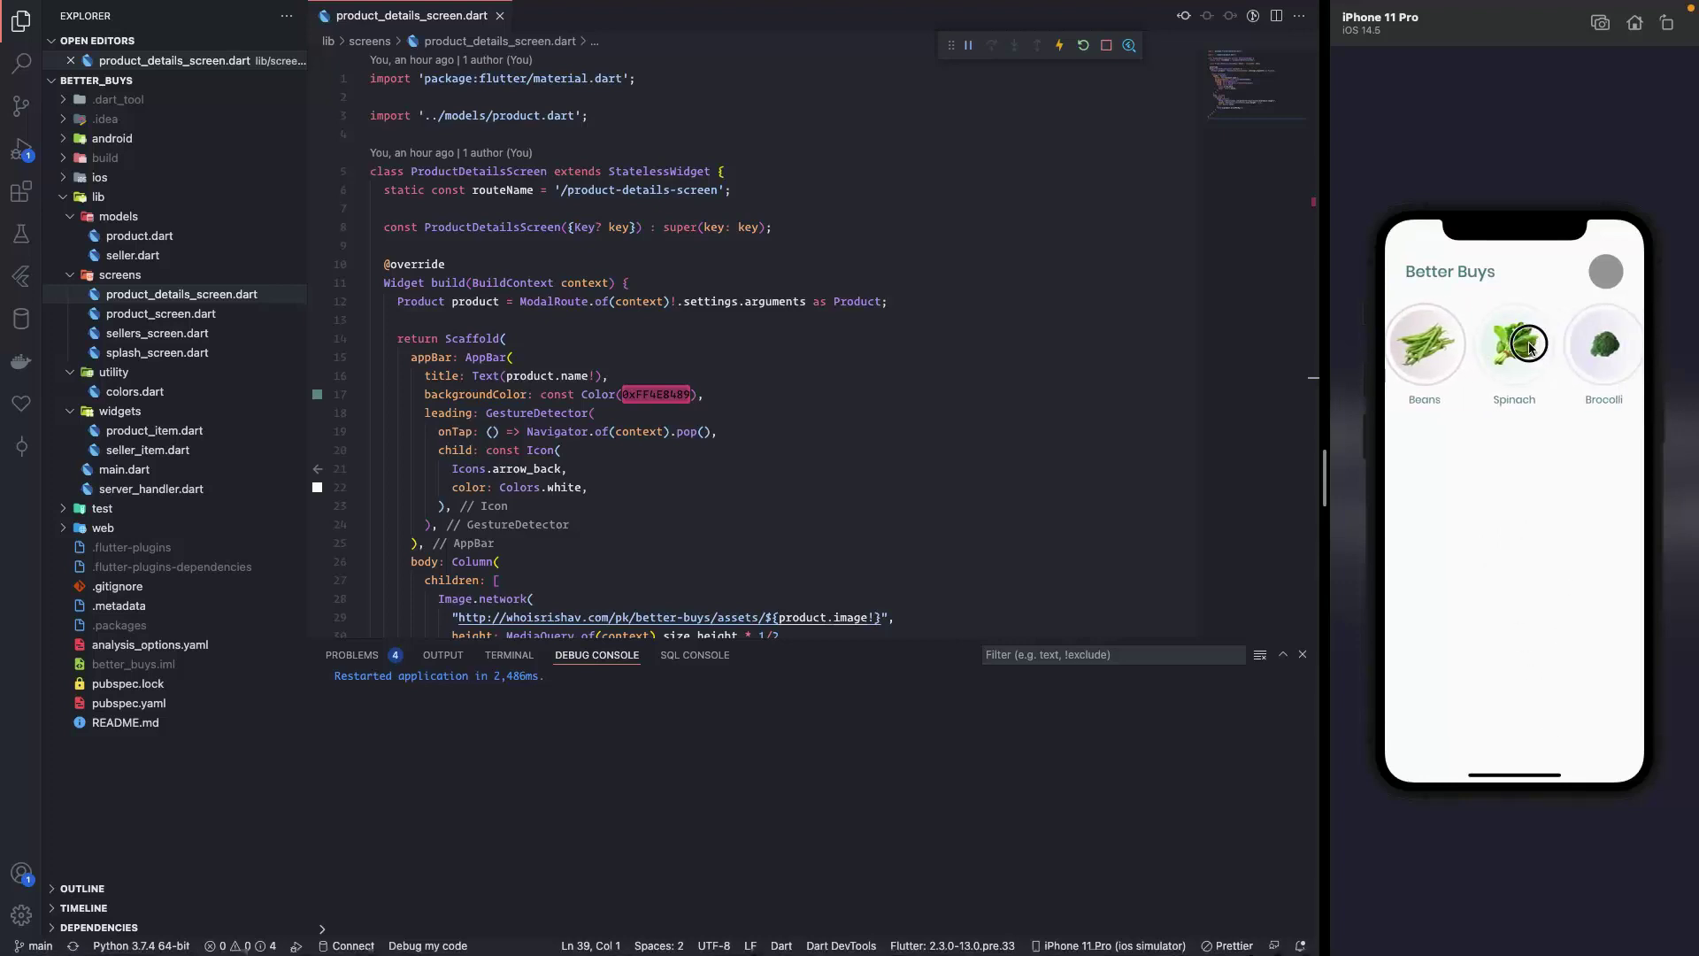
pyautogui.click(1603, 350)
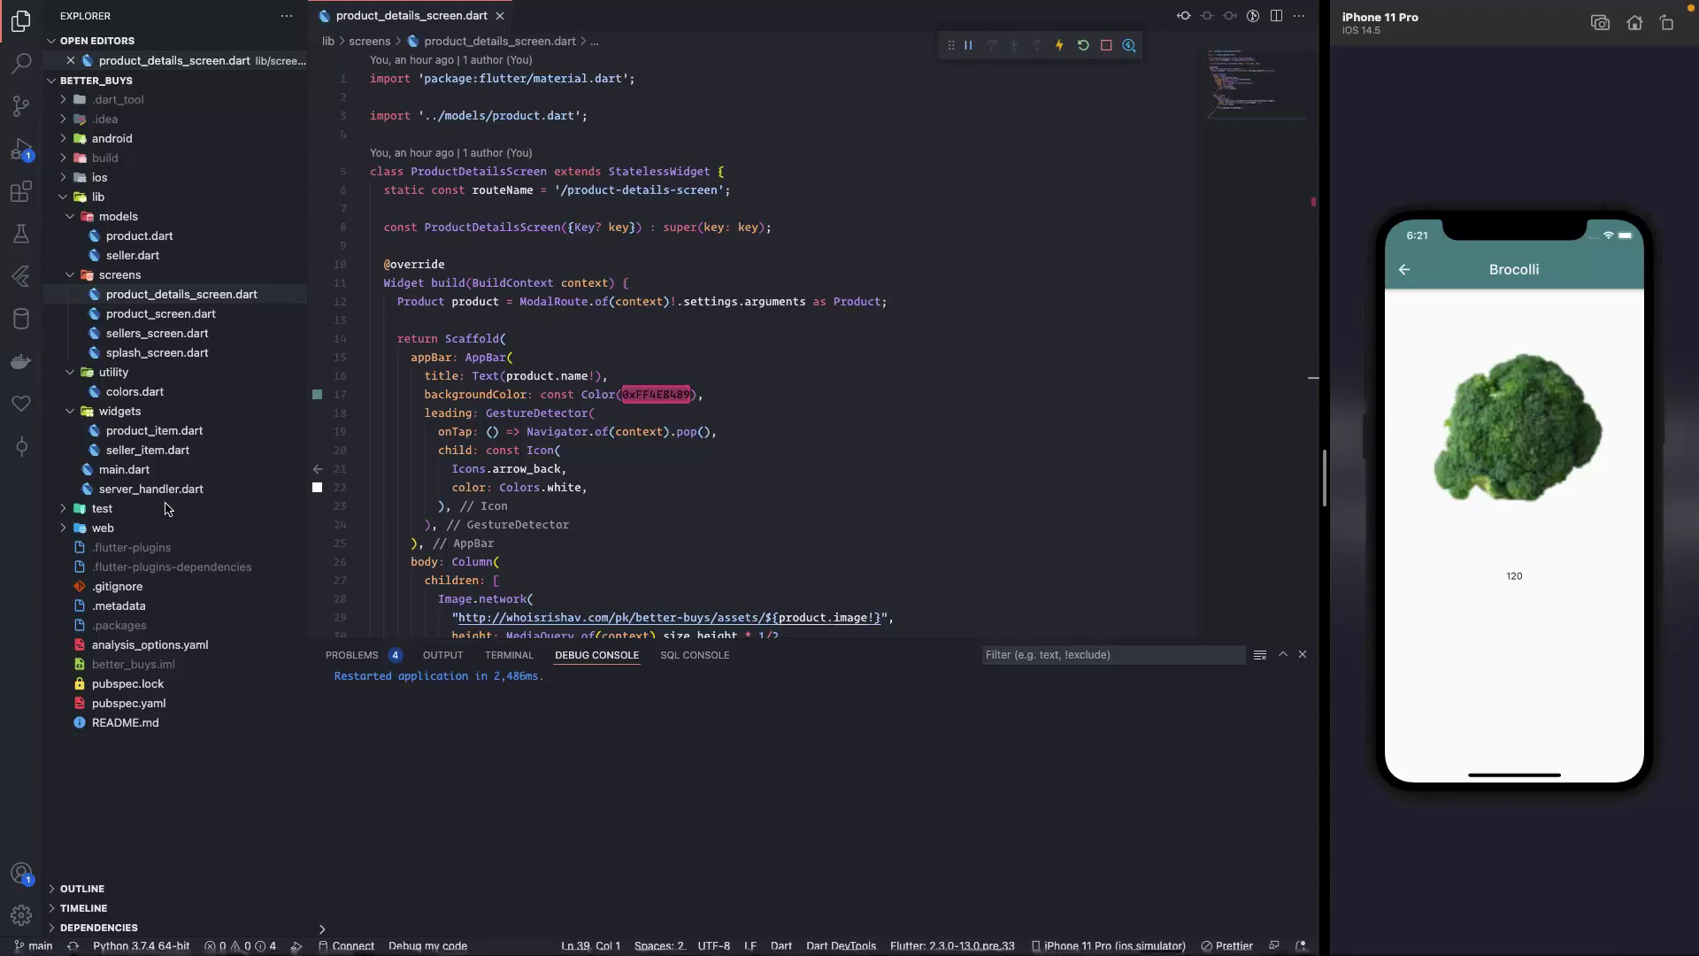
pyautogui.click(134, 488)
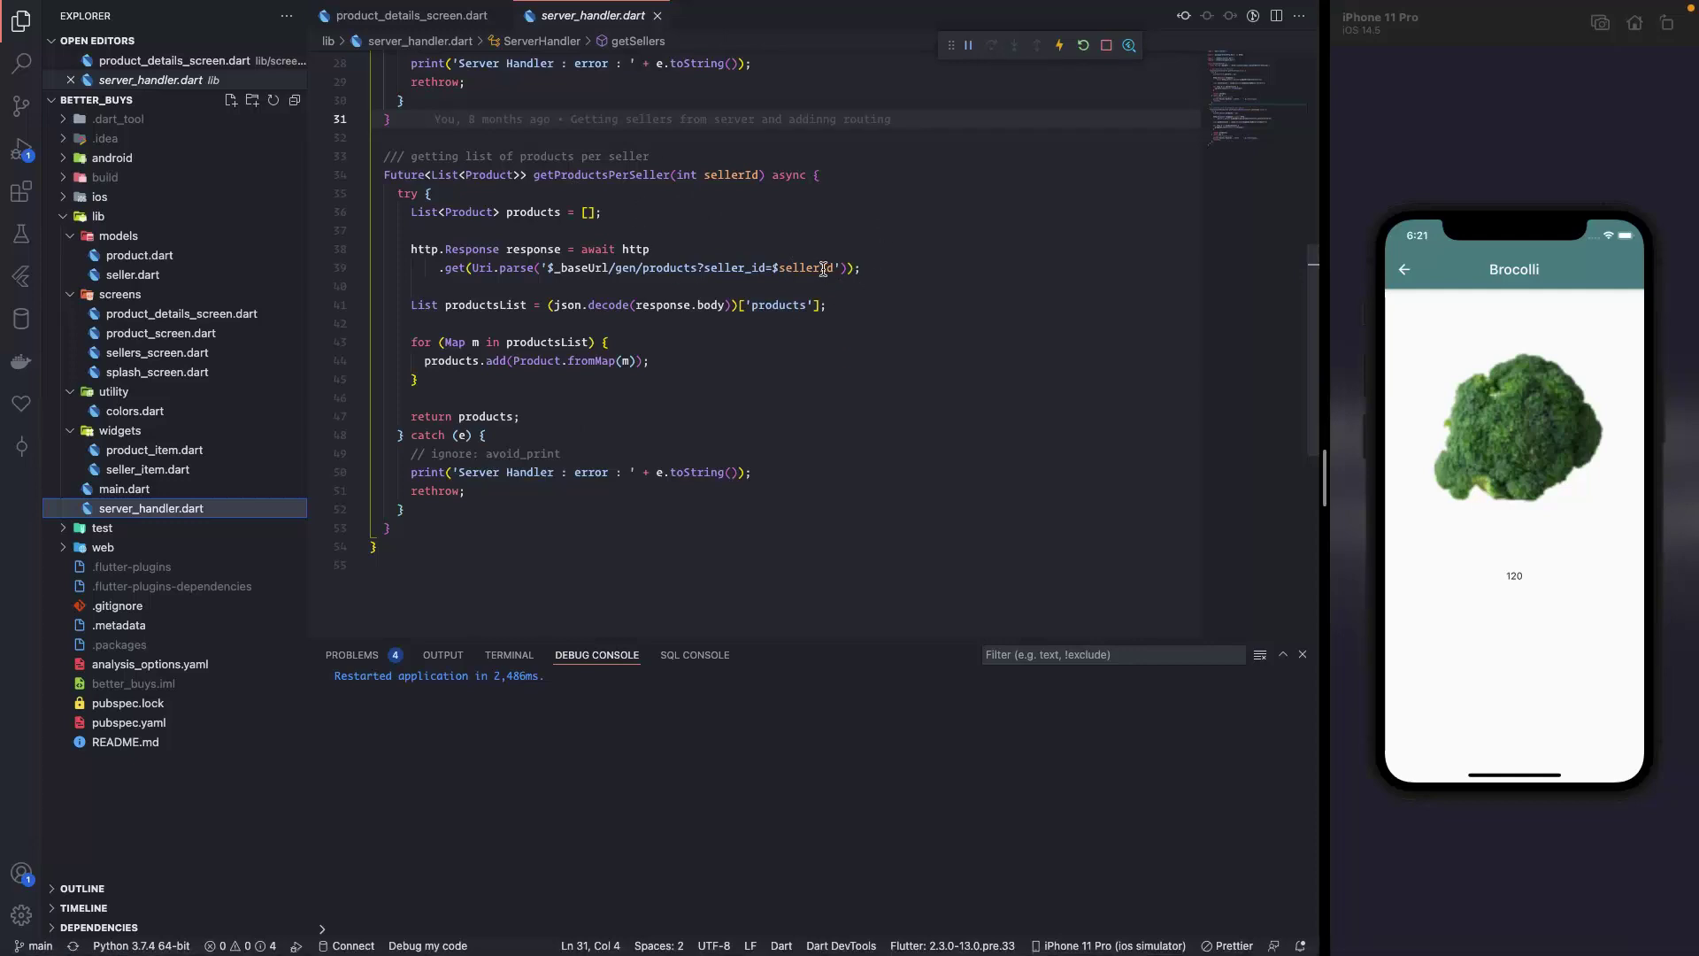
# Add print(response.body); after the products request on line 39 and fix its indentation.
pyautogui.click(854, 267)
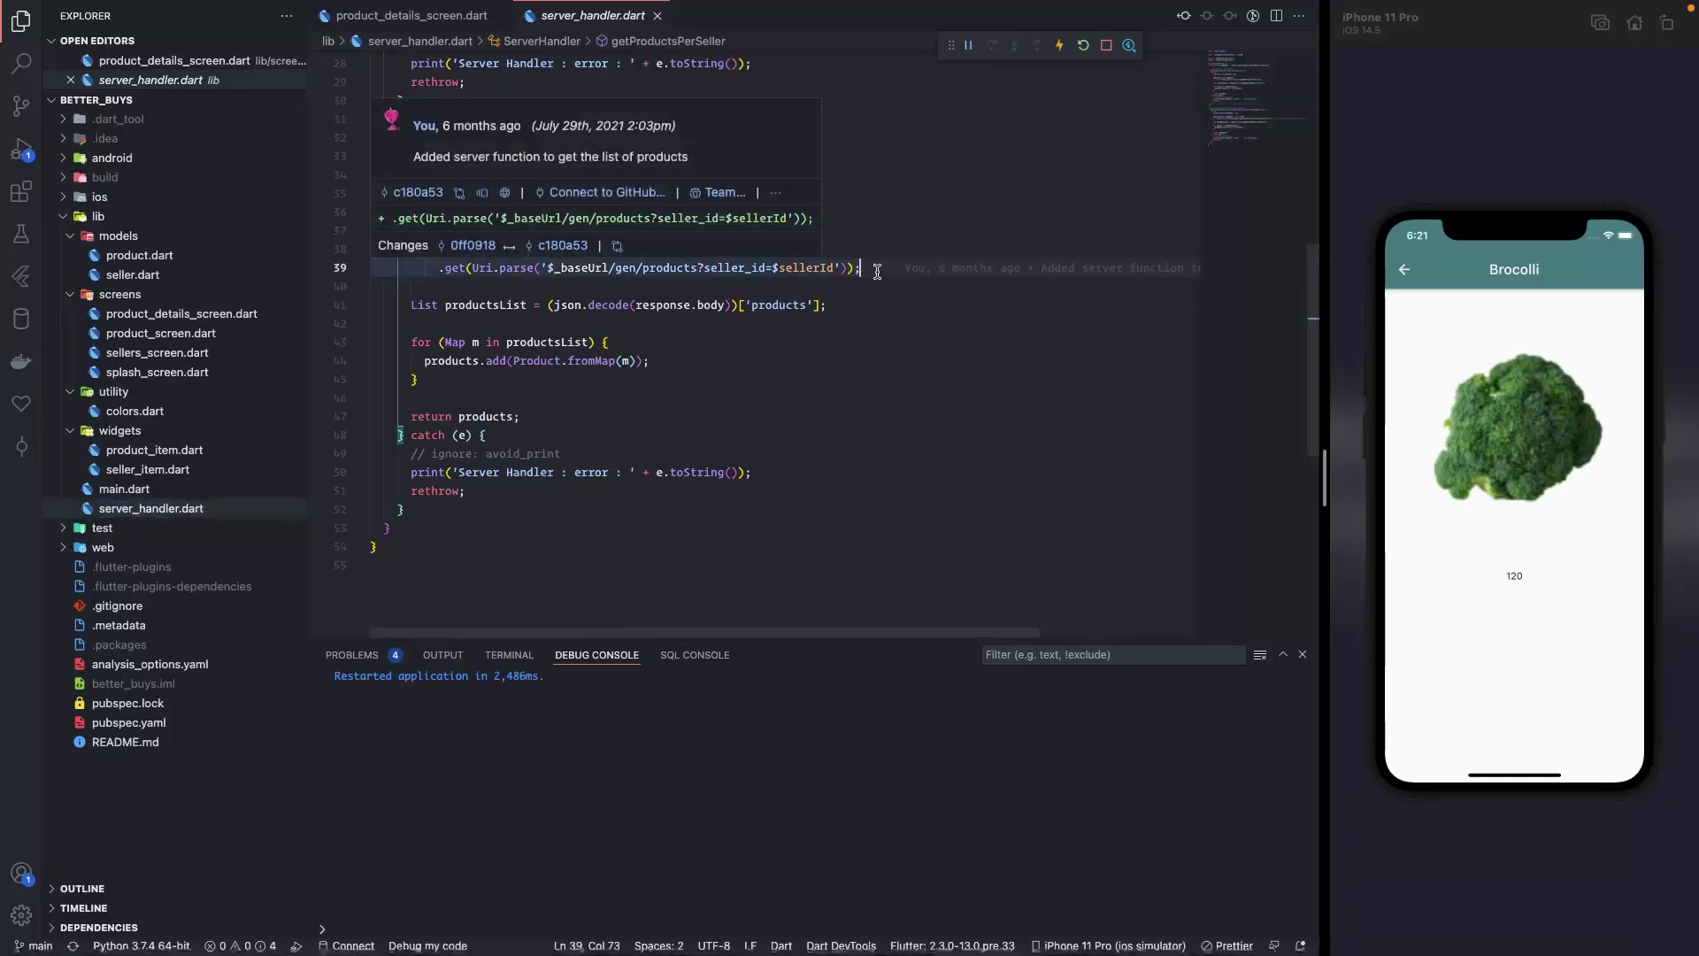
pyautogui.press('Return')
pyautogui.press('Return')
pyautogui.write('print')
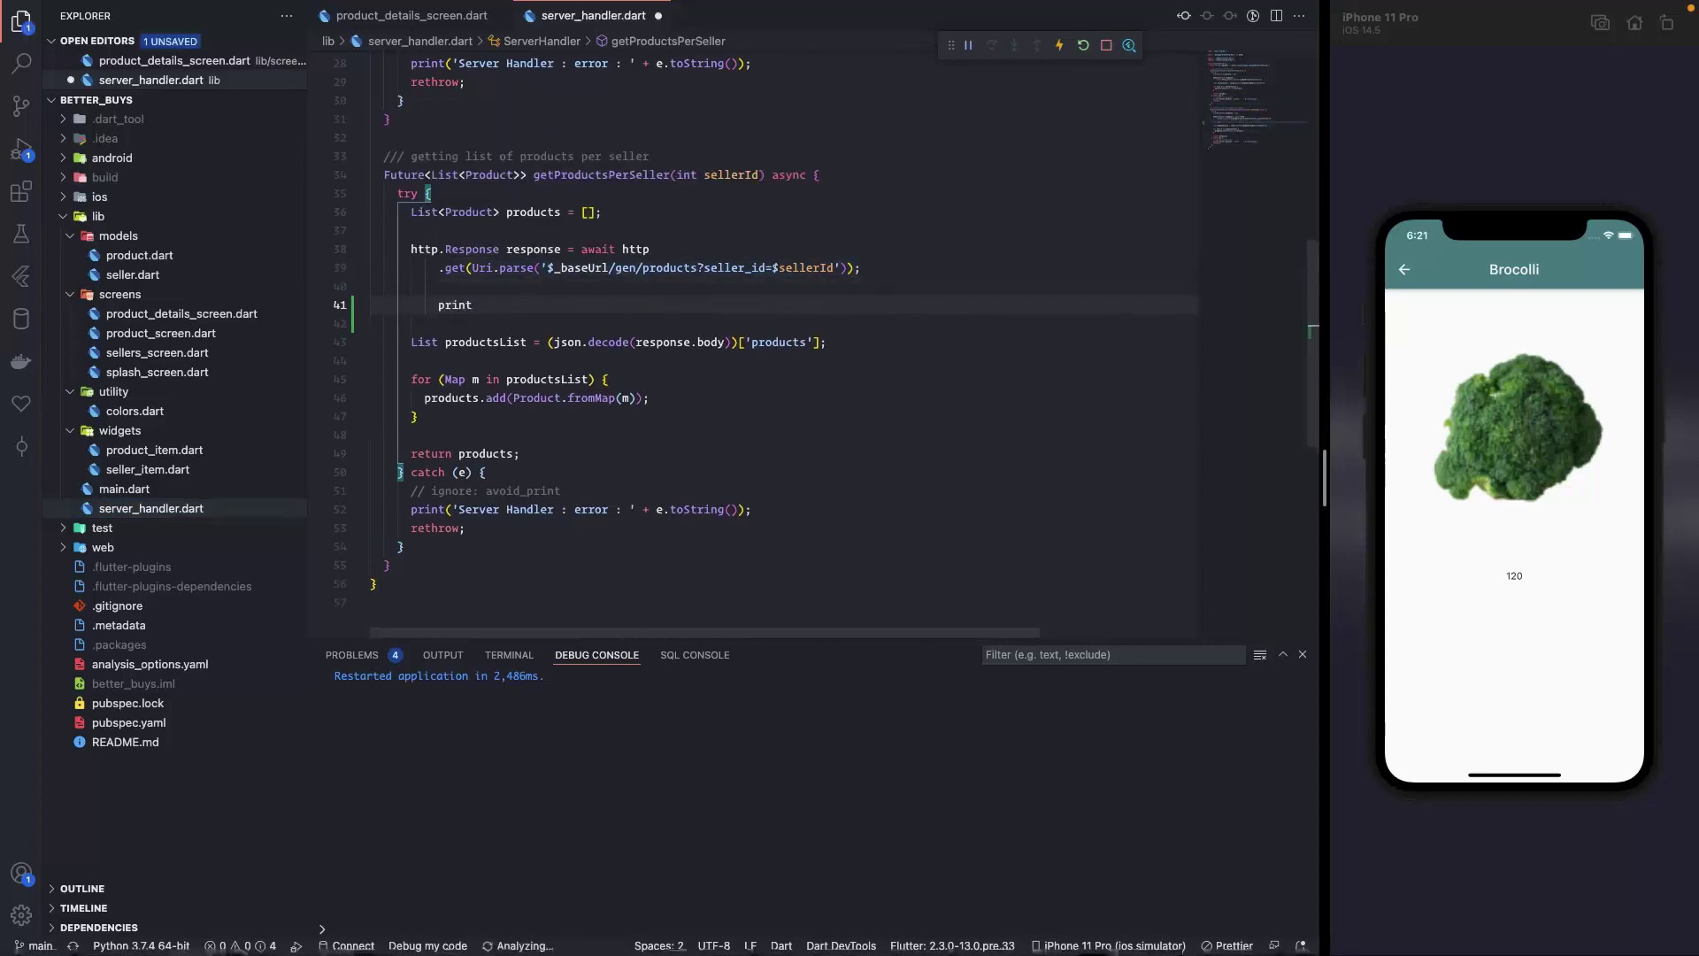
pyautogui.write('(')
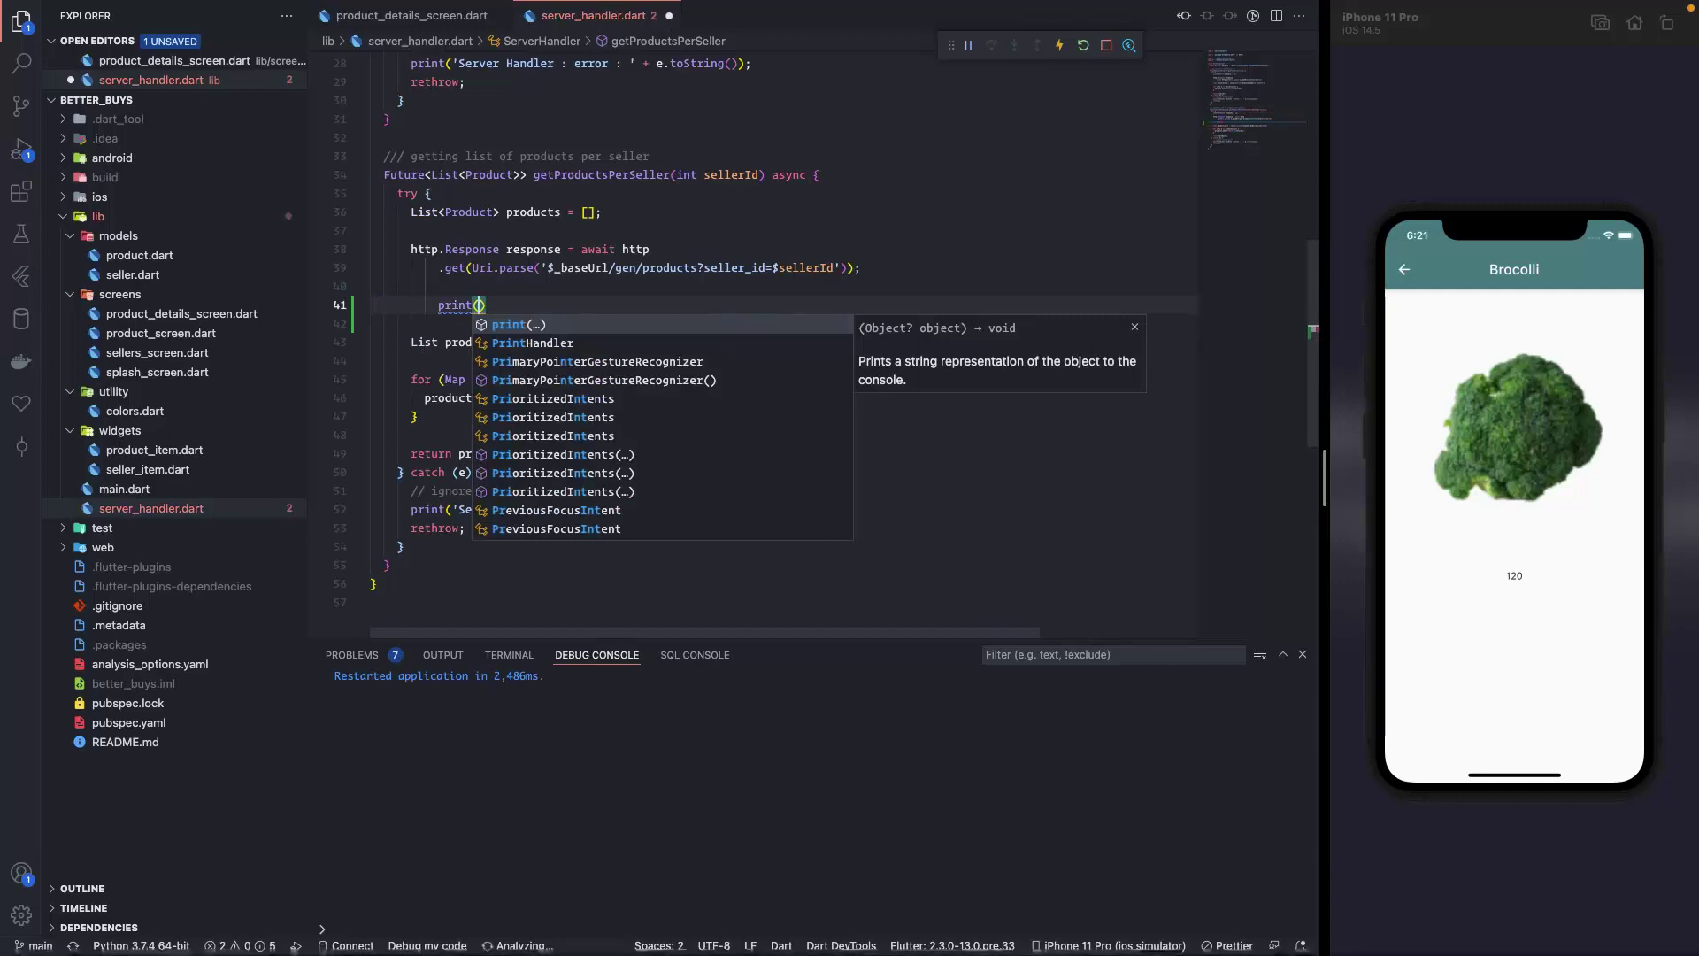
pyautogui.write('response')
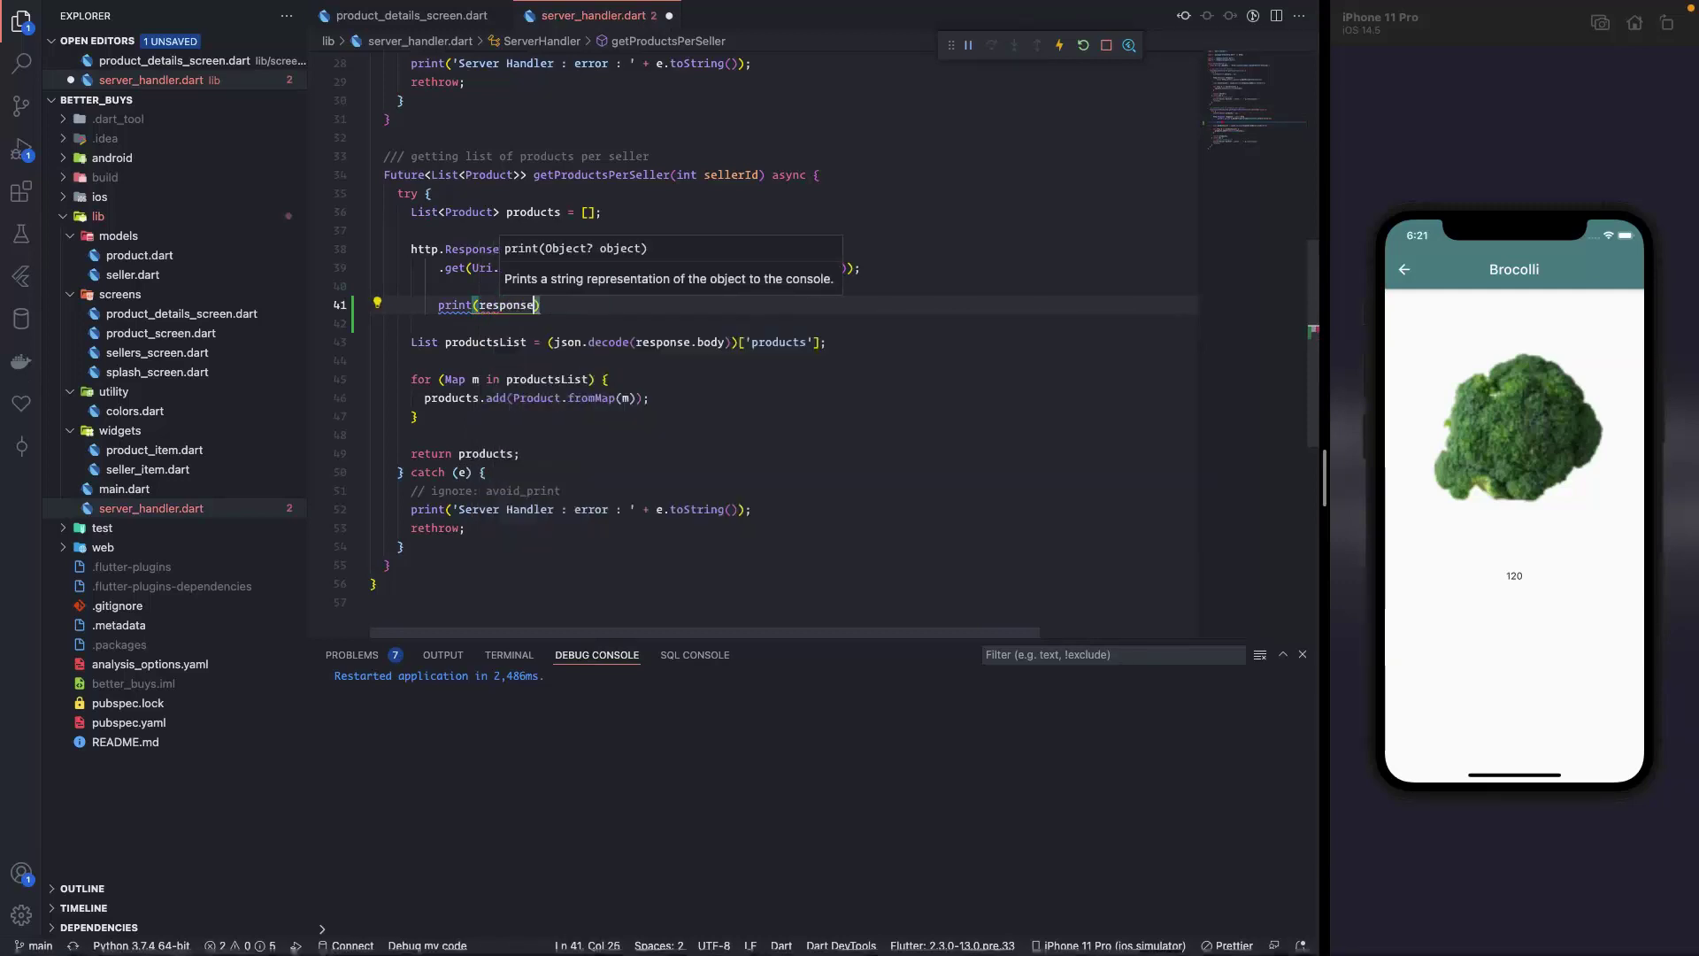
pyautogui.write('.bo')
pyautogui.press('Tab')
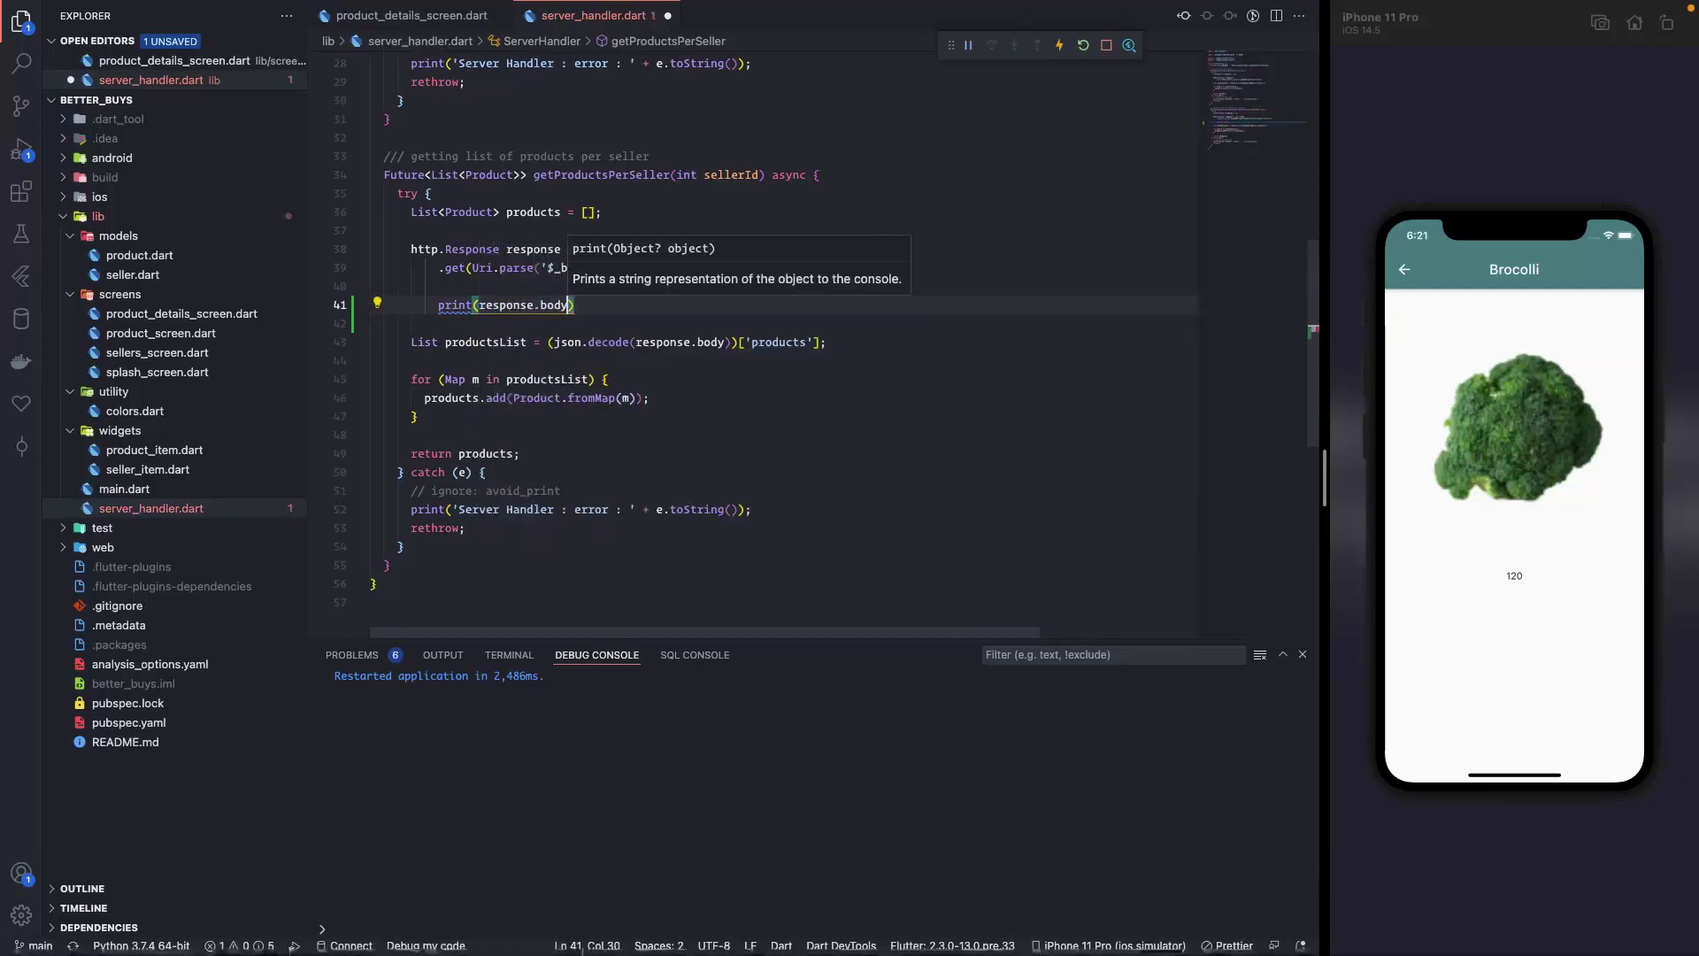
pyautogui.press('Right')
pyautogui.write(';')
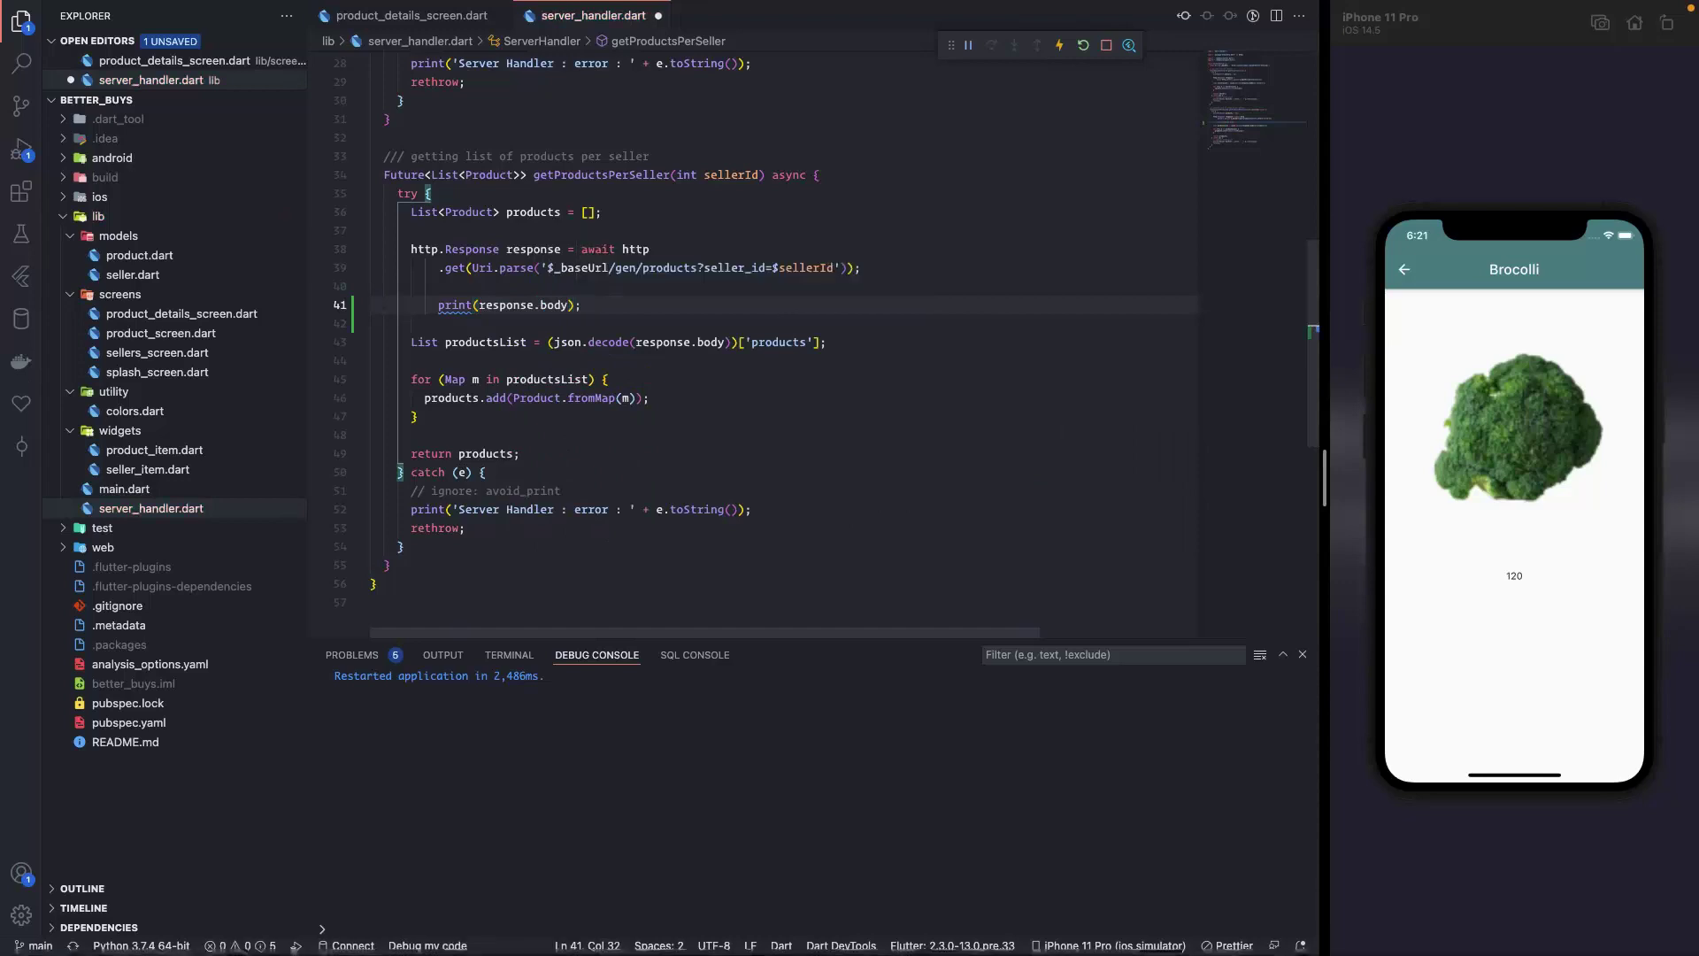
pyautogui.hotkey('shift', 'alt', 'f')
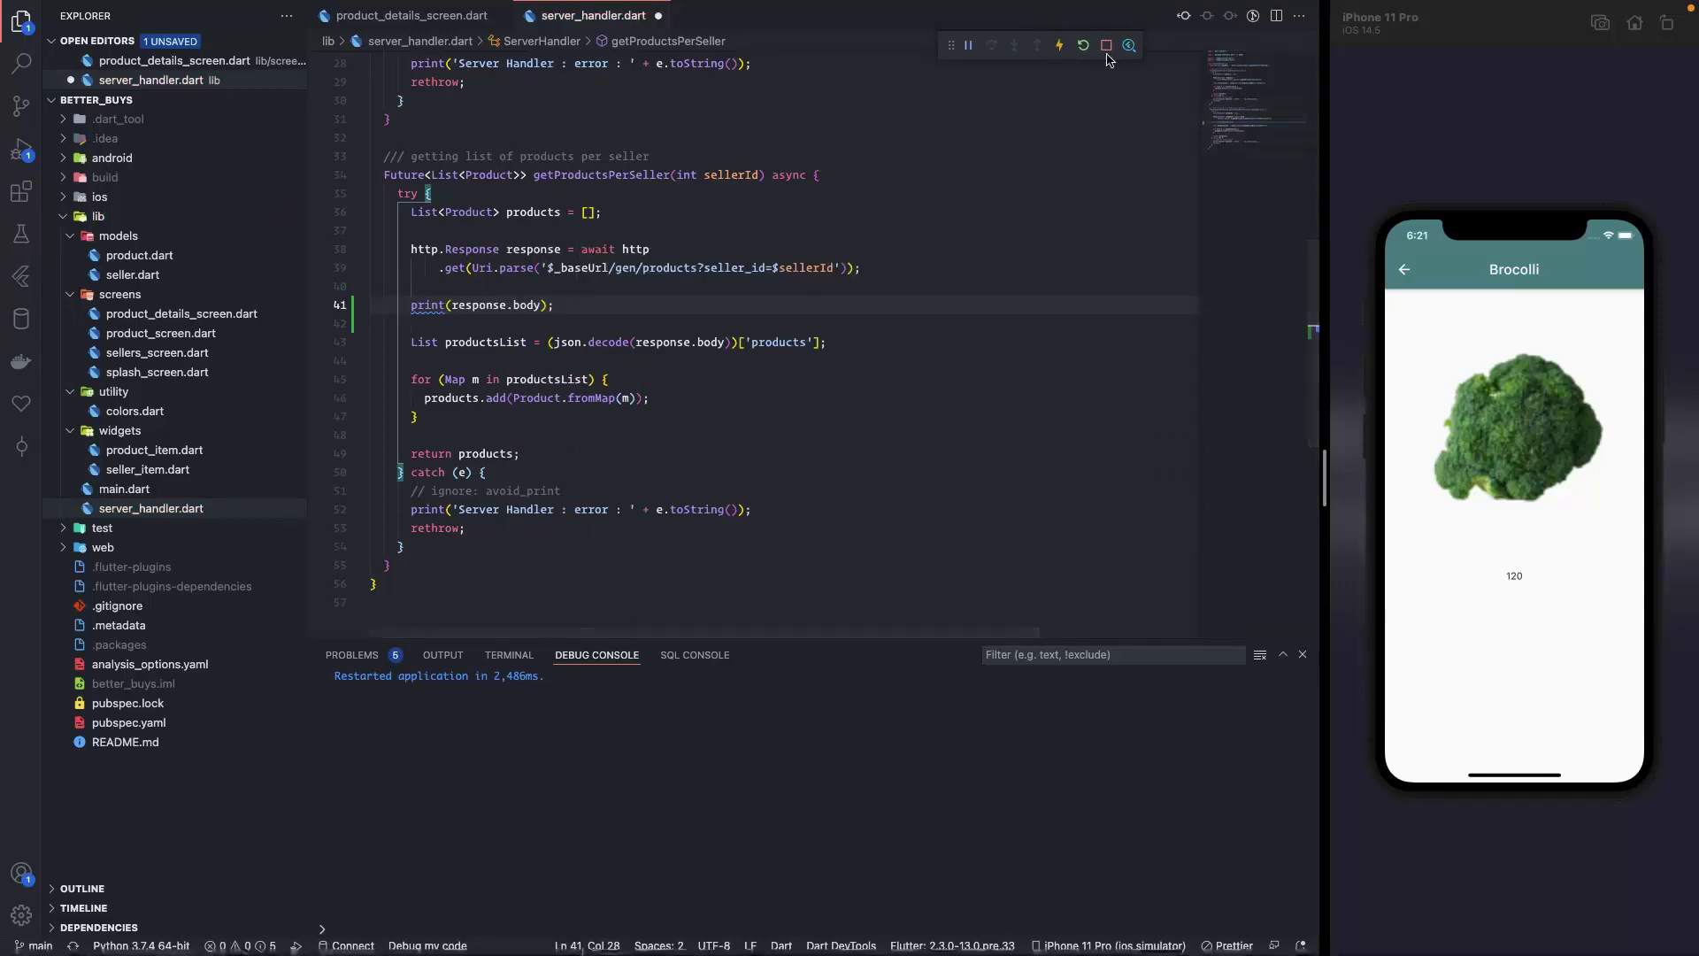
# Restart the app, tap the first seller to print its products JSON, then bring Chrome to the front.
pyautogui.click(1083, 46)
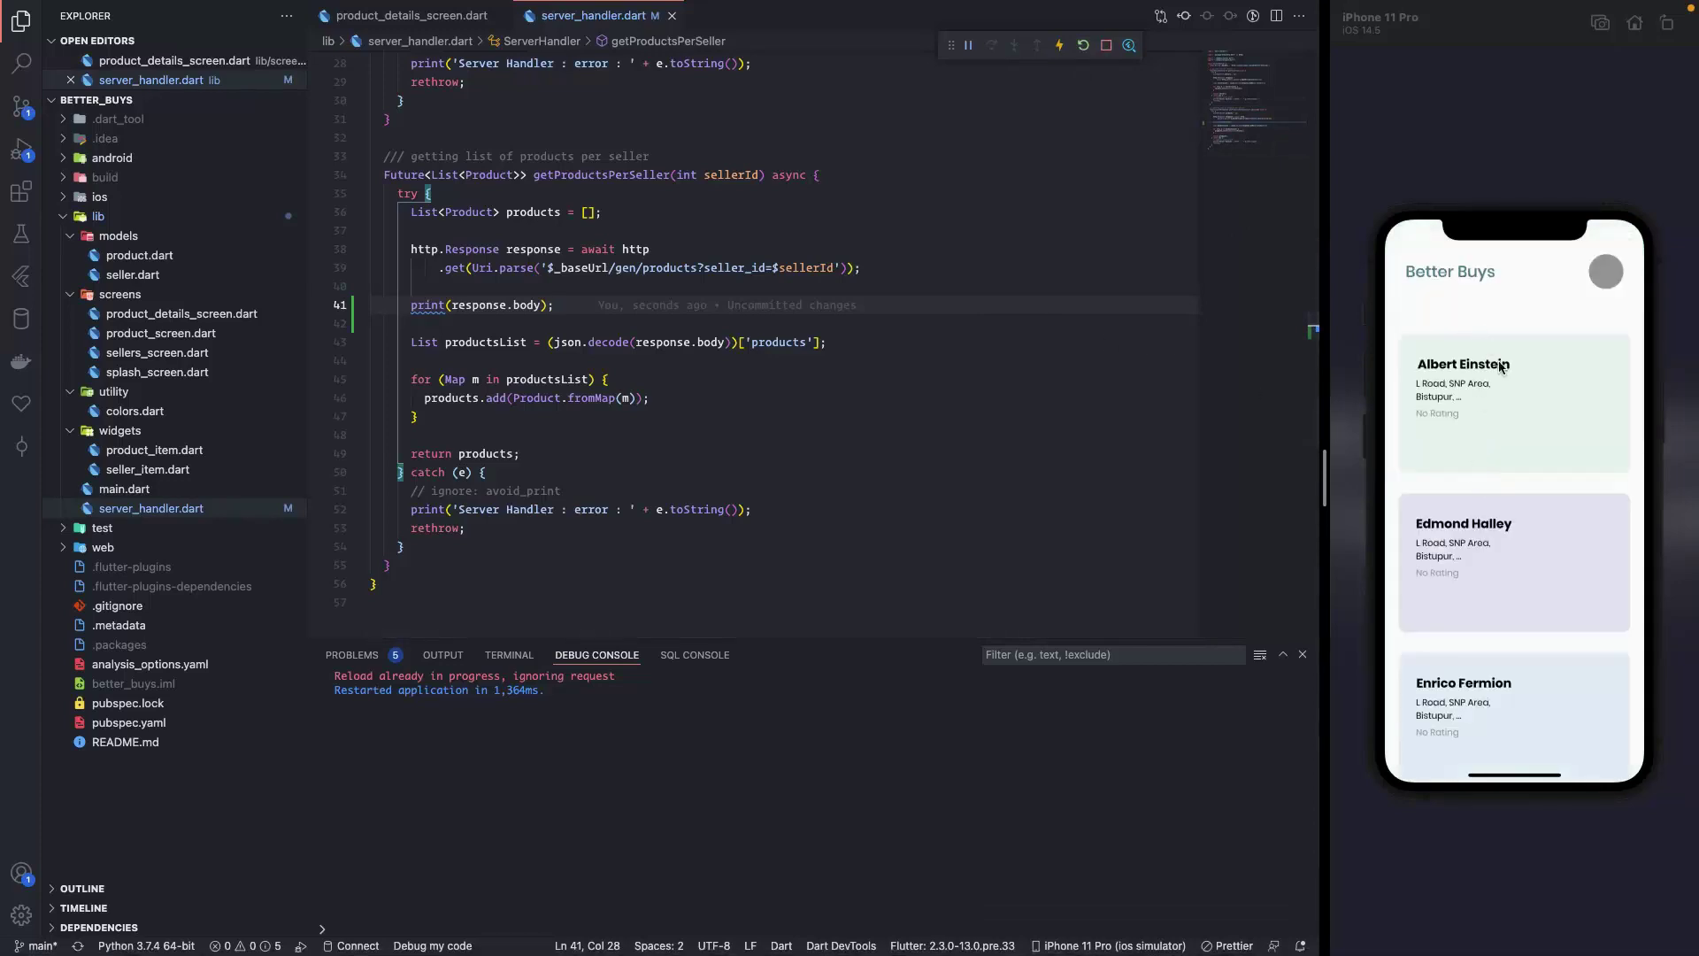
pyautogui.click(1527, 399)
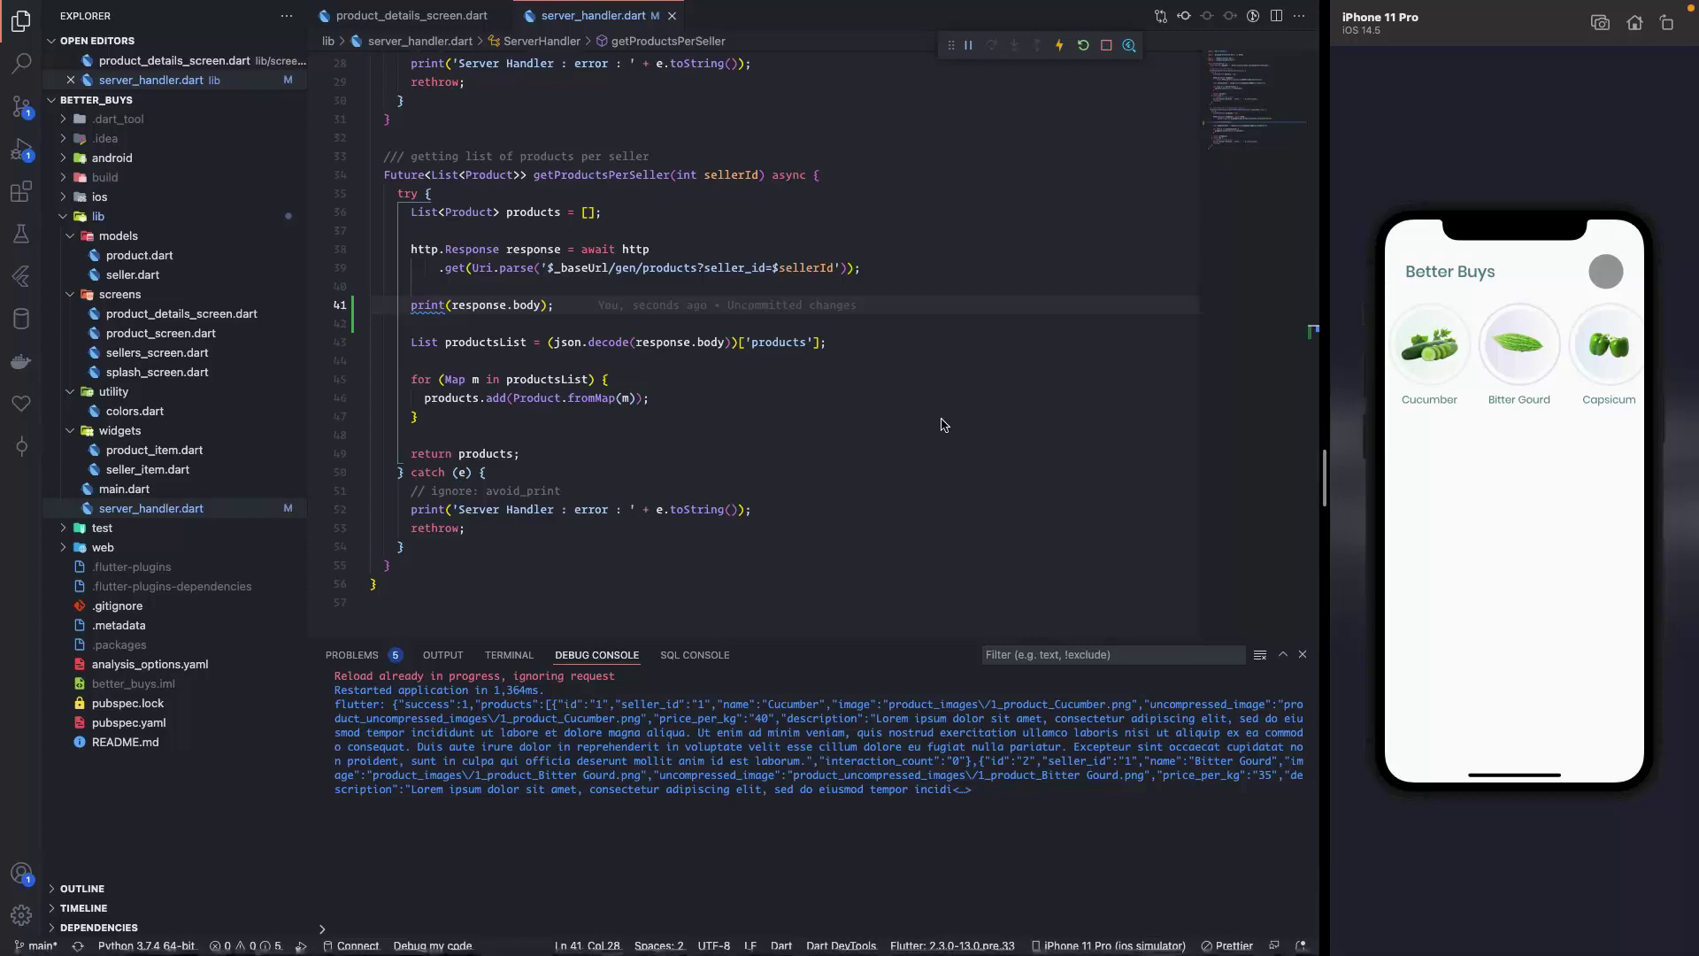
pyautogui.hotkey('ctrl', 'Up')
pyautogui.click(419, 522)
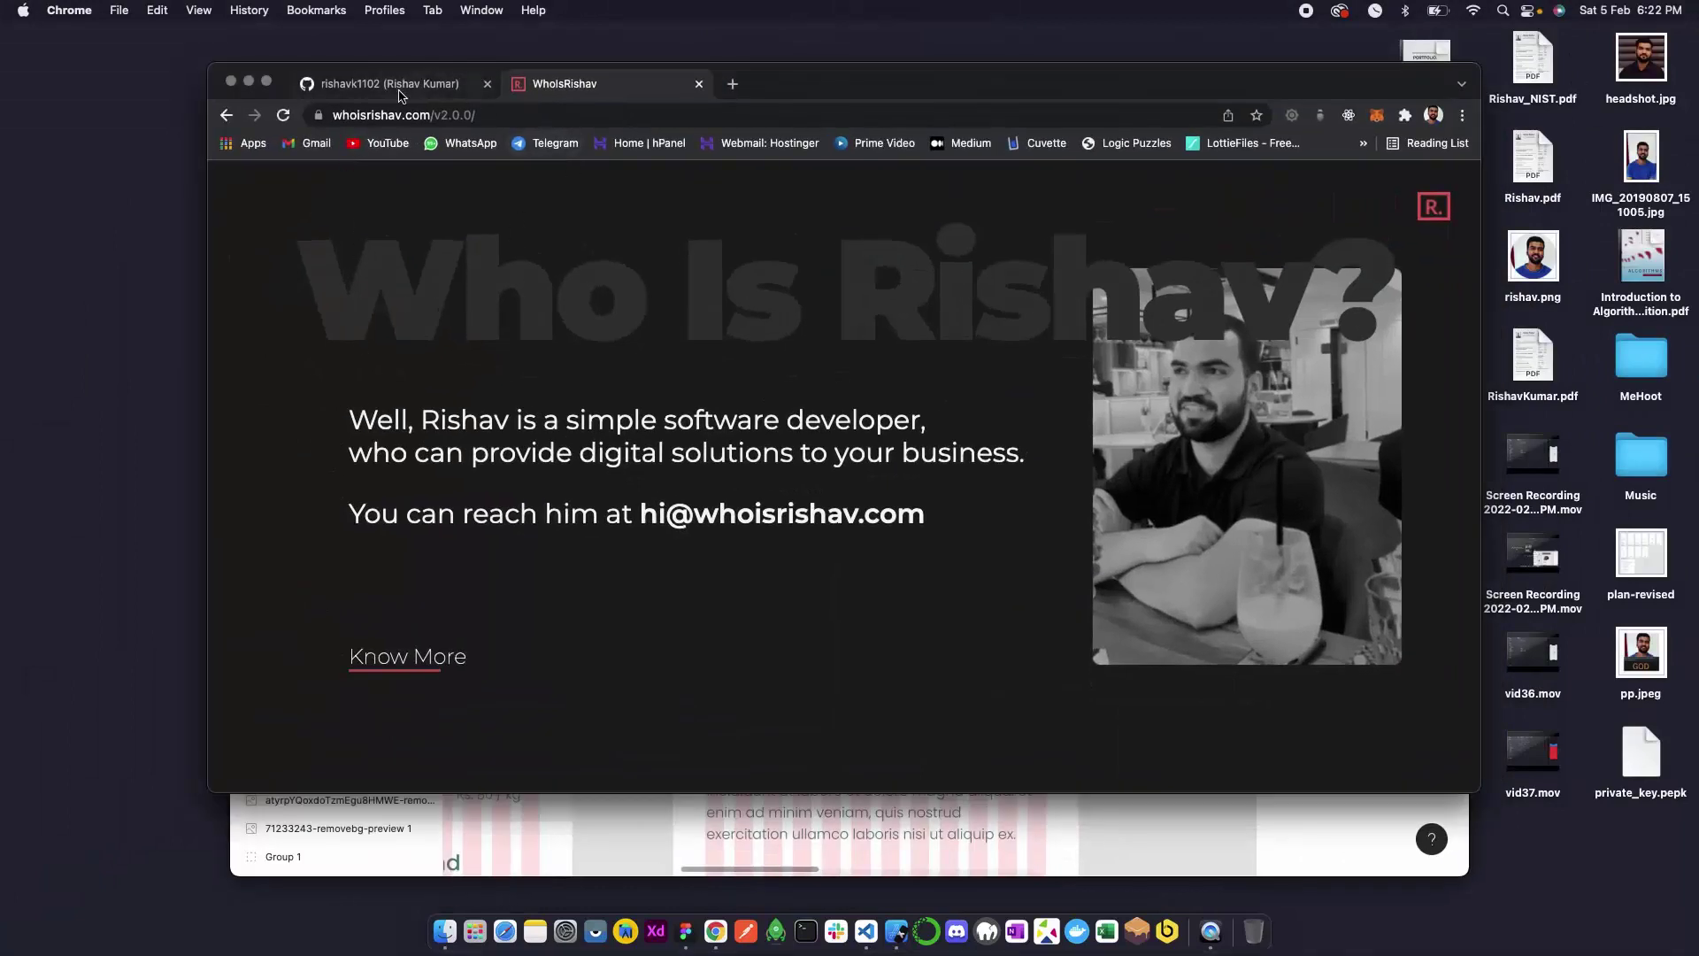
# From the GitHub profile, navigate Better-Buys-API > models > Product.php and read it.
pyautogui.click(401, 85)
pyautogui.scroll(-3, 700, 428)
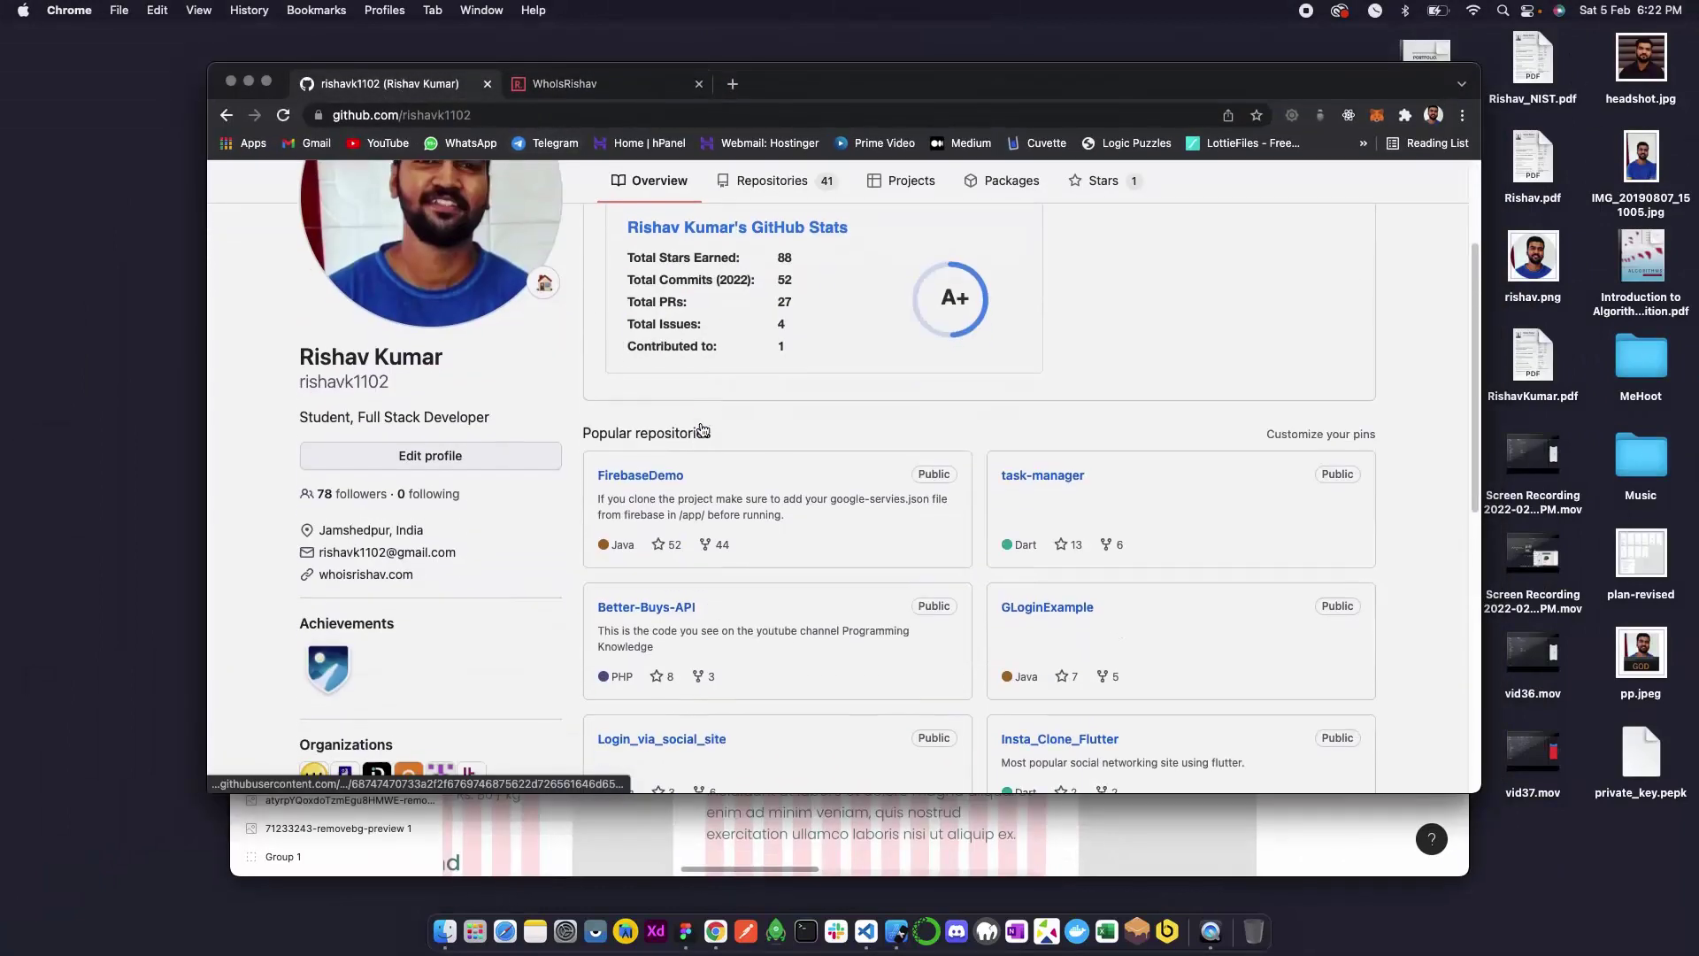
pyautogui.scroll(-2, 700, 421)
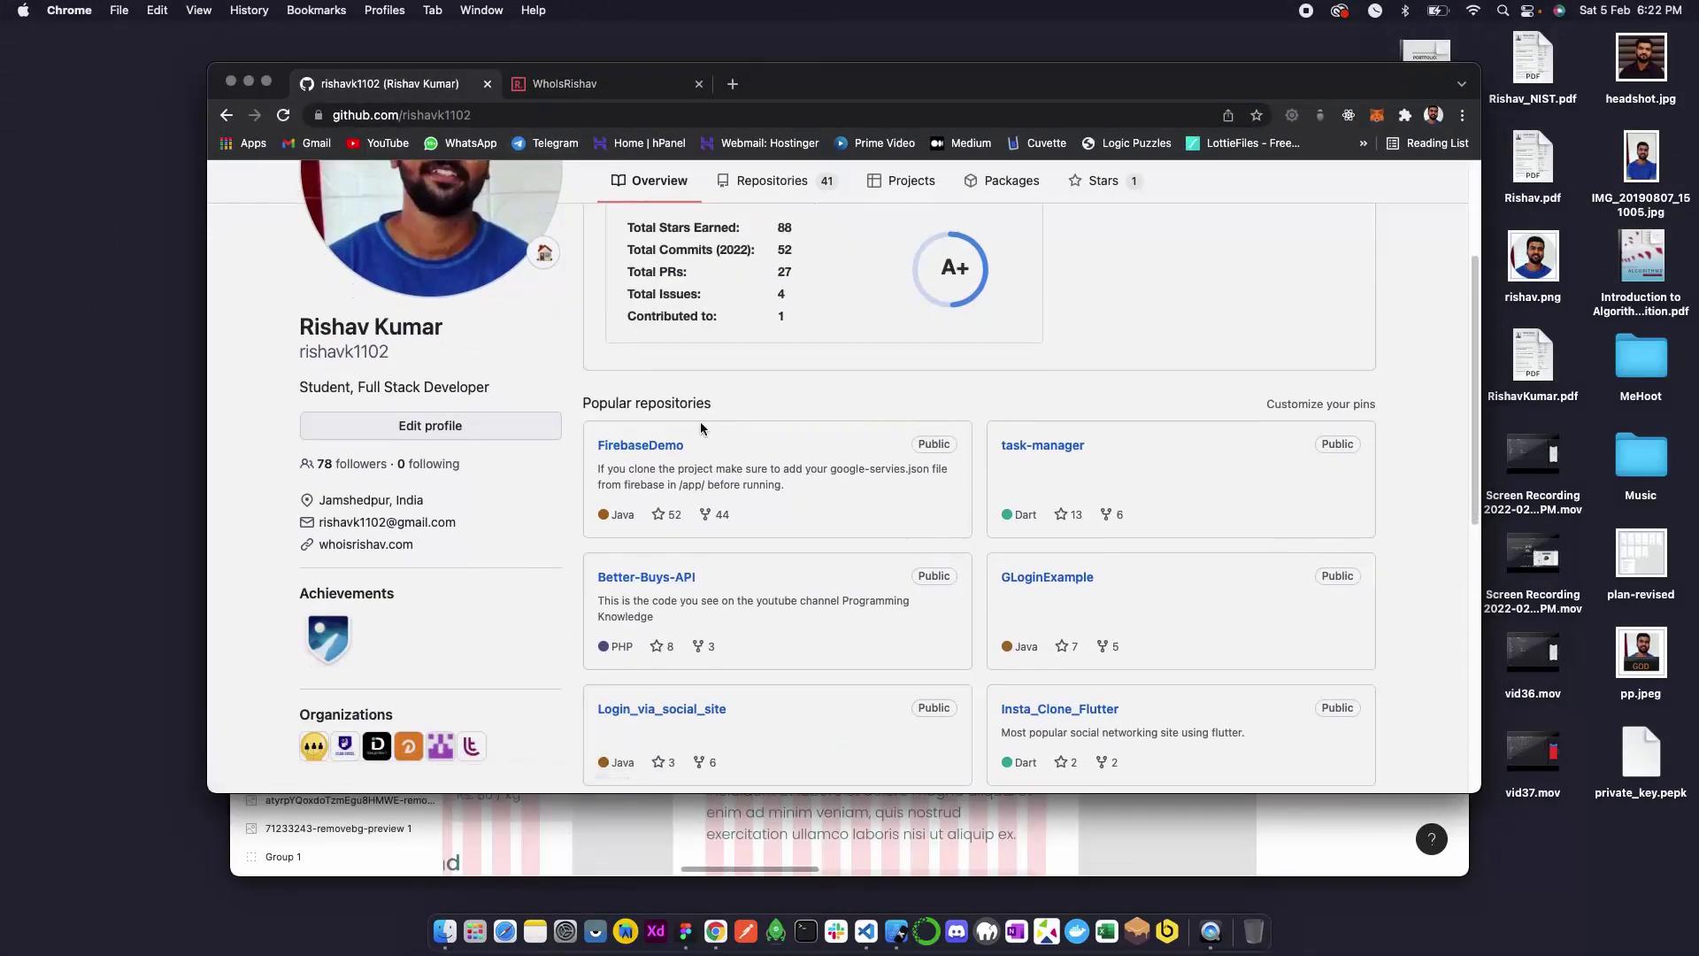
pyautogui.click(617, 573)
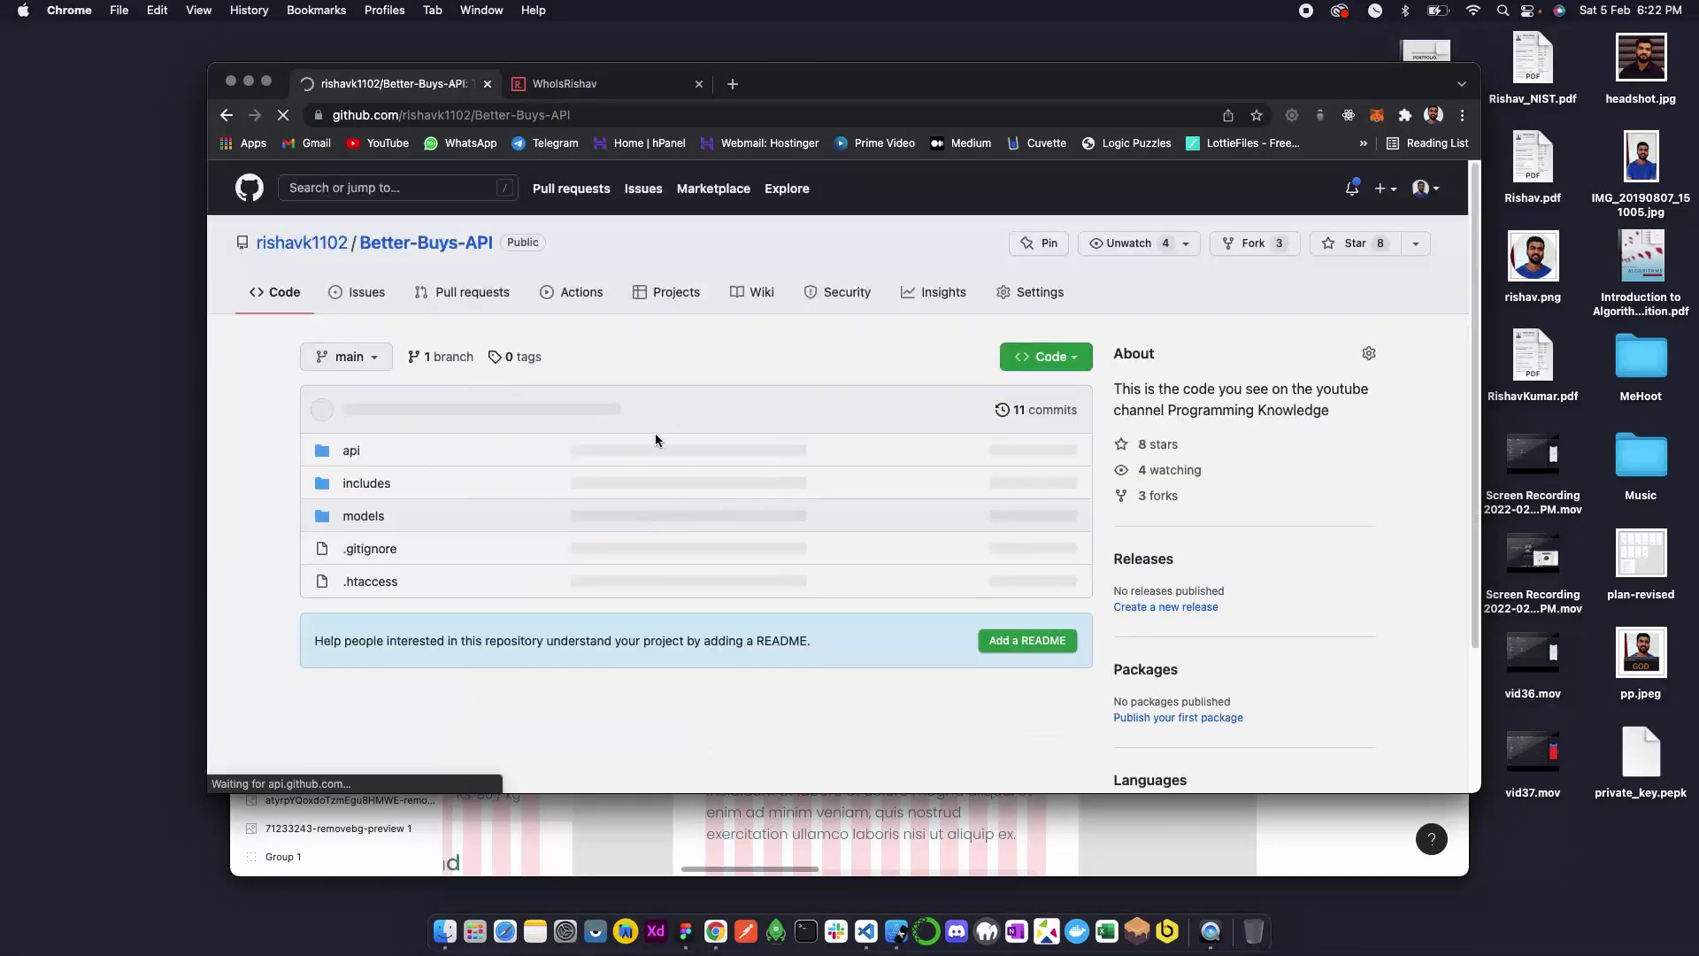
pyautogui.click(358, 519)
pyautogui.click(385, 484)
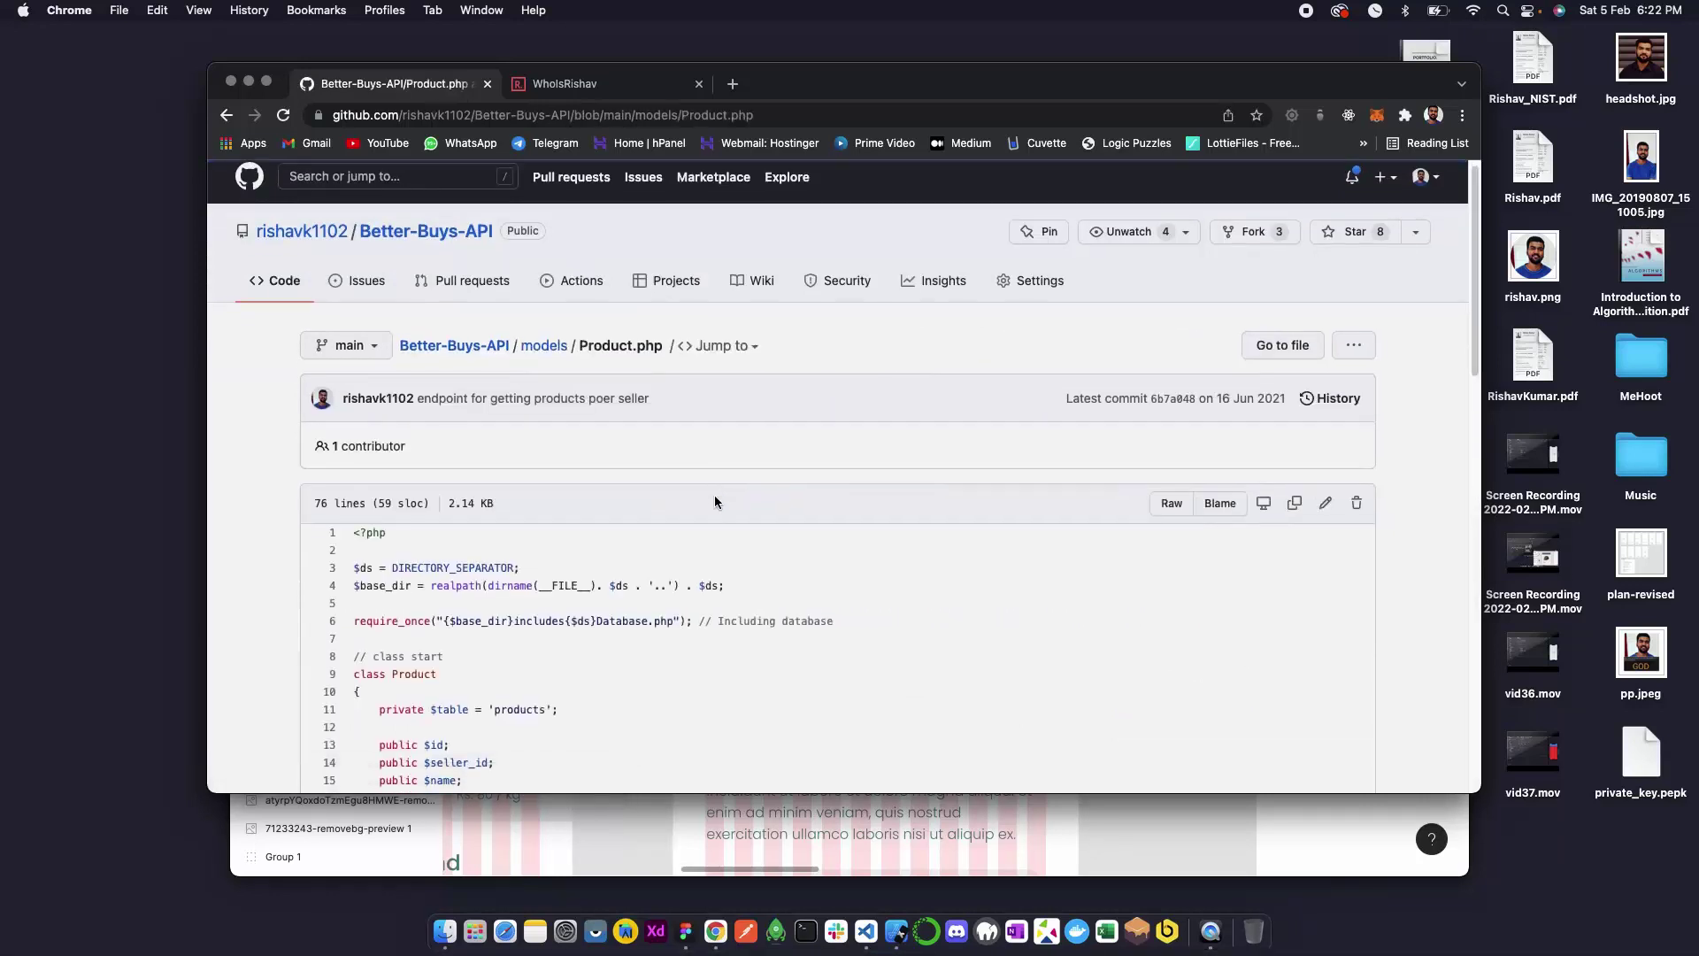
pyautogui.scroll(-5, 717, 498)
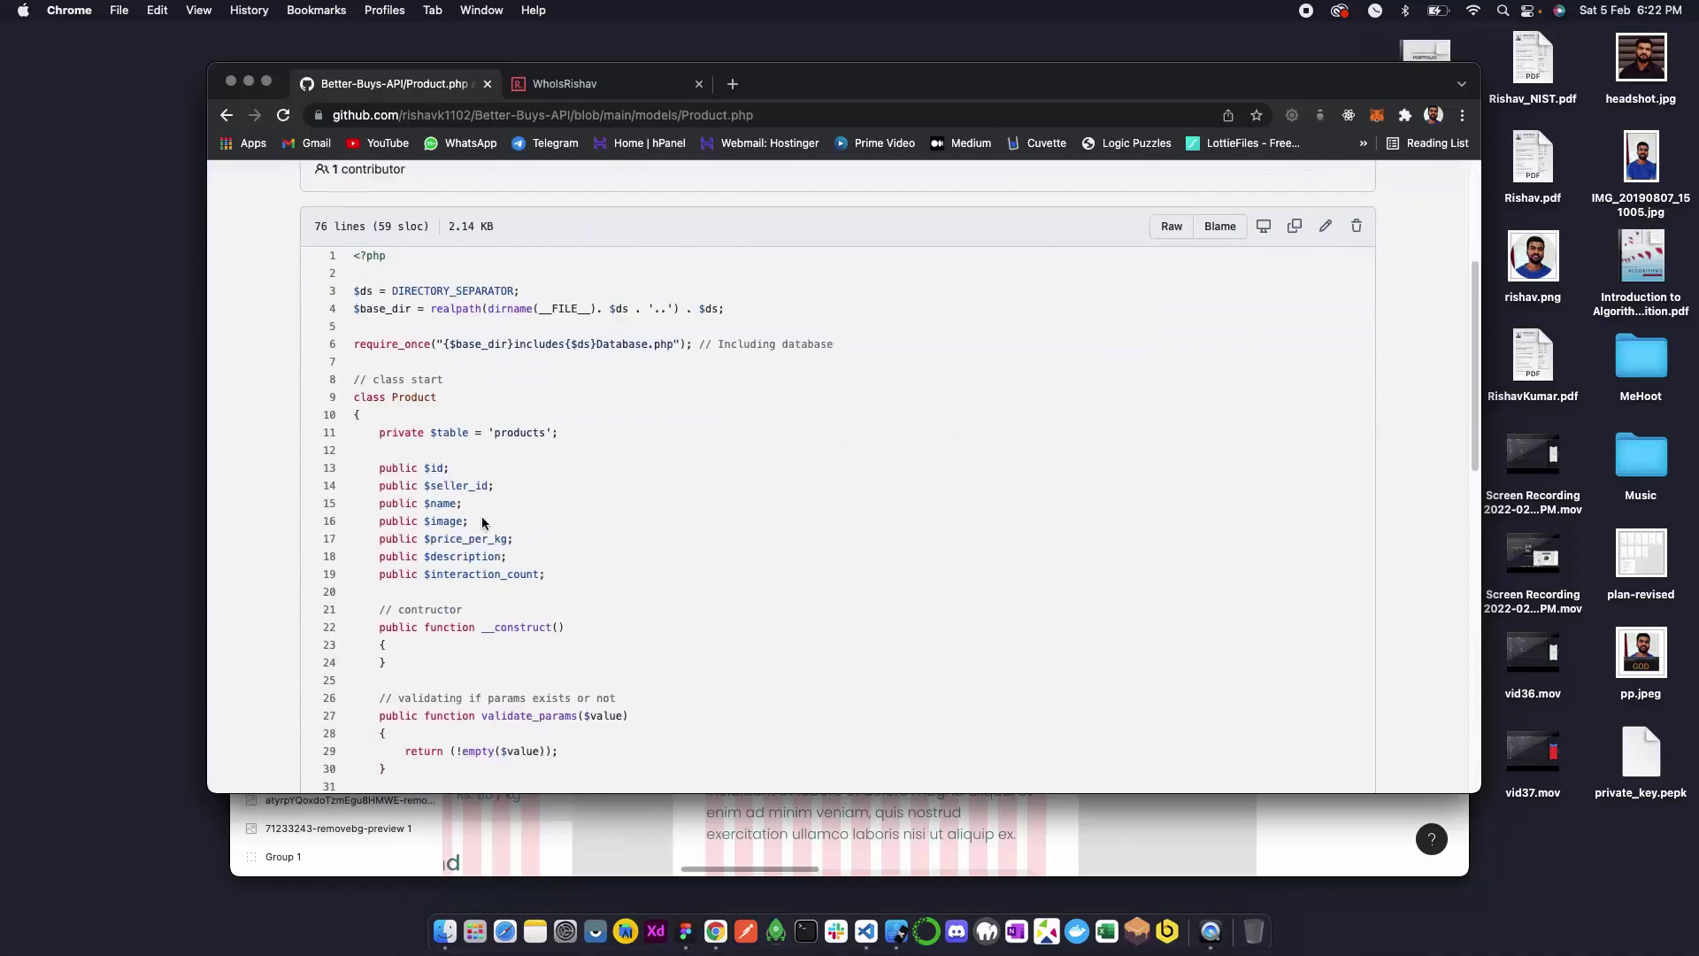
pyautogui.scroll(-5, 483, 516)
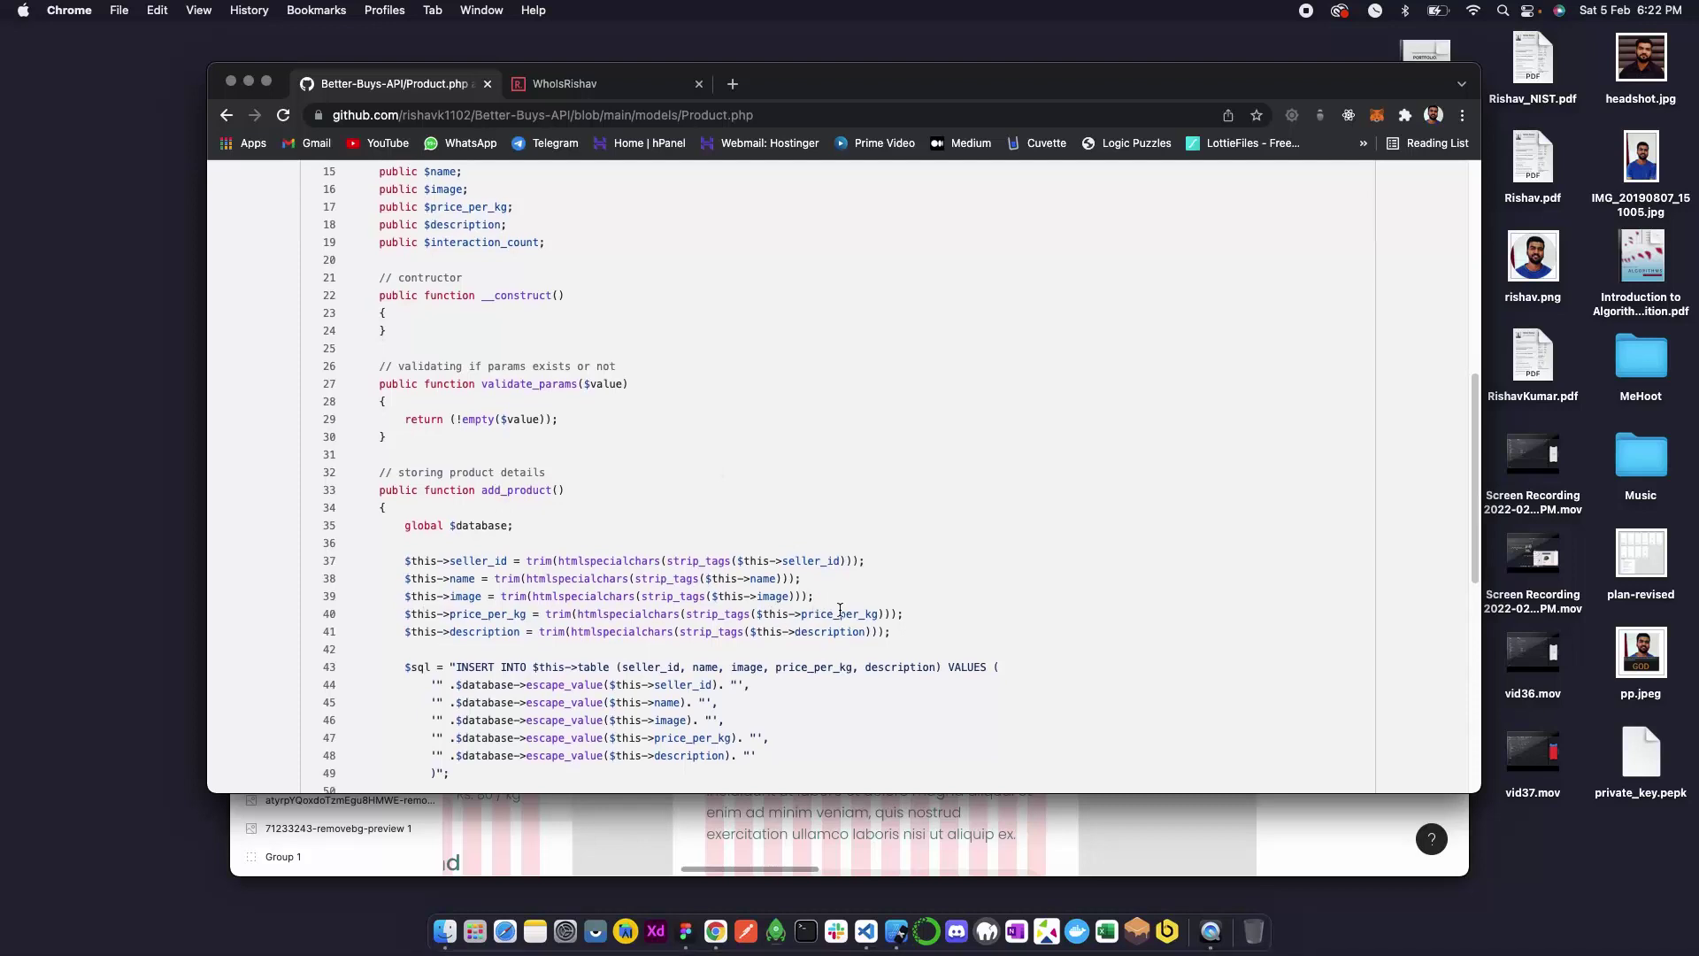
pyautogui.scroll(-4, 731, 568)
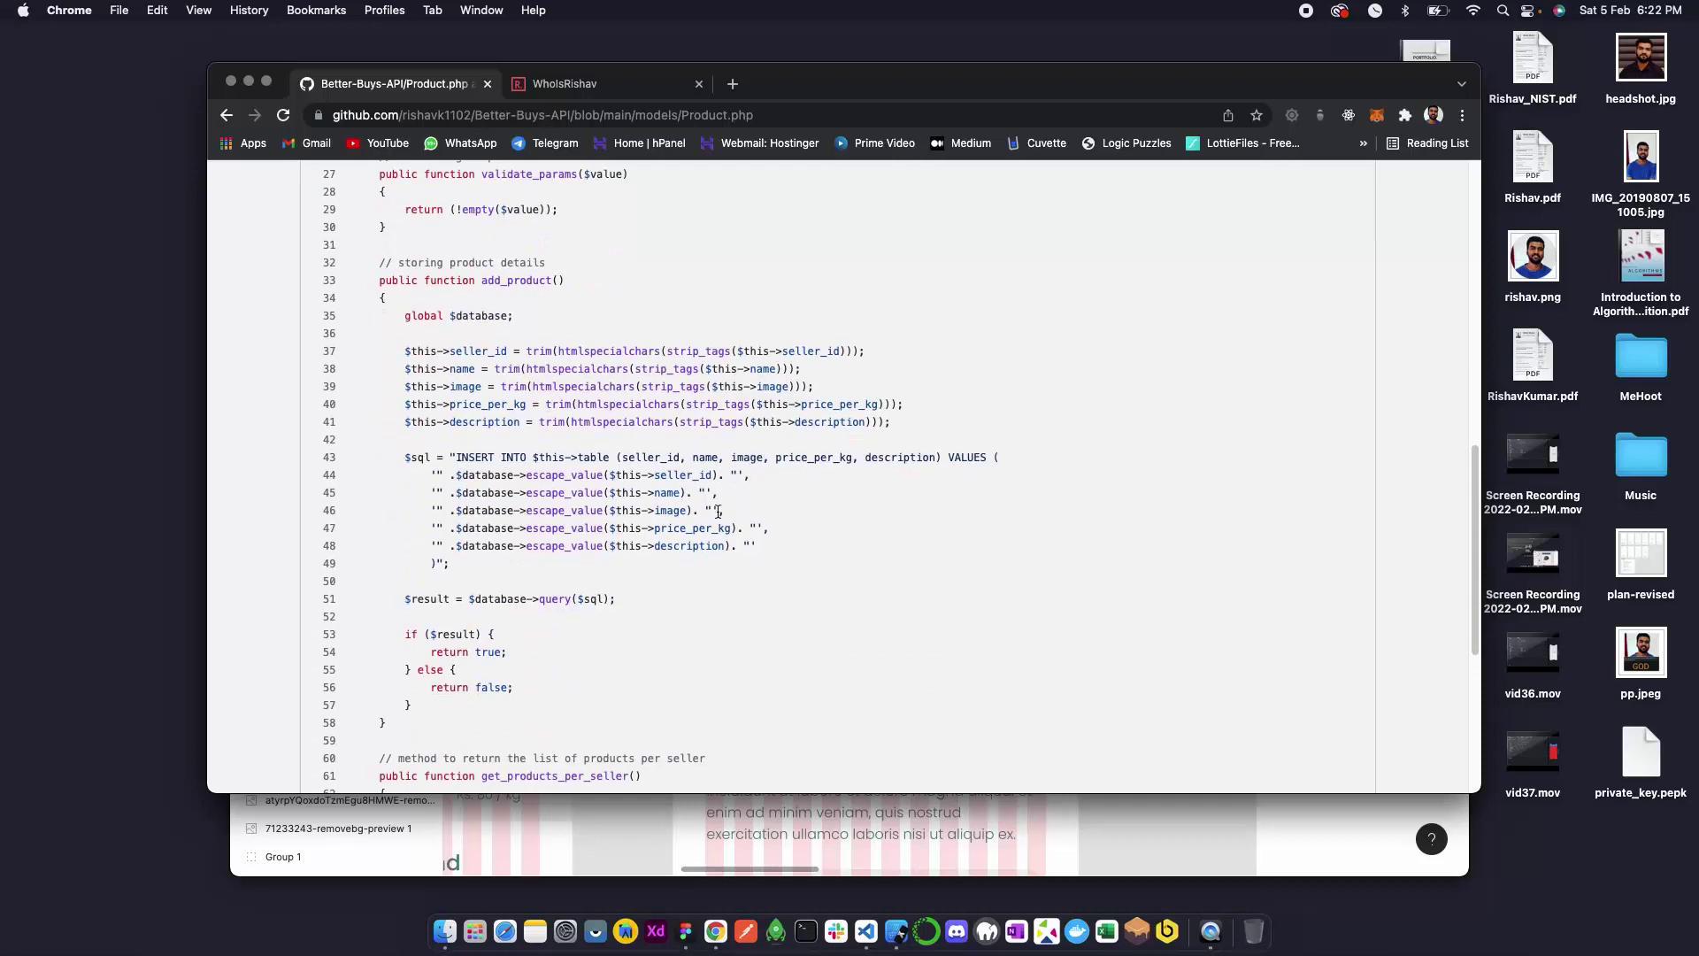
pyautogui.scroll(-4, 734, 569)
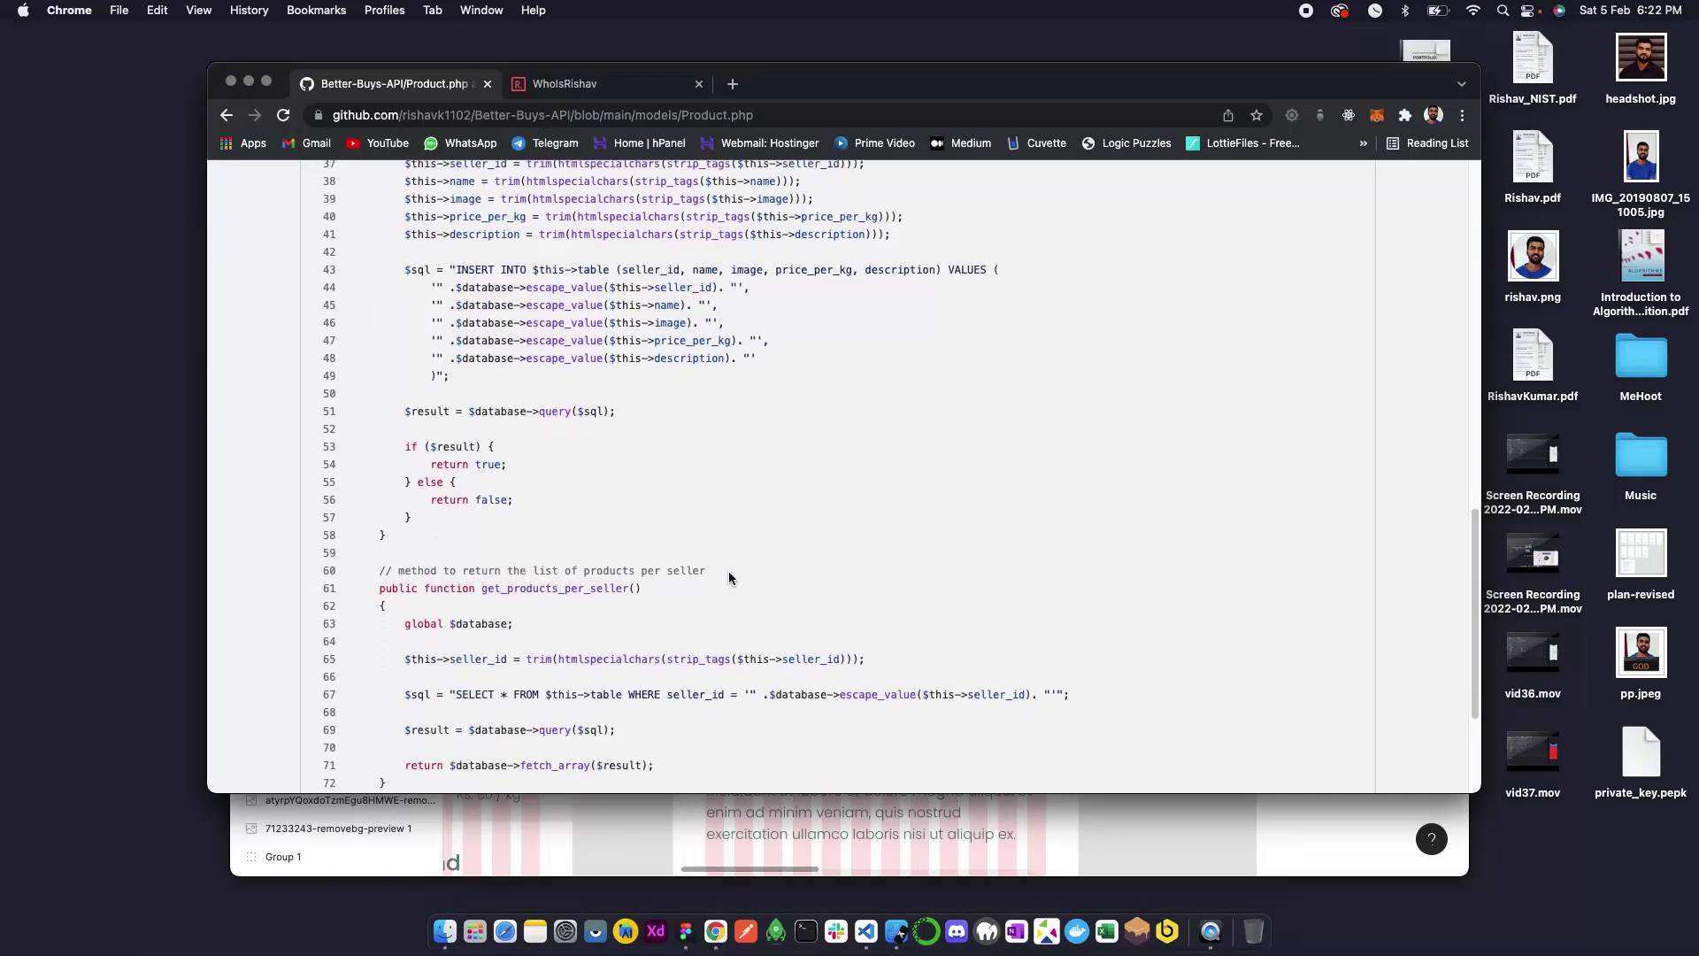
pyautogui.scroll(-1, 729, 571)
pyautogui.scroll(-5, 496, 665)
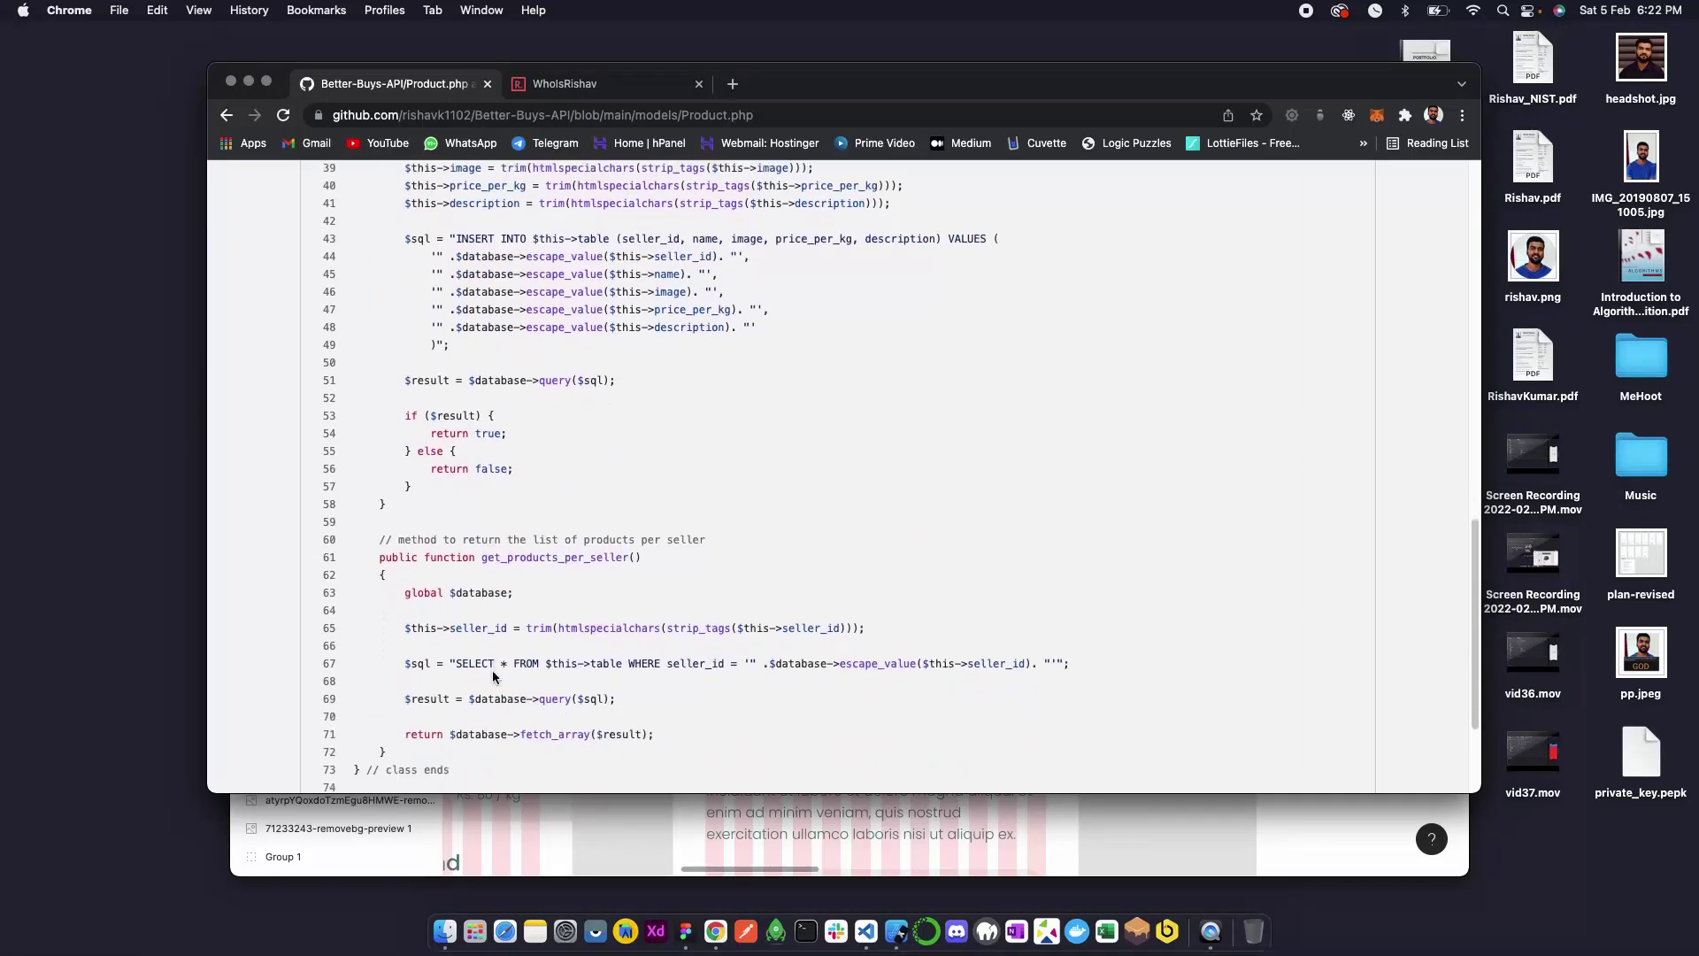
pyautogui.scroll(-5, 495, 665)
pyautogui.scroll(15, 494, 664)
pyautogui.scroll(5, 567, 286)
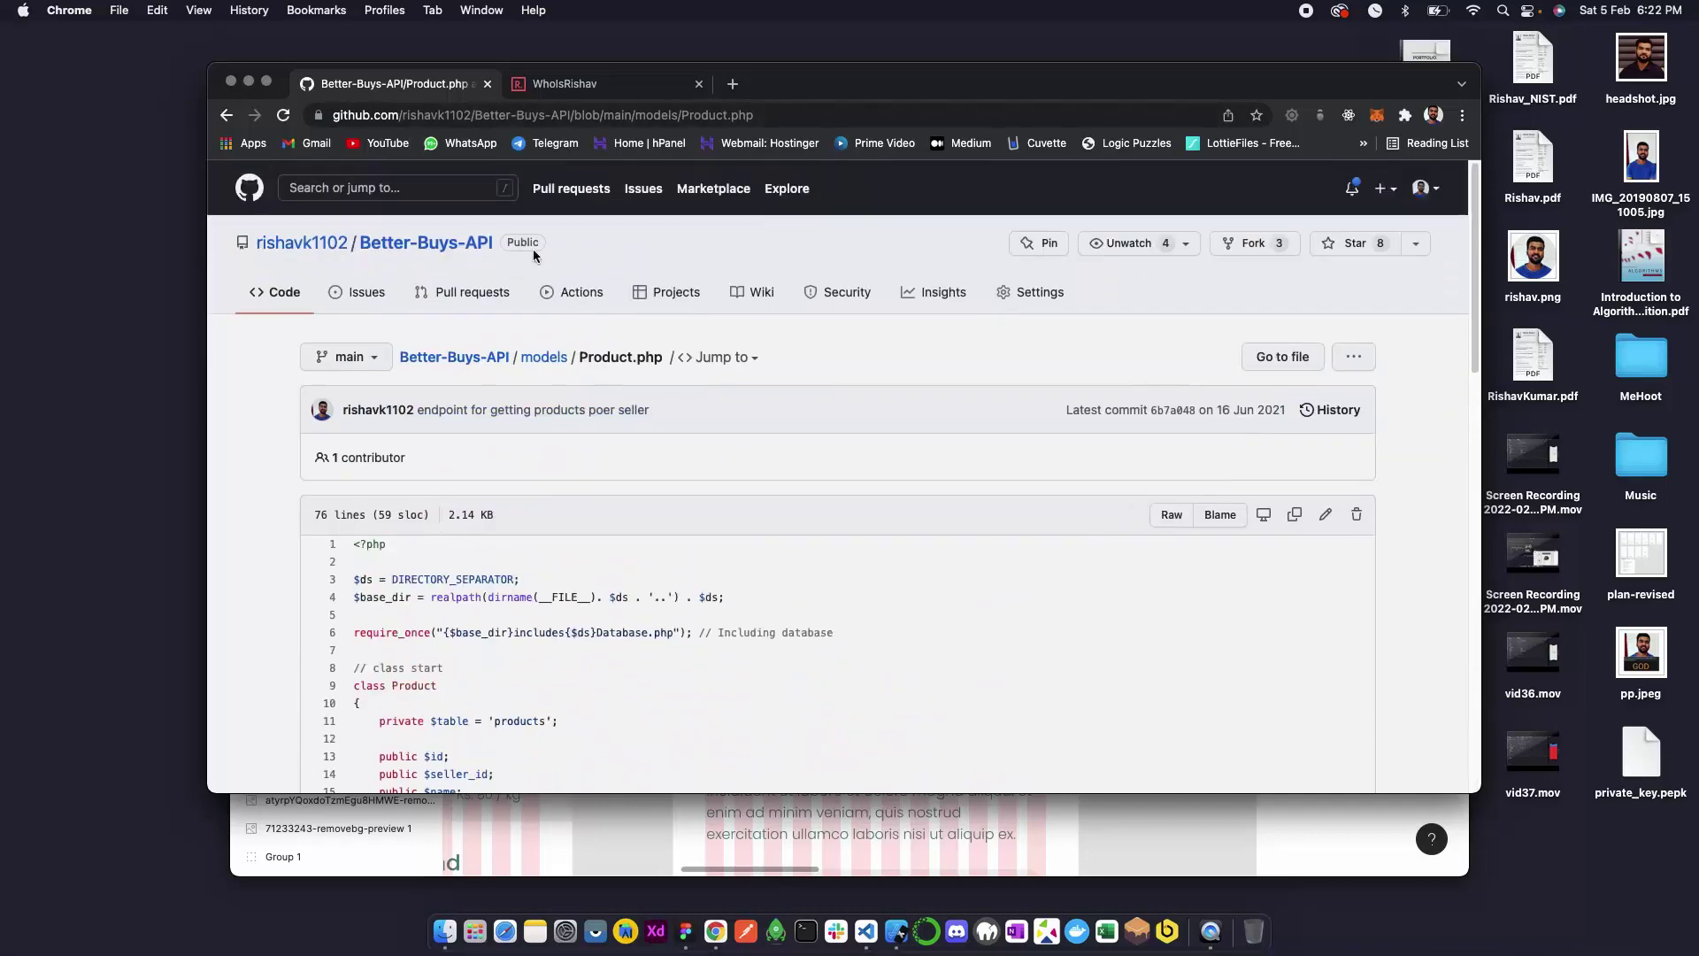
# From the repository root, view api/gen/products.php.
pyautogui.click(490, 357)
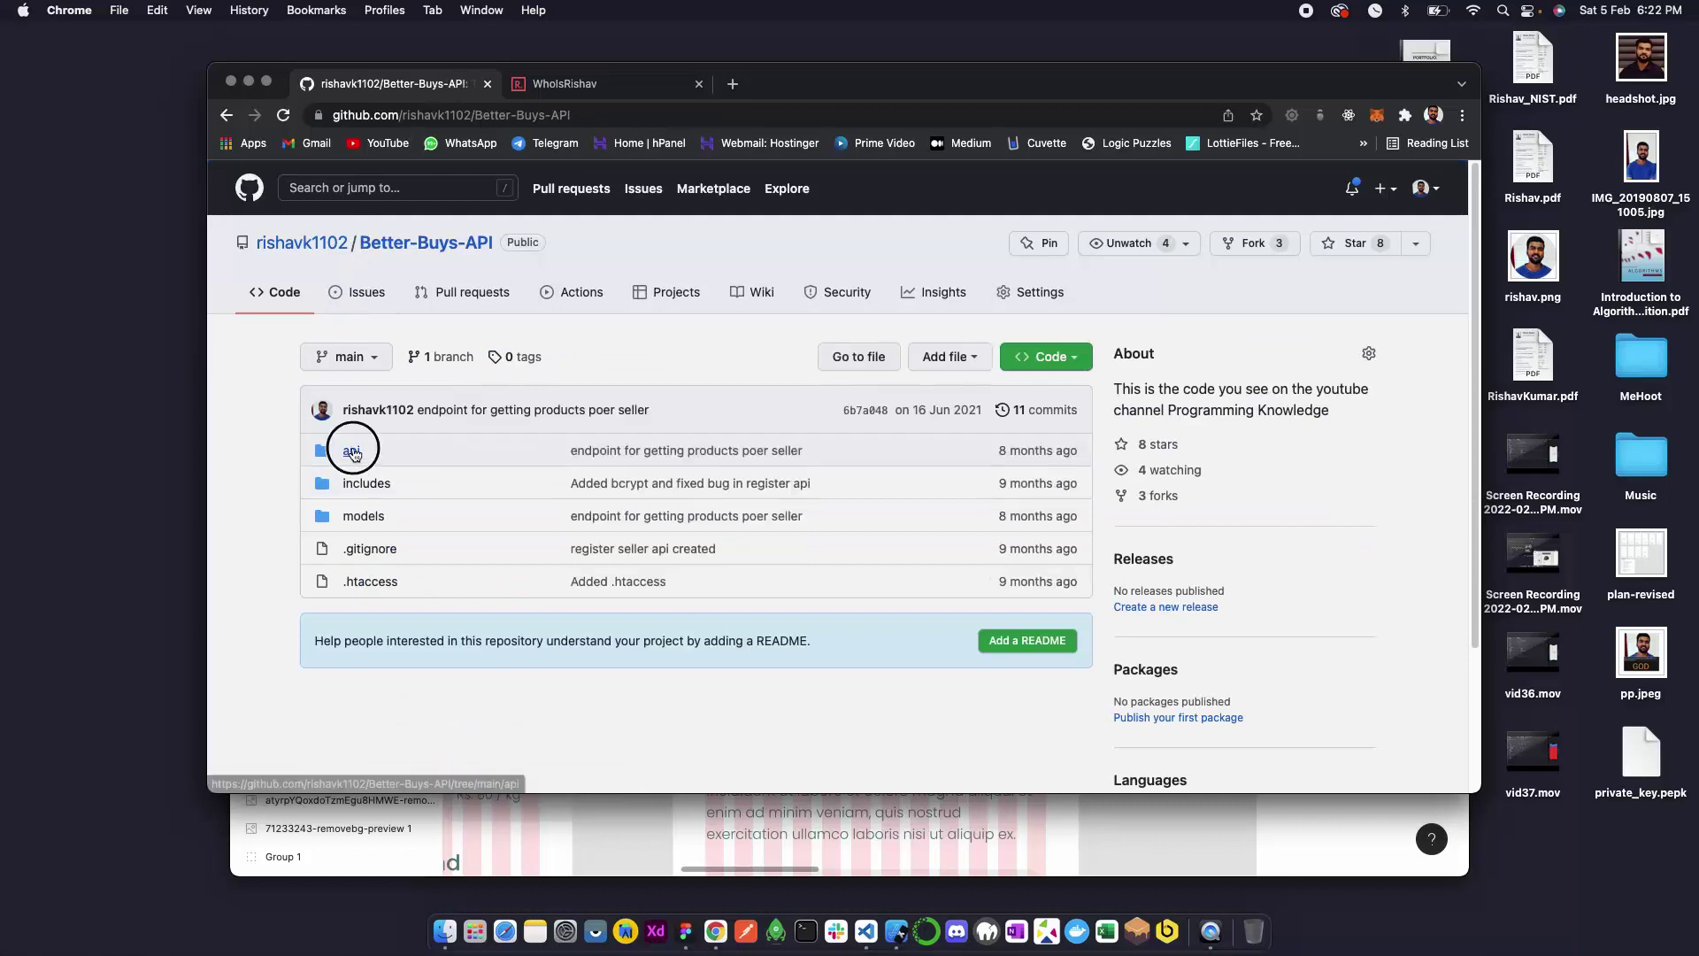
pyautogui.click(351, 451)
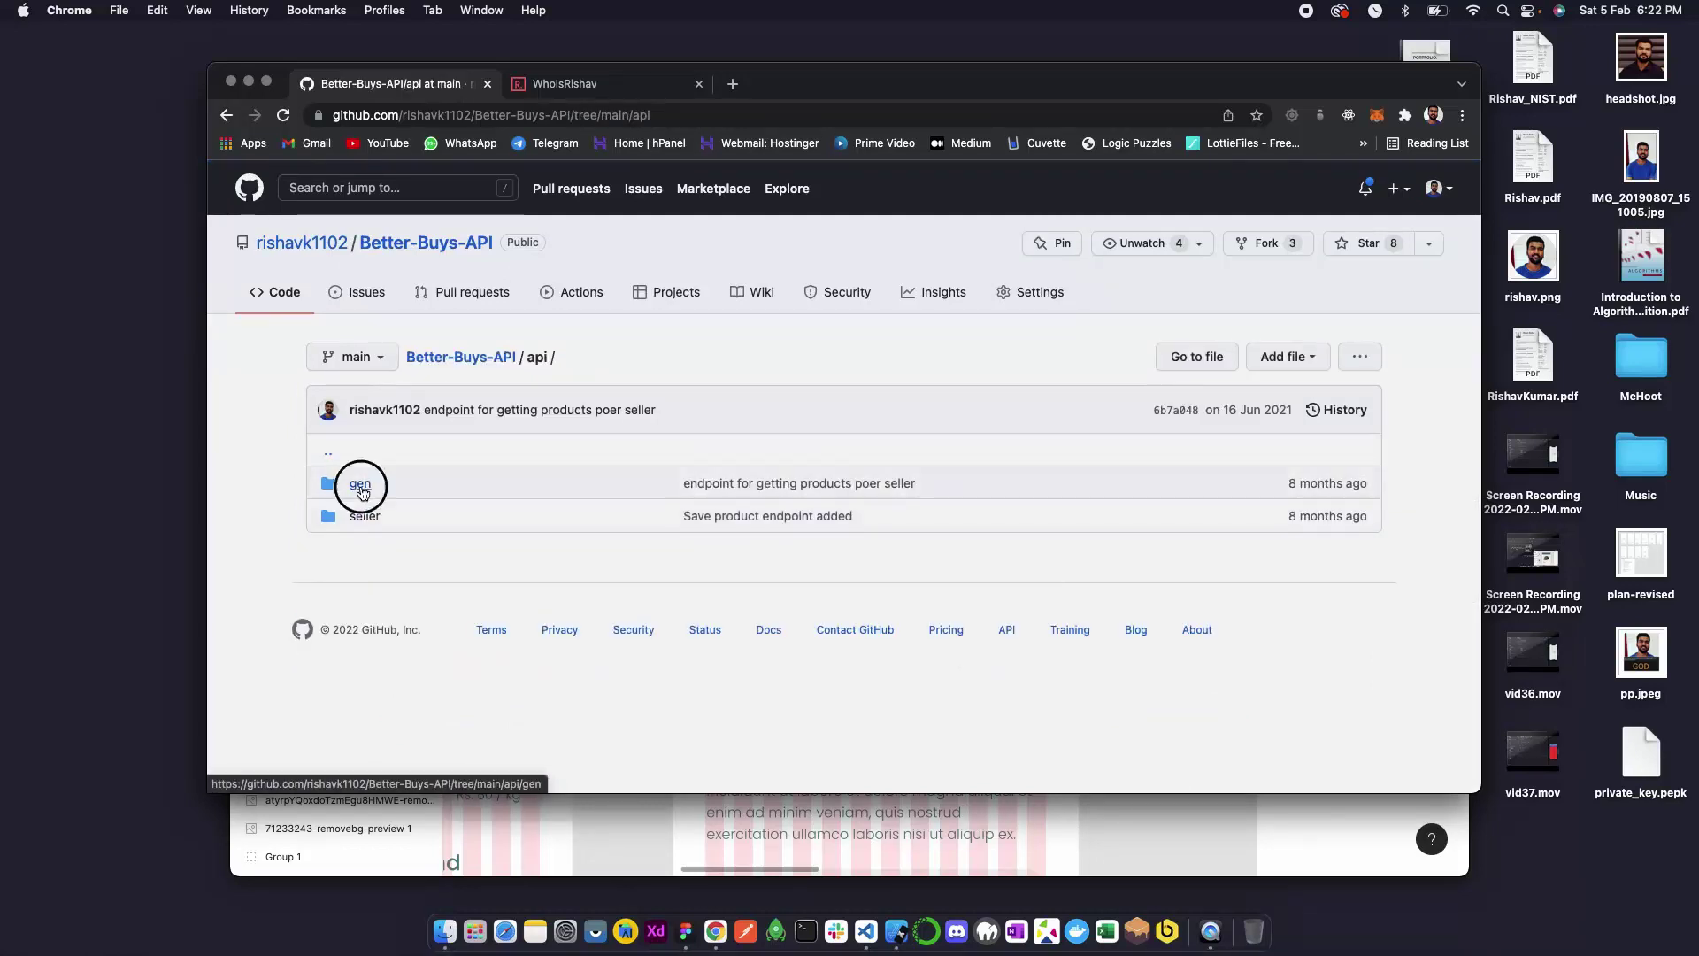
pyautogui.click(360, 484)
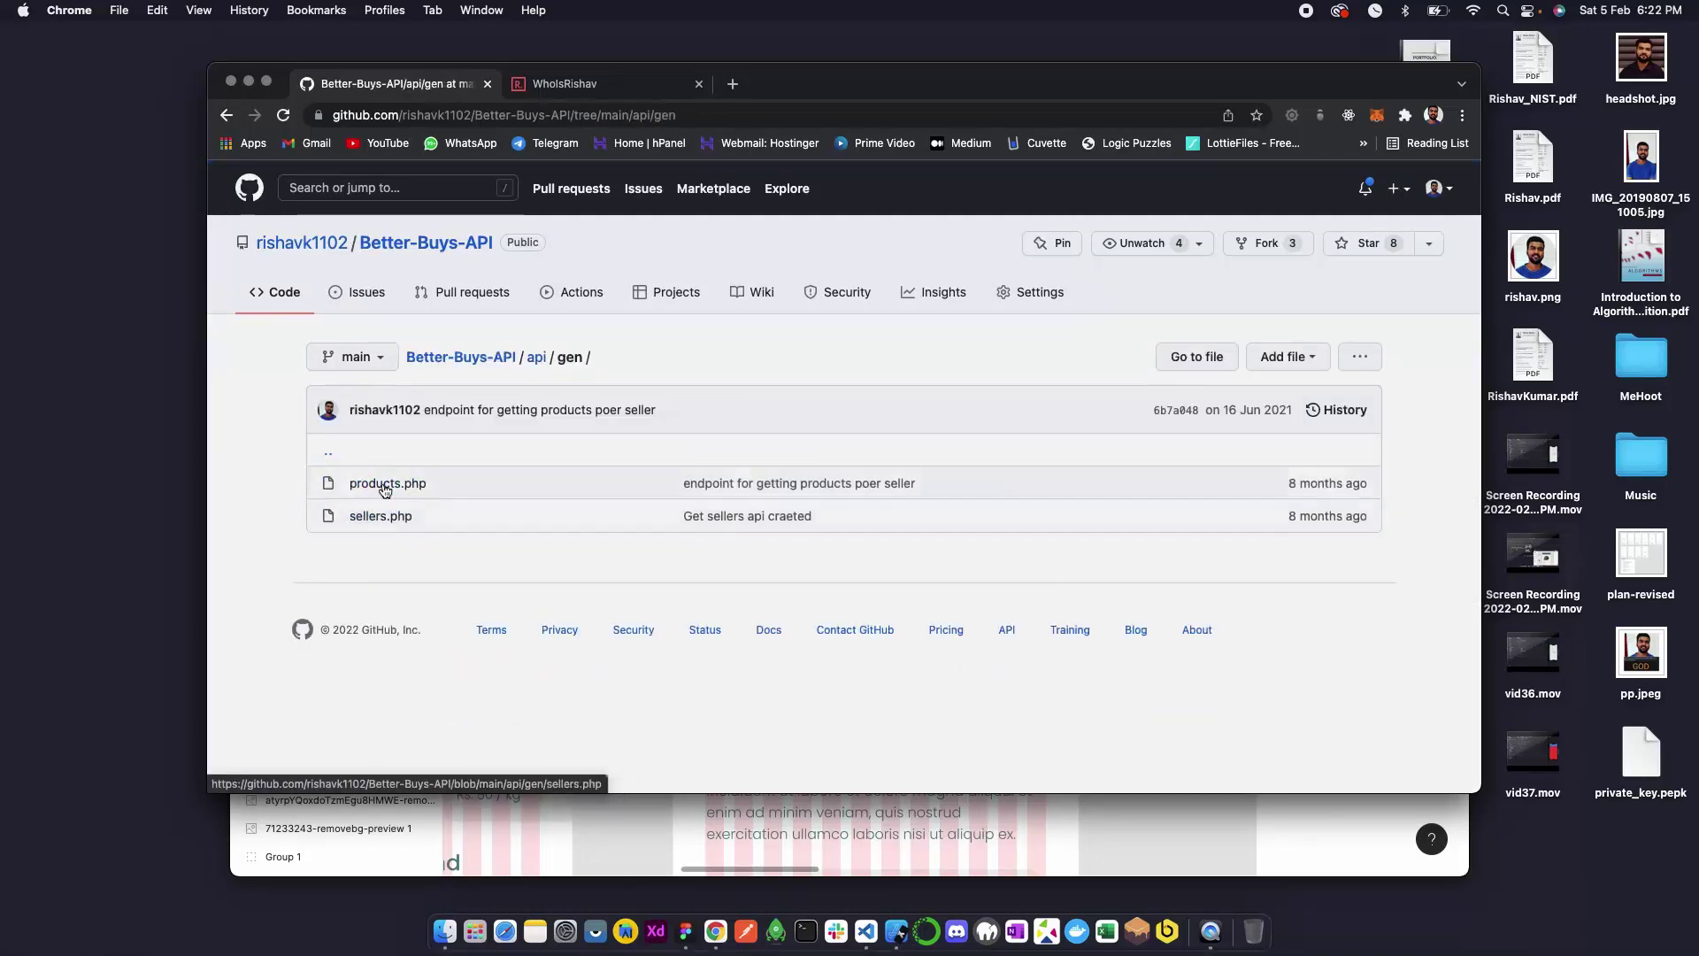
pyautogui.click(386, 483)
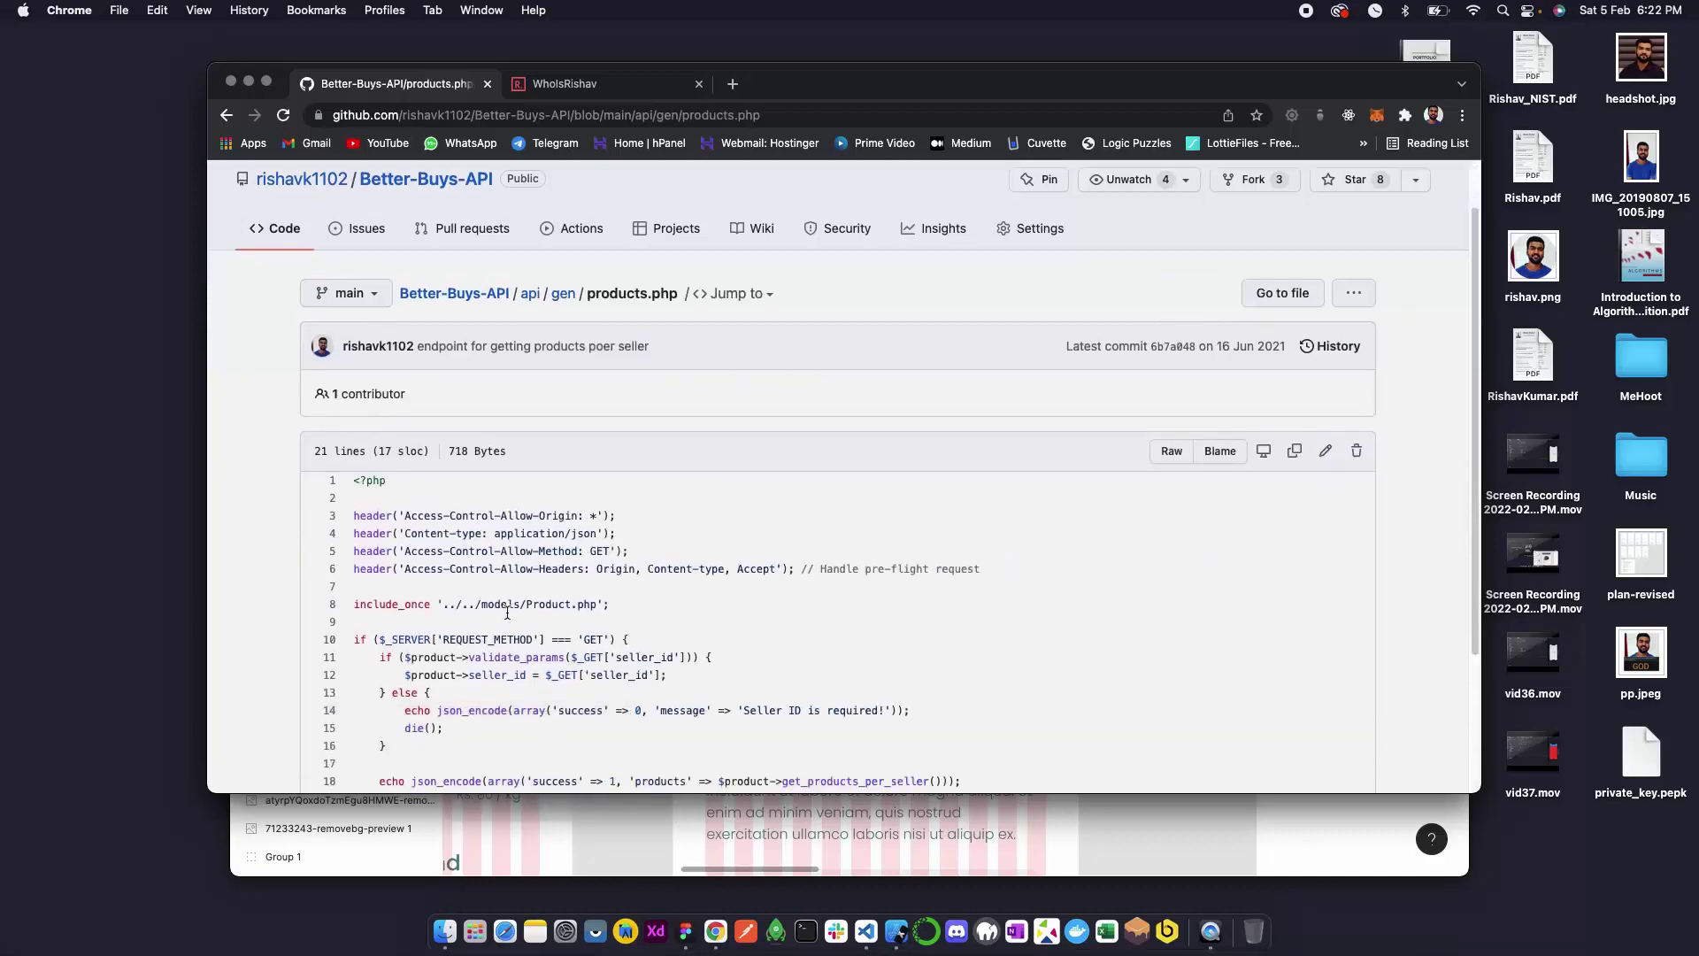
pyautogui.scroll(-5, 515, 639)
pyautogui.scroll(5, 463, 294)
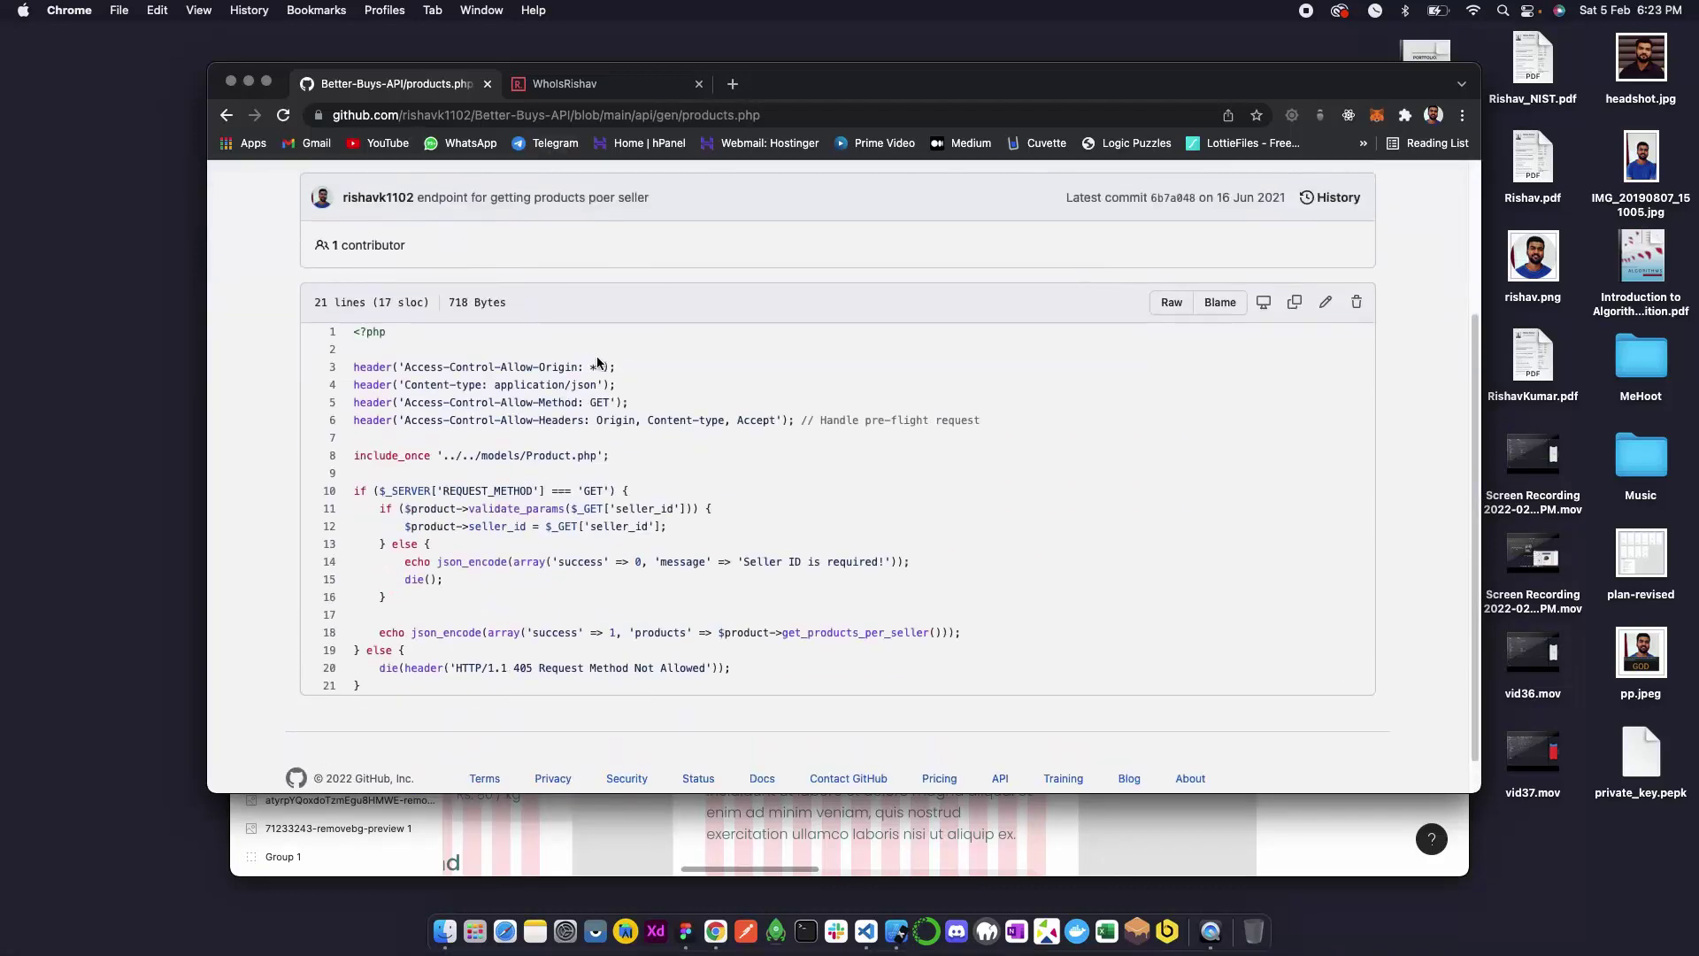
pyautogui.scroll(5, 597, 336)
# Go up to api and view the seller/add.php endpoint.
pyautogui.click(528, 355)
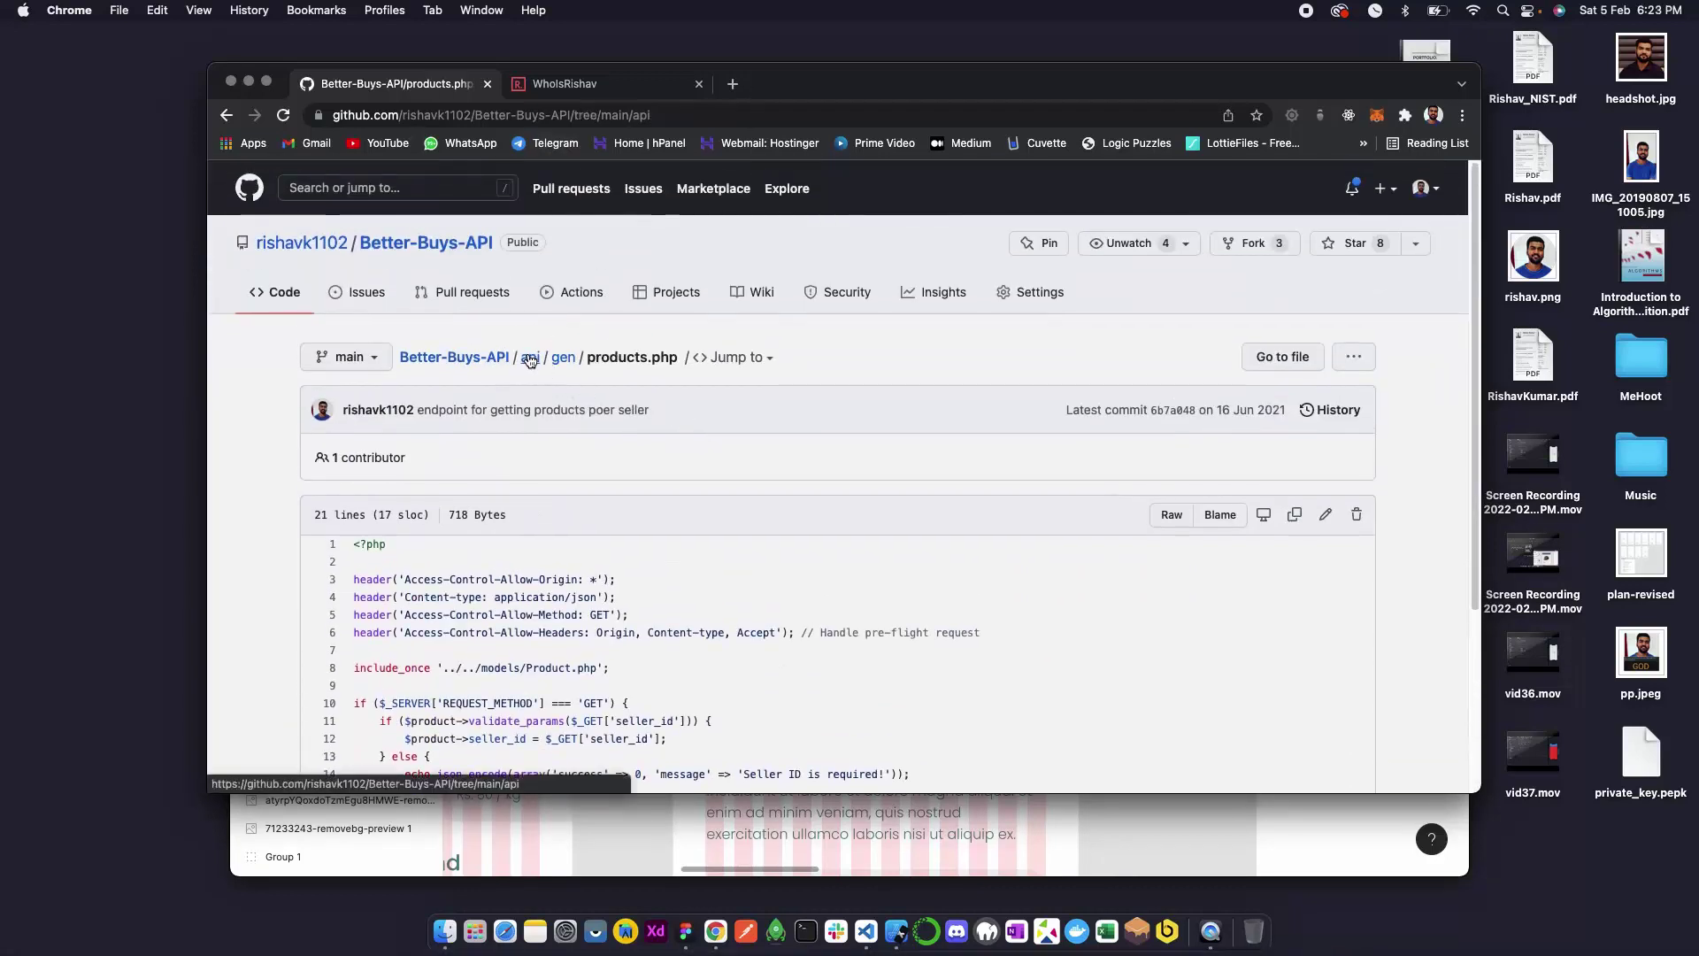
pyautogui.click(366, 516)
pyautogui.click(373, 483)
pyautogui.scroll(-8, 717, 554)
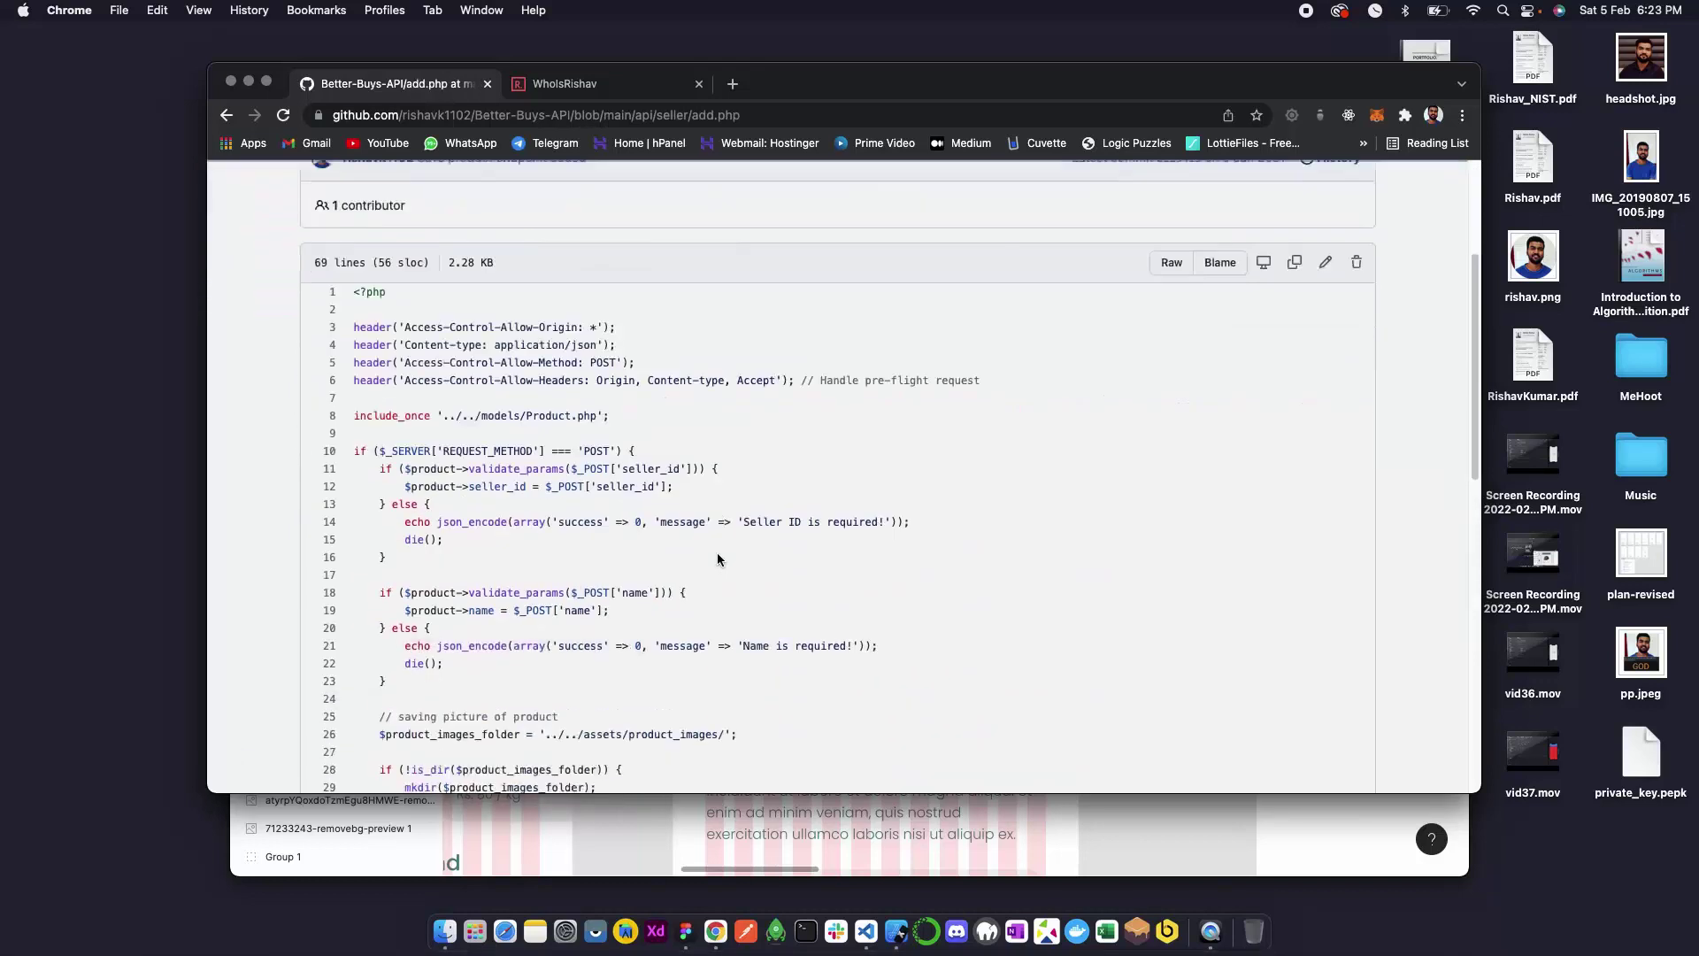
pyautogui.scroll(-5, 718, 553)
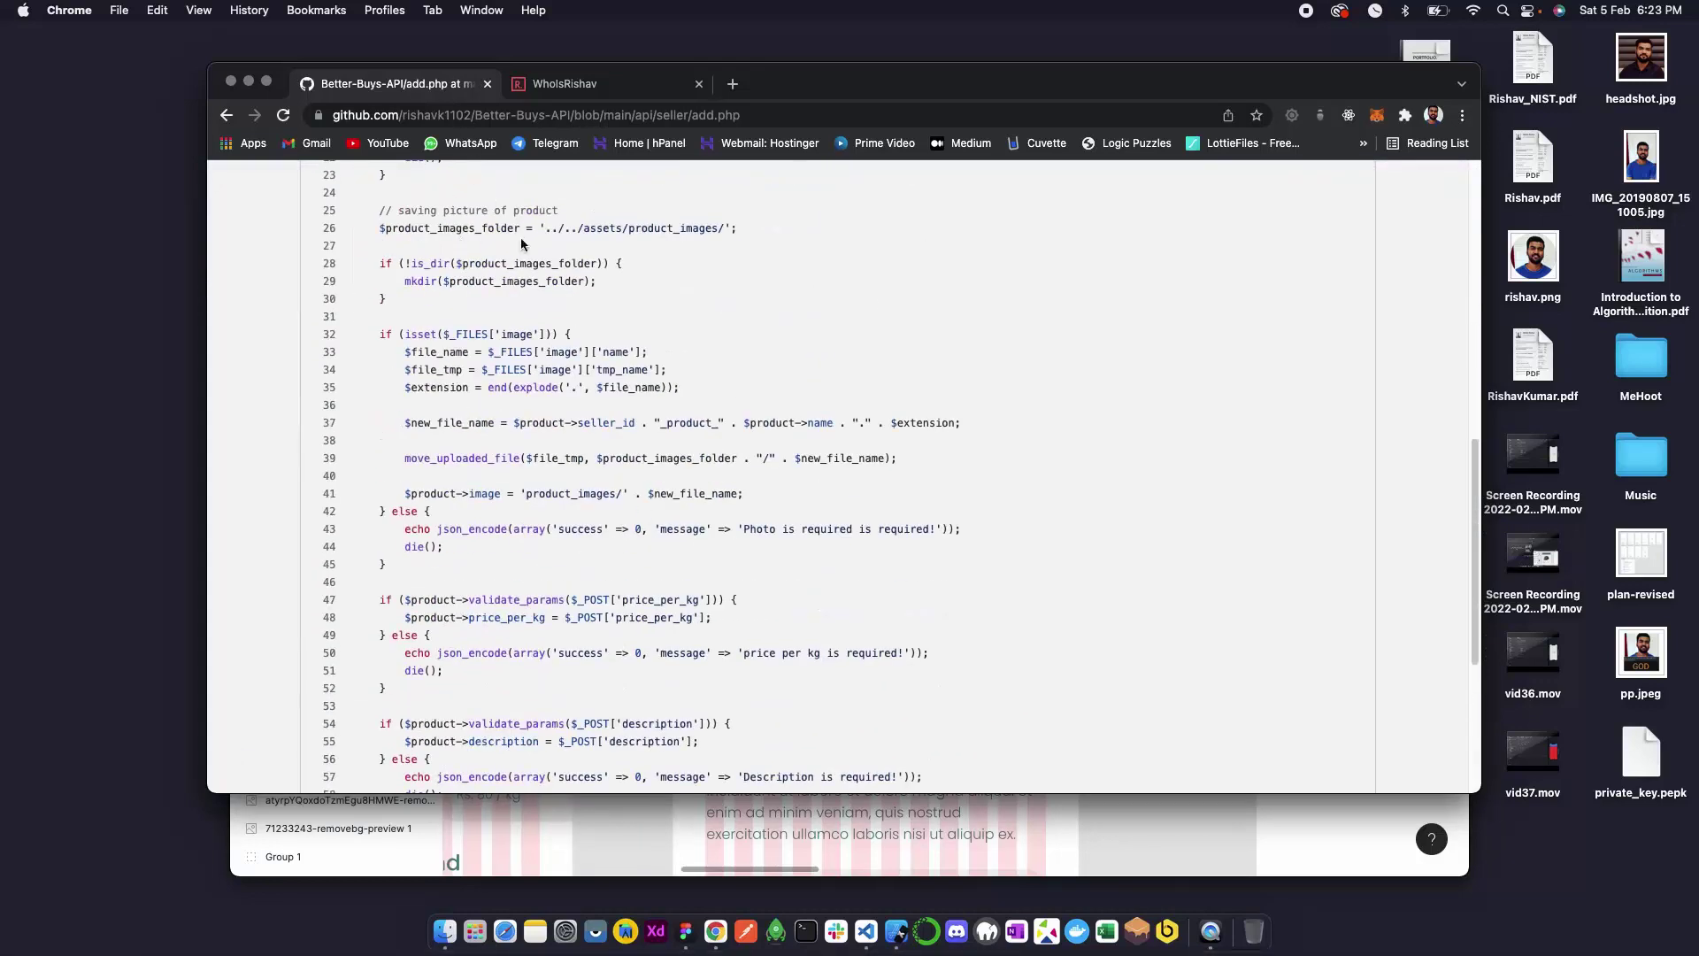
pyautogui.scroll(1, 508, 326)
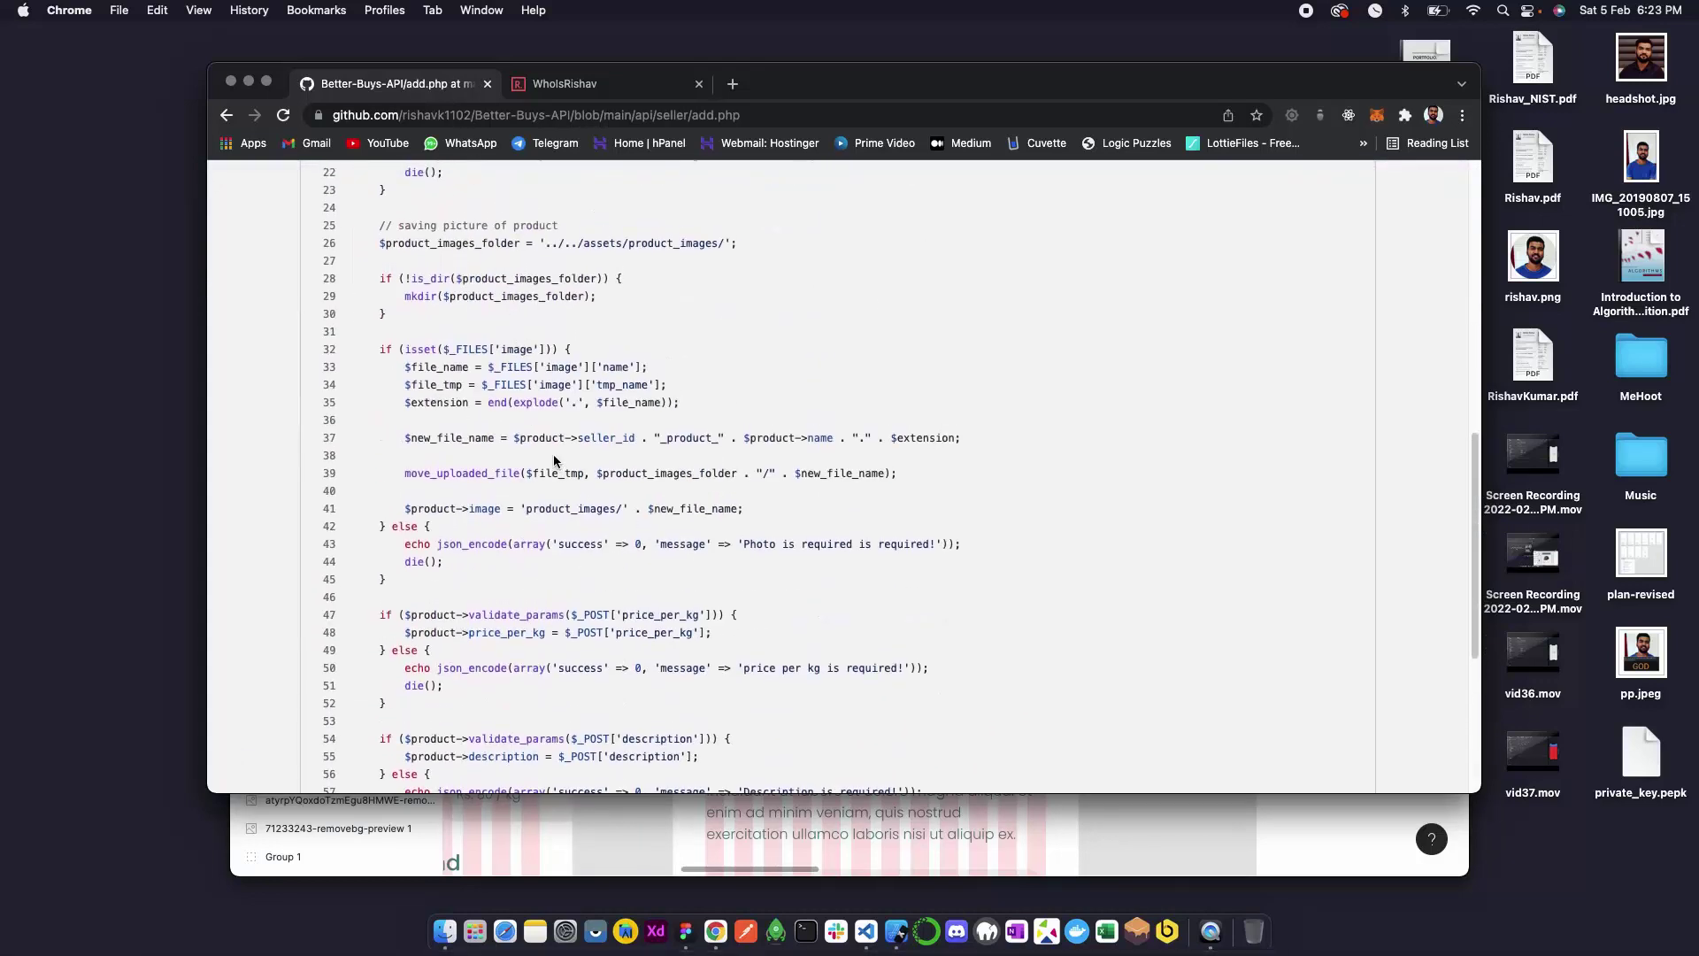
pyautogui.scroll(-1, 555, 459)
pyautogui.scroll(-1, 555, 458)
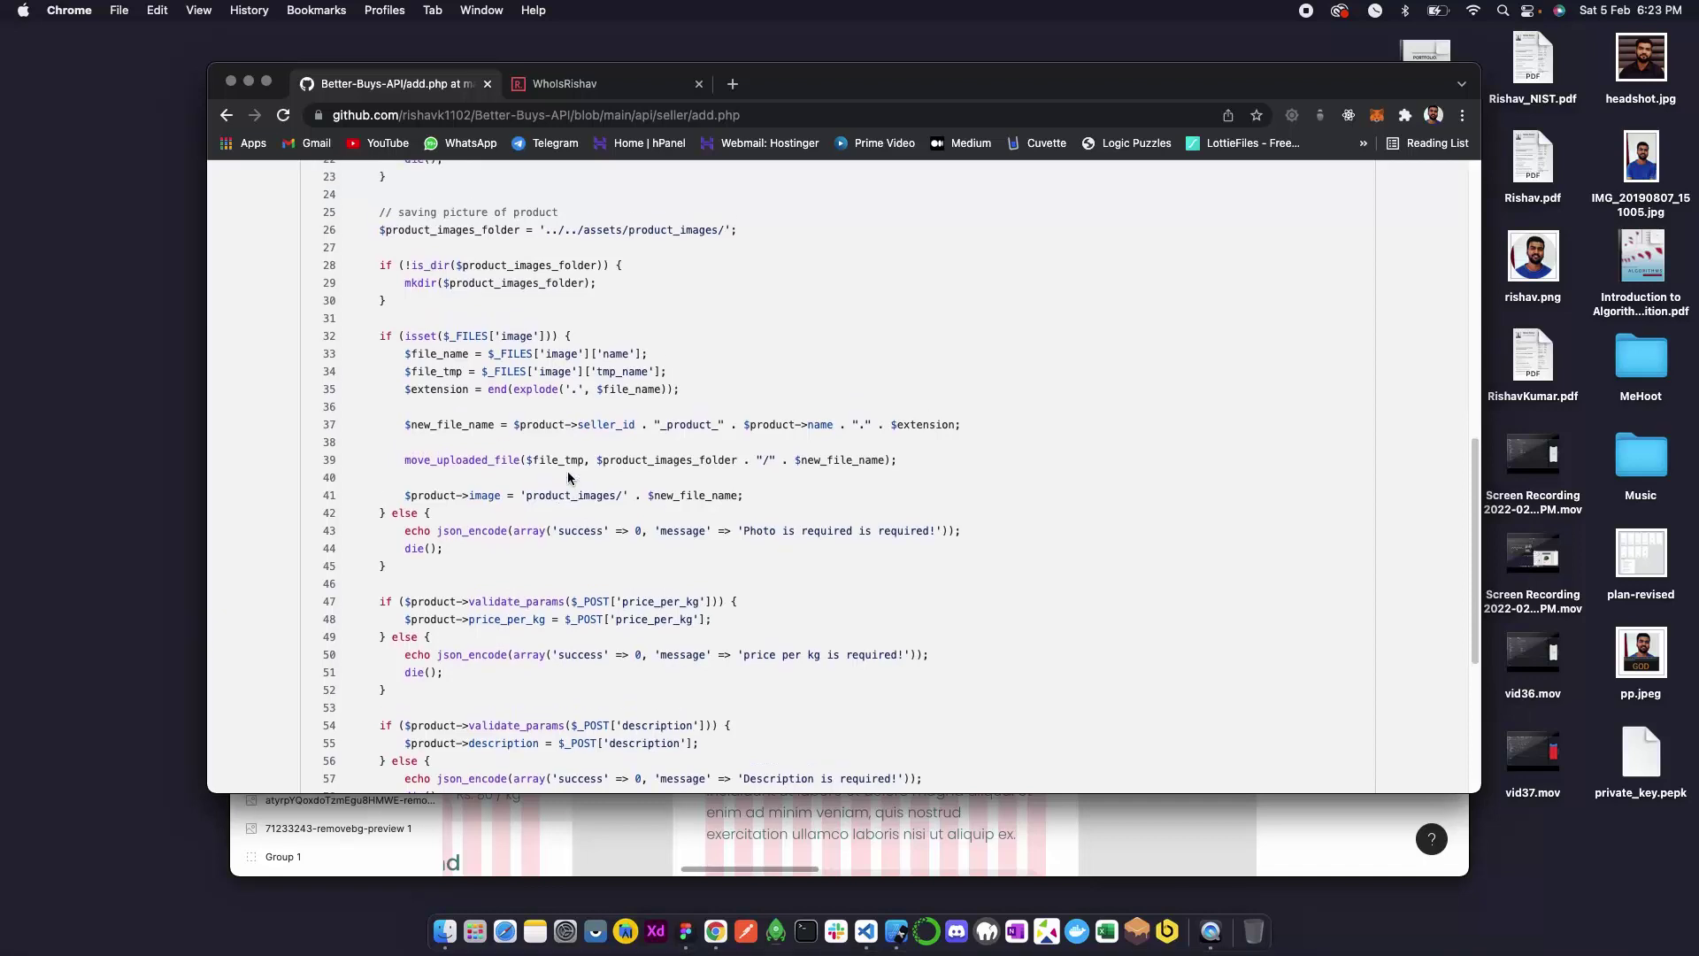
pyautogui.scroll(3, 566, 474)
pyautogui.scroll(3, 567, 475)
pyautogui.scroll(3, 552, 320)
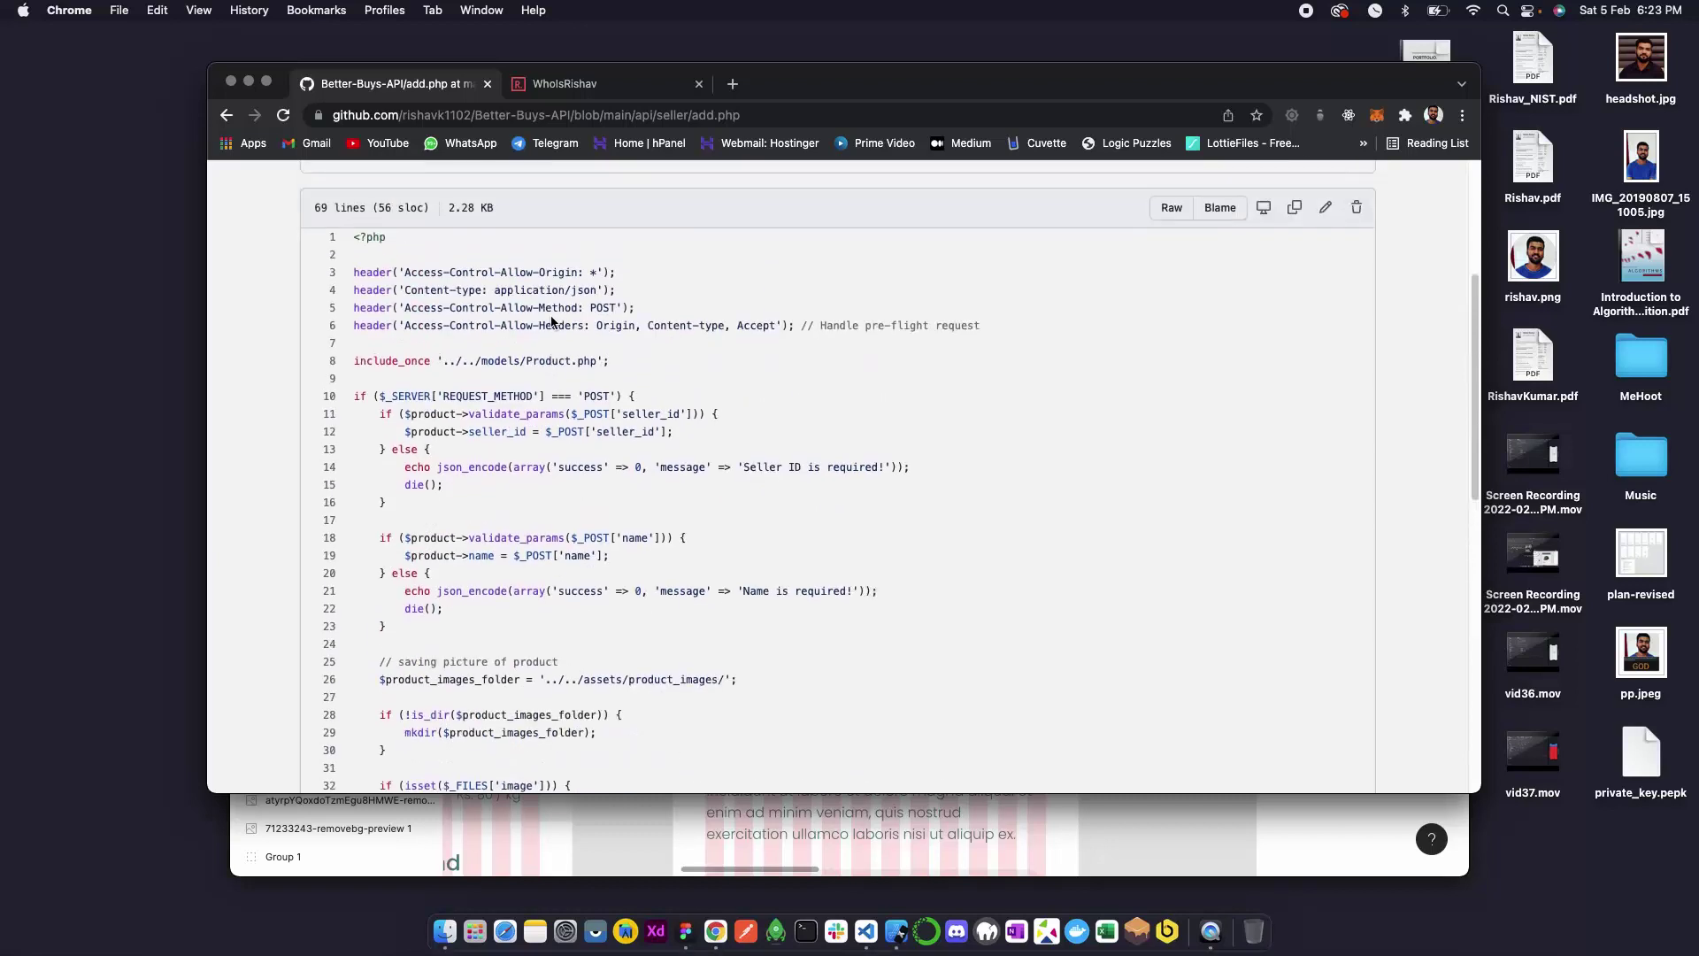
pyautogui.scroll(3, 550, 319)
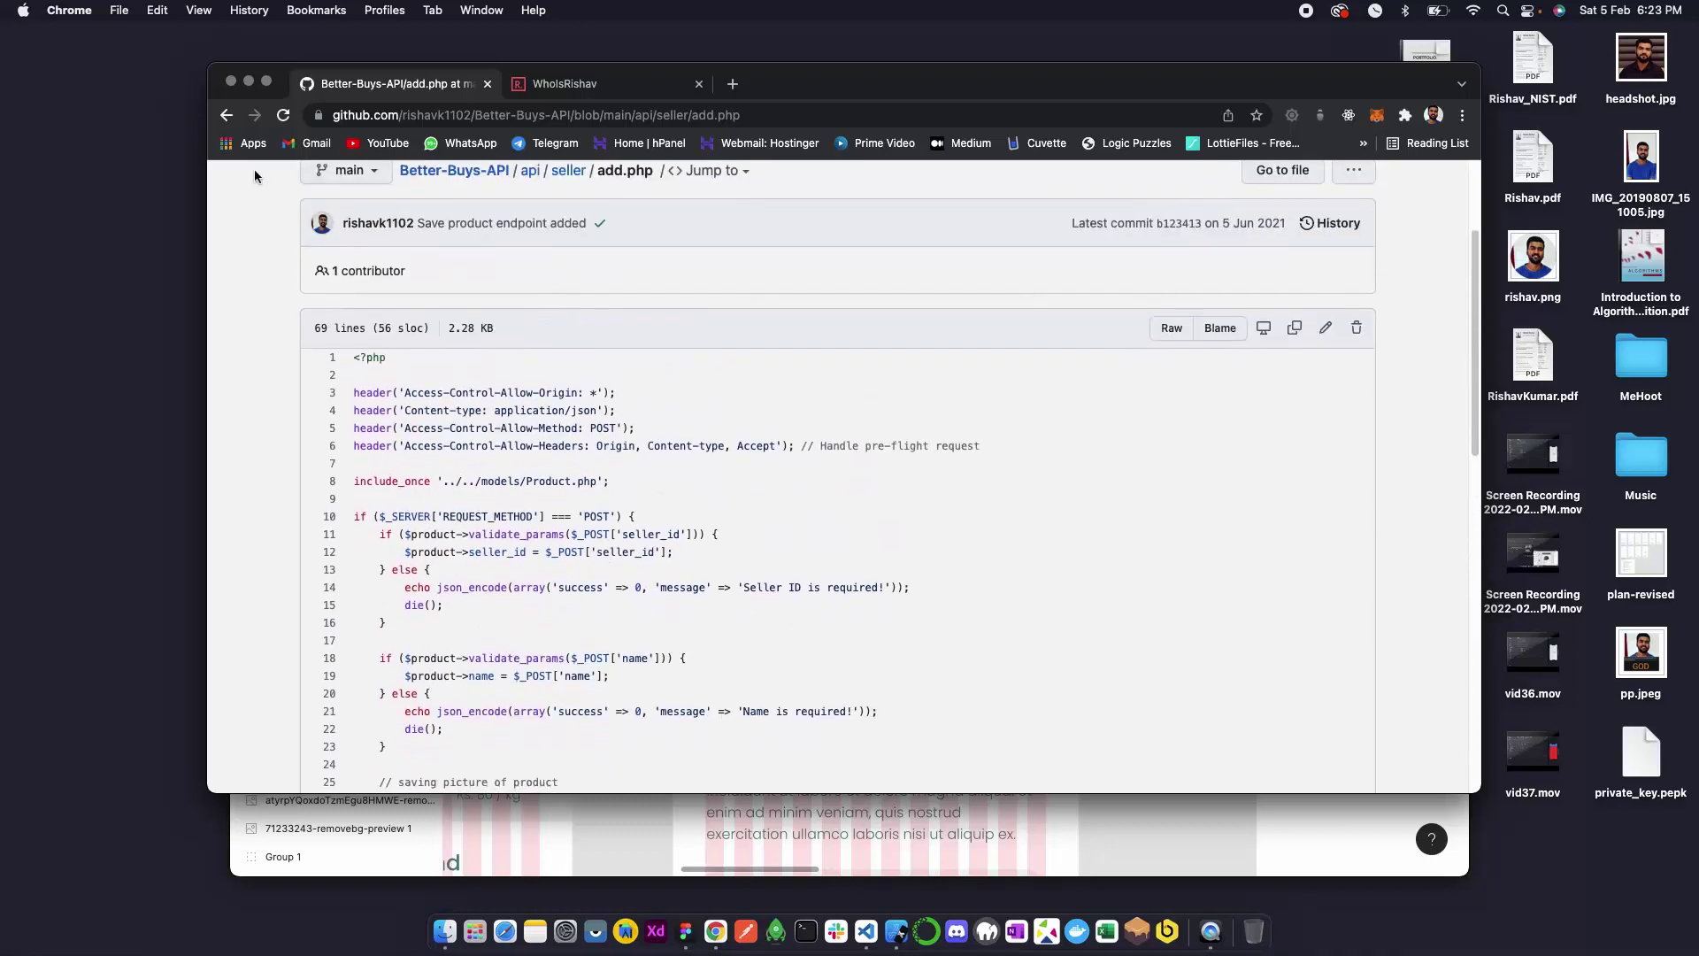
pyautogui.scroll(5, 266, 181)
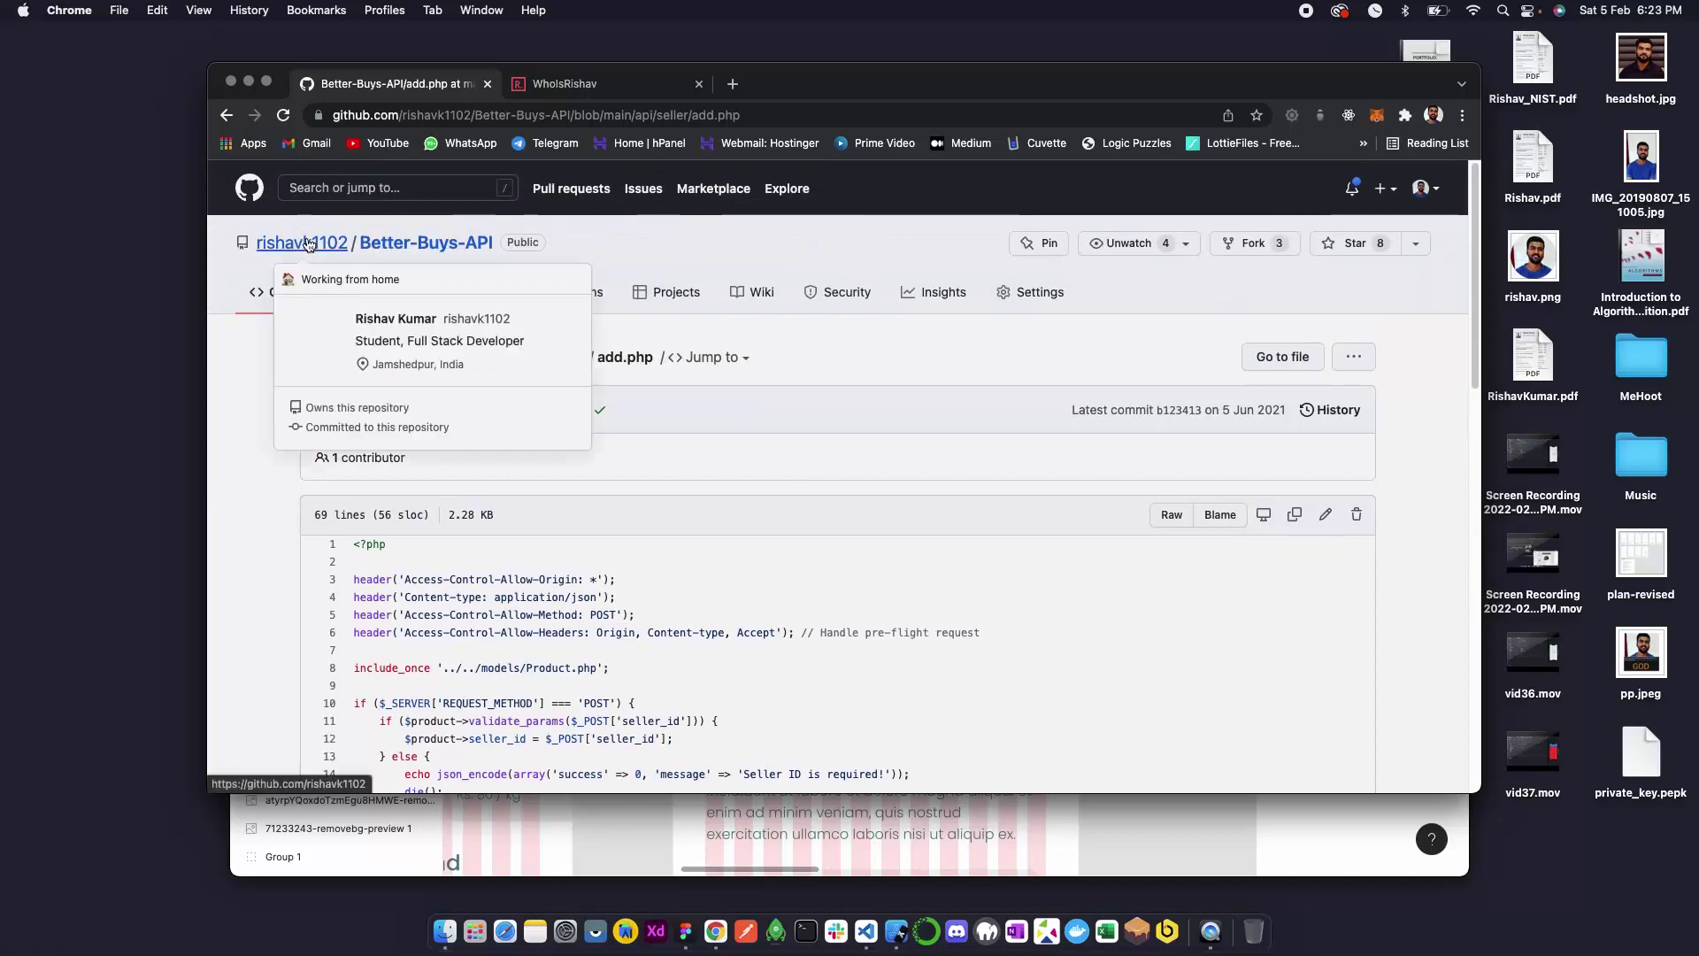
# Visit the repository owner's profile and the portfolio tab, then show the desktops overview.
pyautogui.click(308, 243)
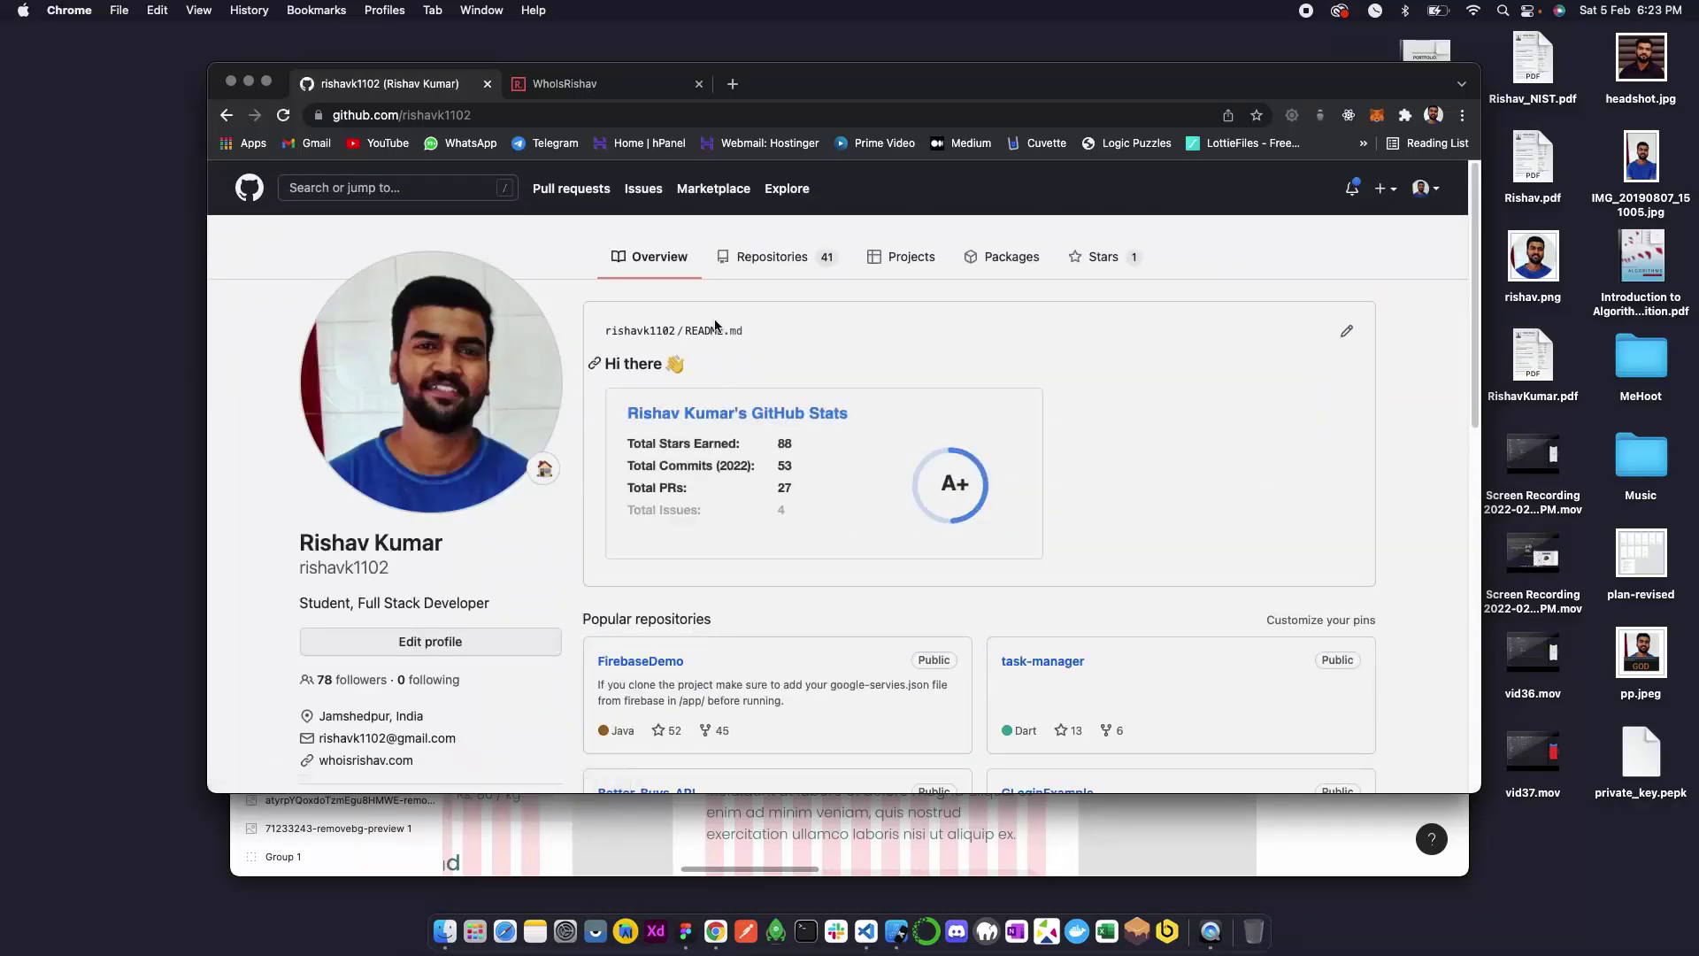
pyautogui.click(596, 84)
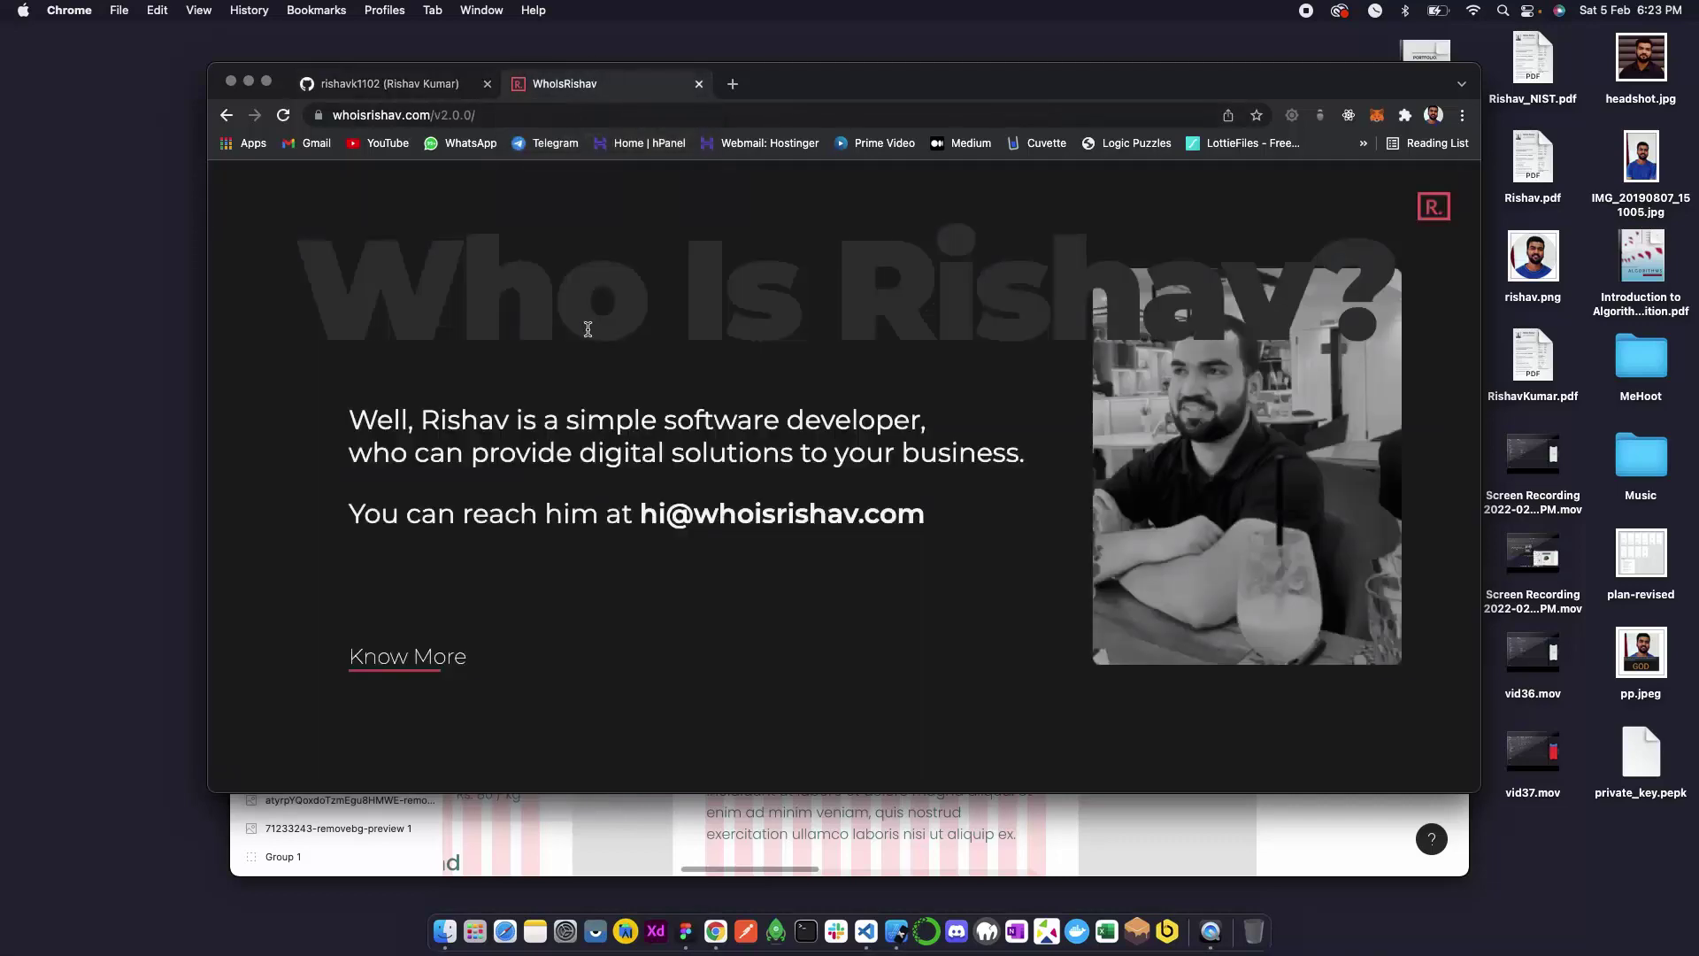
pyautogui.hotkey('ctrl', 'Up')
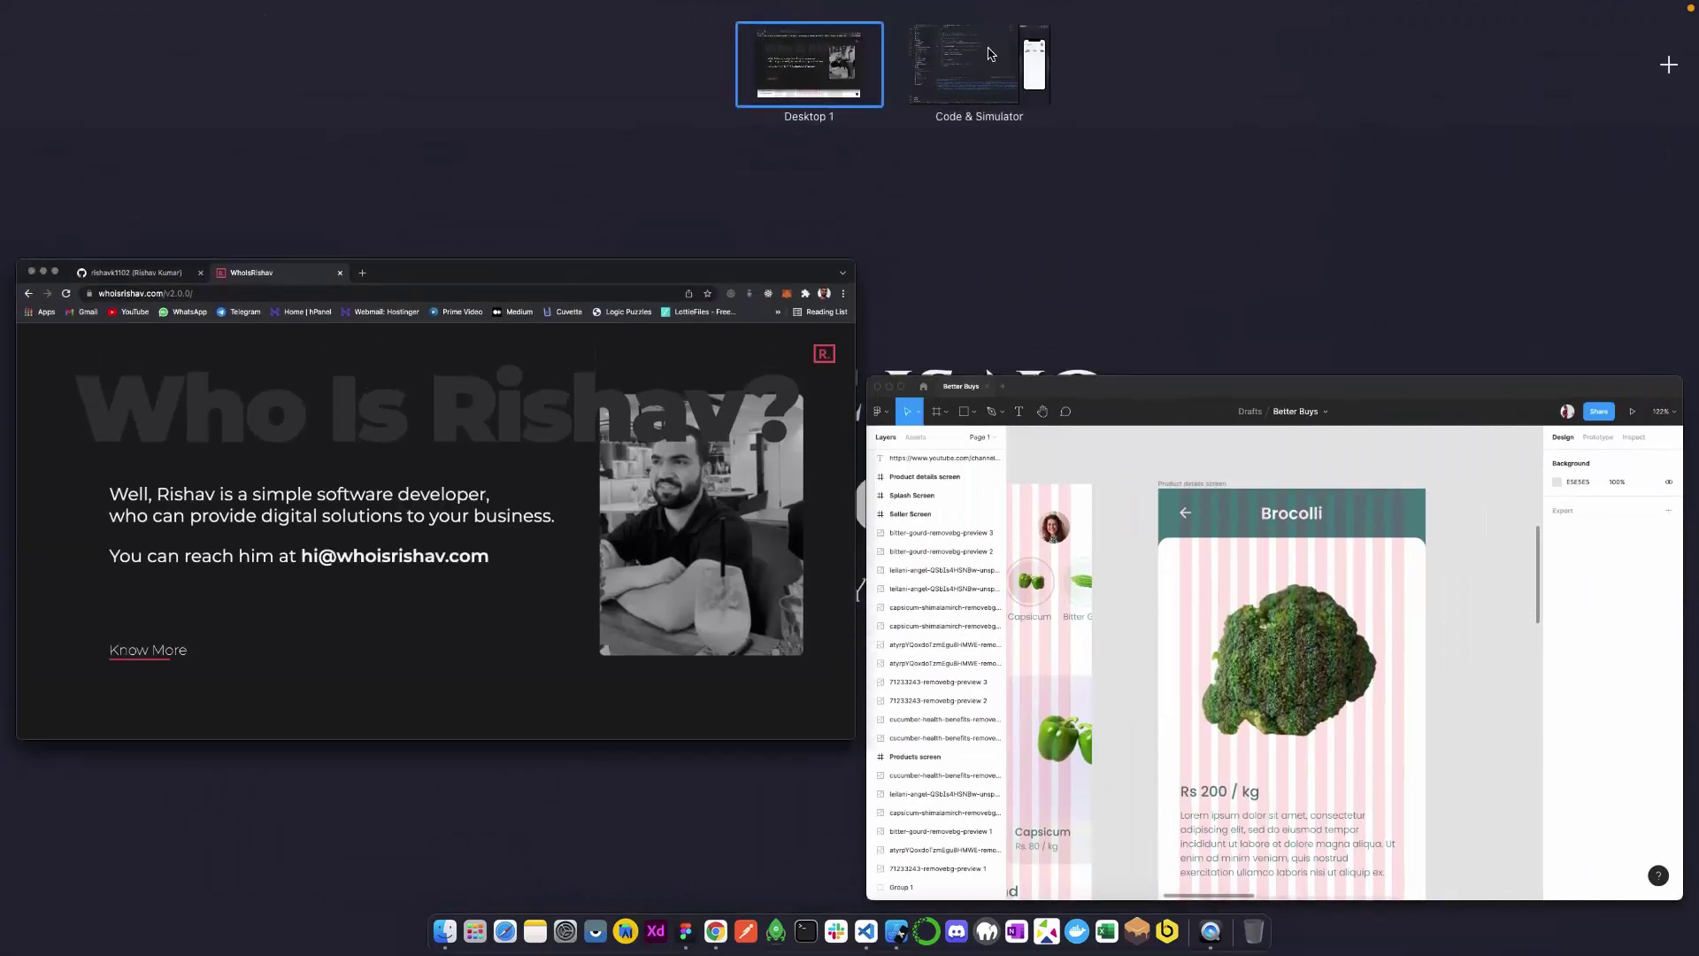
# In models/product.dart, declare a String? unCompressedImage field below image.
pyautogui.click(975, 49)
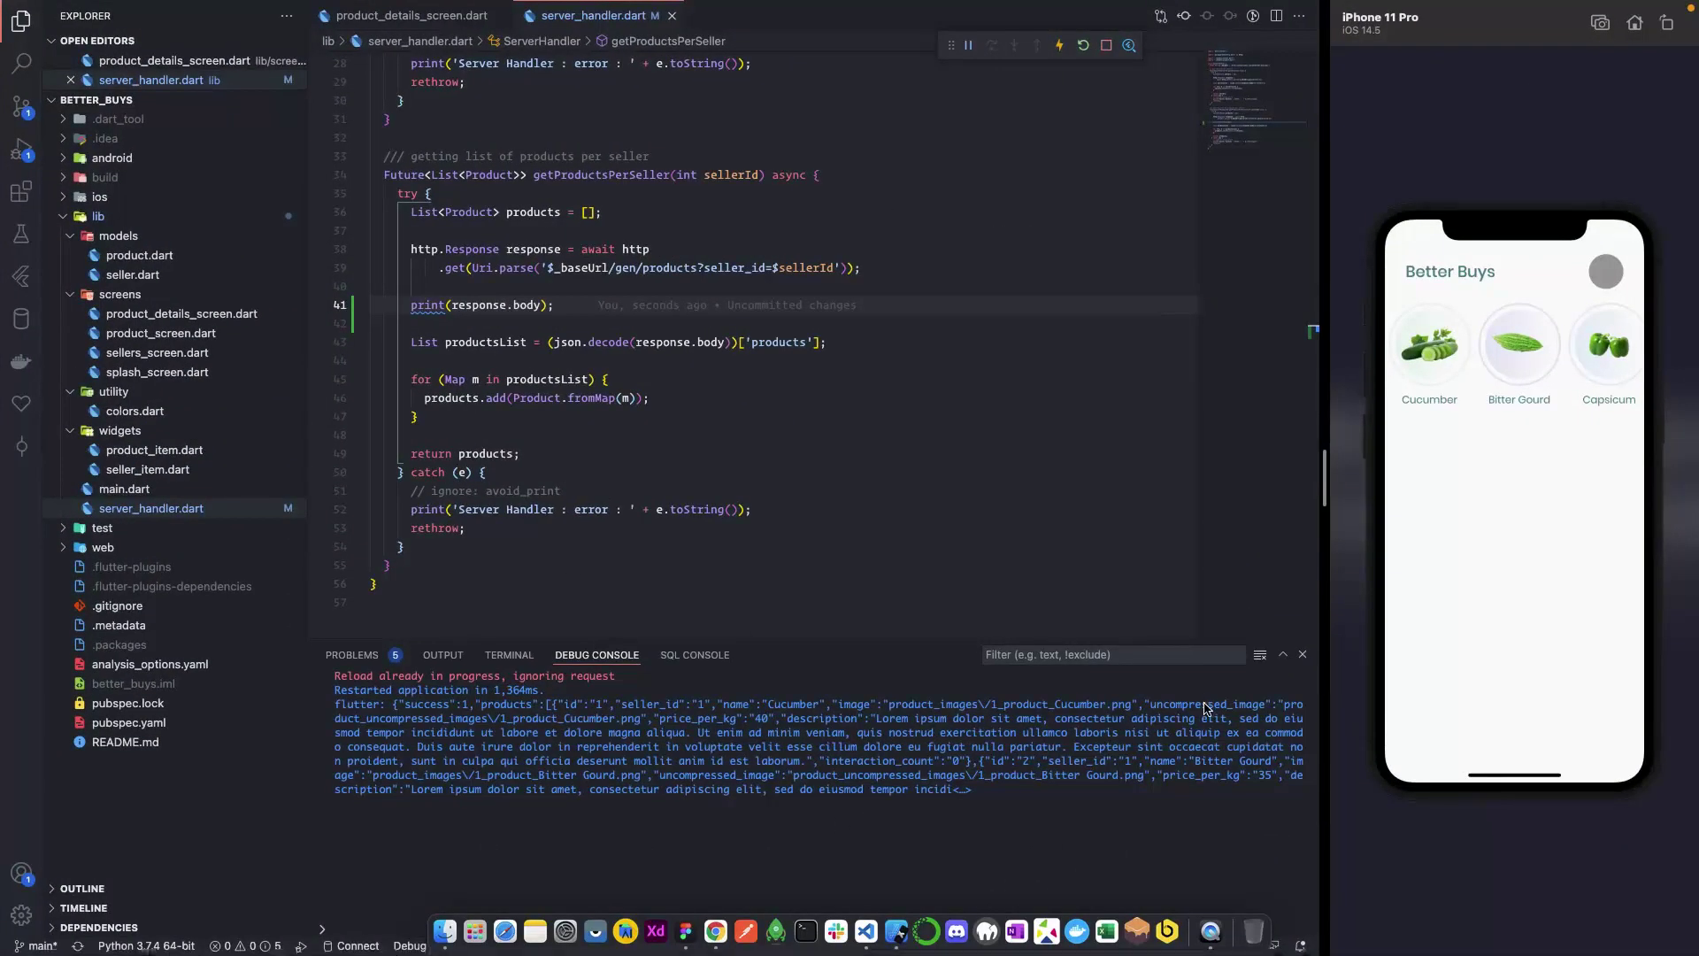
pyautogui.click(138, 254)
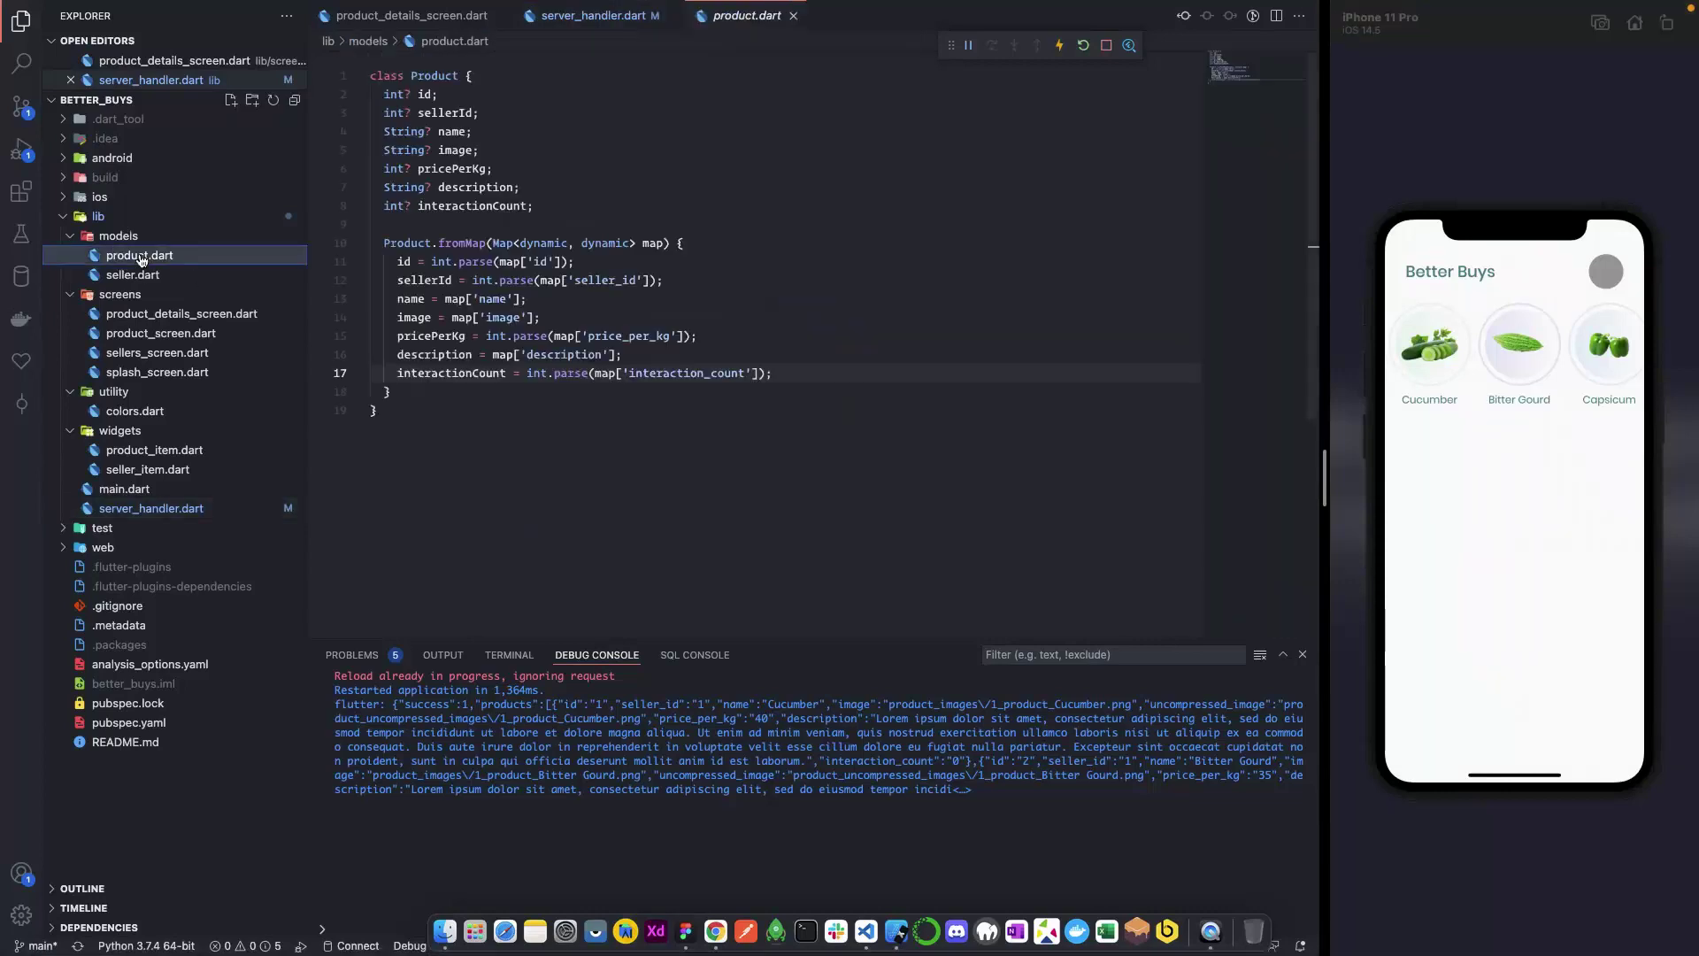
pyautogui.click(506, 150)
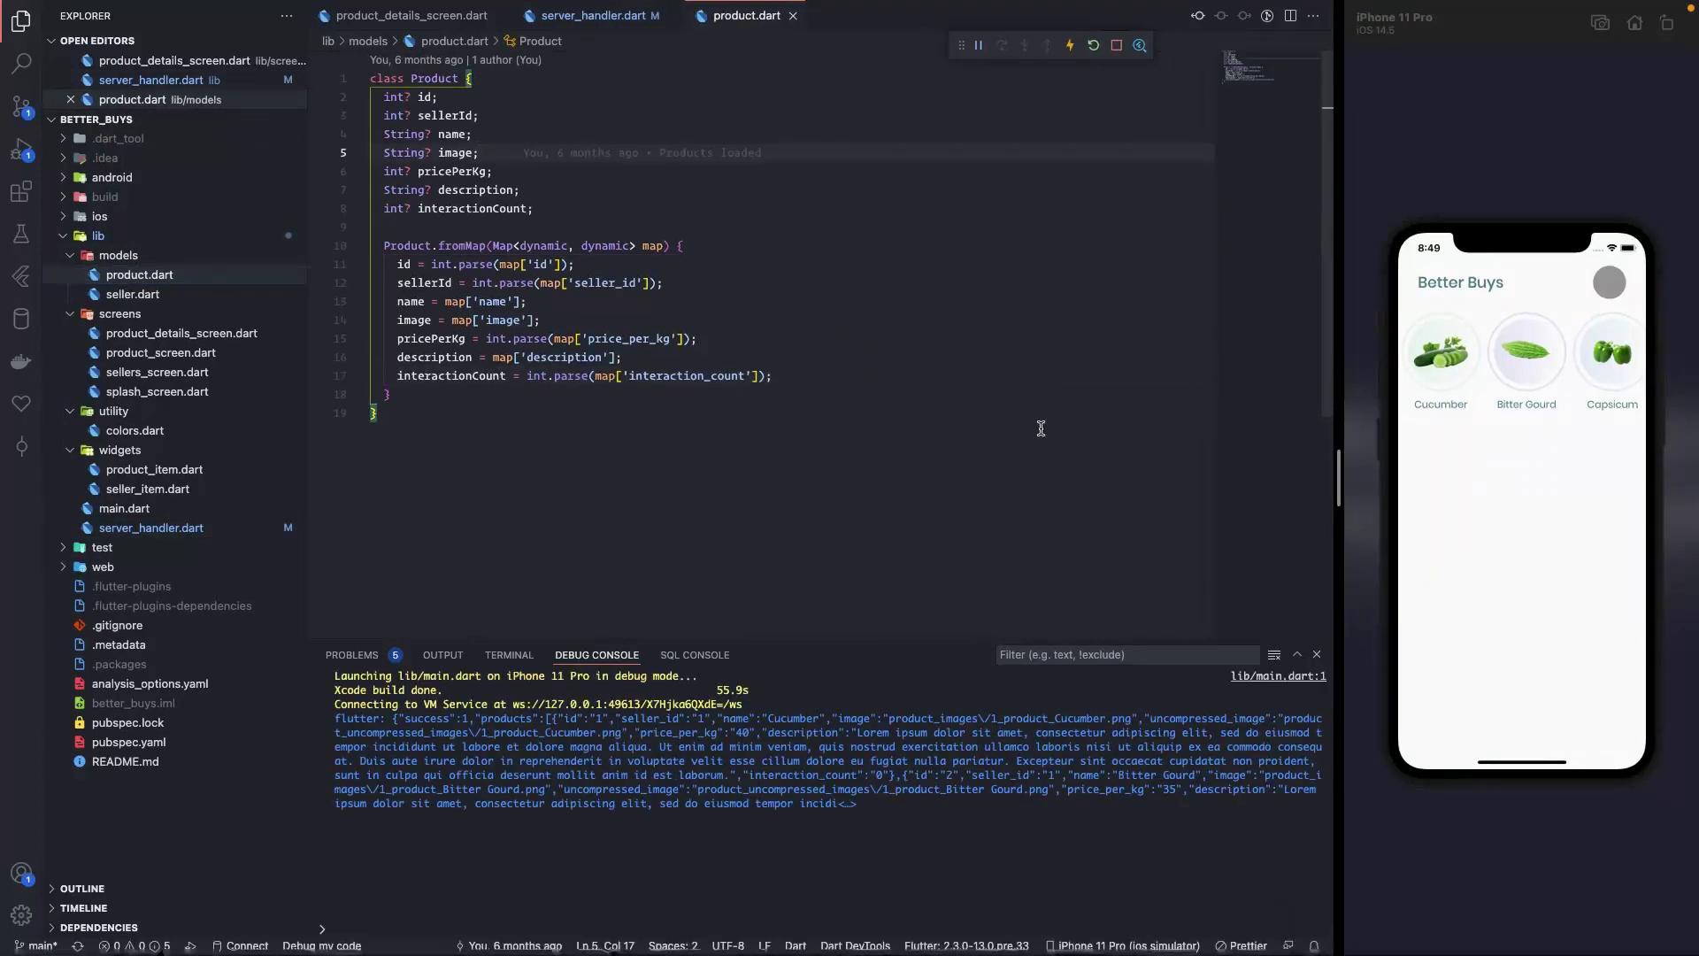
pyautogui.press('Return')
pyautogui.write('String')
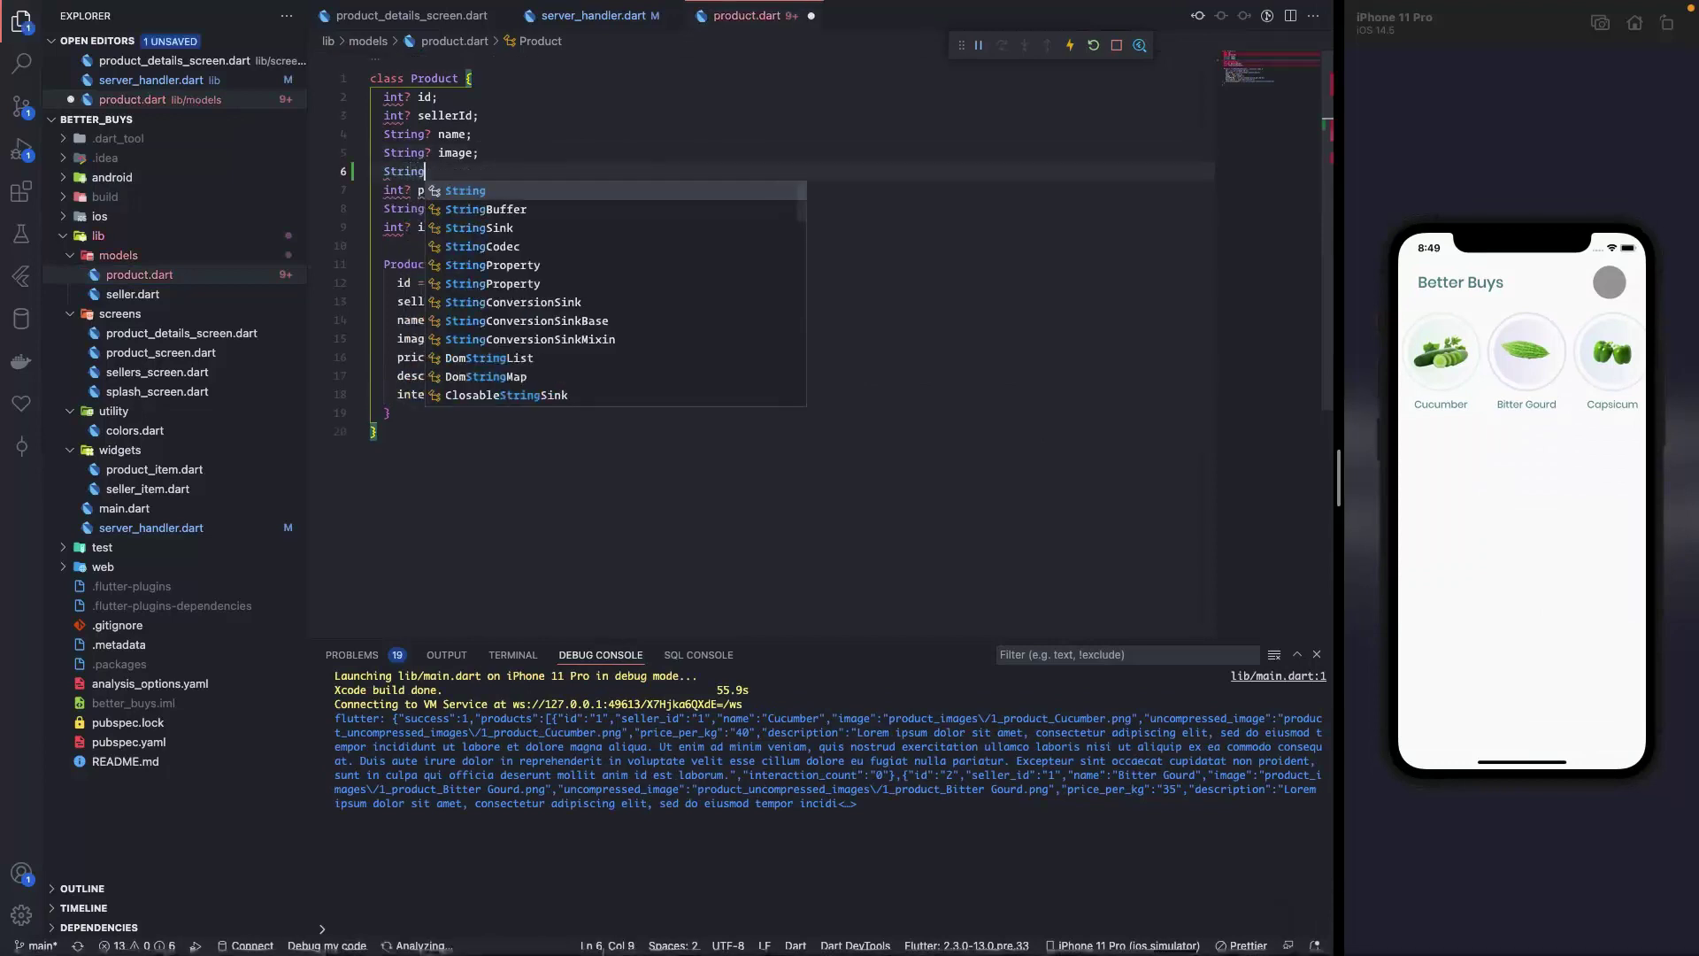
pyautogui.write('? unCompressed')
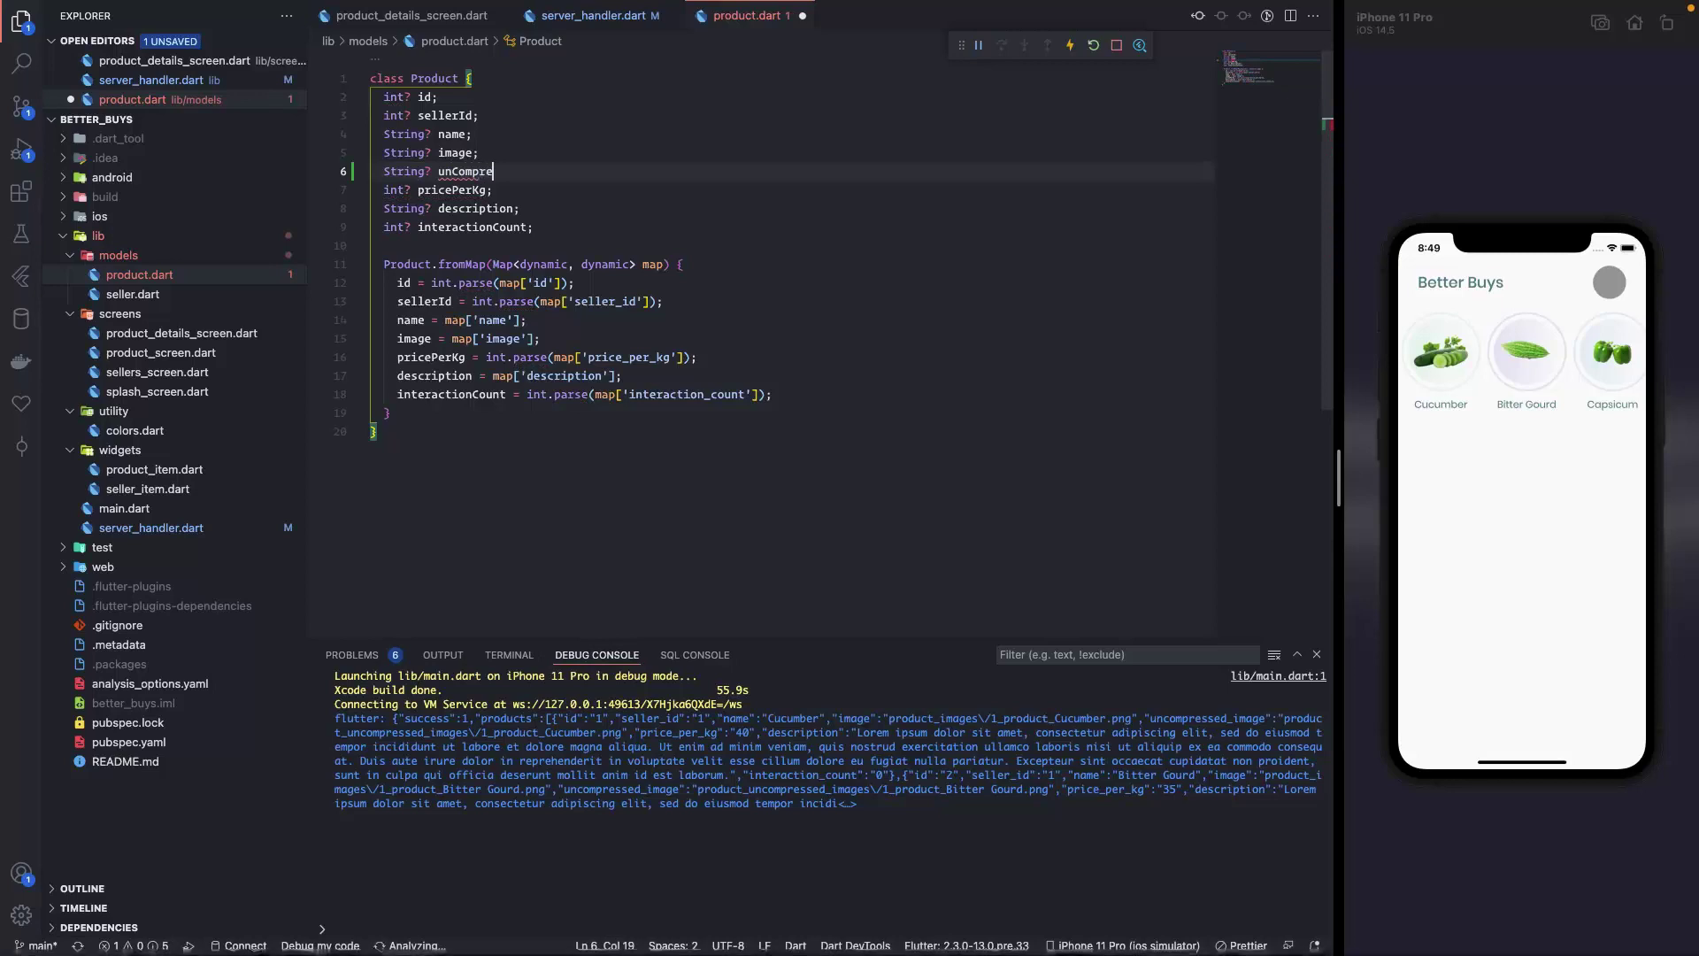
pyautogui.write('Image')
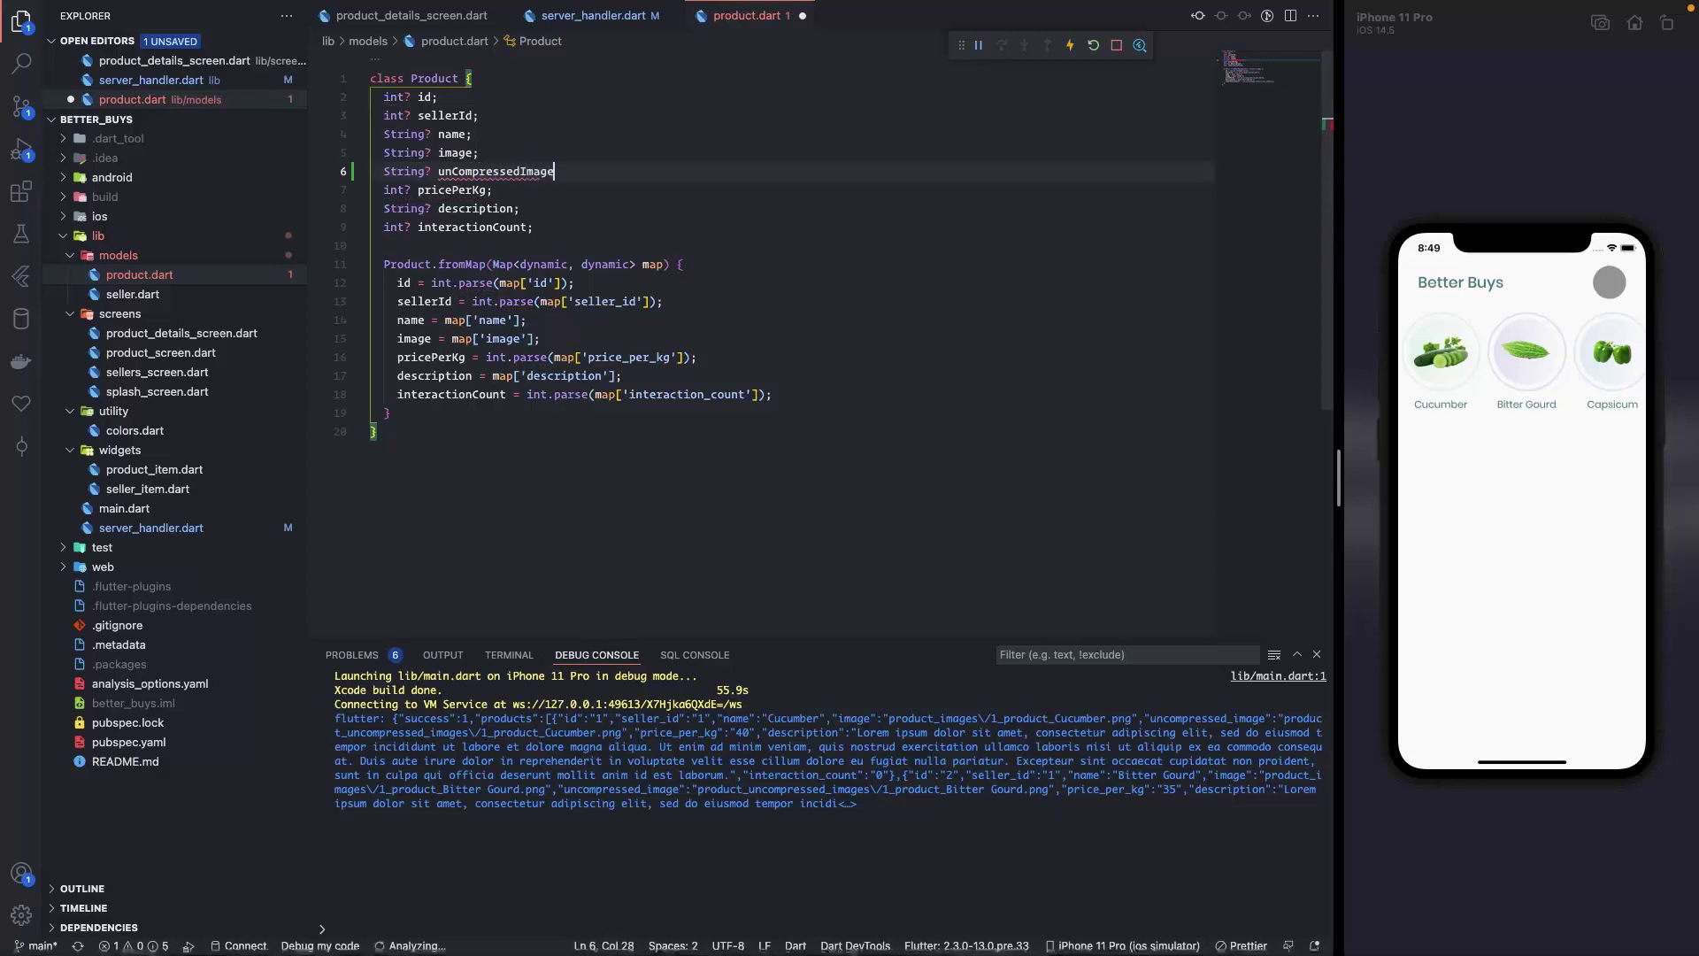
pyautogui.write(';')
pyautogui.hotkey('ctrl', 's')
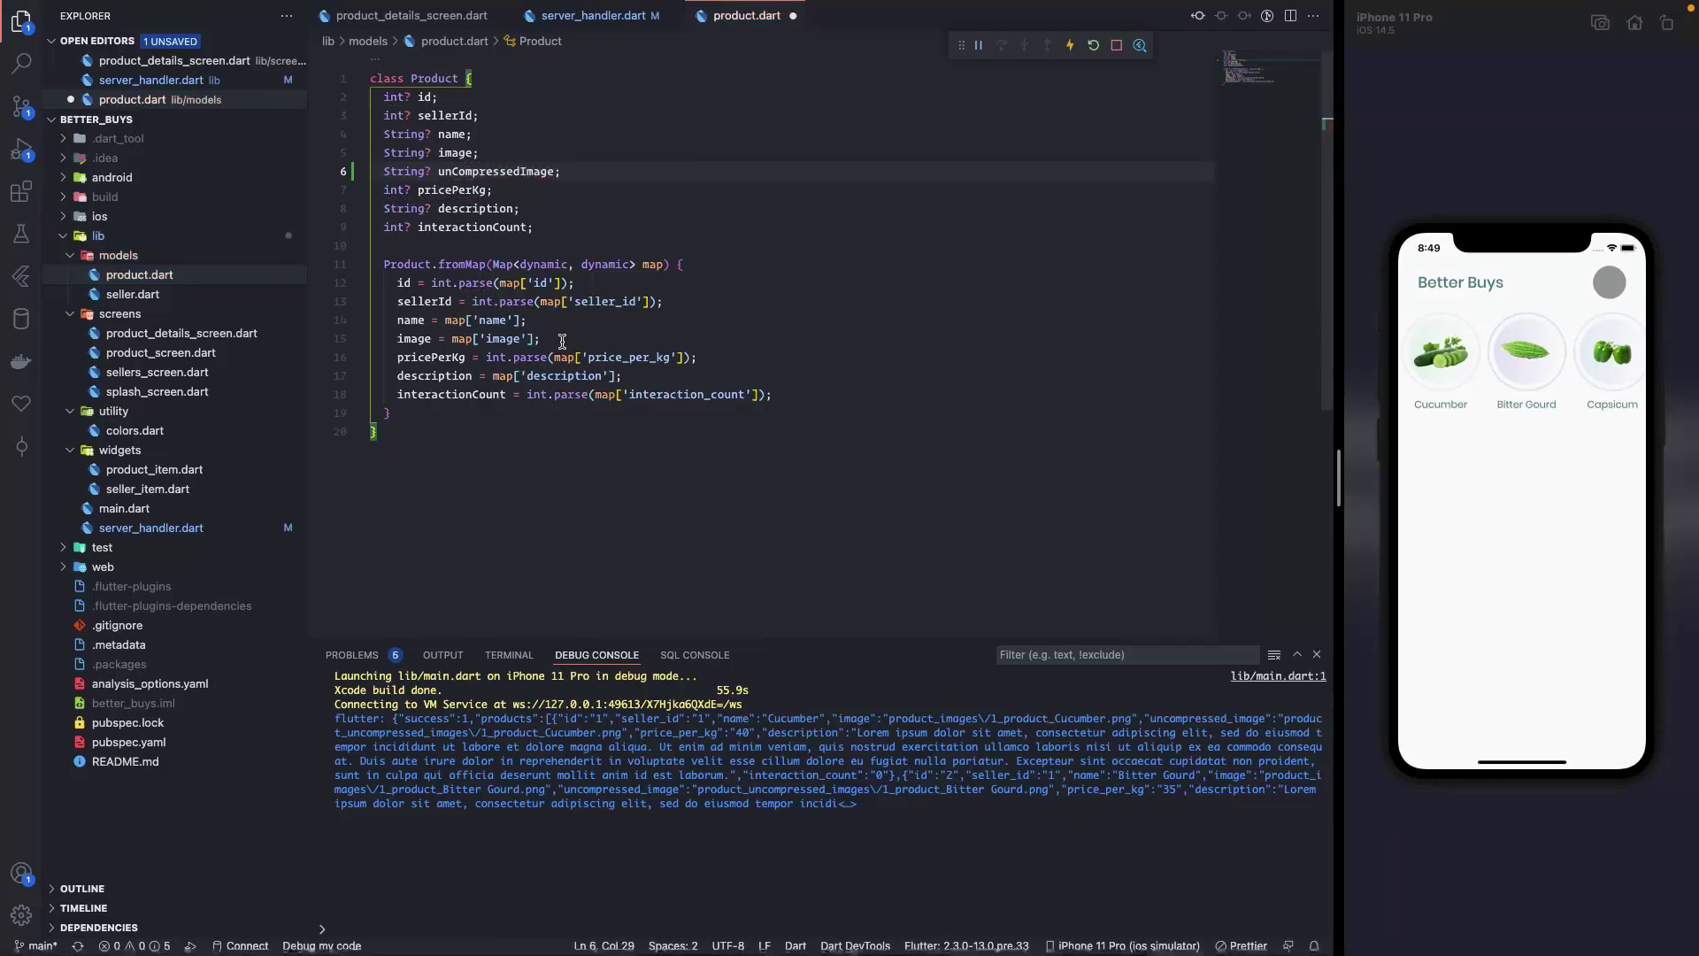
# In fromMap assign unCompressedImage = map['uncompressed_image'], pasting the key from the console, and save.
pyautogui.click(561, 339)
pyautogui.press('Return')
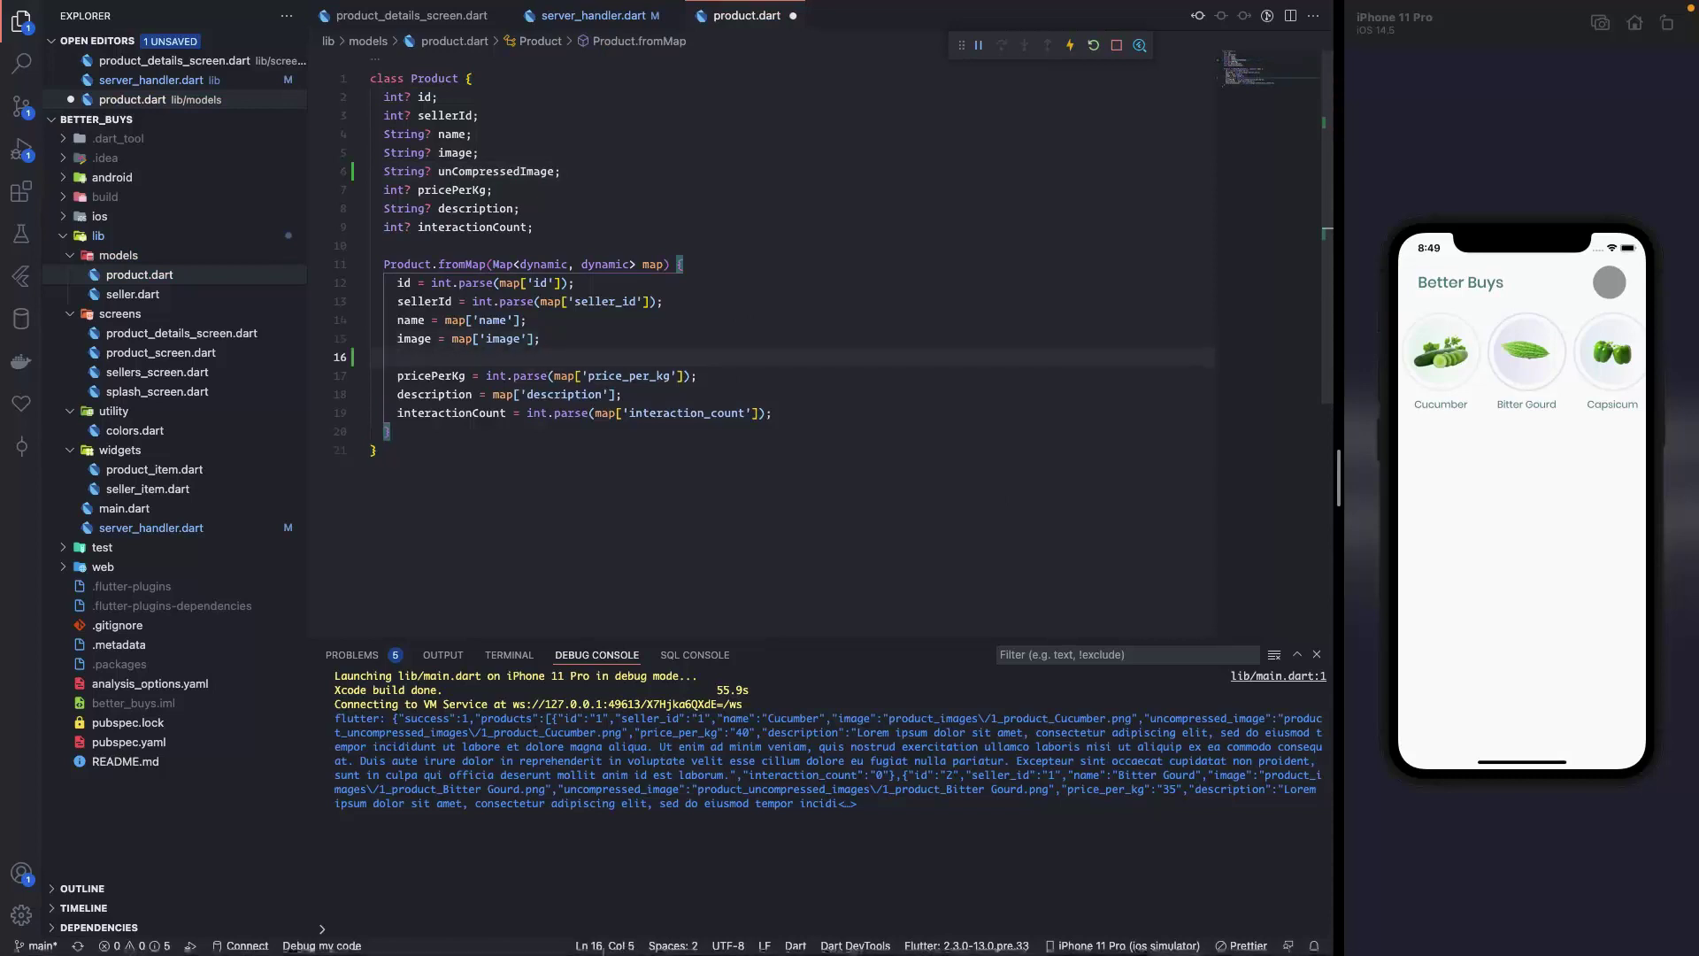
pyautogui.write('unc')
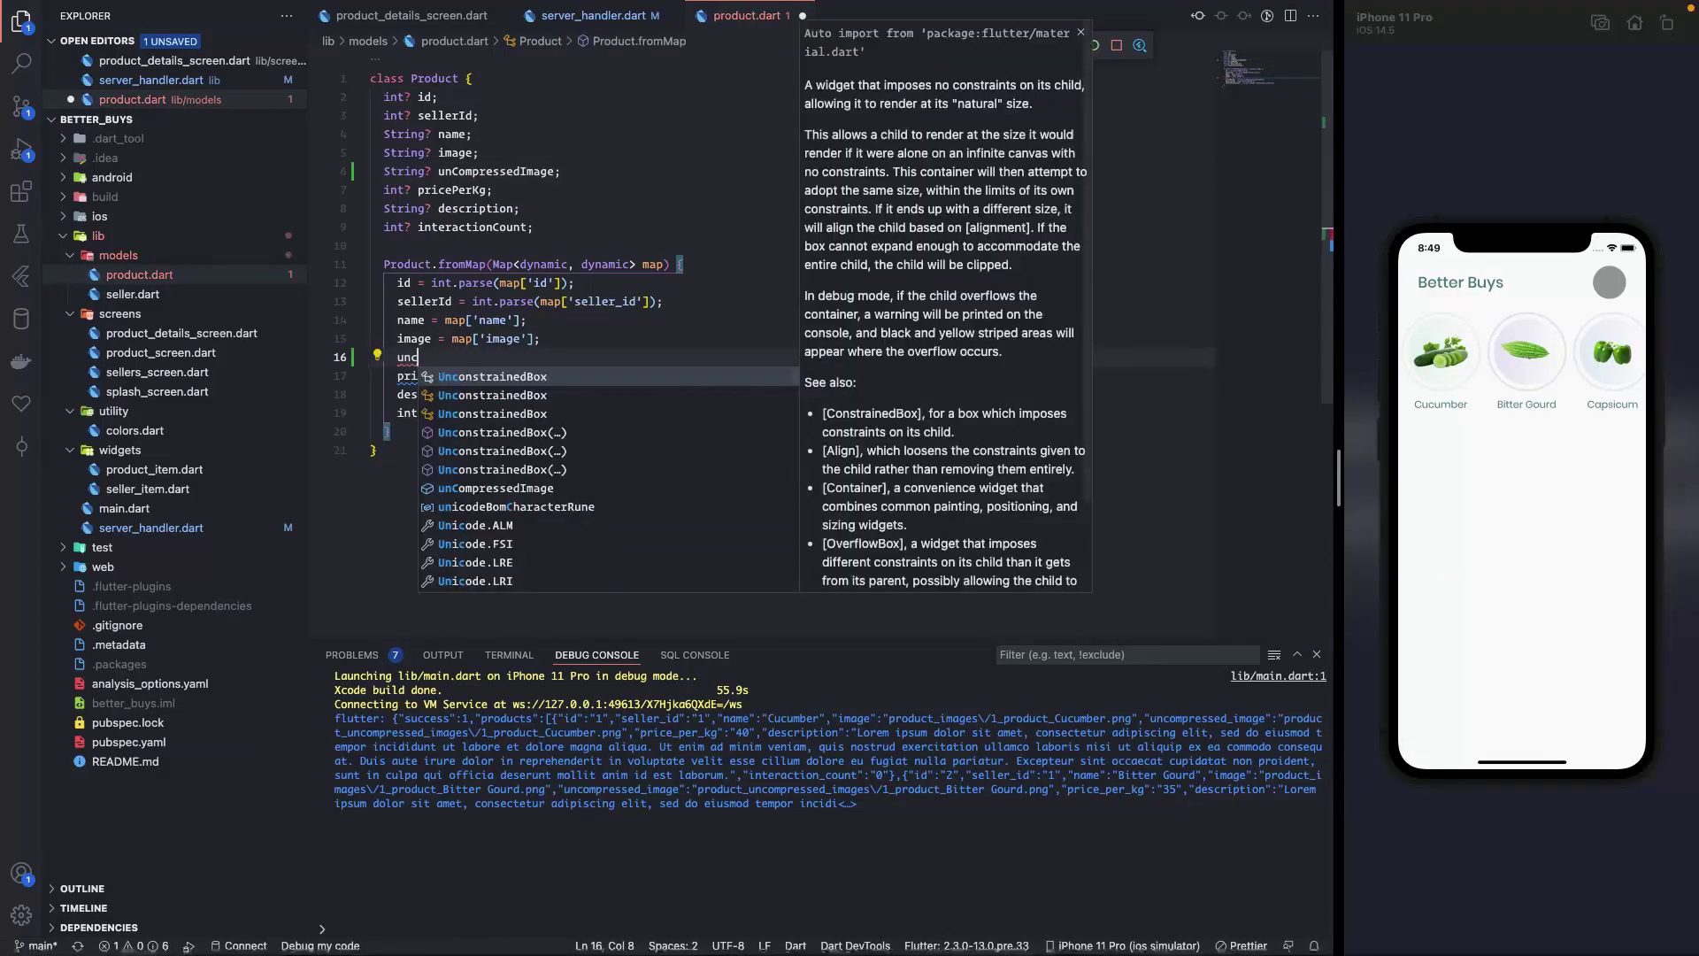
pyautogui.press('Down')
pyautogui.press('Return')
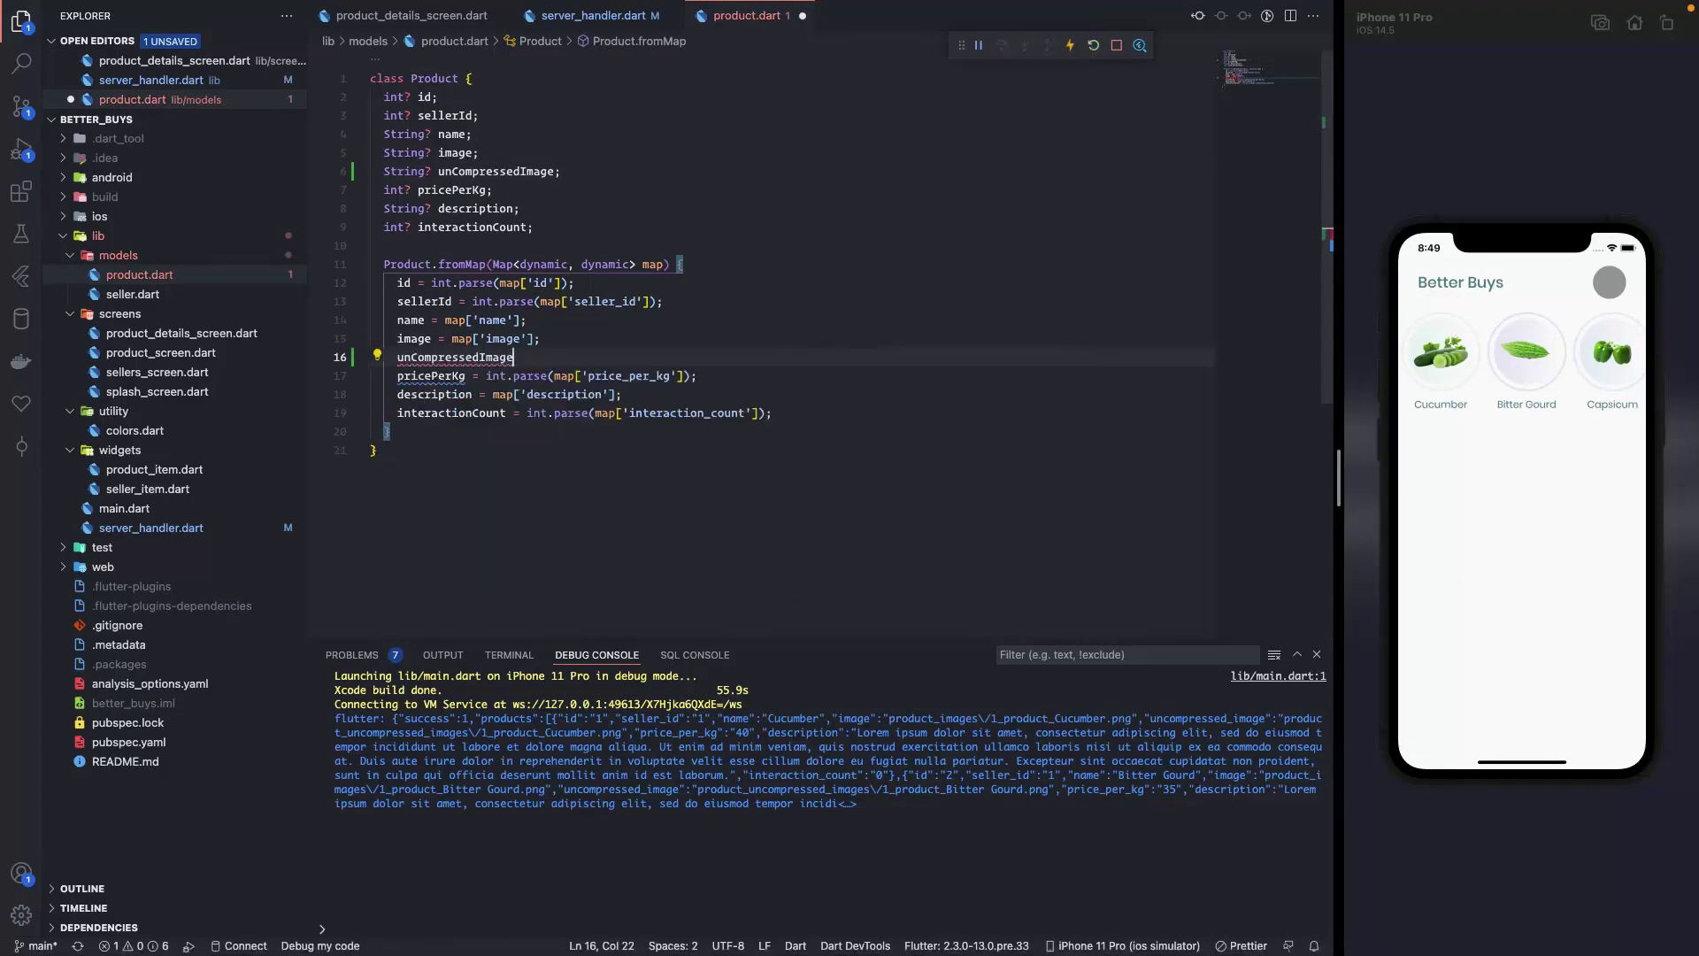
pyautogui.write(" = map['")
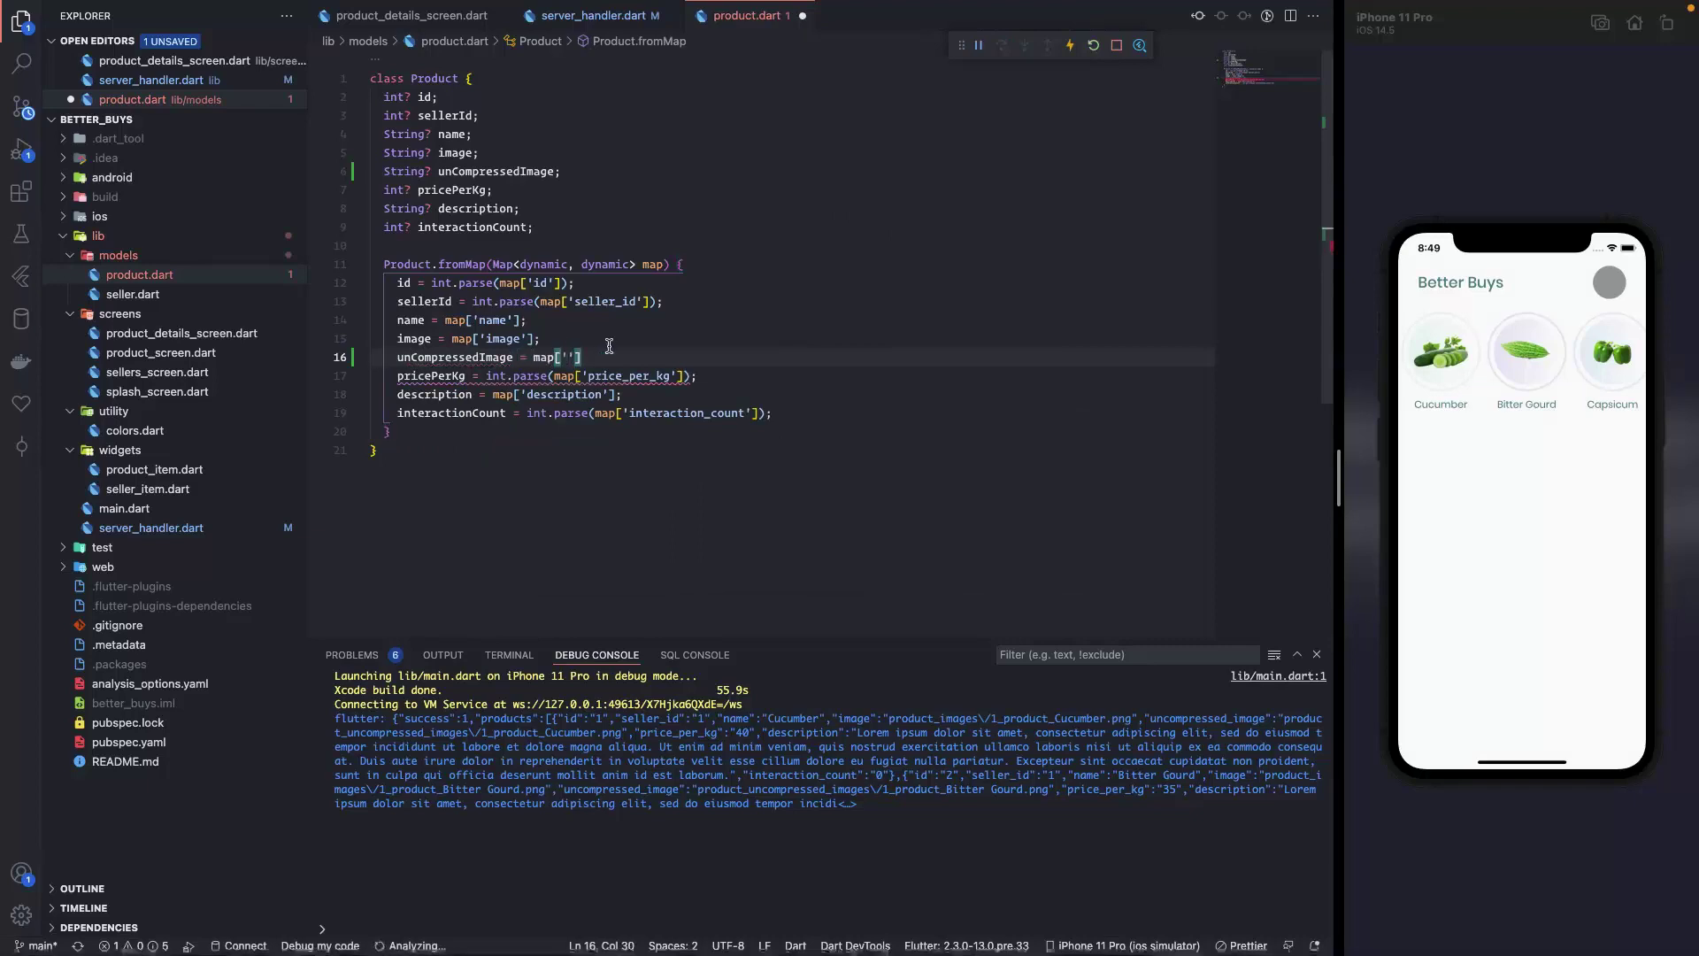
pyautogui.doubleClick(1224, 719)
pyautogui.click(564, 357)
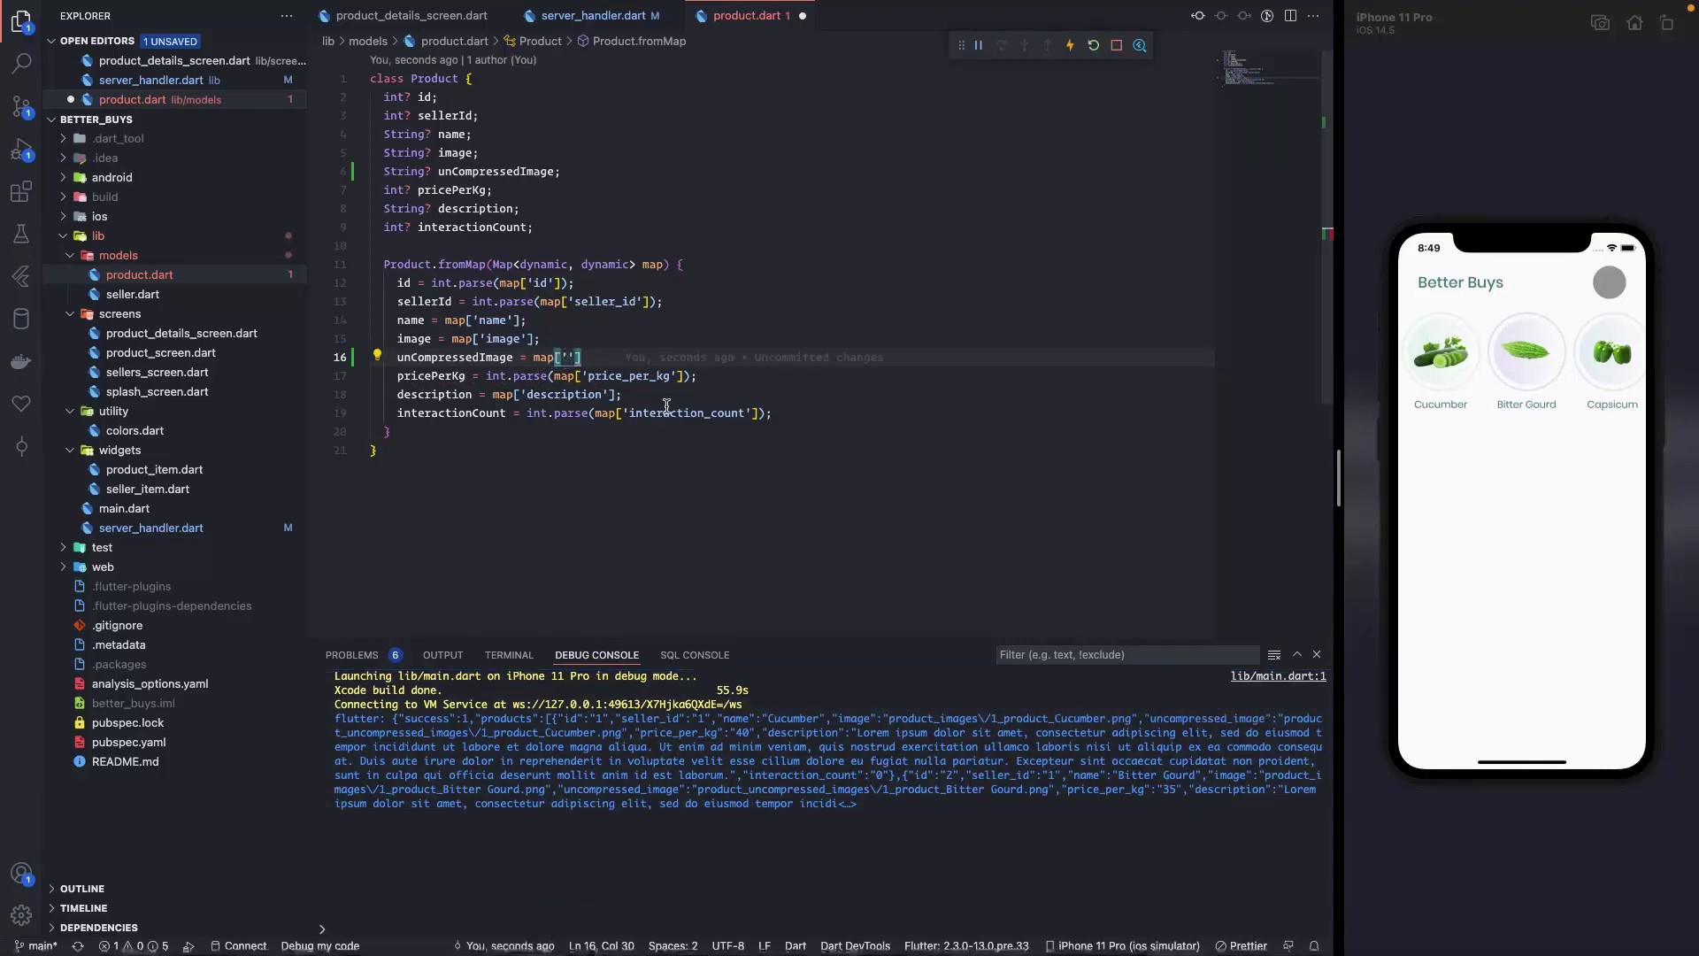
pyautogui.write('uncompressed_image')
pyautogui.write('];')
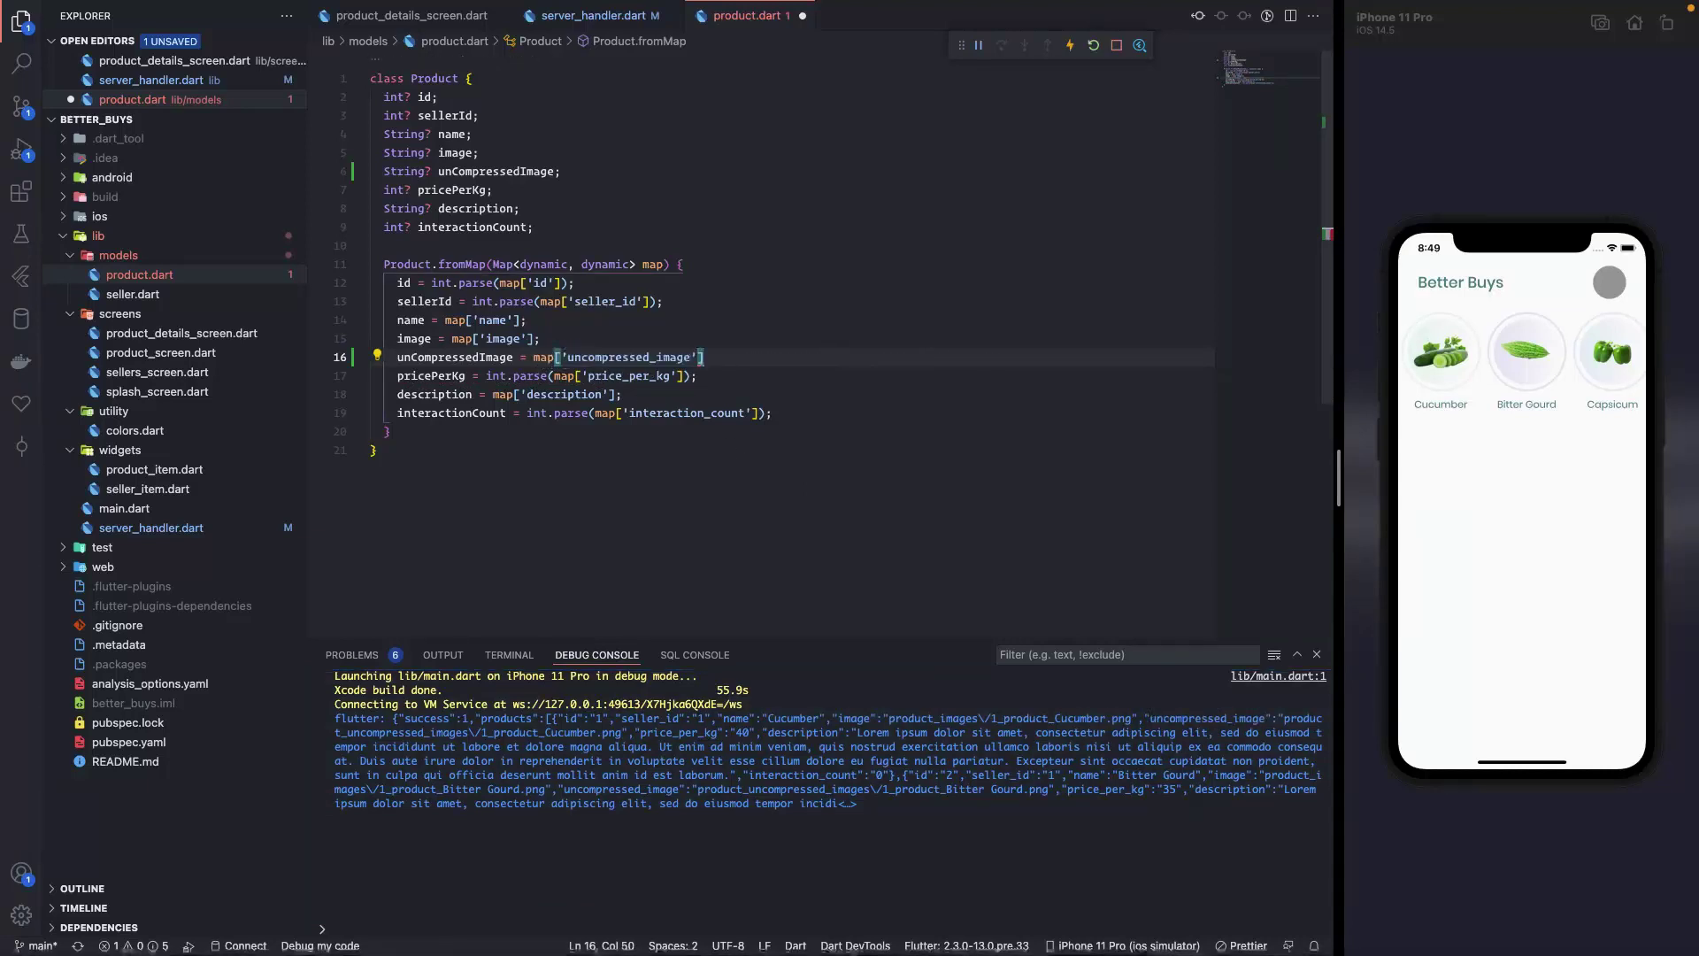
pyautogui.hotkey('ctrl', 's')
# In the details screen's Image.network URL use product.unCompressedImage instead of image!, then save to hot reload.
pyautogui.click(412, 14)
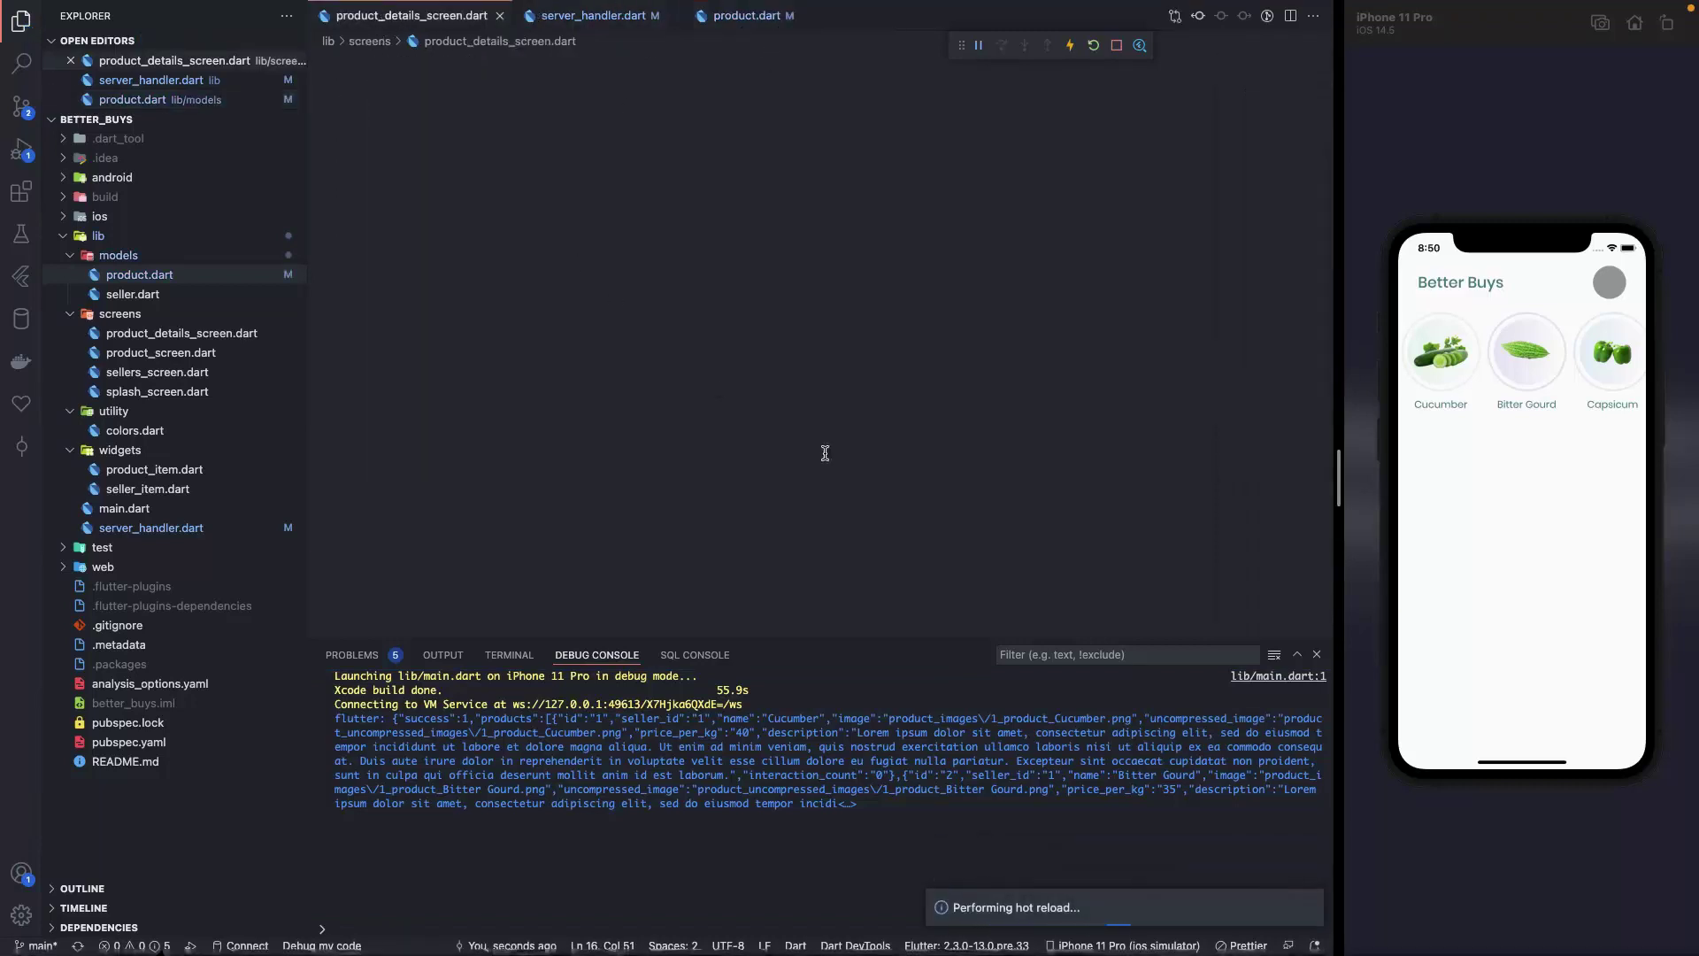
pyautogui.scroll(-10, 846, 453)
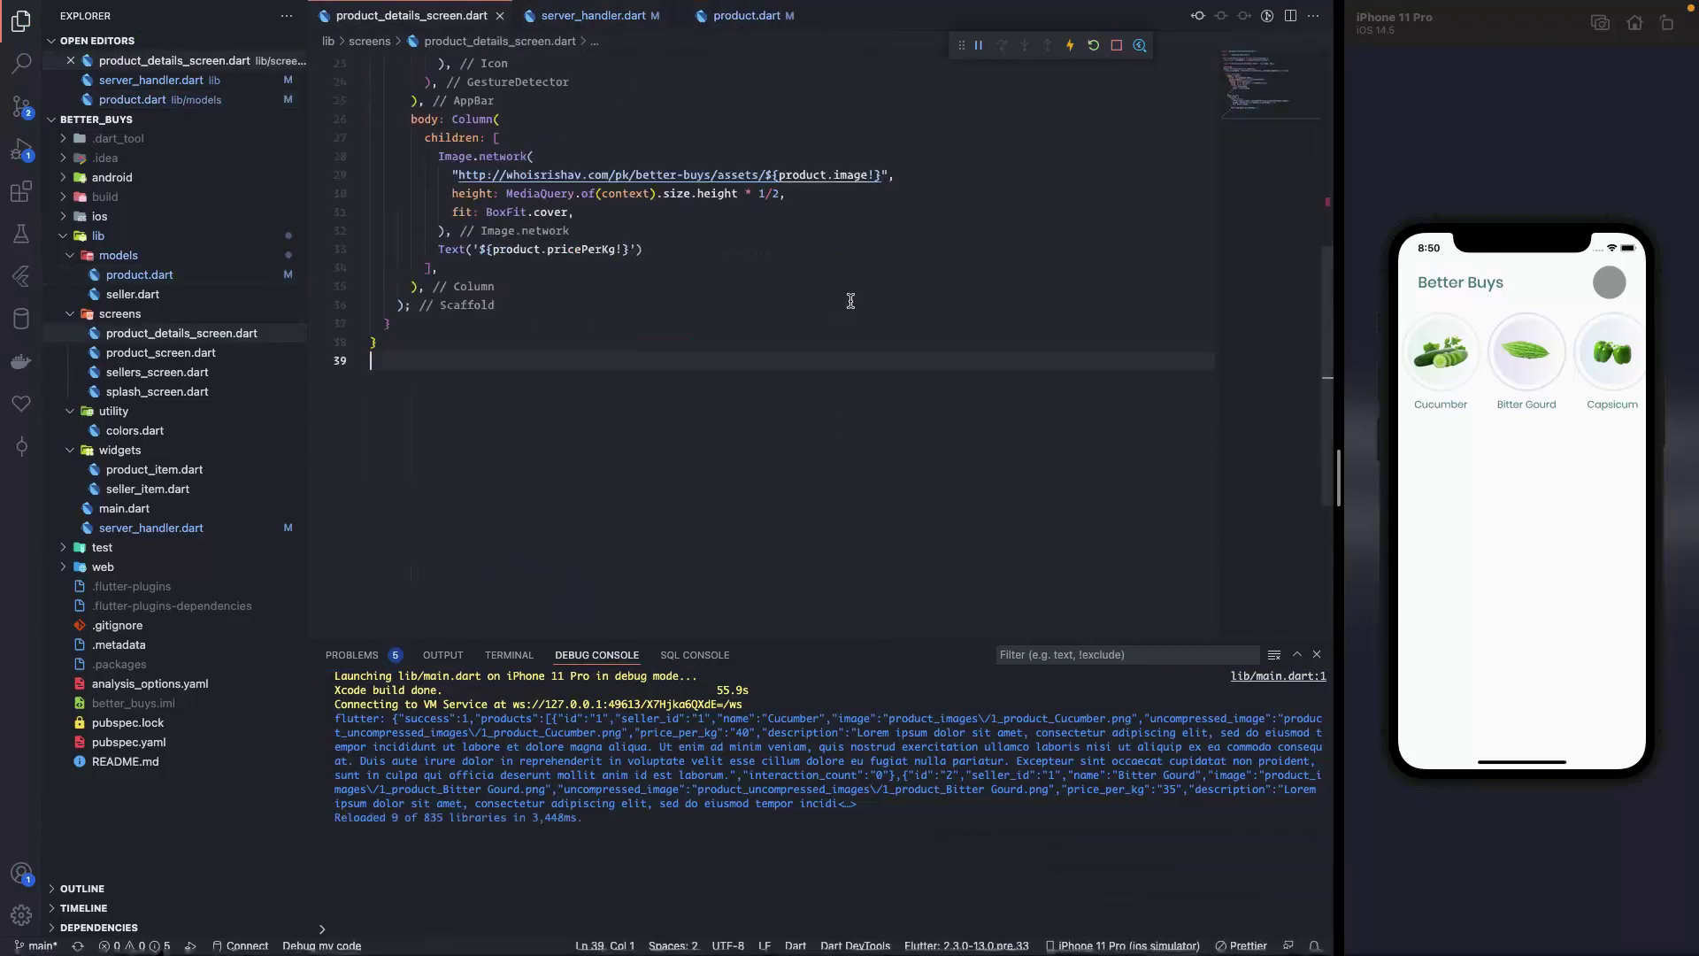
pyautogui.scroll(4, 846, 332)
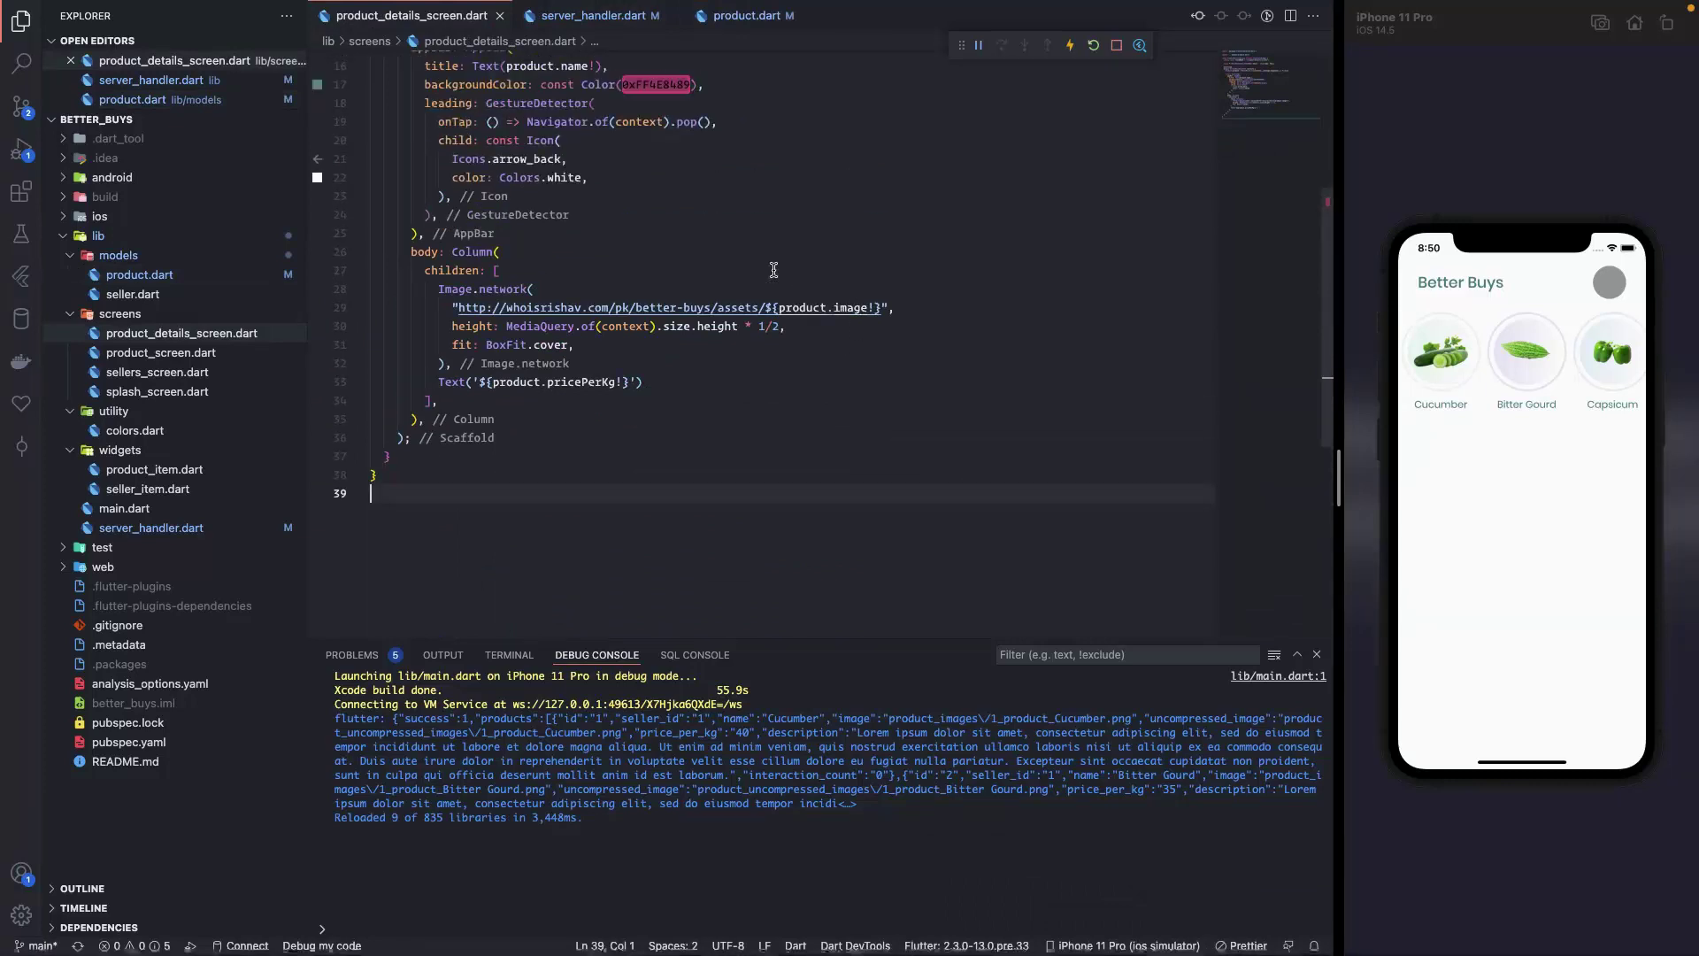
pyautogui.doubleClick(851, 307)
pyautogui.write('unCo')
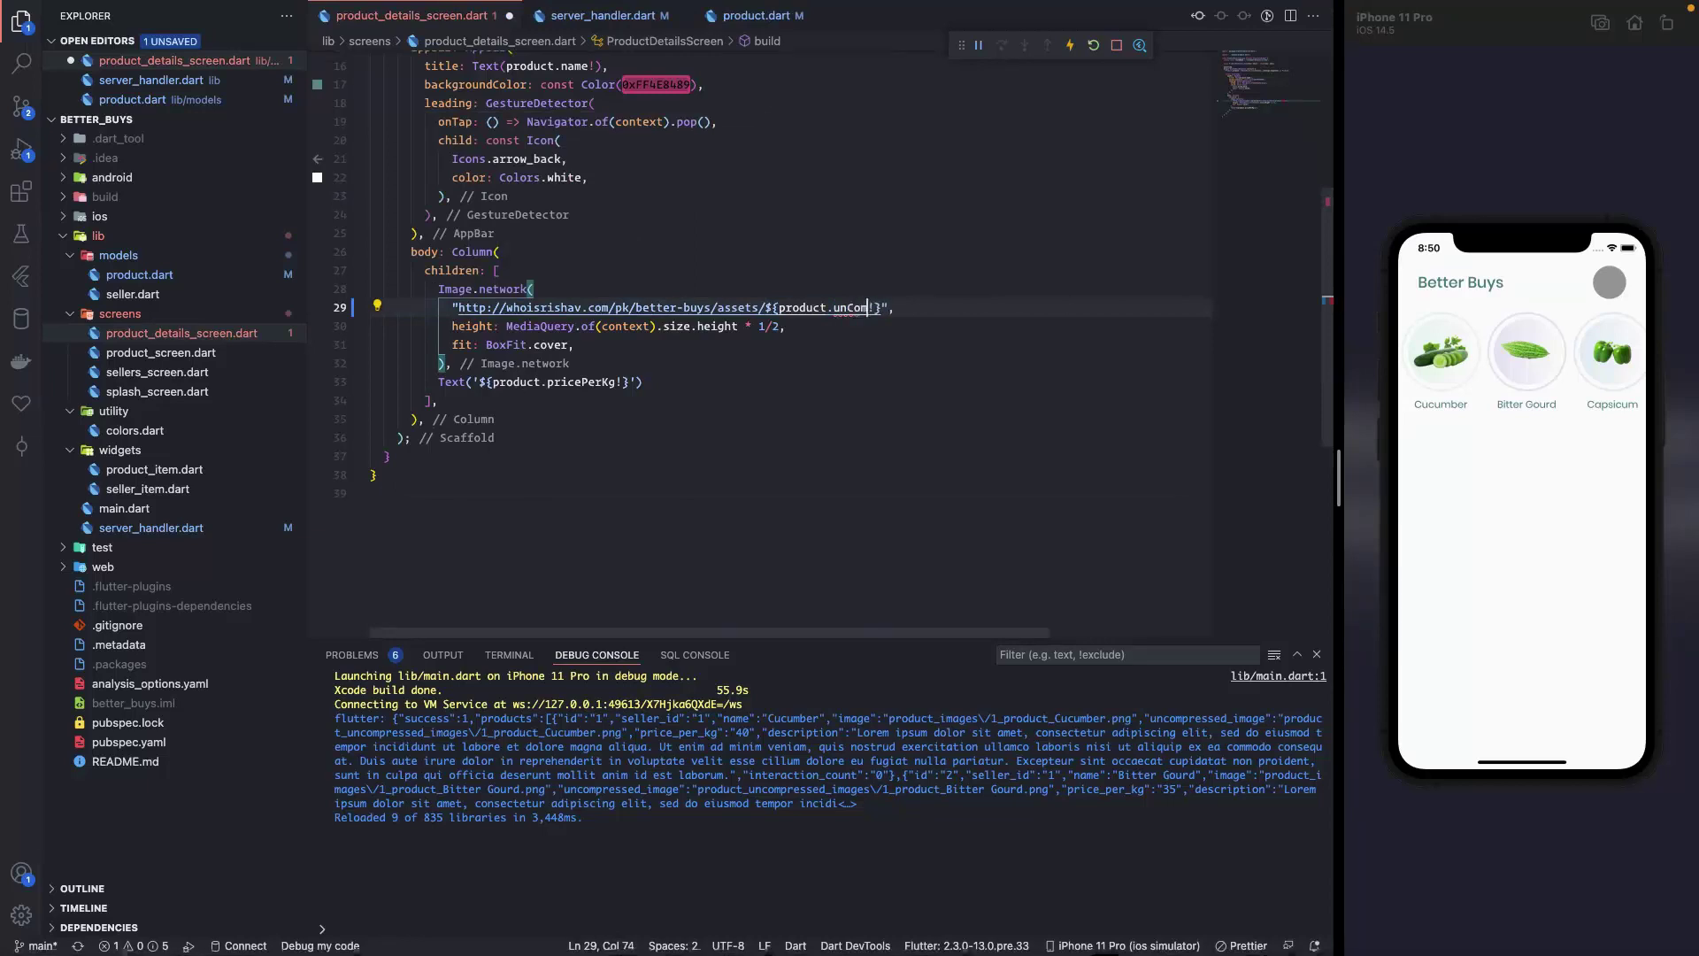
pyautogui.press('BackSpace')
pyautogui.press('BackSpace')
pyautogui.press('BackSpace')
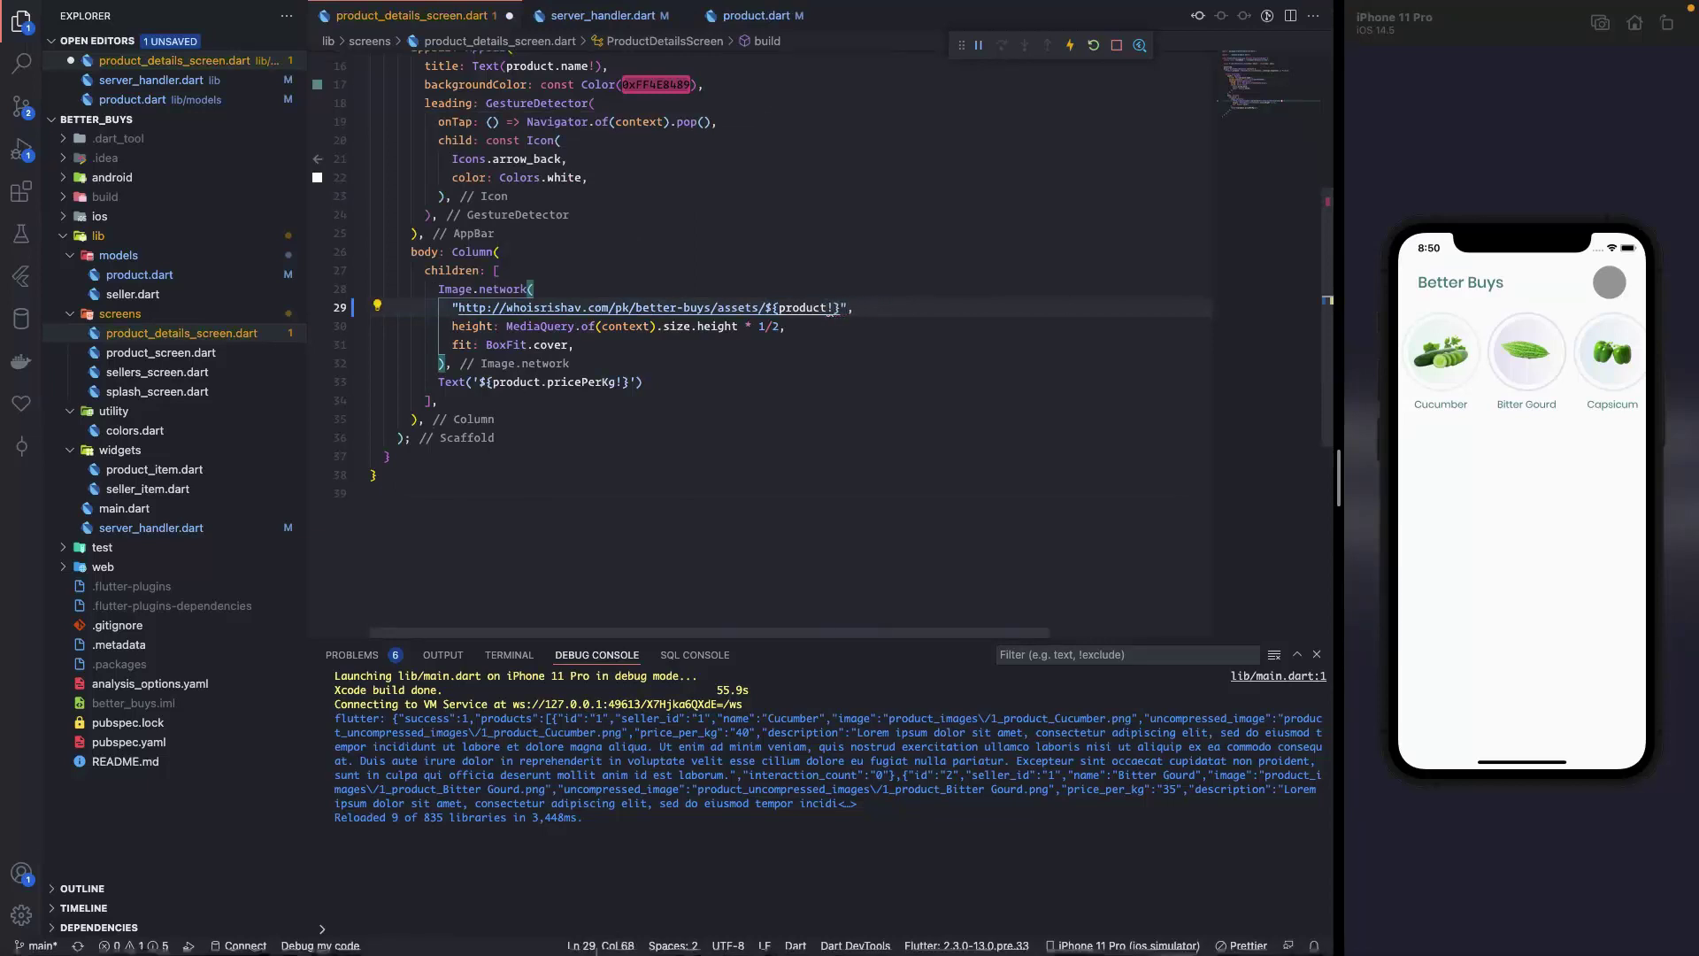
pyautogui.press('BackSpace')
pyautogui.write('.')
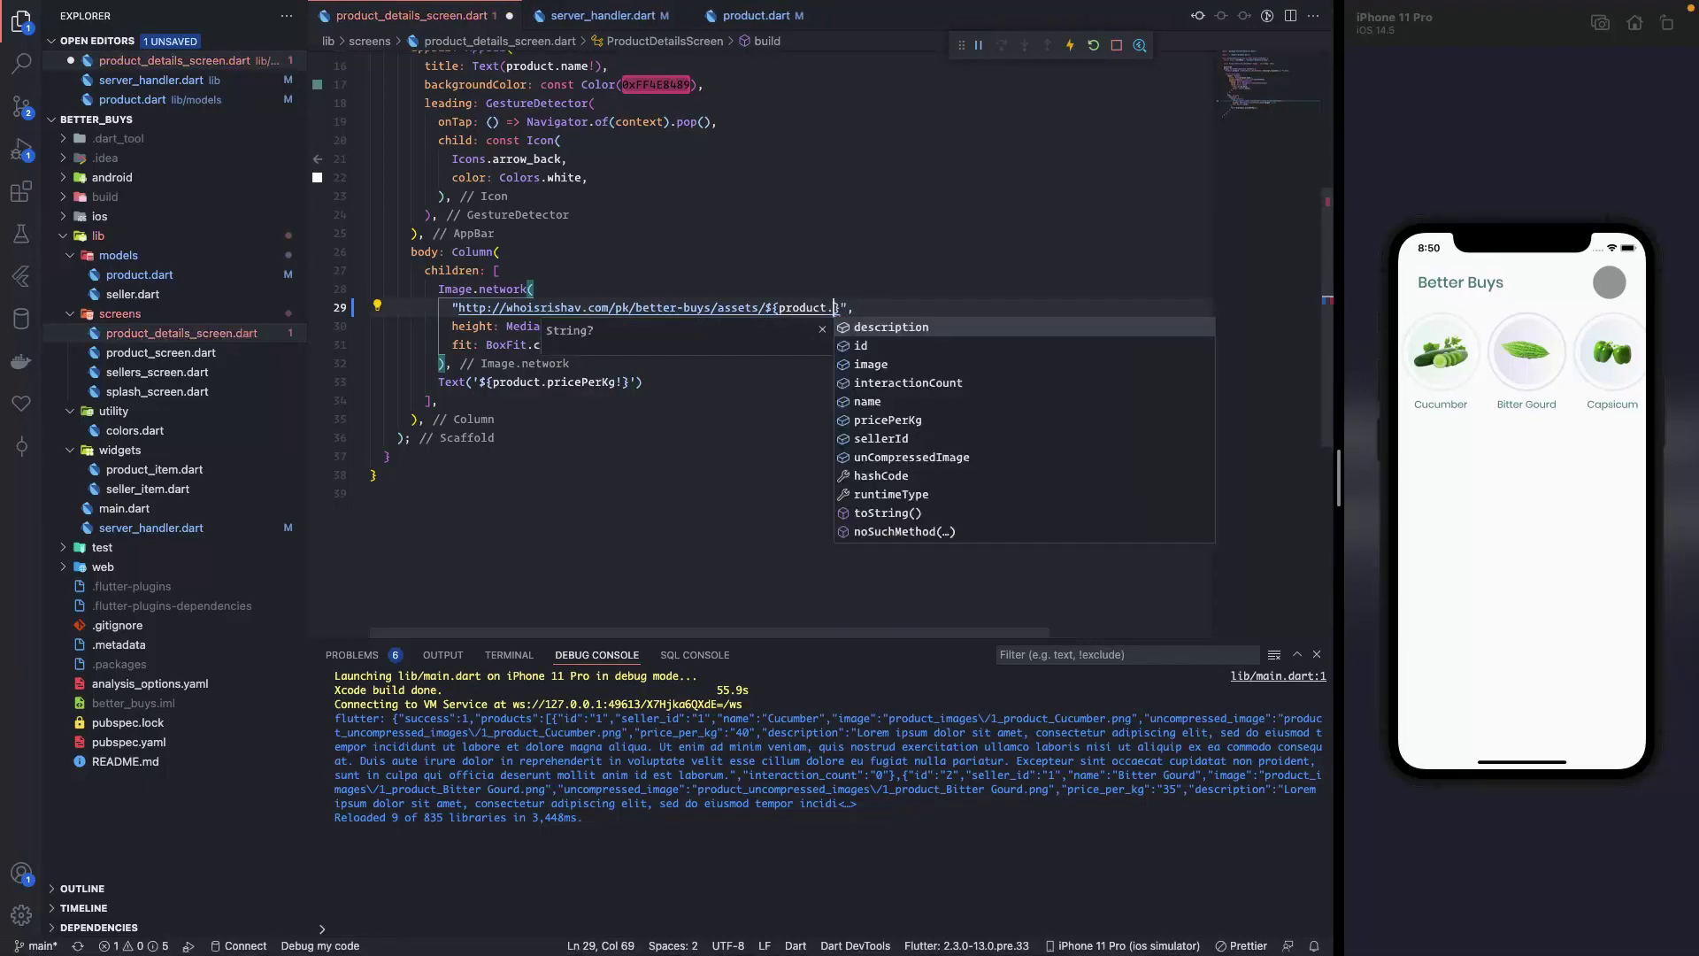
pyautogui.write('un')
pyautogui.press('Return')
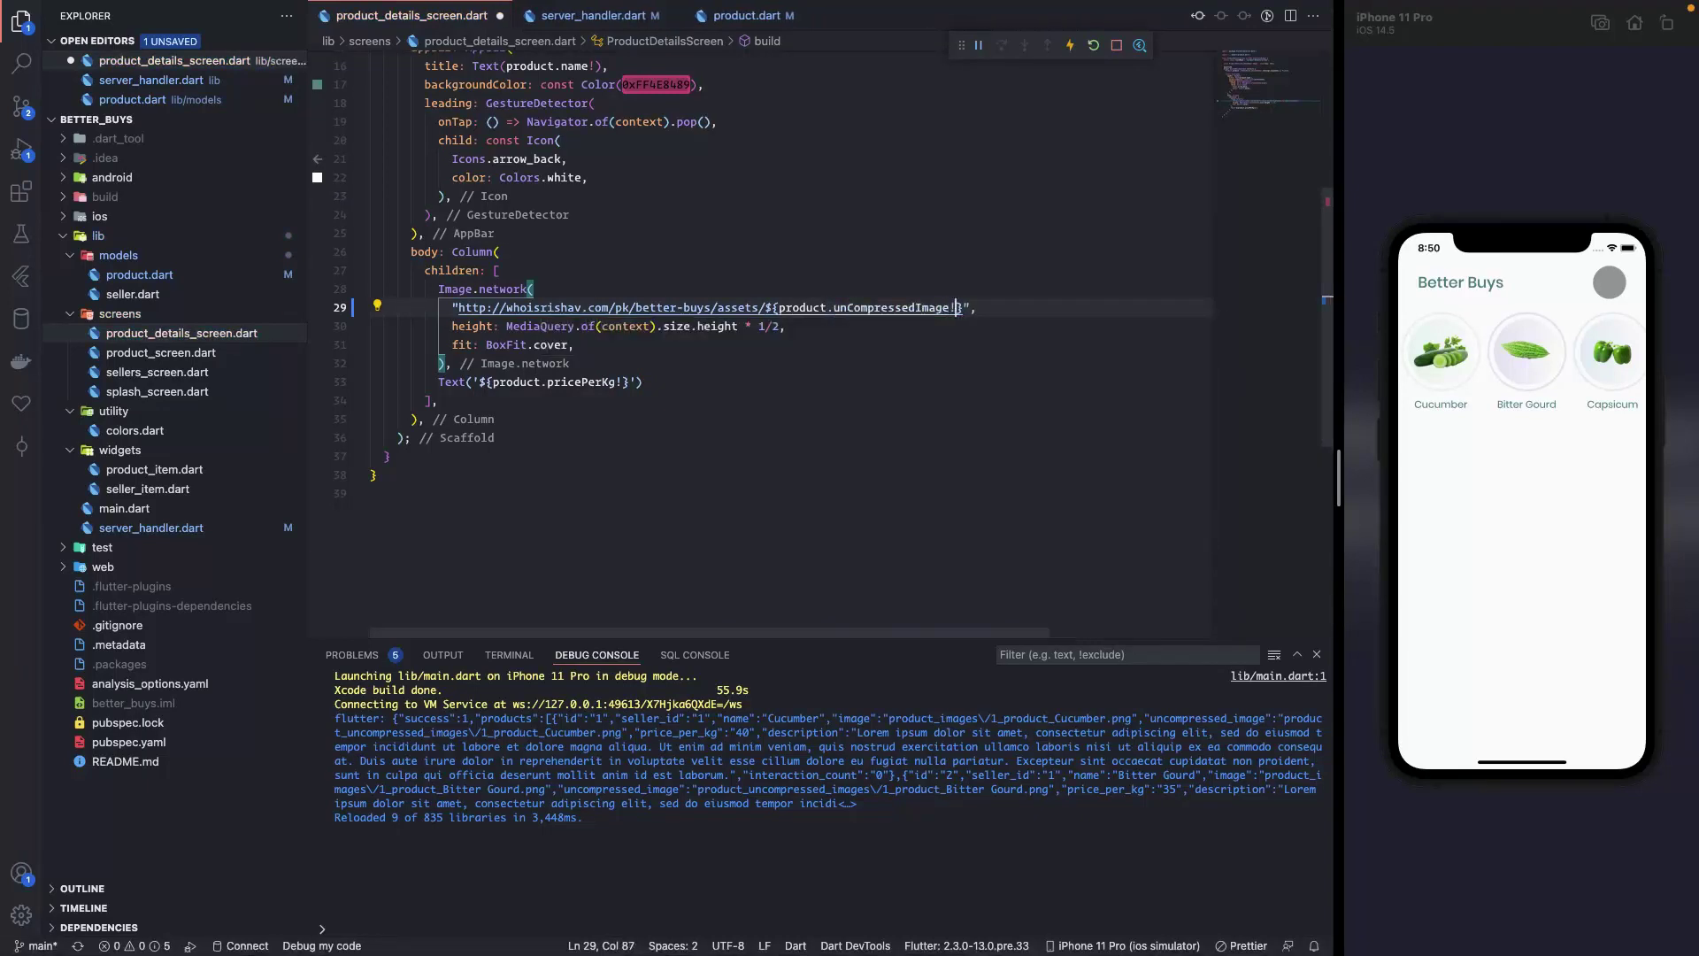
pyautogui.click(879, 403)
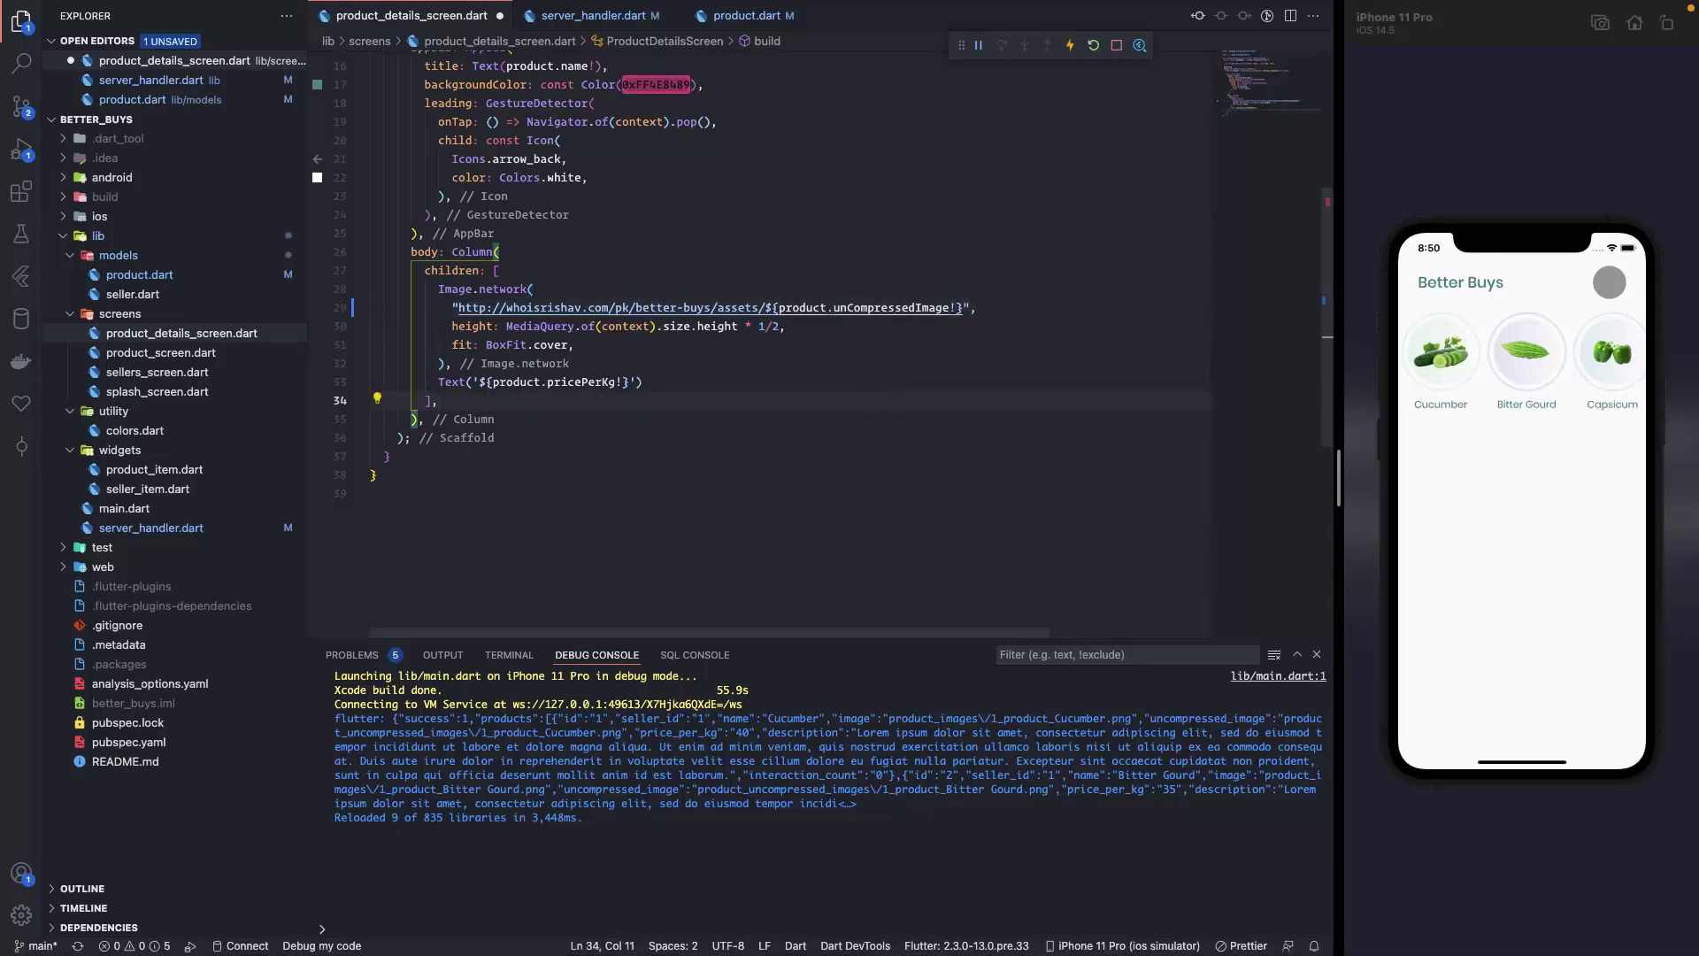
pyautogui.hotkey('ctrl', 's')
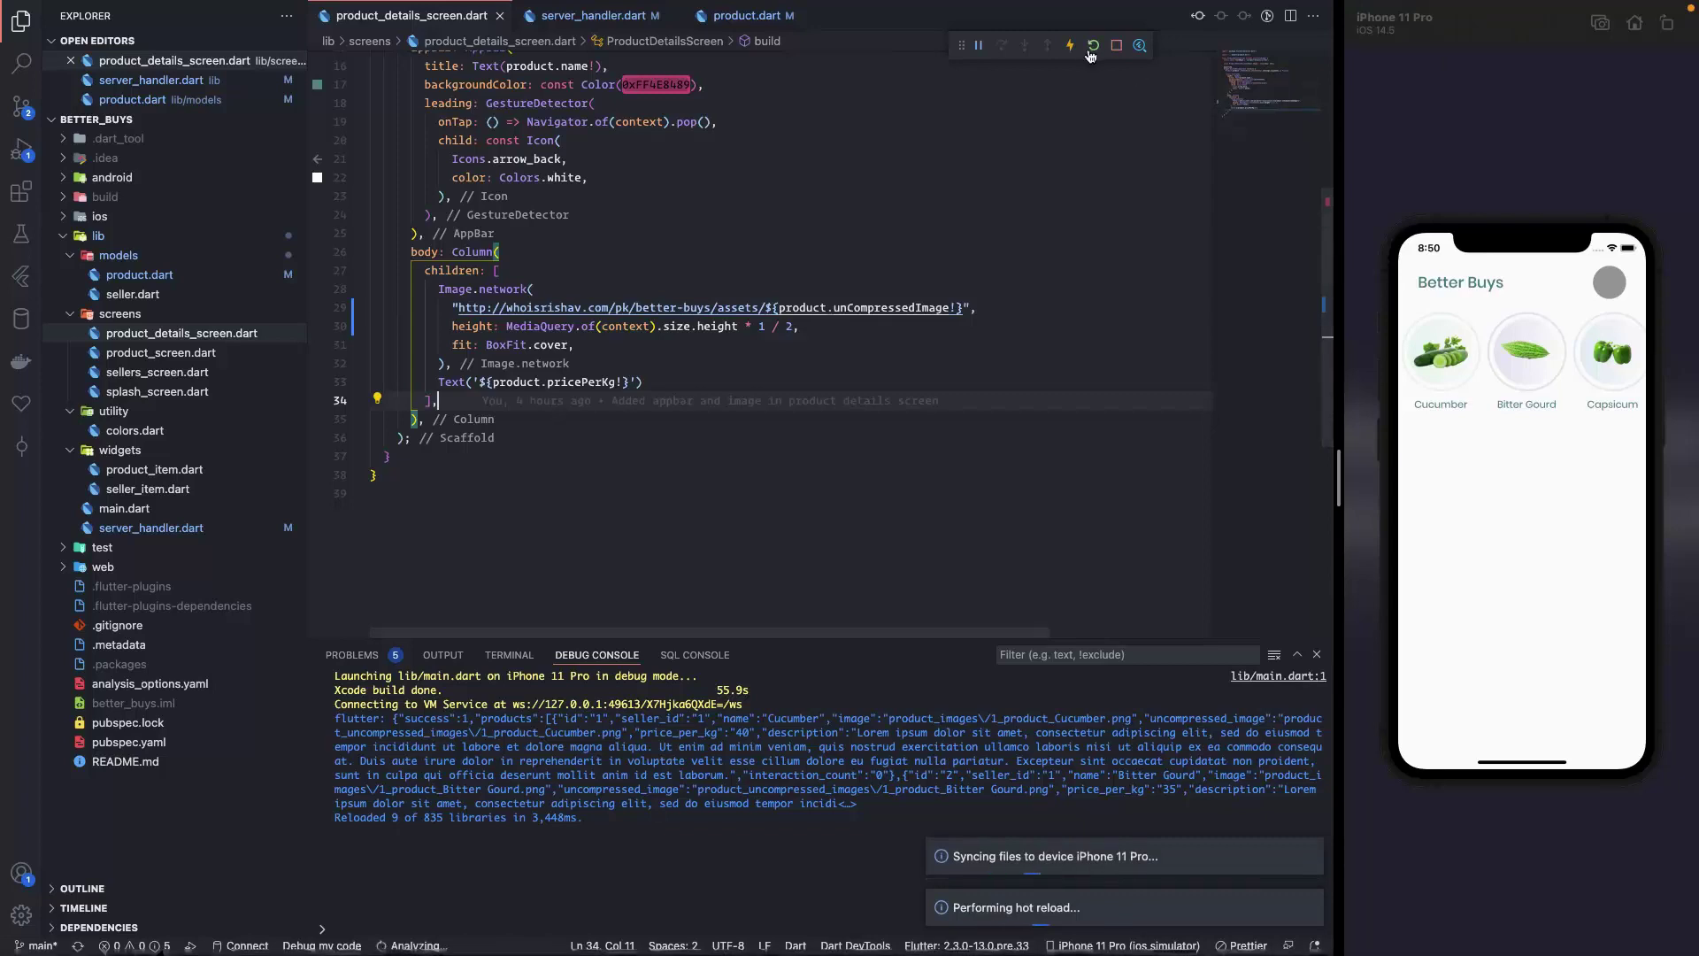
# Delete the print(response.body); line from getProductsPerSeller and save.
pyautogui.click(592, 15)
pyautogui.click(803, 332)
pyautogui.moveTo(554, 304); pyautogui.dragTo(372, 287)
pyautogui.press('BackSpace')
pyautogui.press('BackSpace')
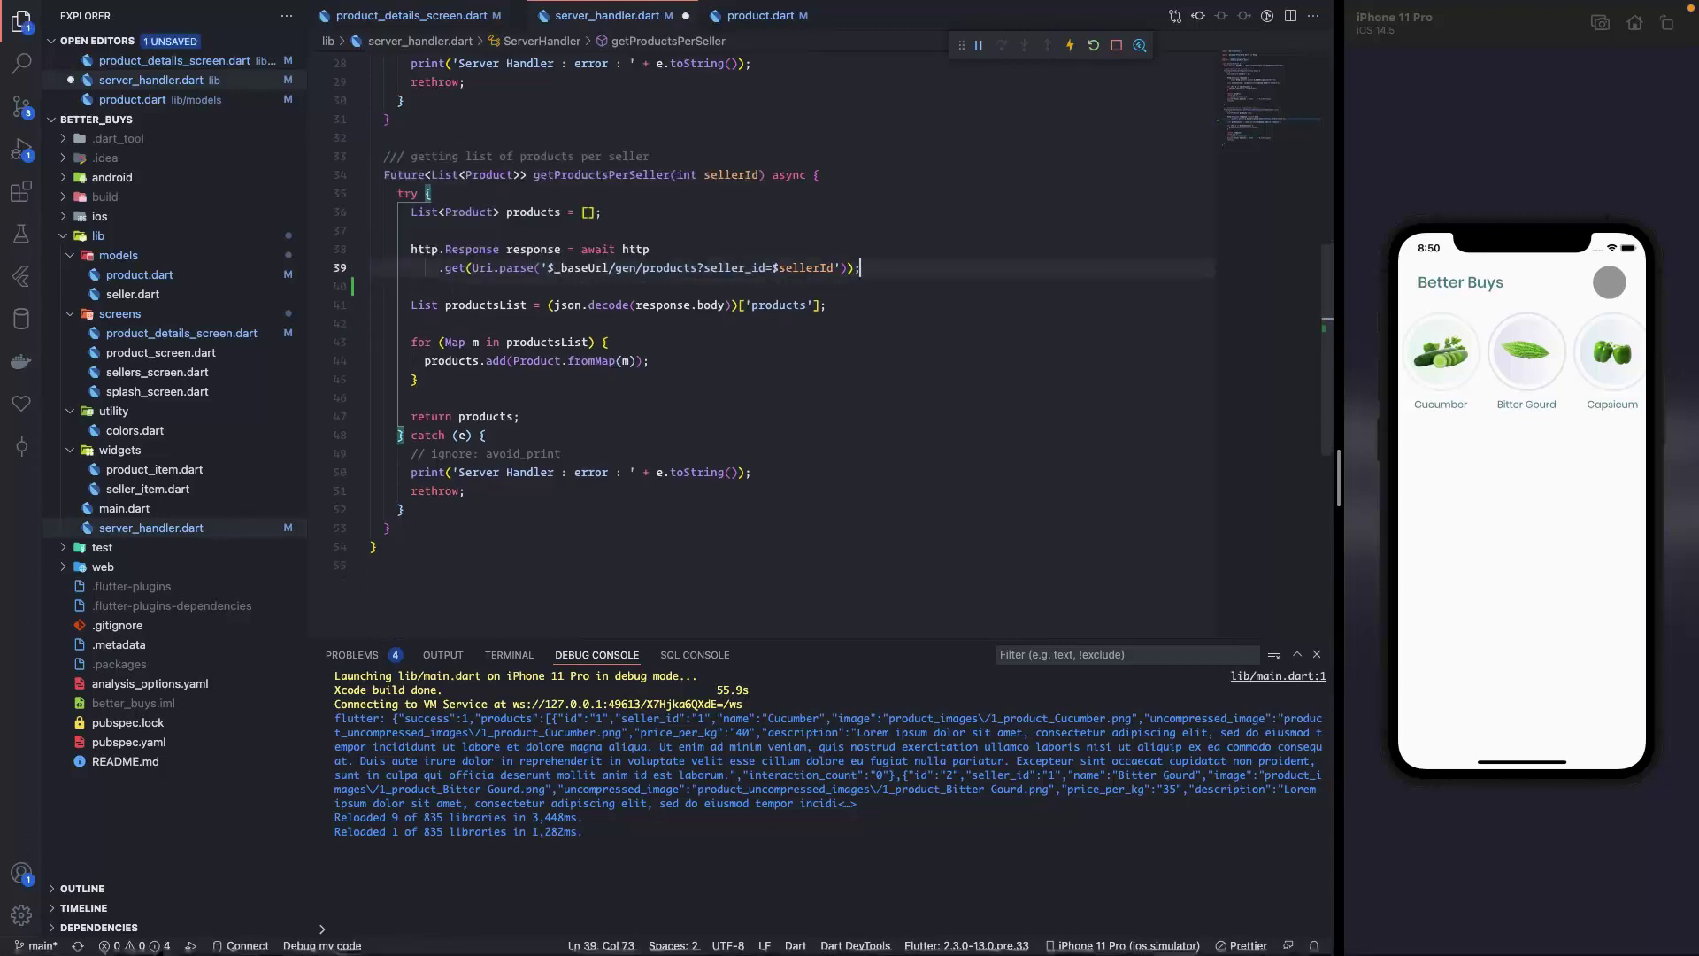
pyautogui.hotkey('ctrl', 's')
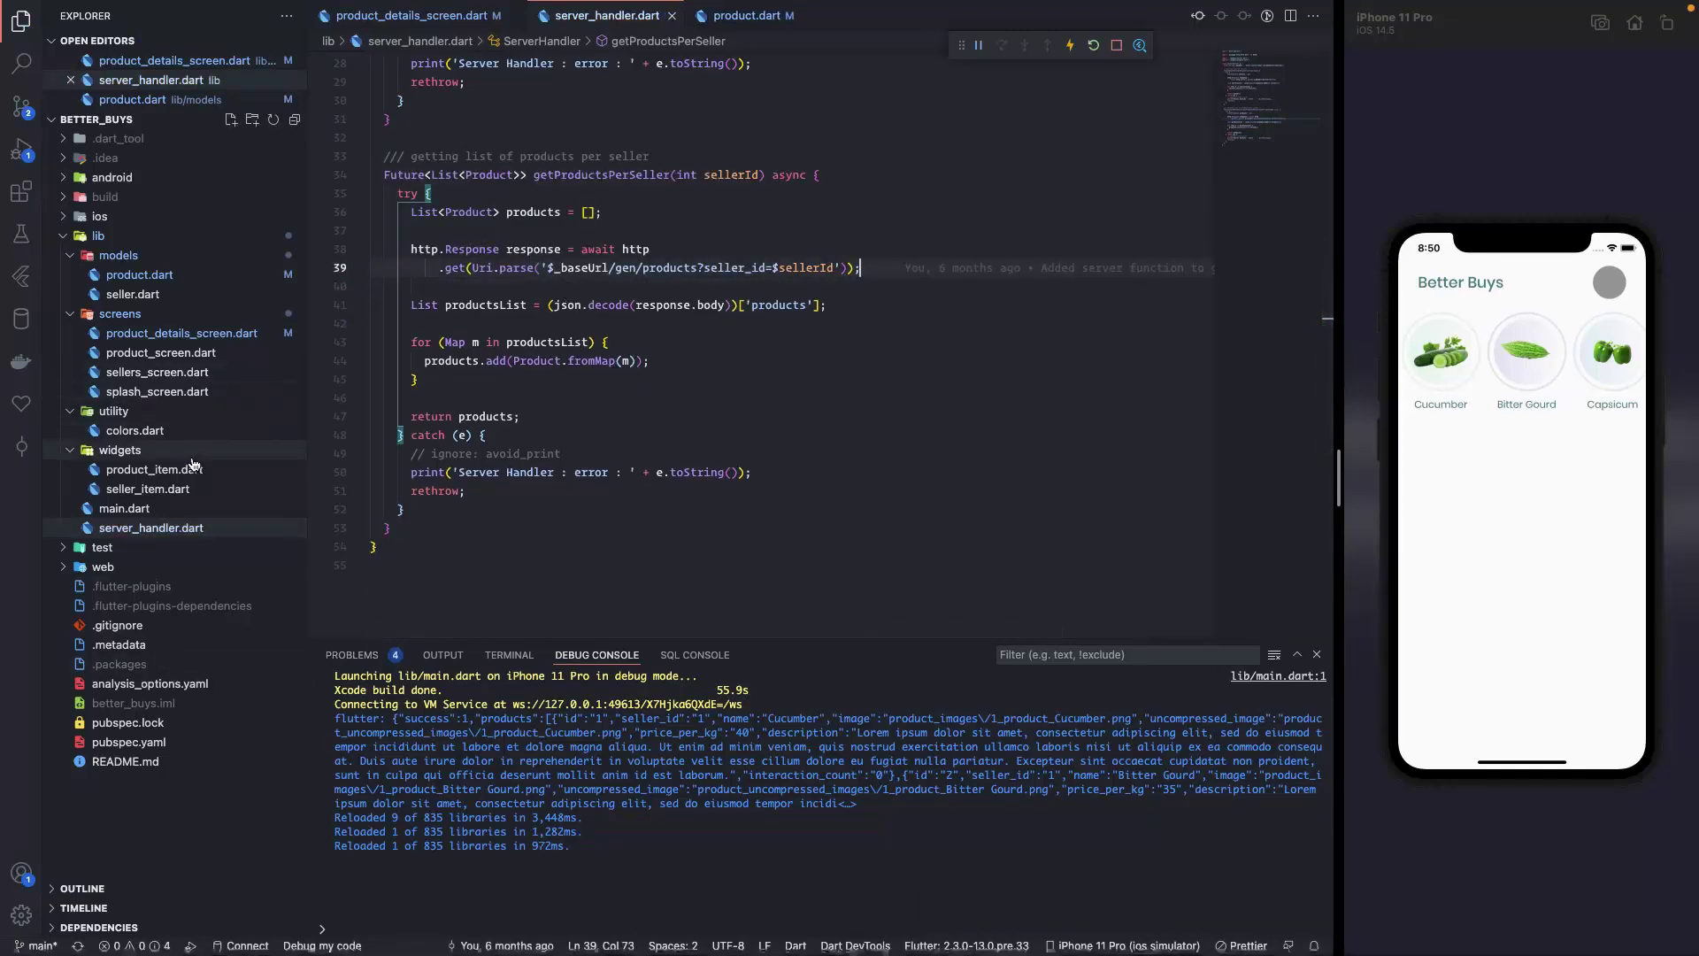
# Add const before ProductDetailsScreen() on line 26 of main.dart, hot restart, and close server_handler.dart.
pyautogui.click(188, 509)
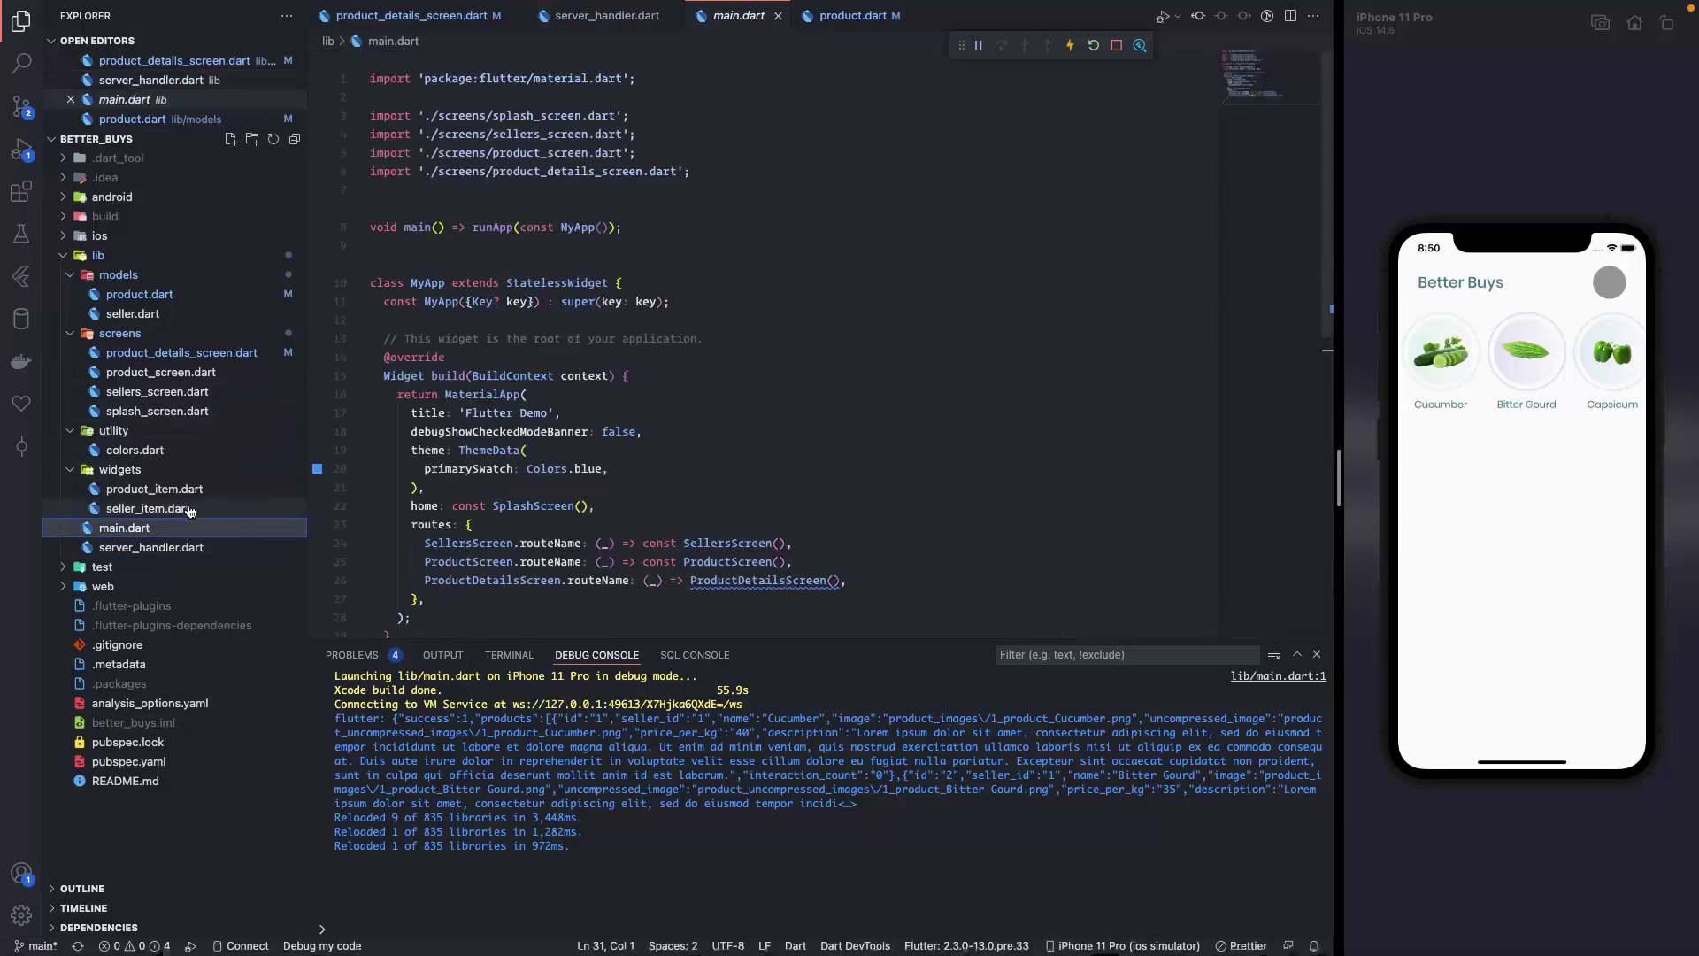
pyautogui.click(683, 581)
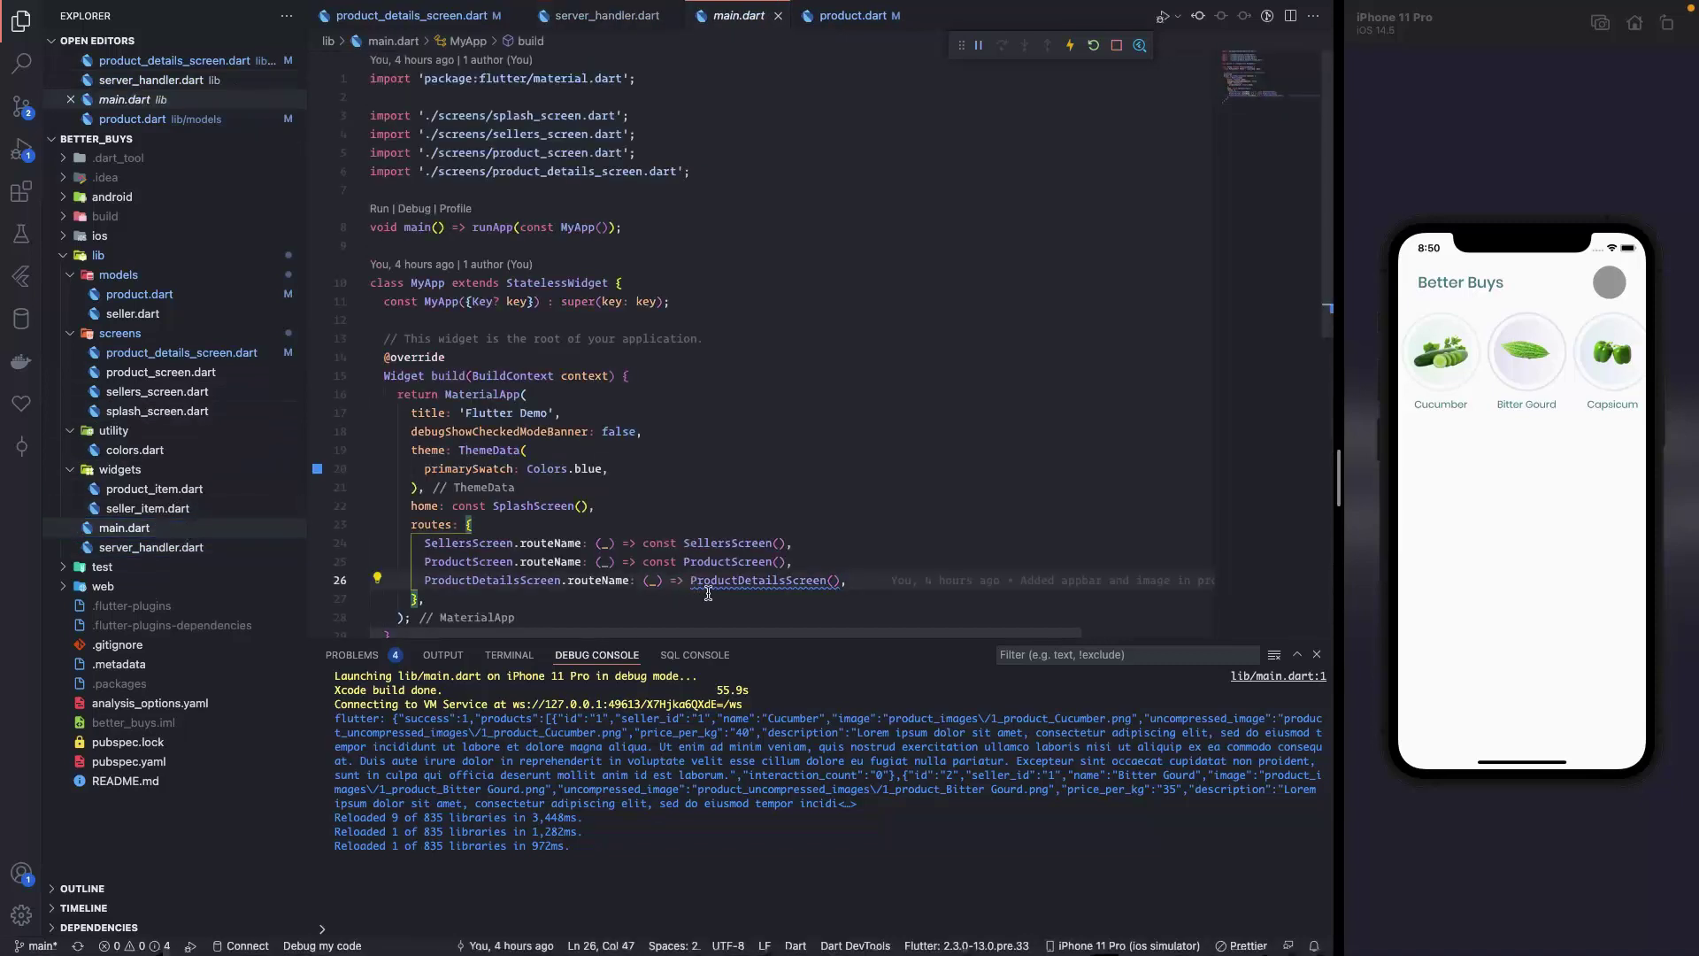
pyautogui.write('const')
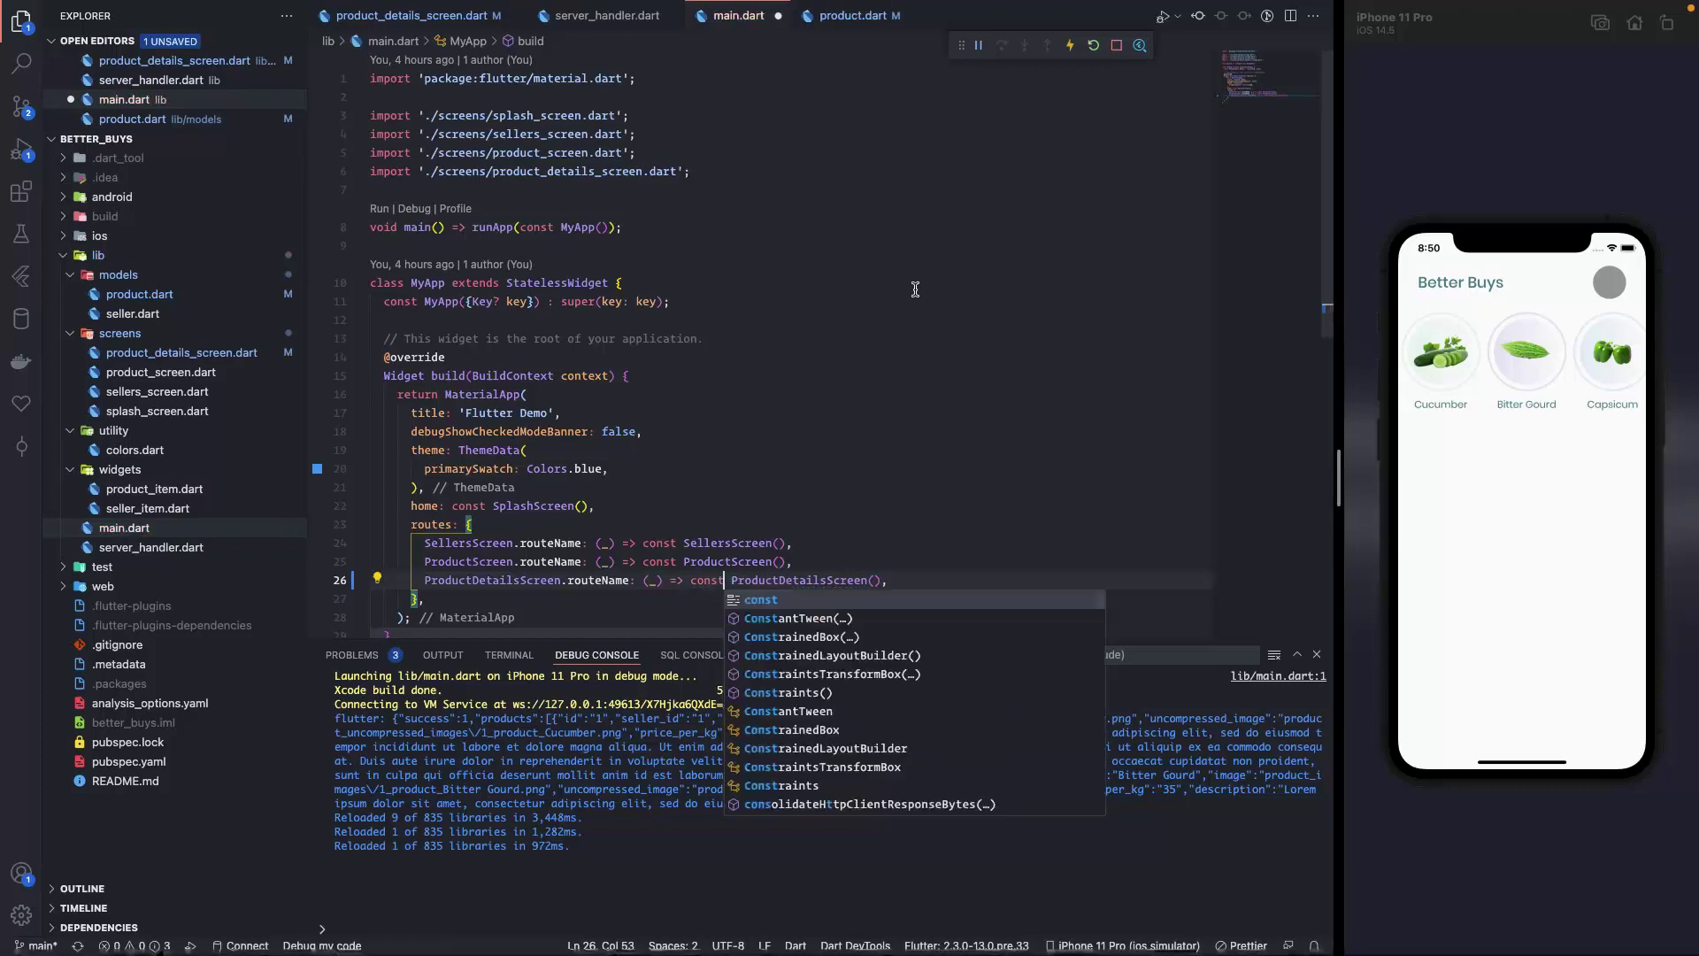
pyautogui.click(930, 341)
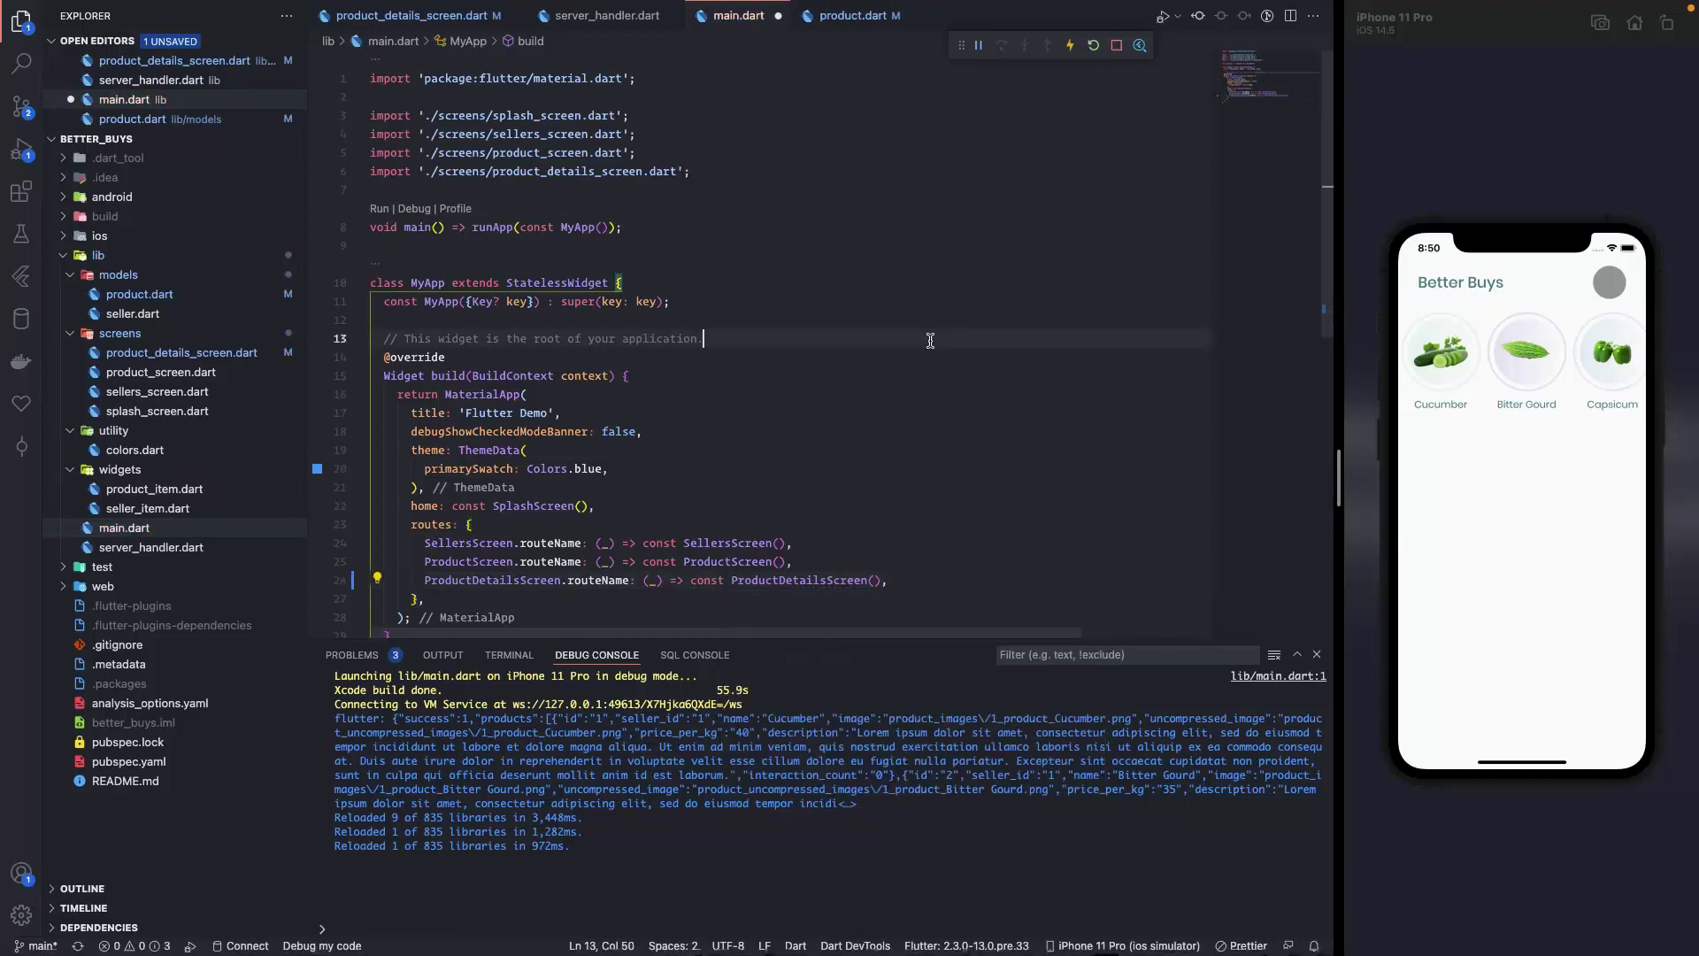
pyautogui.click(1094, 46)
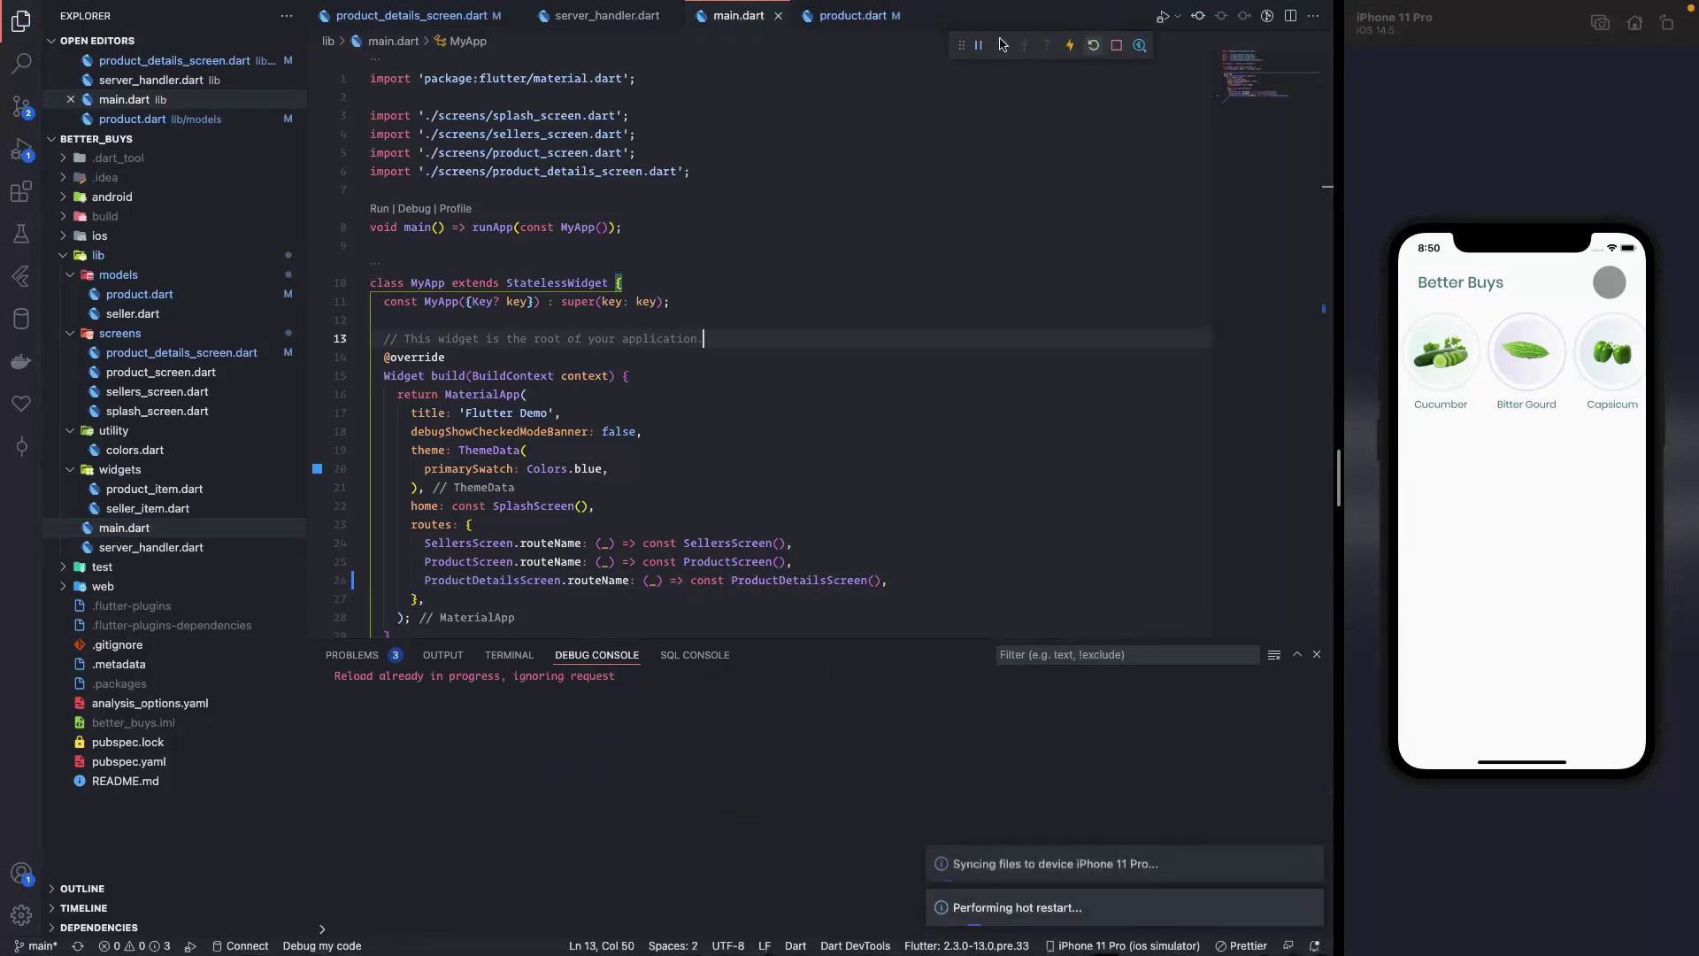
pyautogui.click(670, 14)
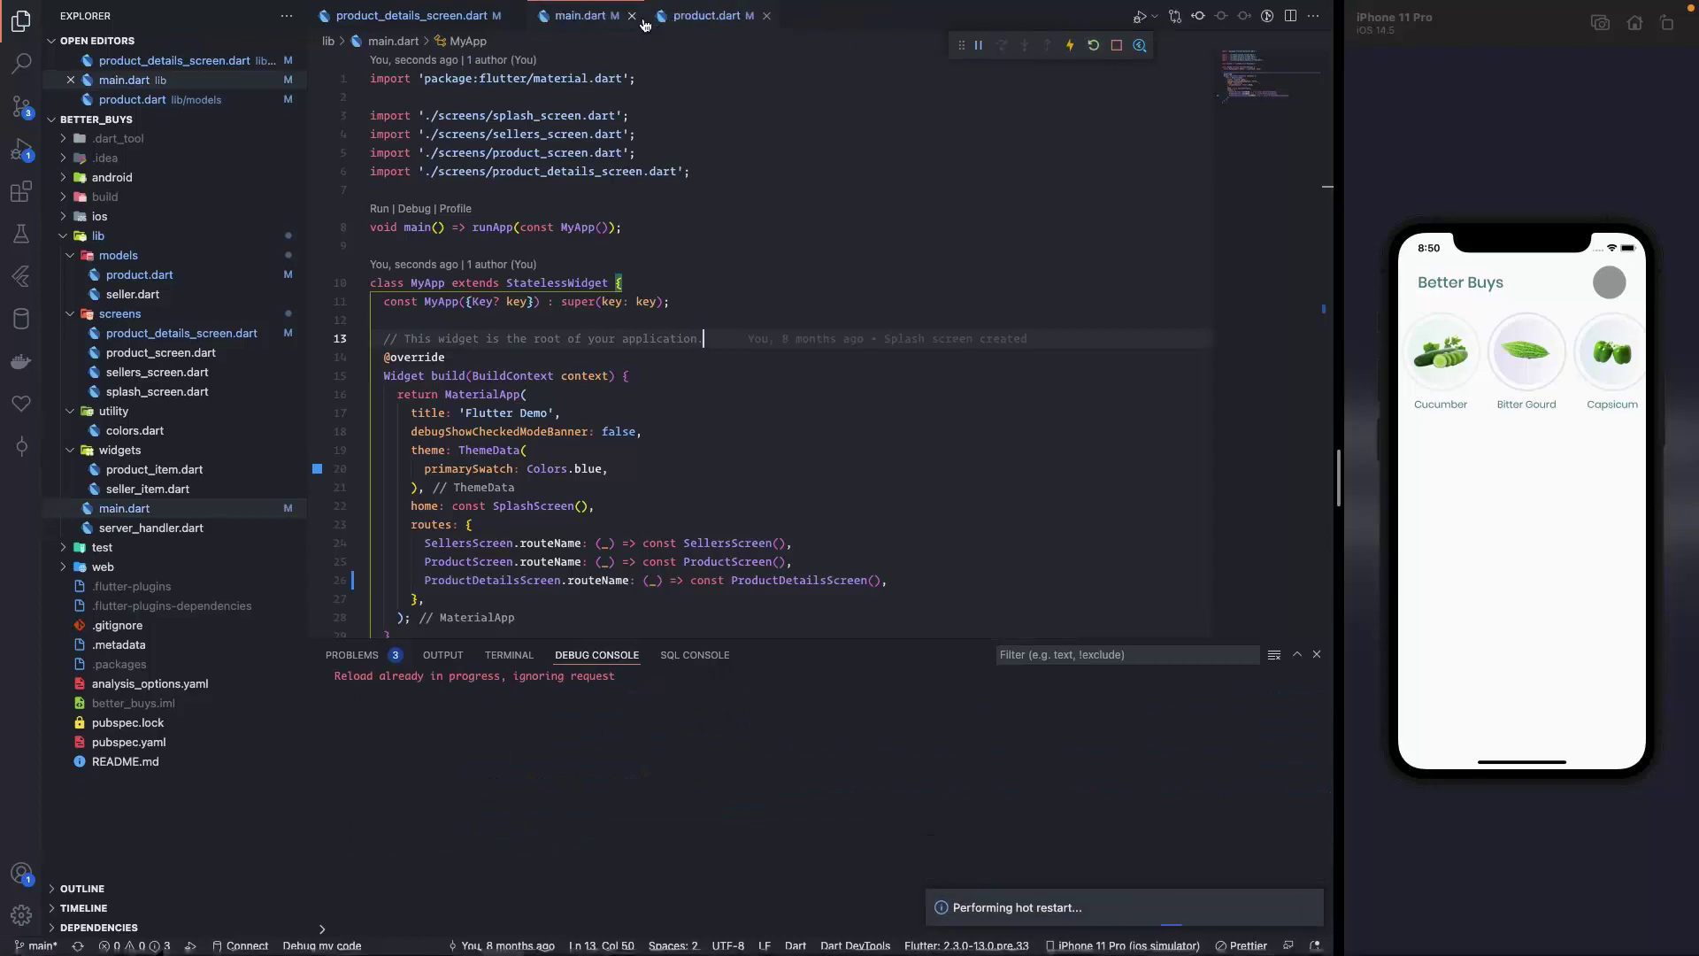
# Close main.dart, glance at product.dart, return to product_details_screen.dart and tap the Albert Einstein seller card.
pyautogui.click(633, 15)
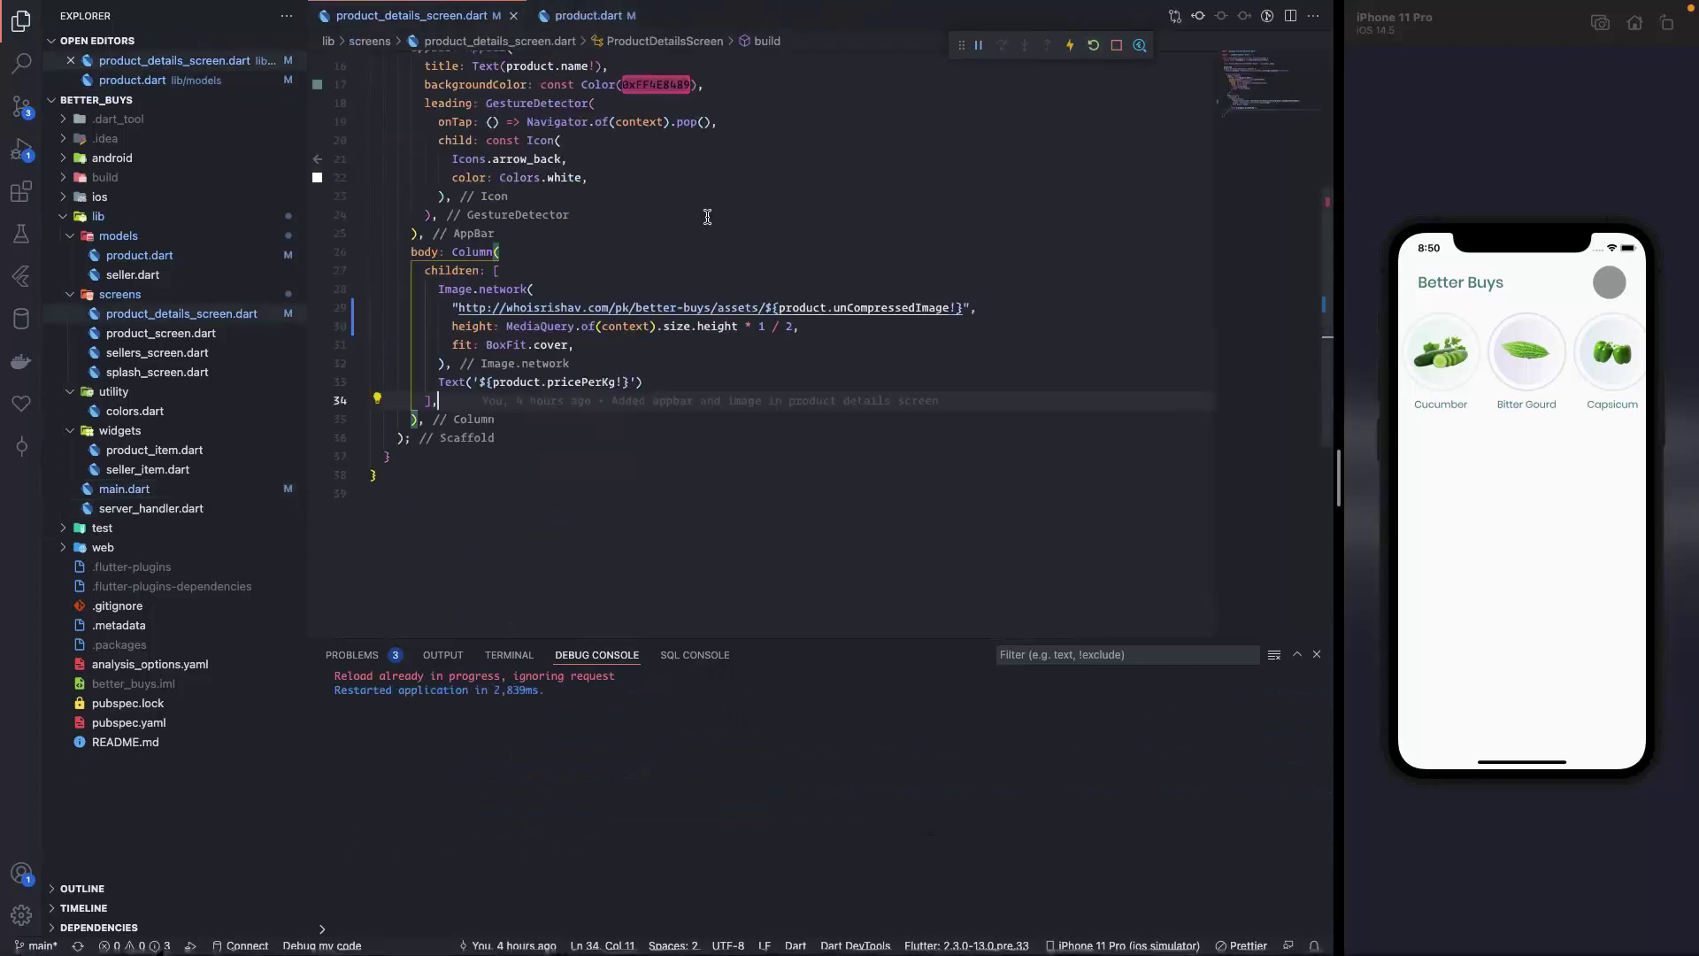
pyautogui.click(584, 15)
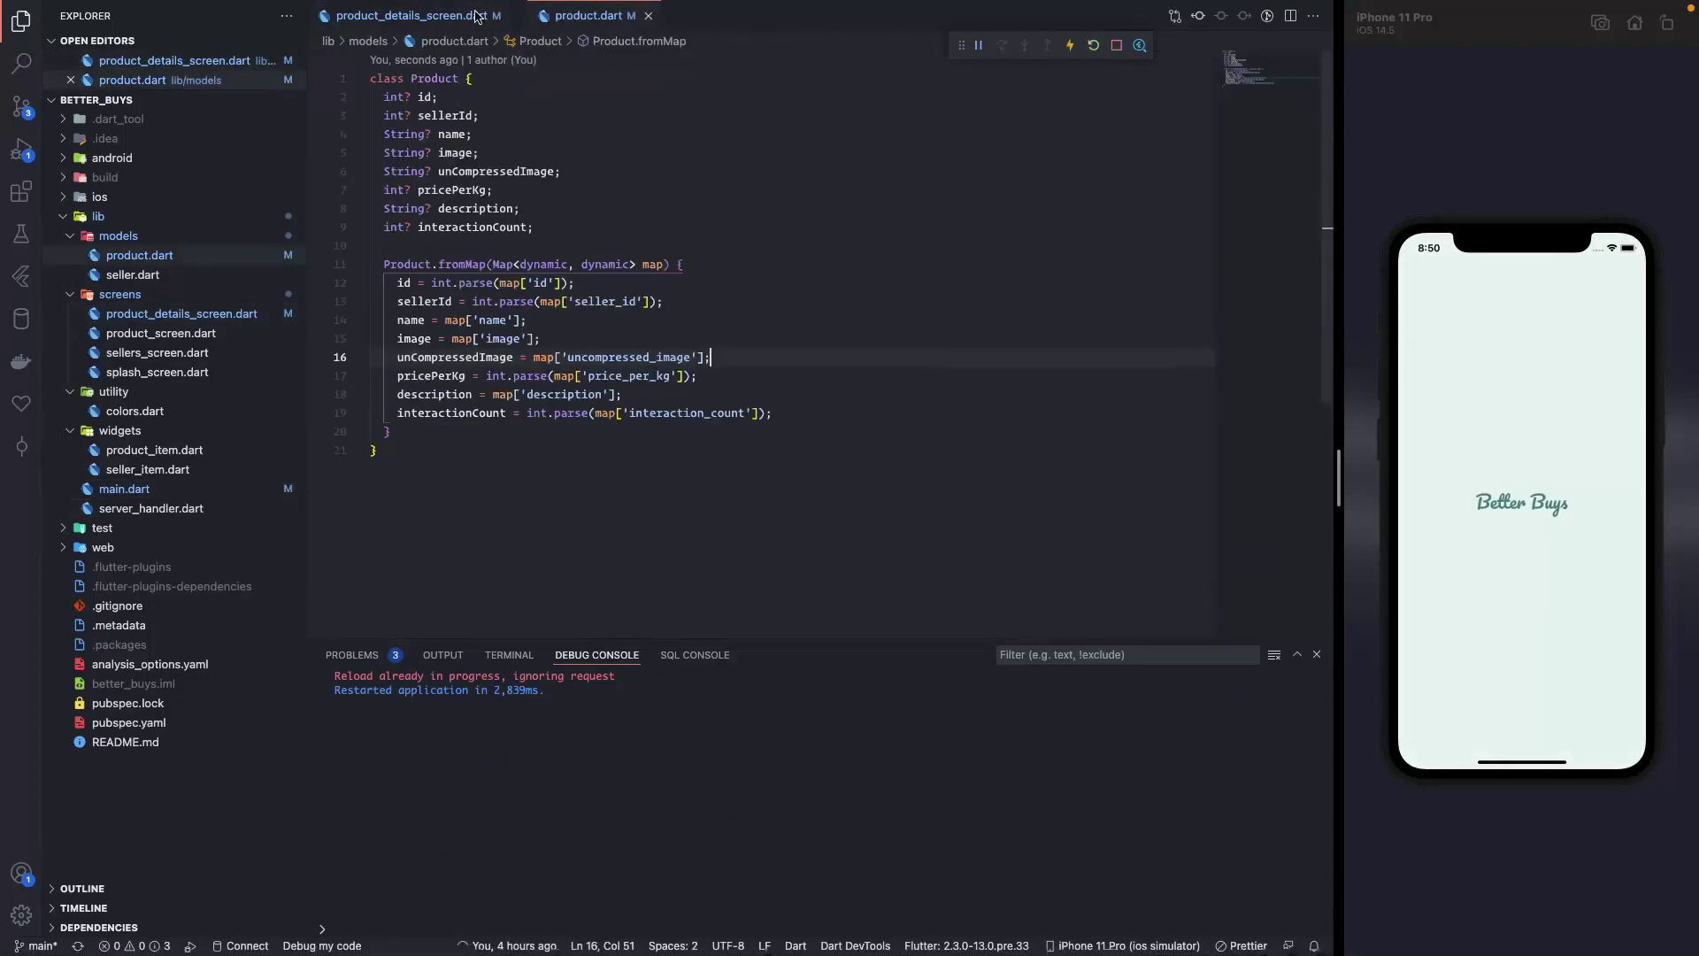
pyautogui.hotkey('ctrl', 'Tab')
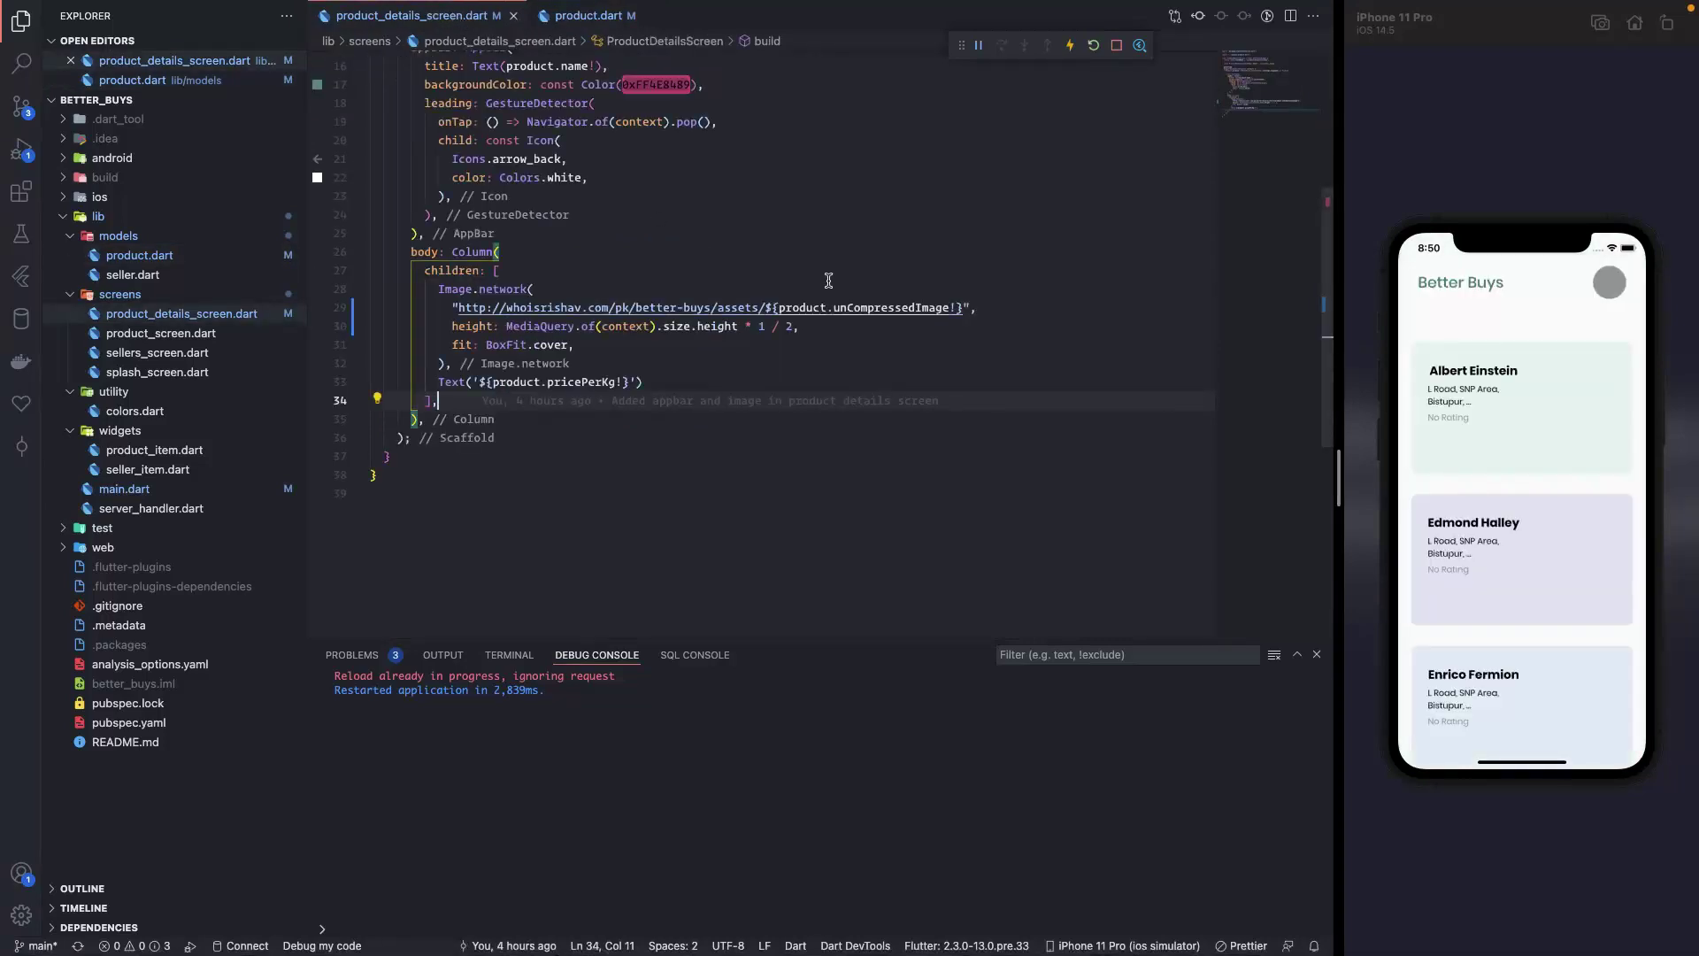
pyautogui.click(1514, 398)
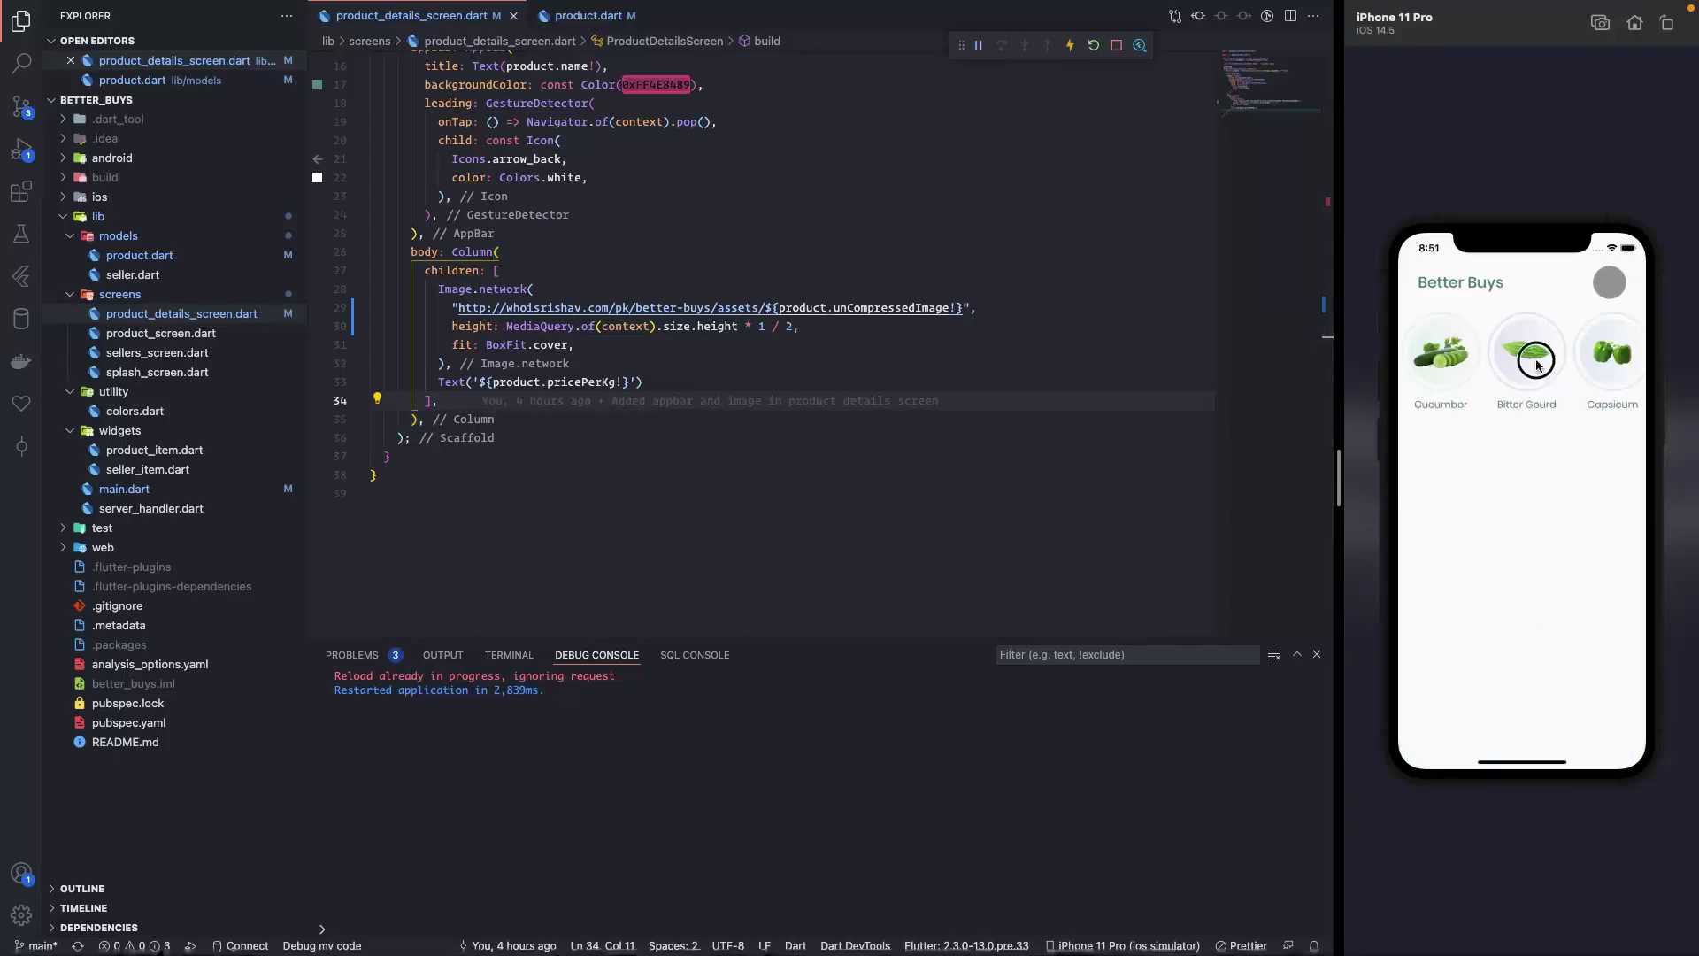
pyautogui.hscroll(5, 1529, 360)
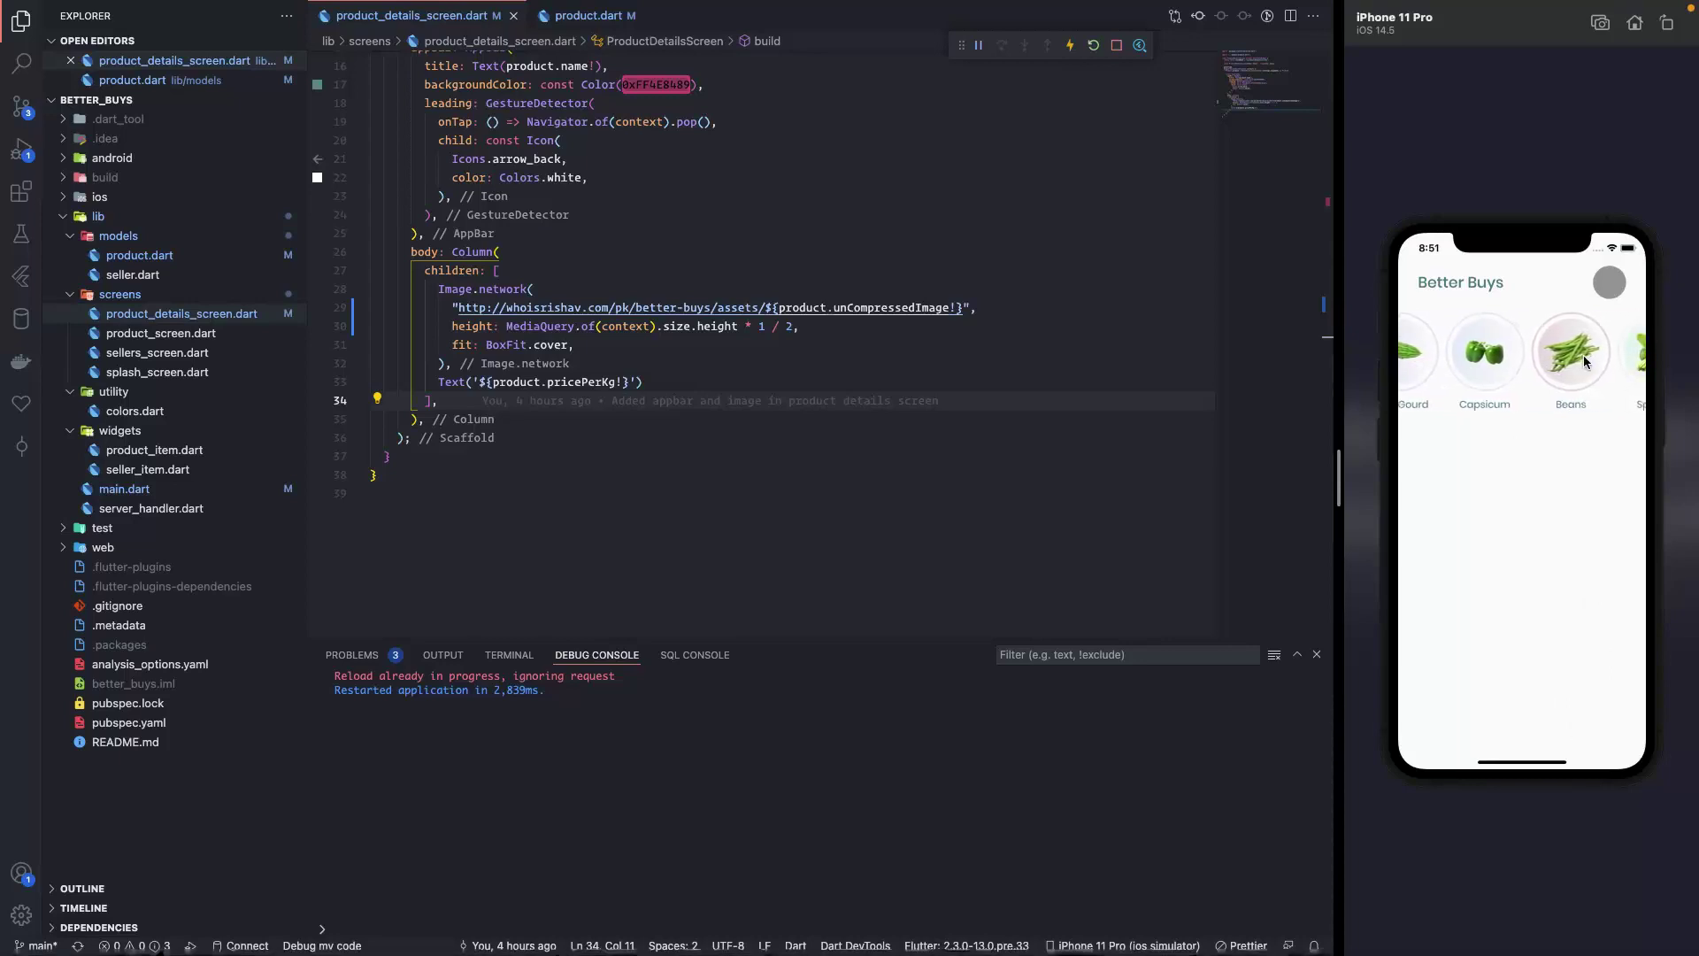
pyautogui.hscroll(5, 1586, 359)
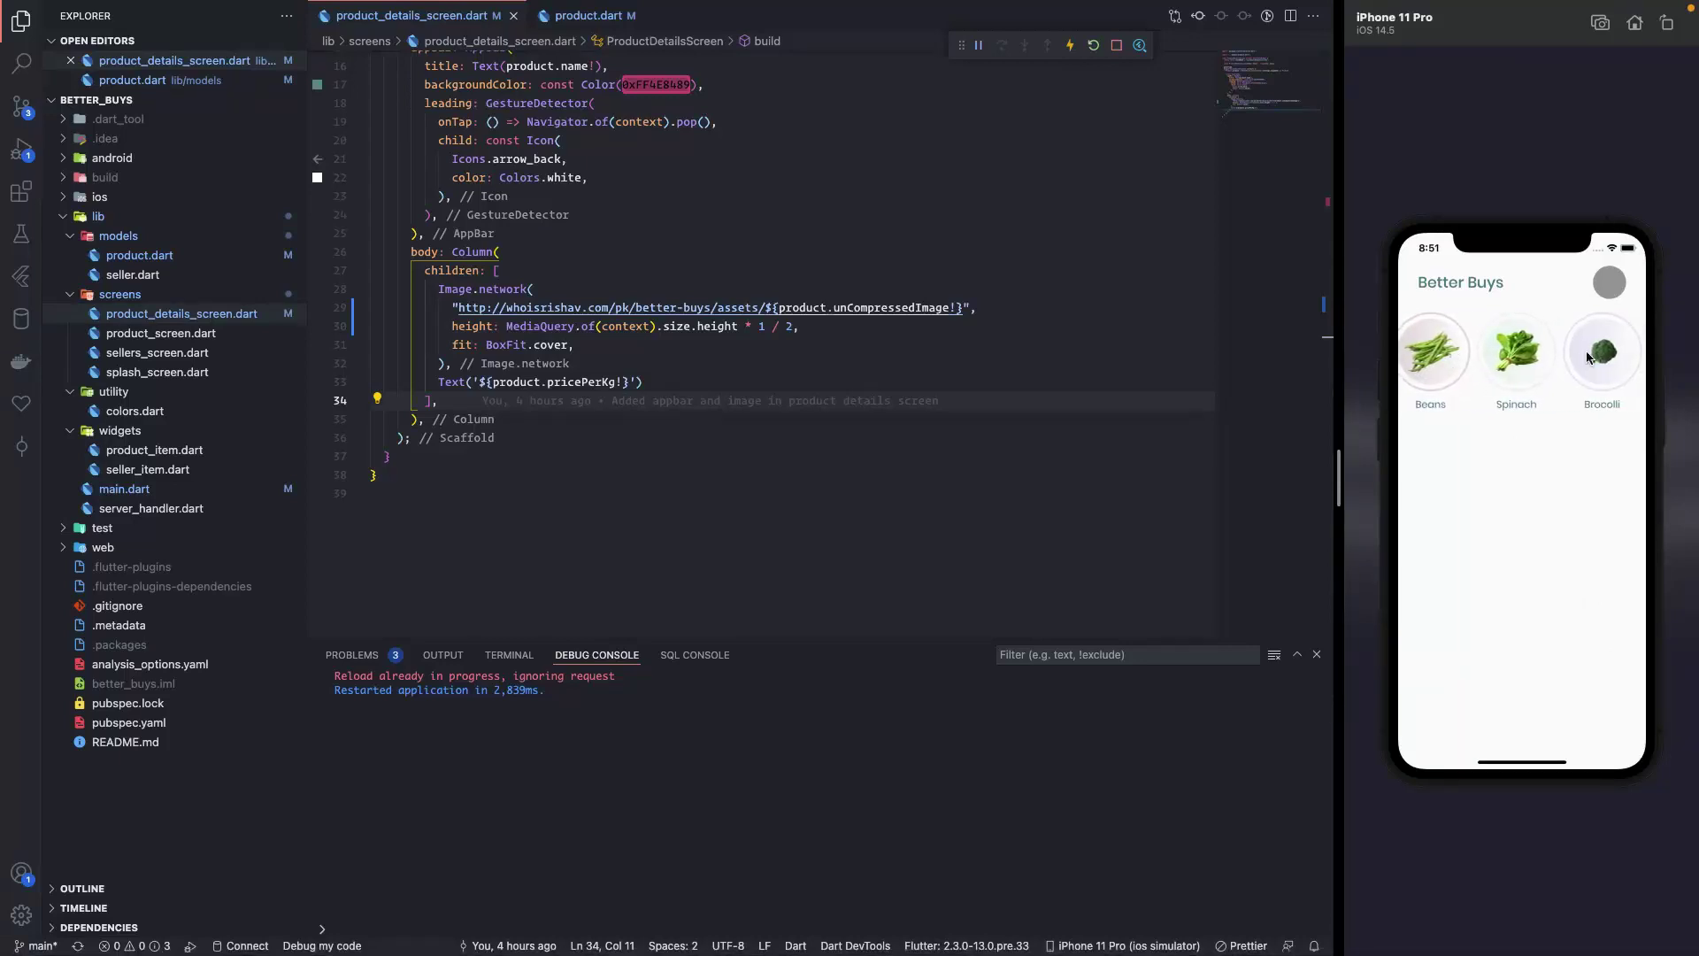
# Tap Brocolli to show its details screen, check the Figma design via Mission Control, then return to the editor.
pyautogui.click(1599, 346)
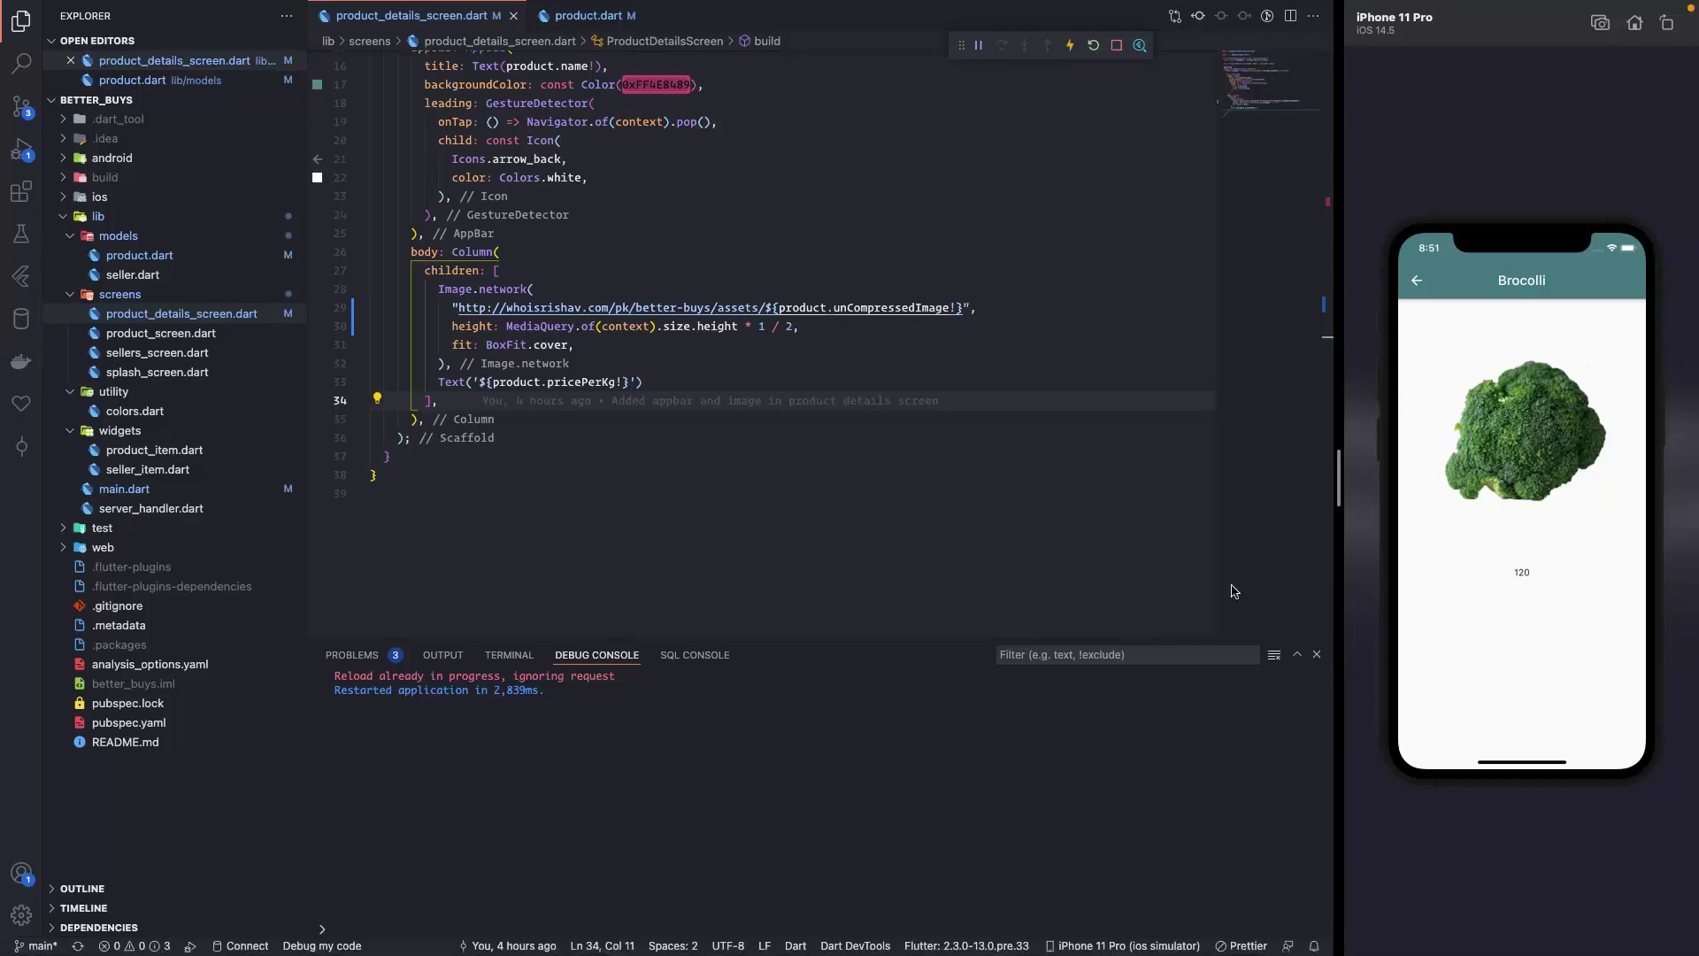
pyautogui.hotkey('ctrl', 'Up')
pyautogui.click(1221, 438)
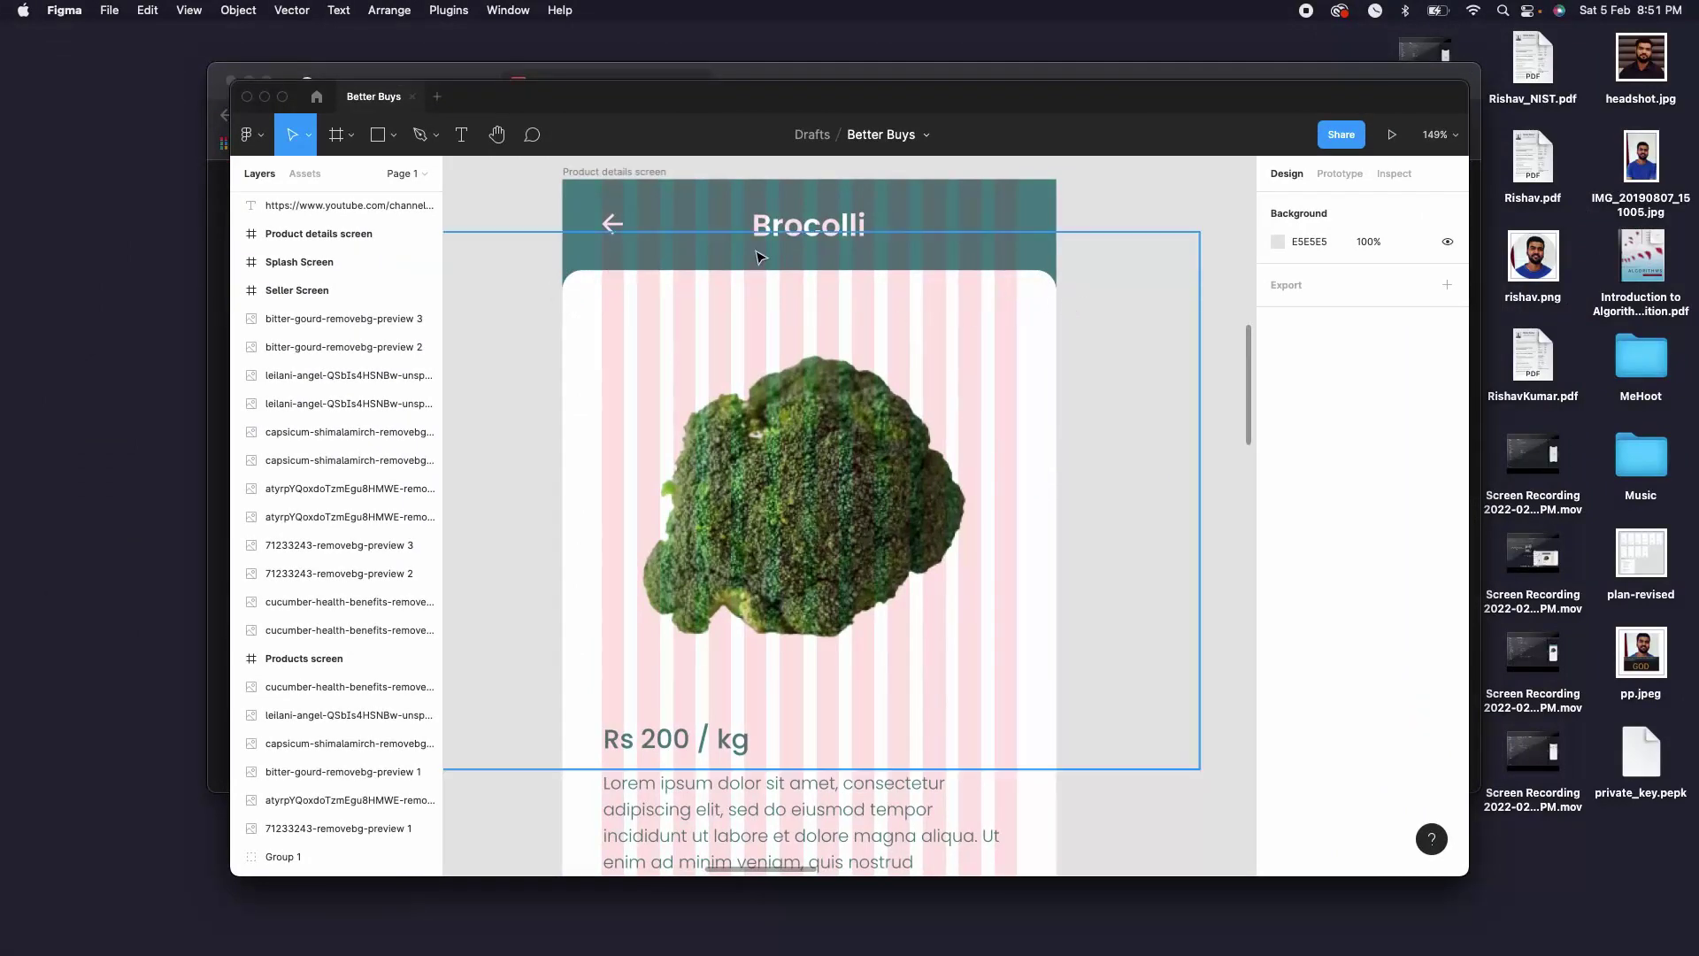
pyautogui.hotkey('ctrl', 'Up')
pyautogui.click(863, 59)
pyautogui.scroll(5, 717, 199)
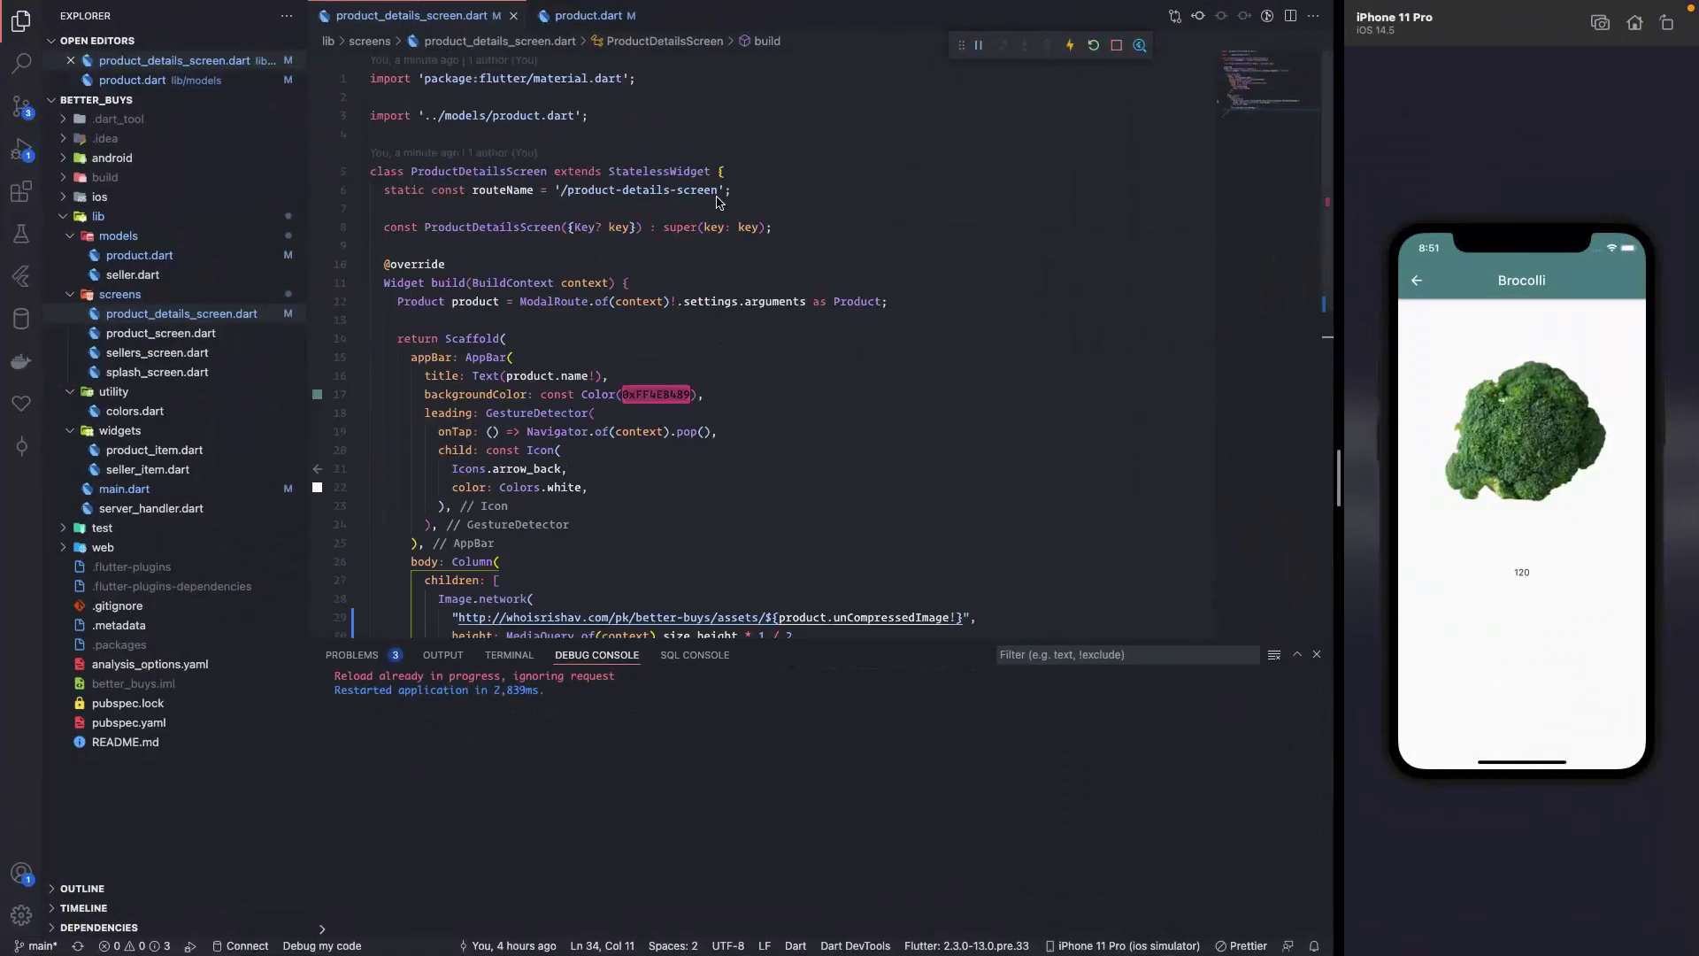
# Use the code action on the body Column (line 26) to wrap it in a Container.
pyautogui.click(500, 358)
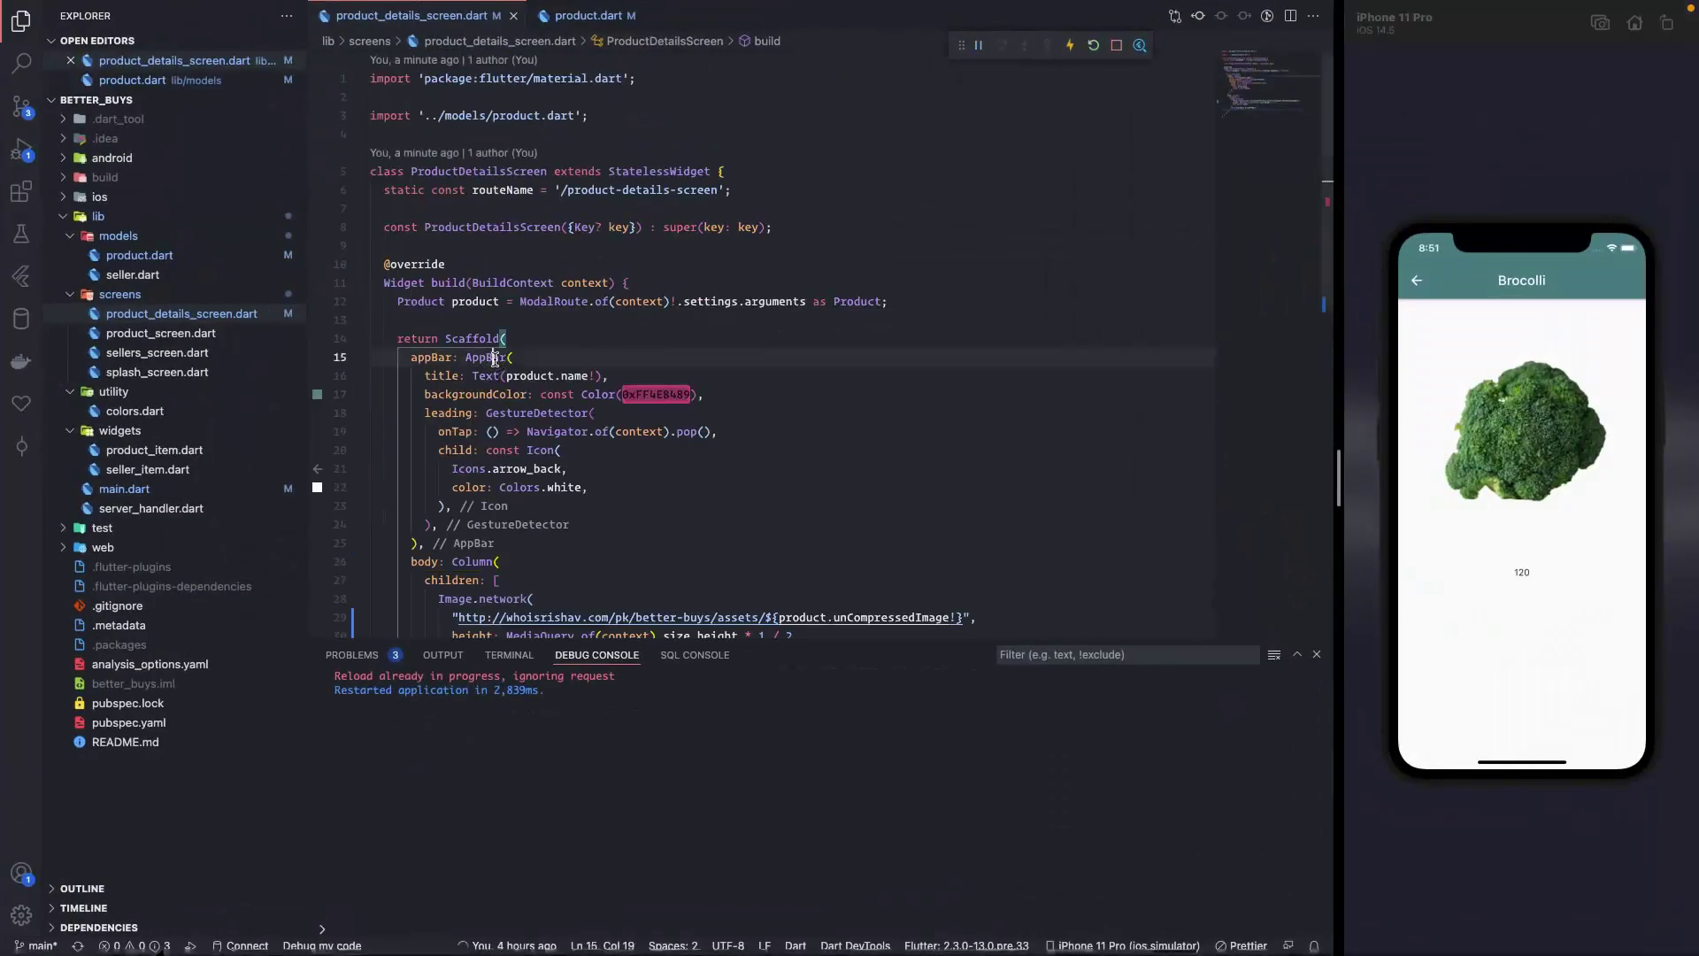
pyautogui.scroll(-3, 585, 397)
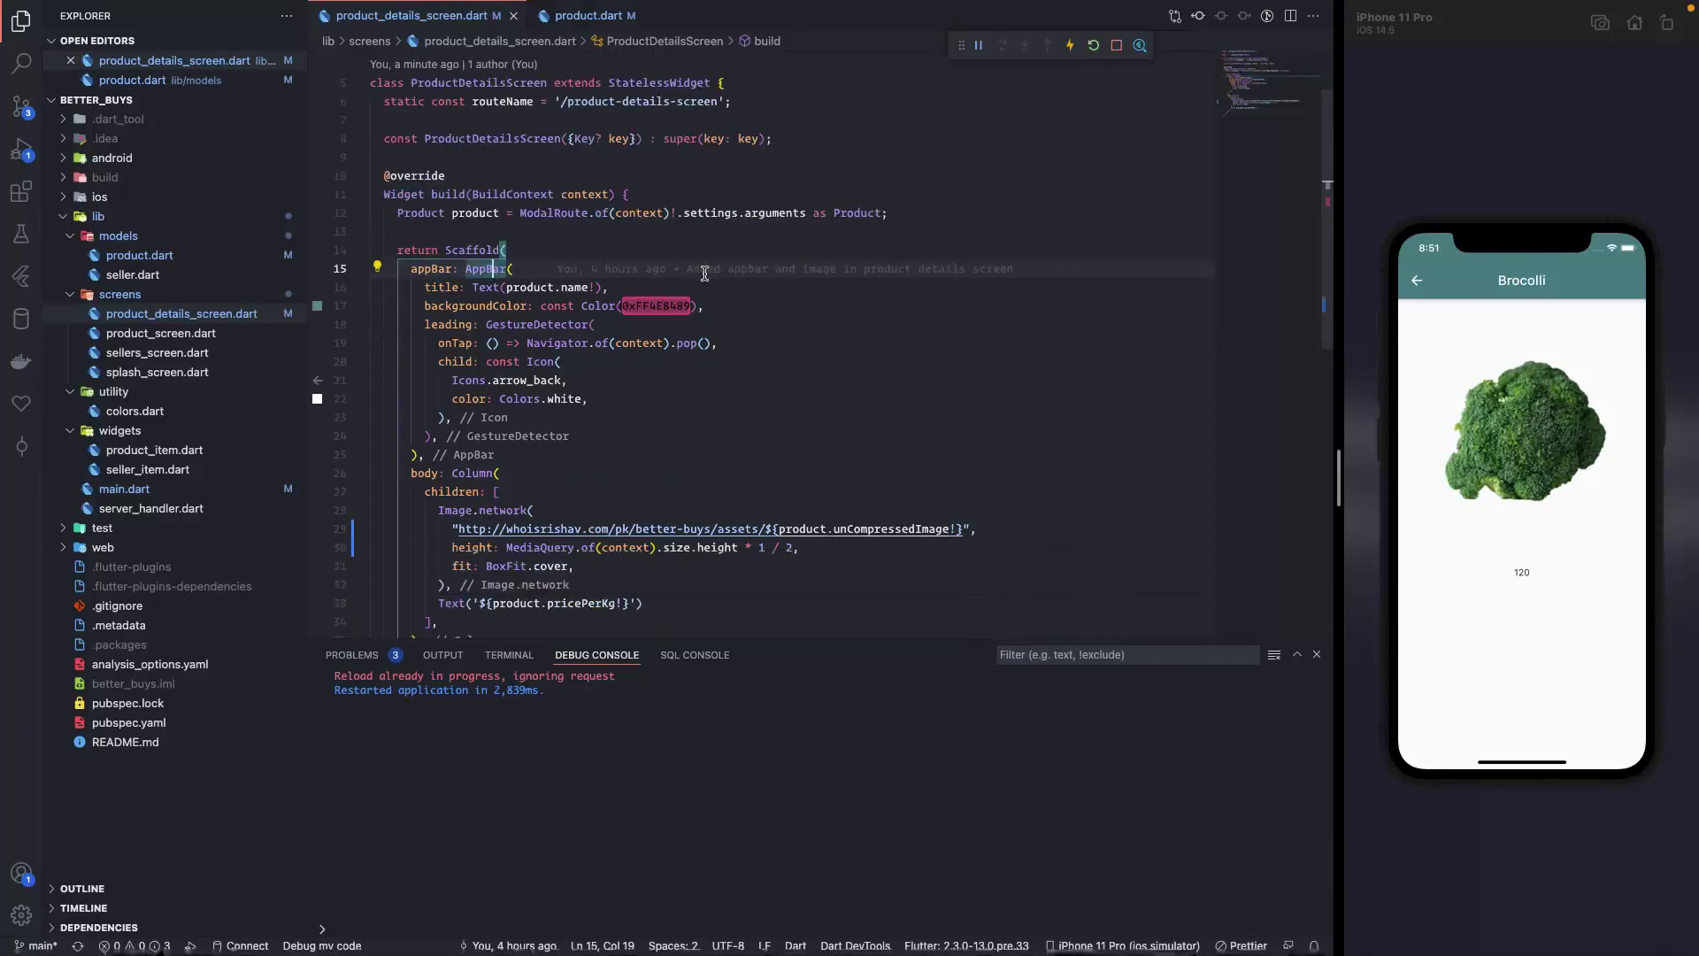
pyautogui.click(459, 475)
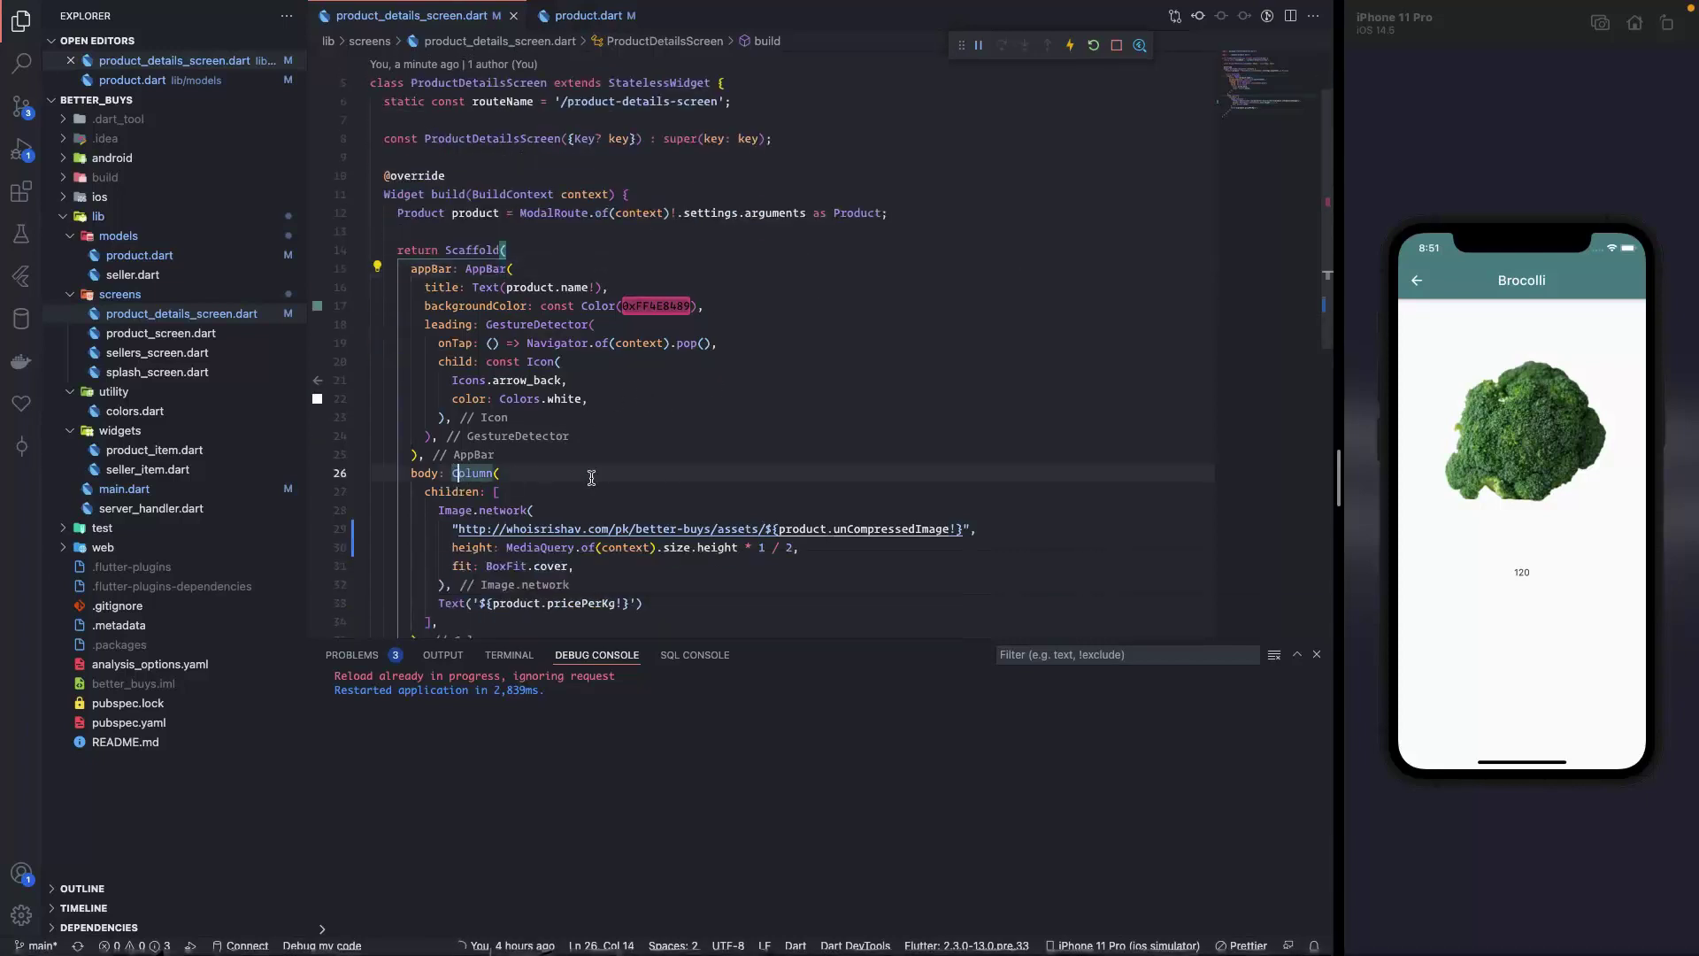
pyautogui.moveTo(797, 473)
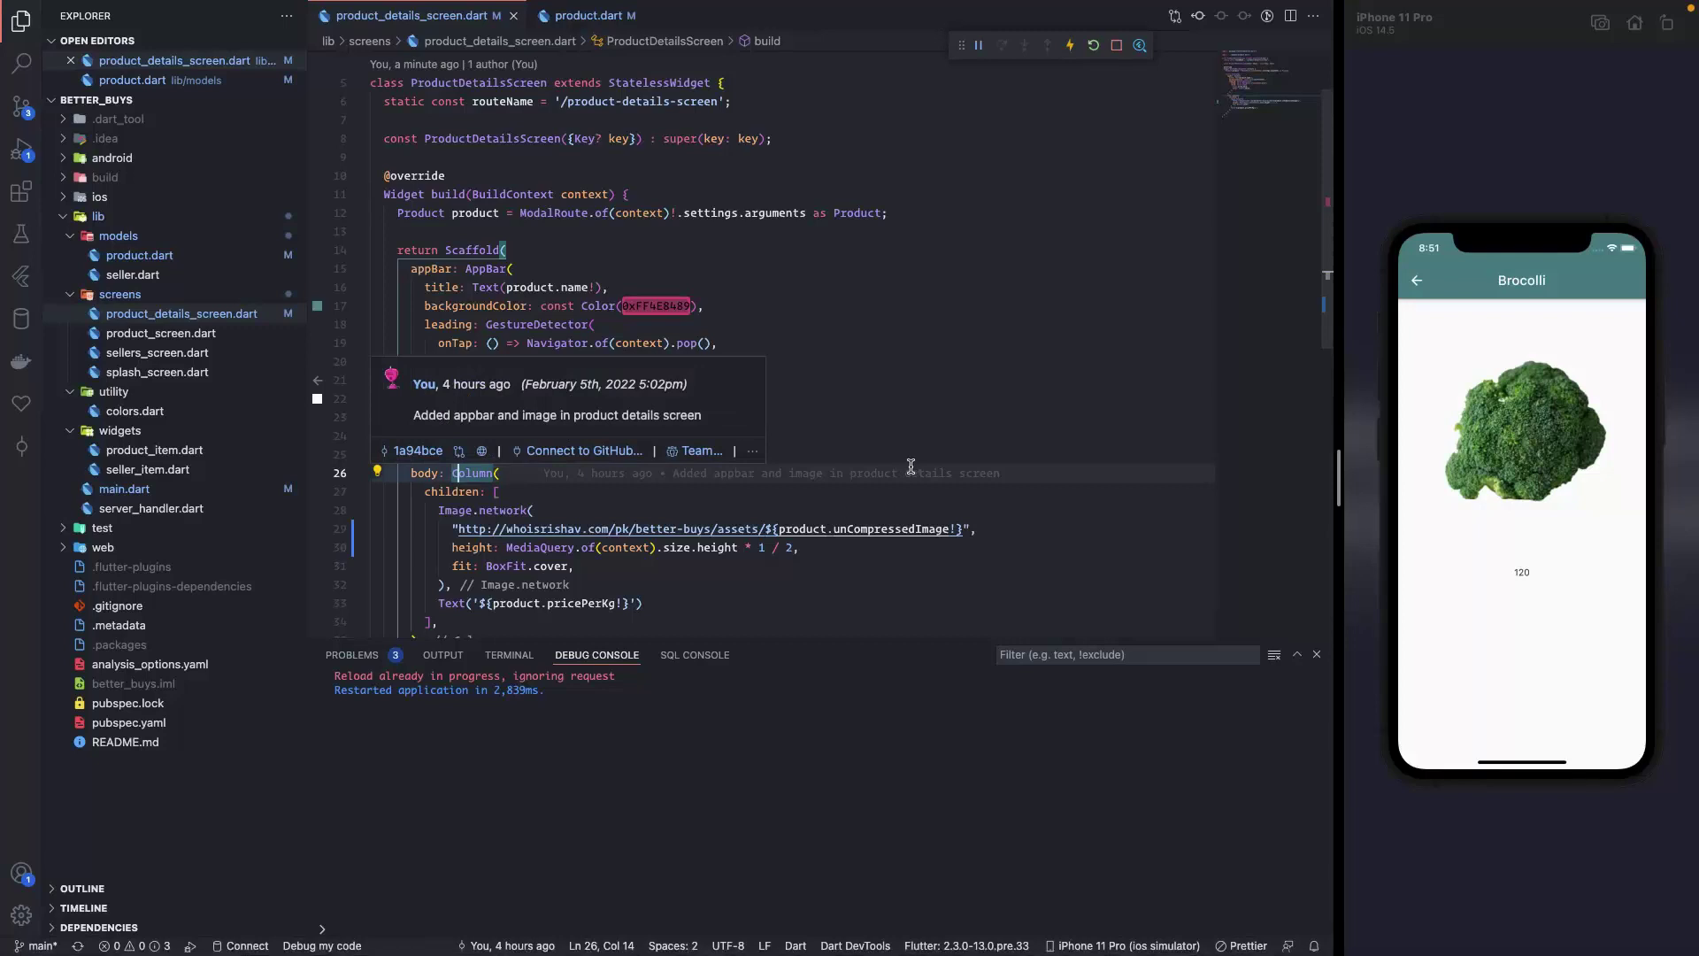
pyautogui.hotkey('ctrl', '.')
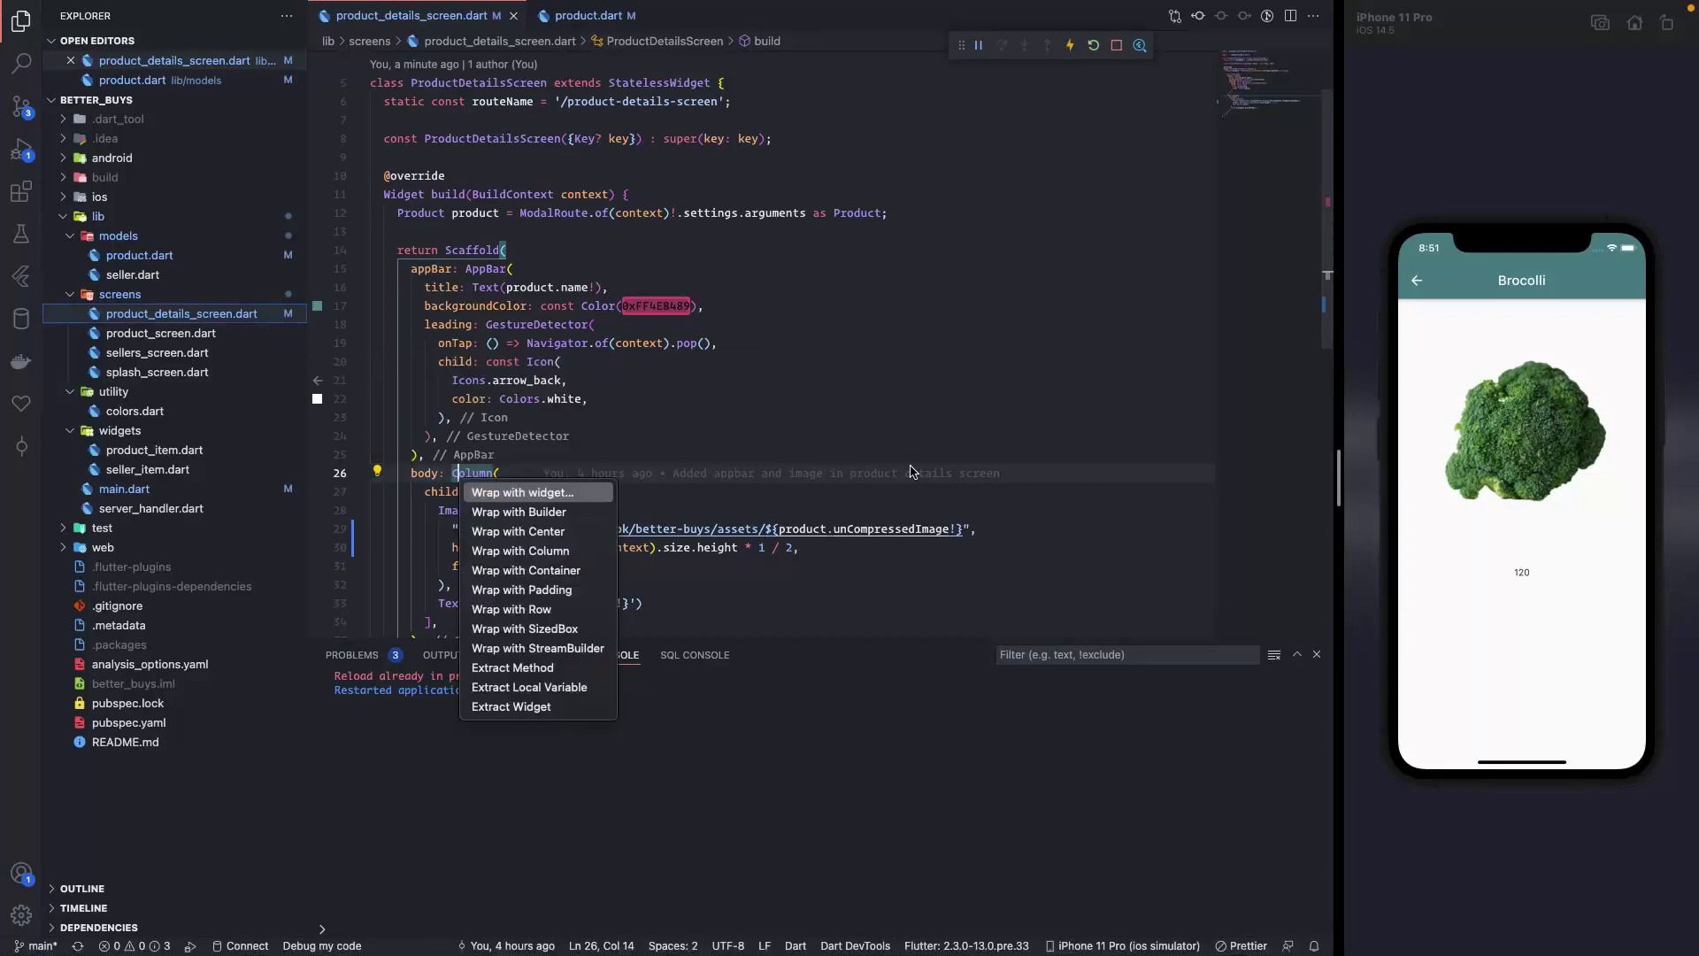
pyautogui.press('Down')
pyautogui.press('Down')
pyautogui.press('Down')
pyautogui.press('Return')
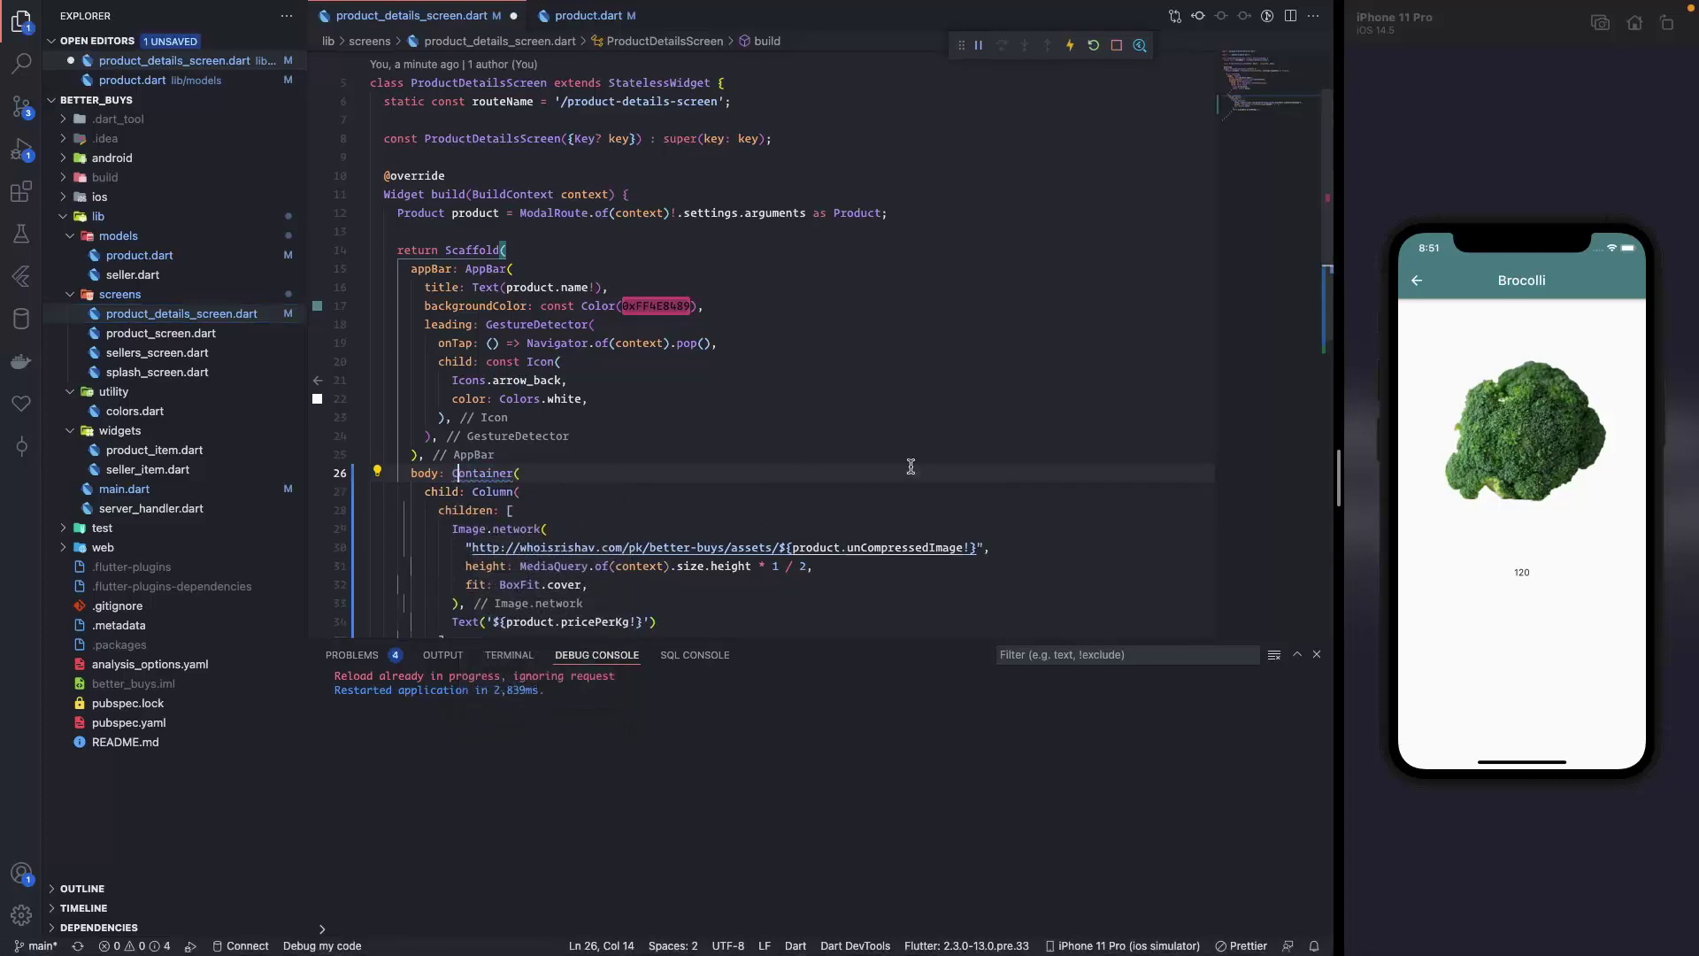
# Add a decoration: BoxDecoration() property inside the new body Container.
pyautogui.click(604, 474)
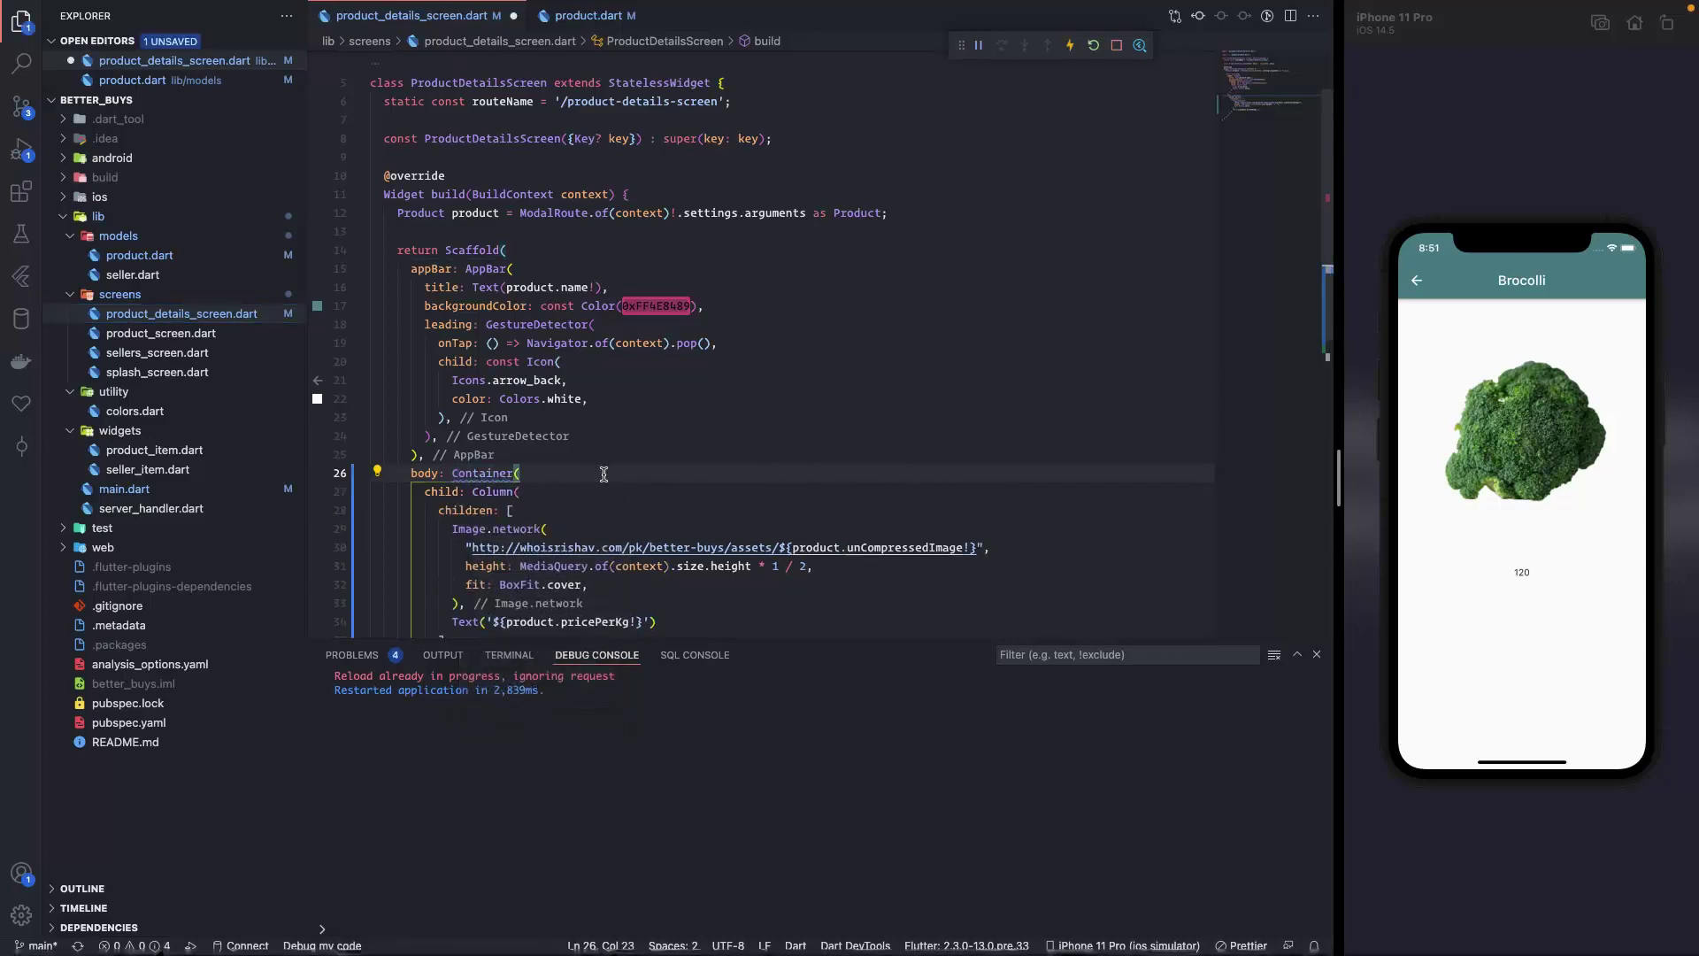
pyautogui.press('Return')
pyautogui.write('co')
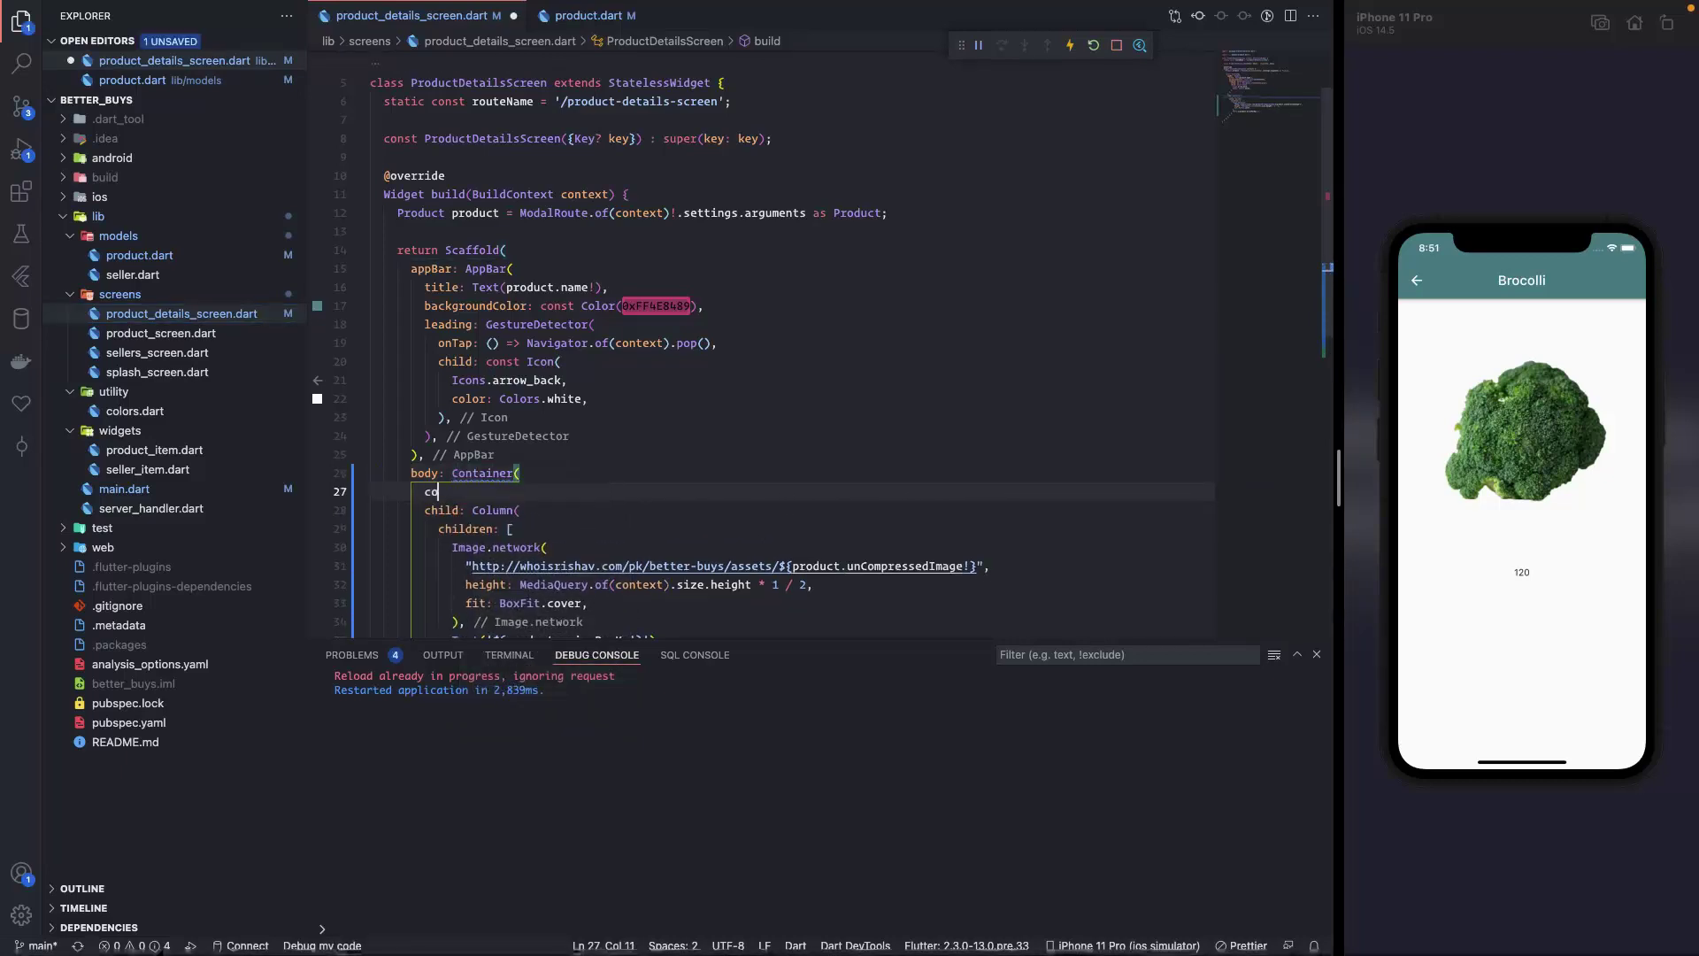
pyautogui.press('BackSpace')
pyautogui.press('BackSpace')
pyautogui.press('BackSpace')
pyautogui.write('de')
pyautogui.press('Return')
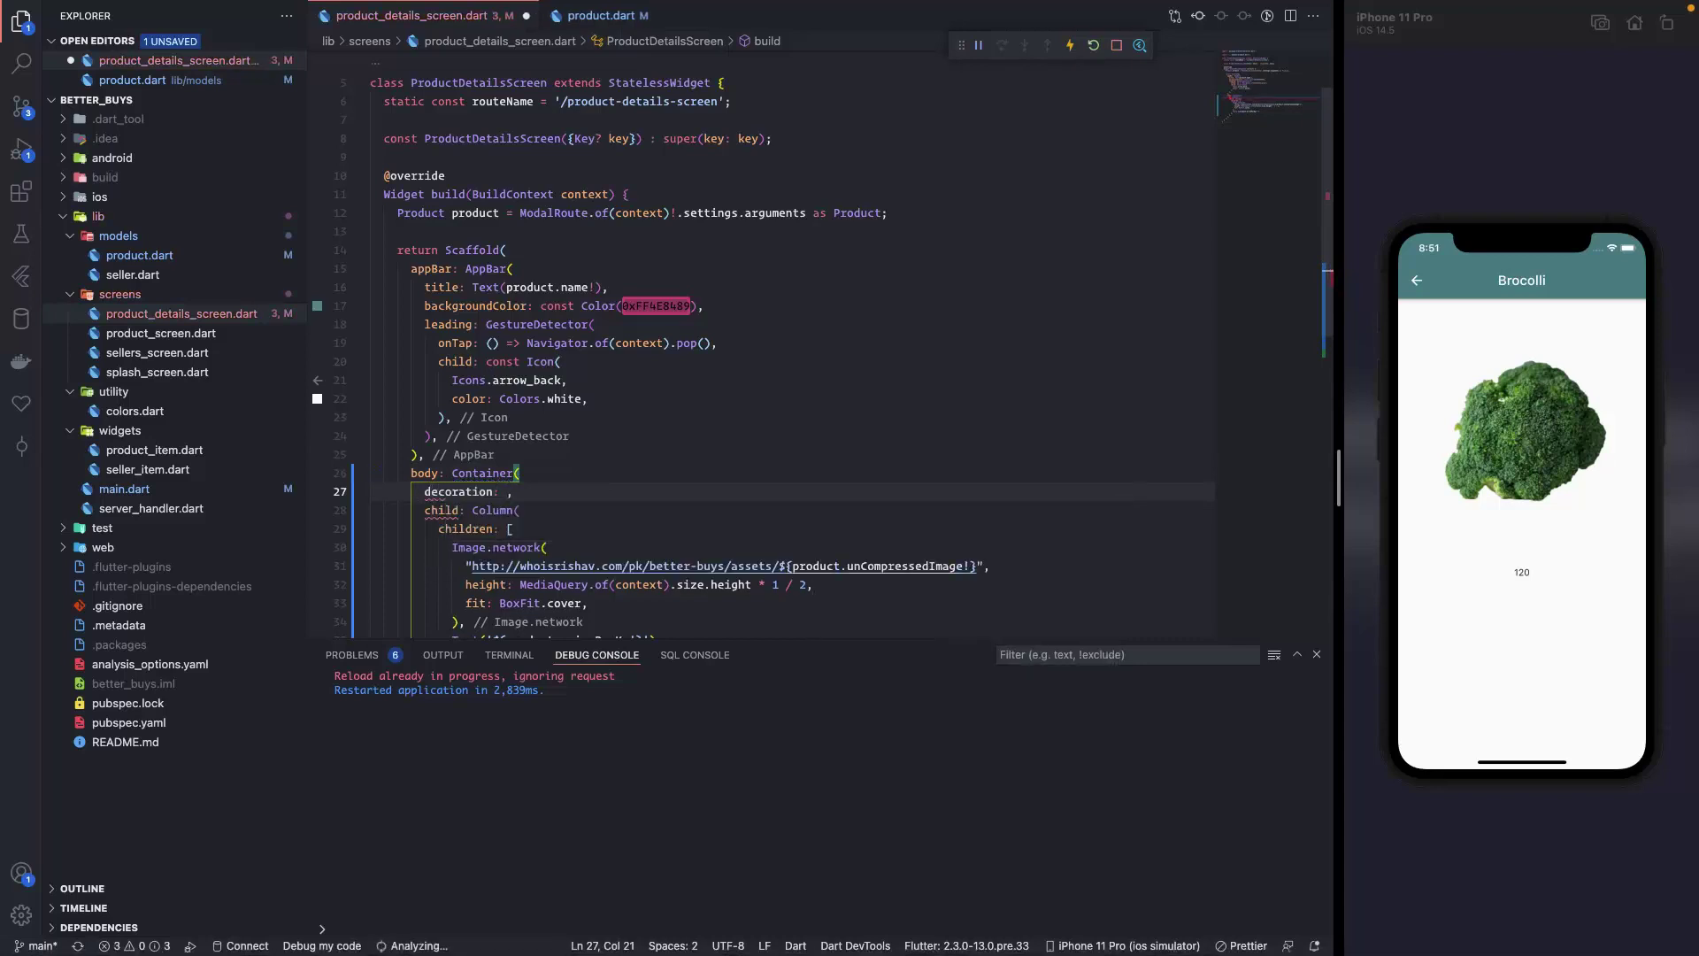
pyautogui.write('BoxDec')
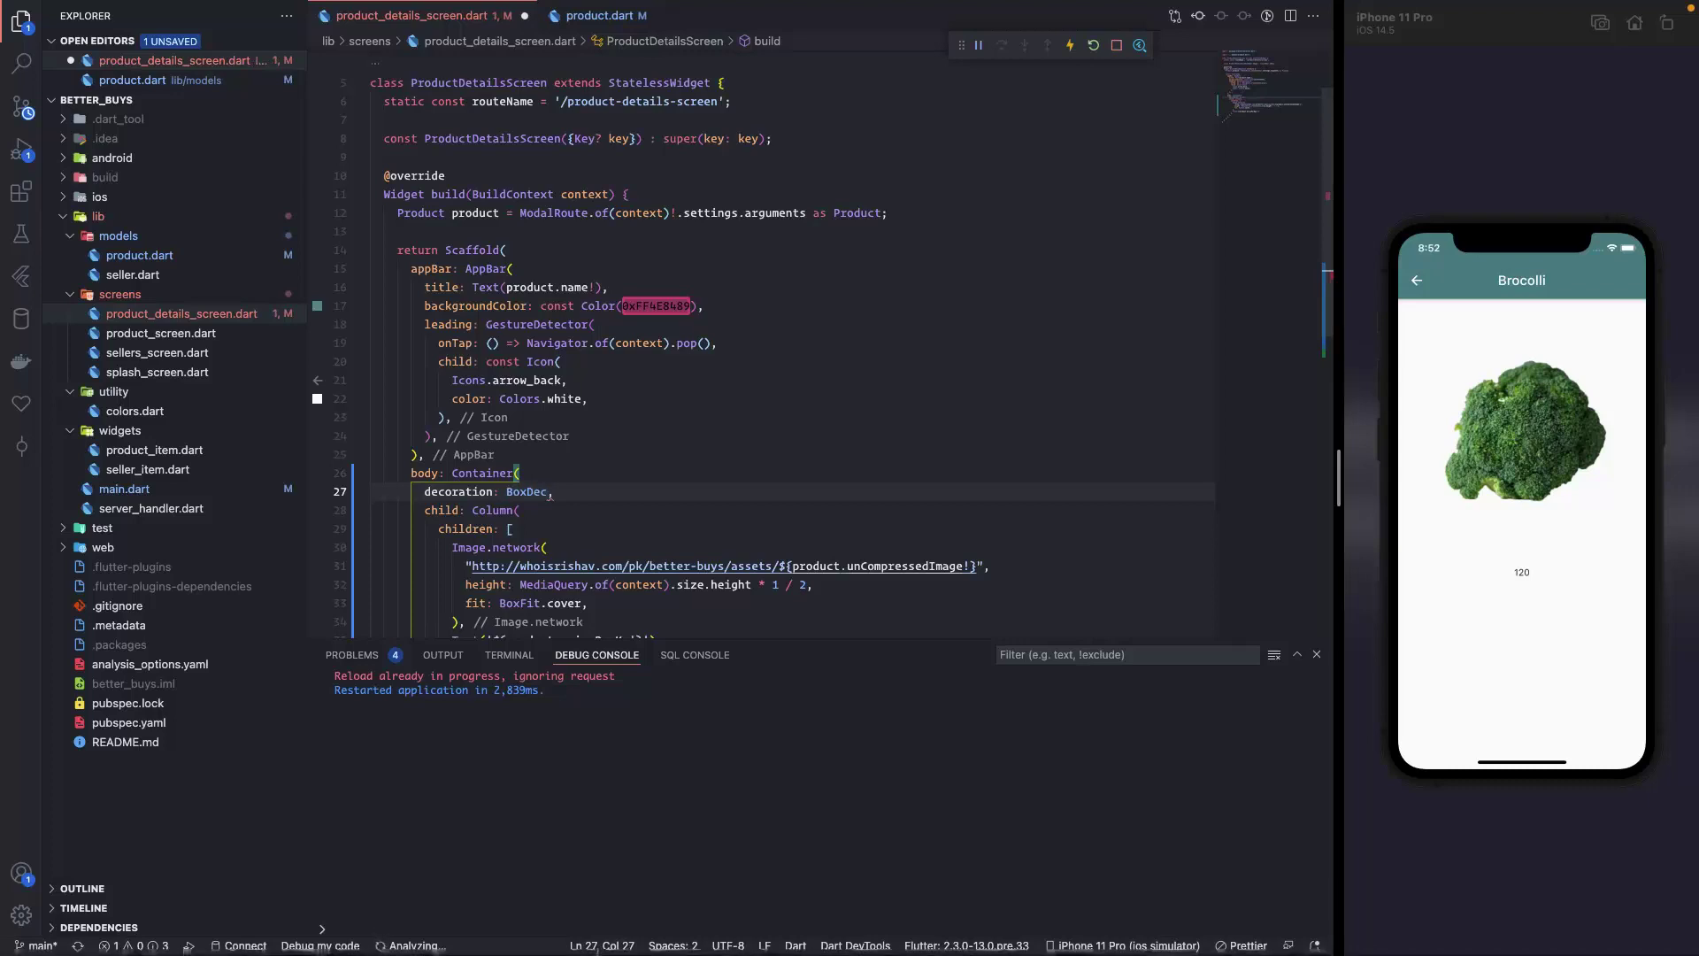
pyautogui.press('Return')
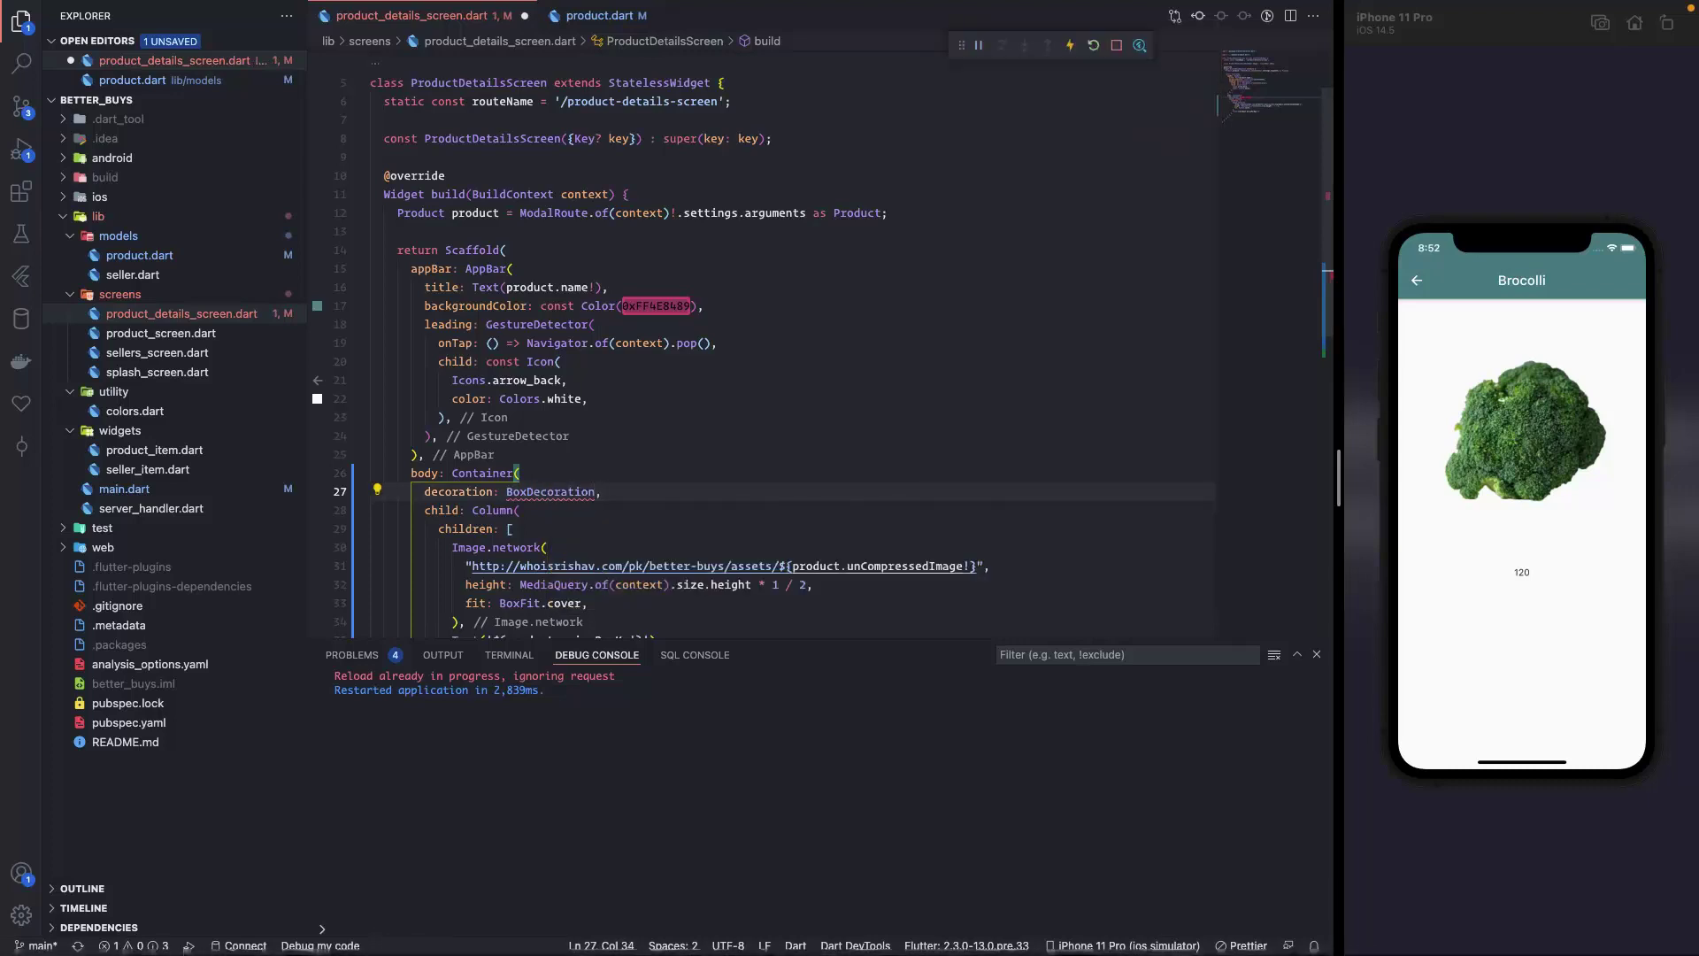
pyautogui.write('()')
pyautogui.press('Right')
pyautogui.press('Left')
pyautogui.press('Left')
pyautogui.press('Return')
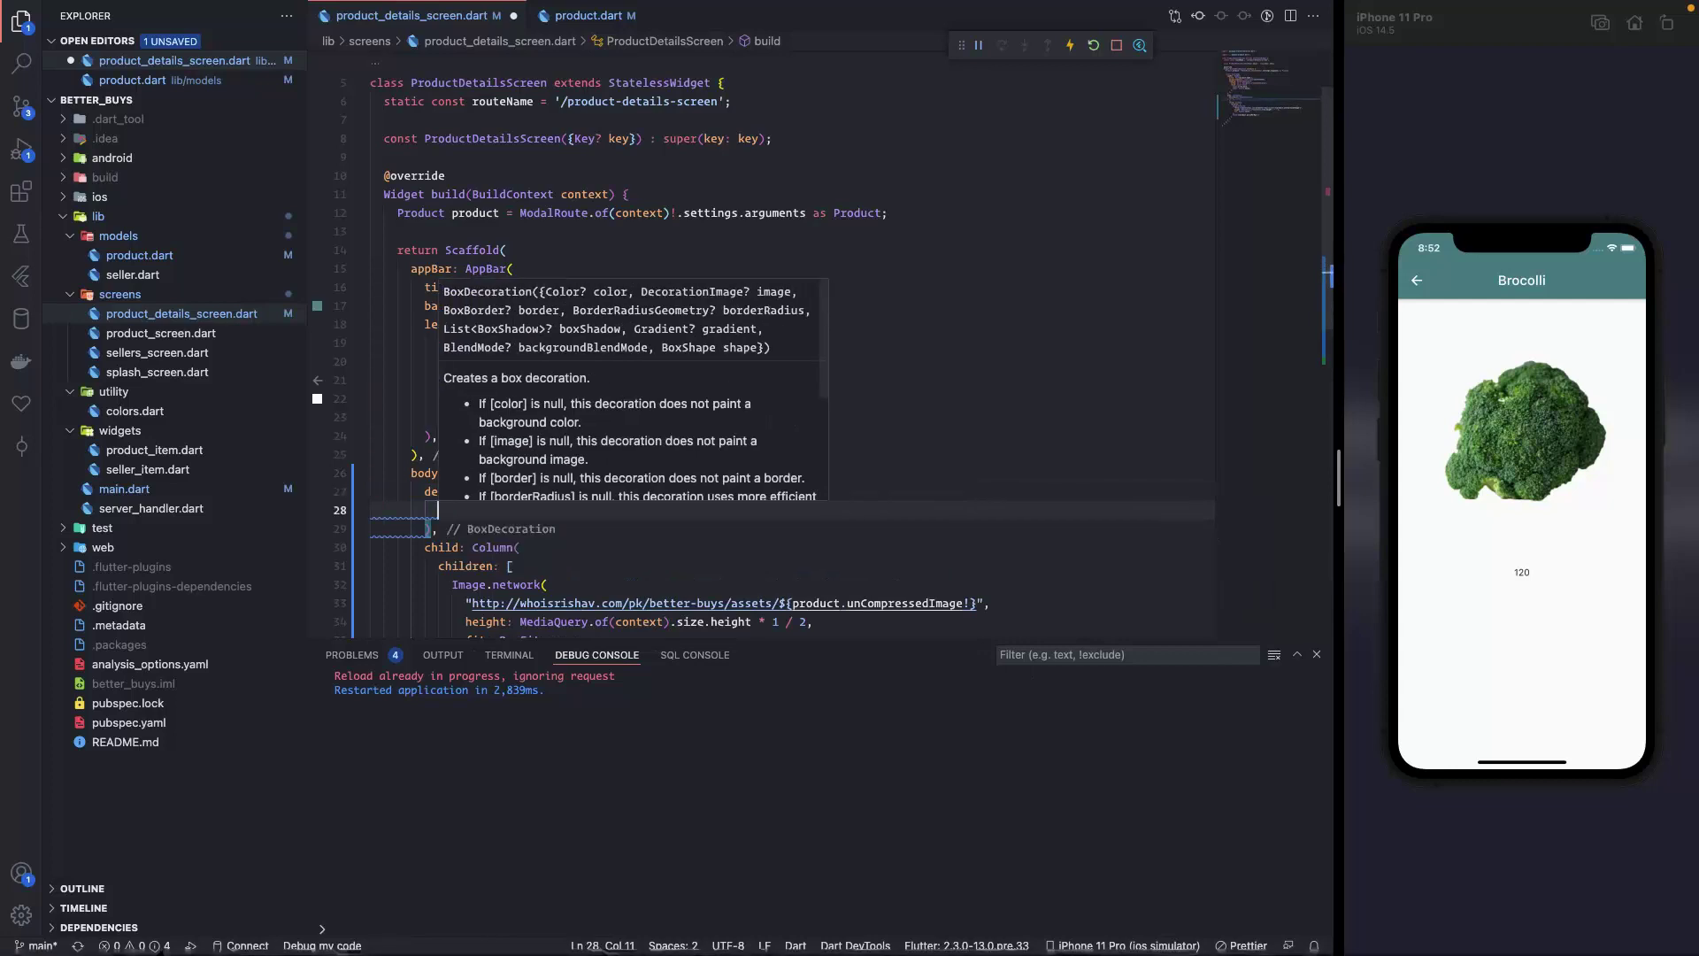
pyautogui.write('color: Colors.')
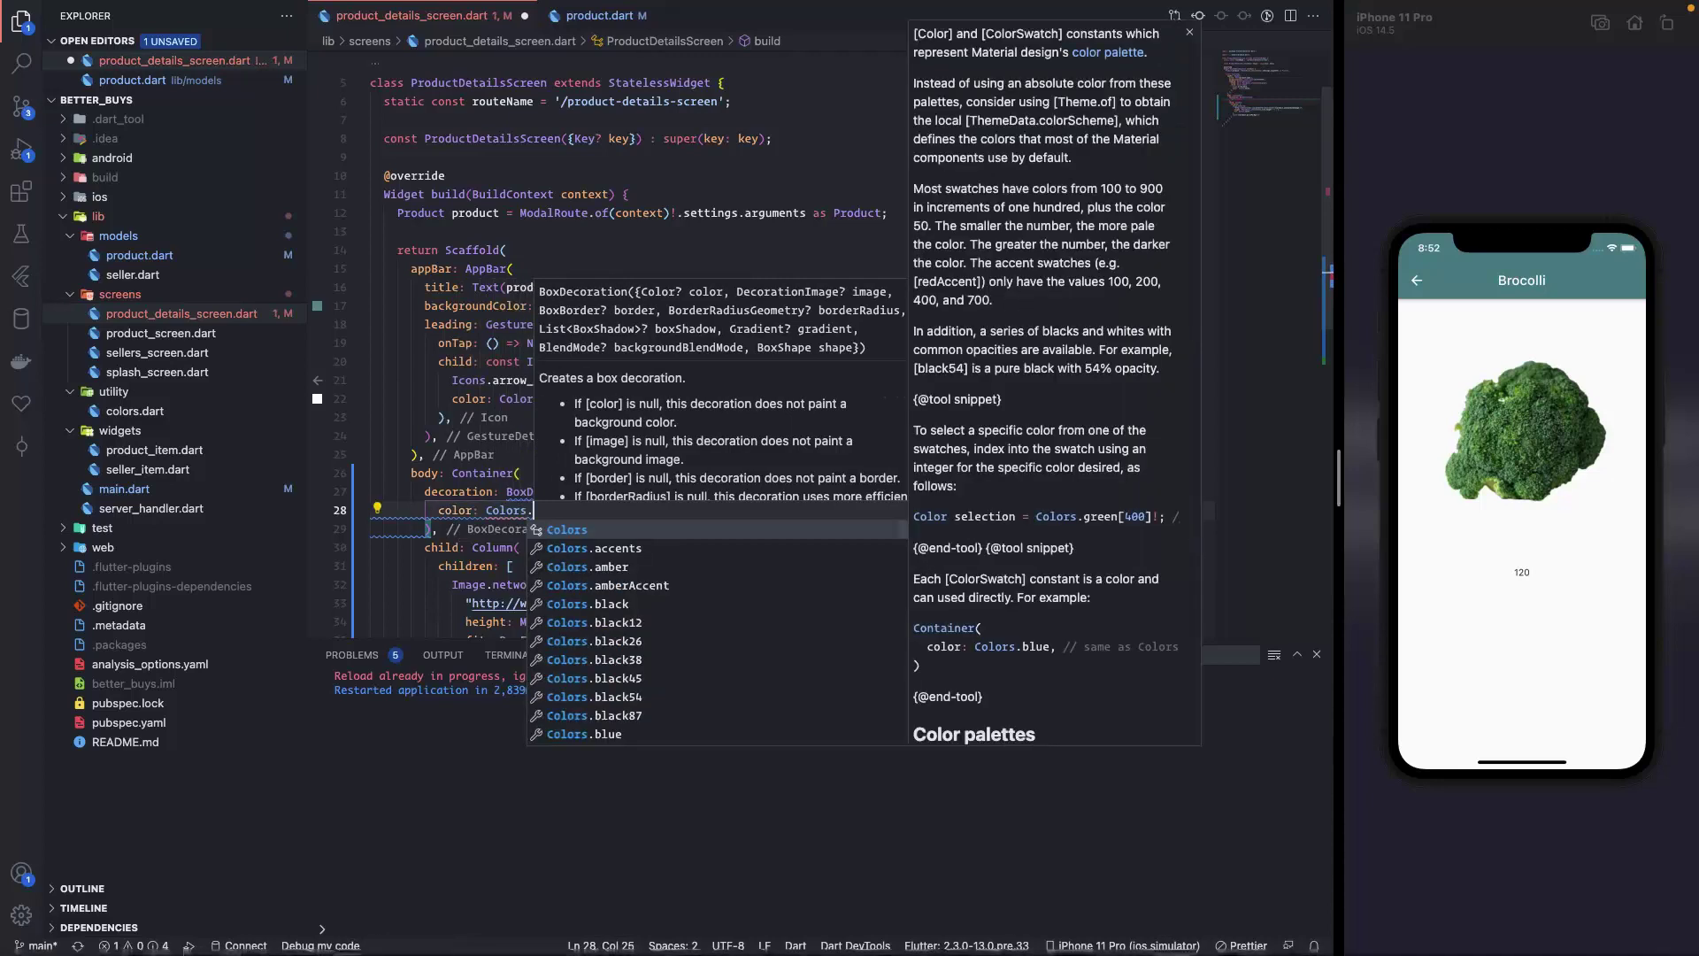
pyautogui.write('a')
# Set color: Colors.amber in the BoxDecoration and save to hot reload the amber background.
pyautogui.press('Return')
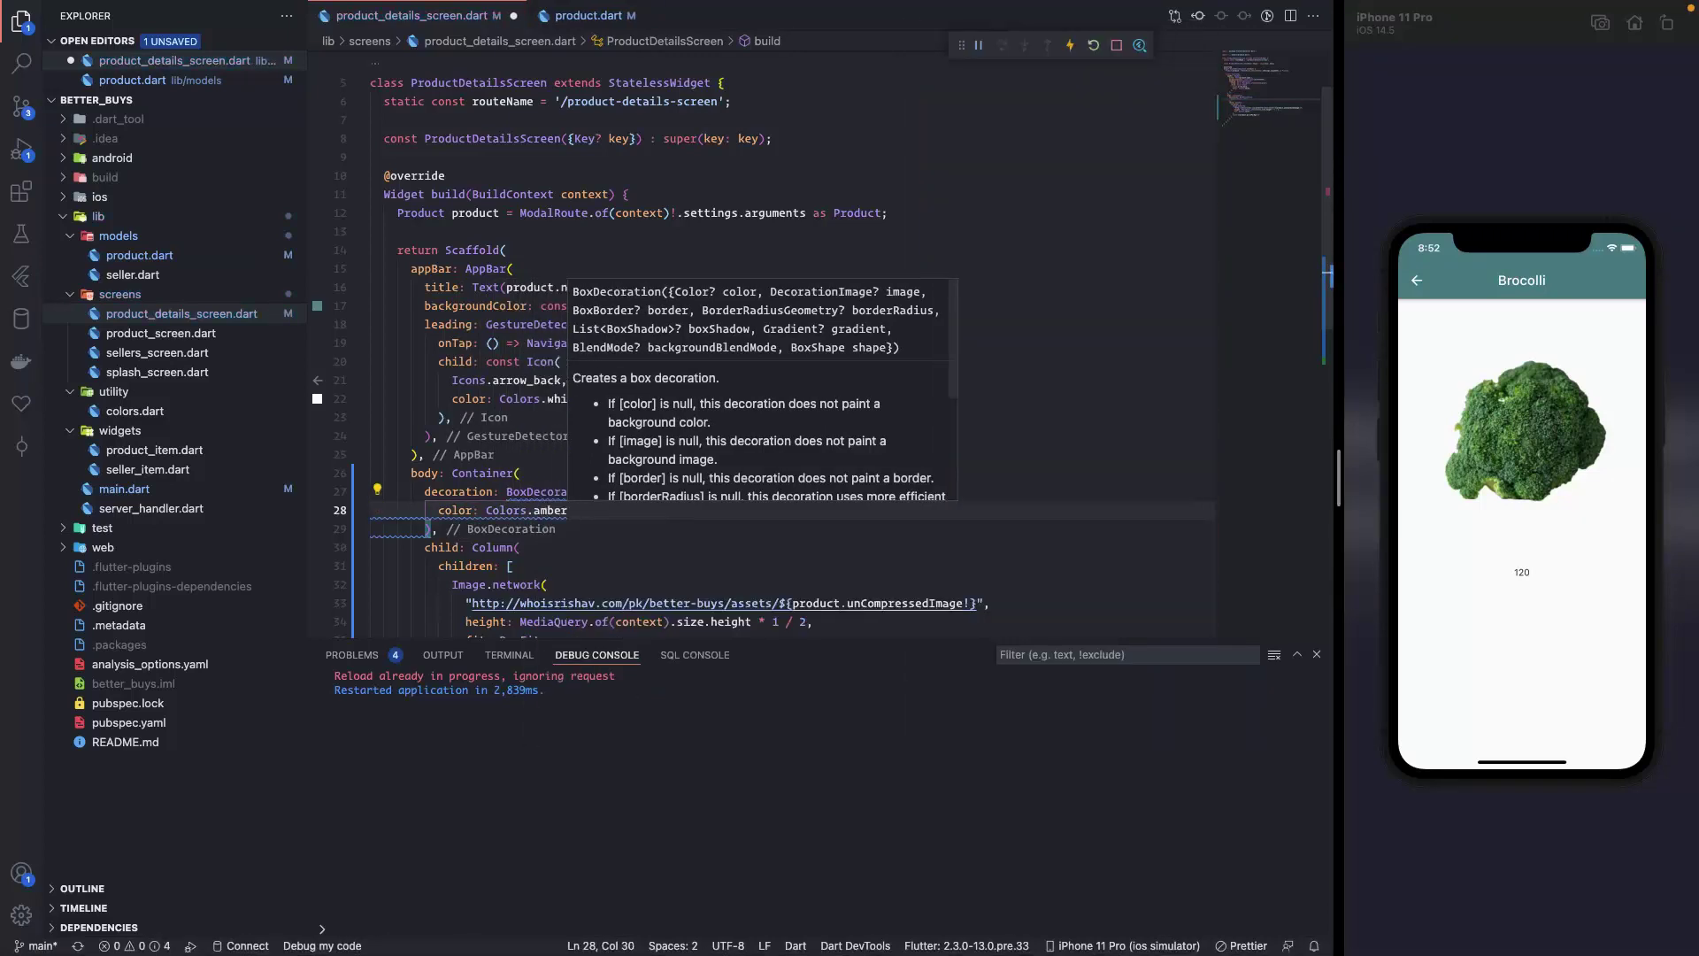
pyautogui.write(',')
pyautogui.press('Return')
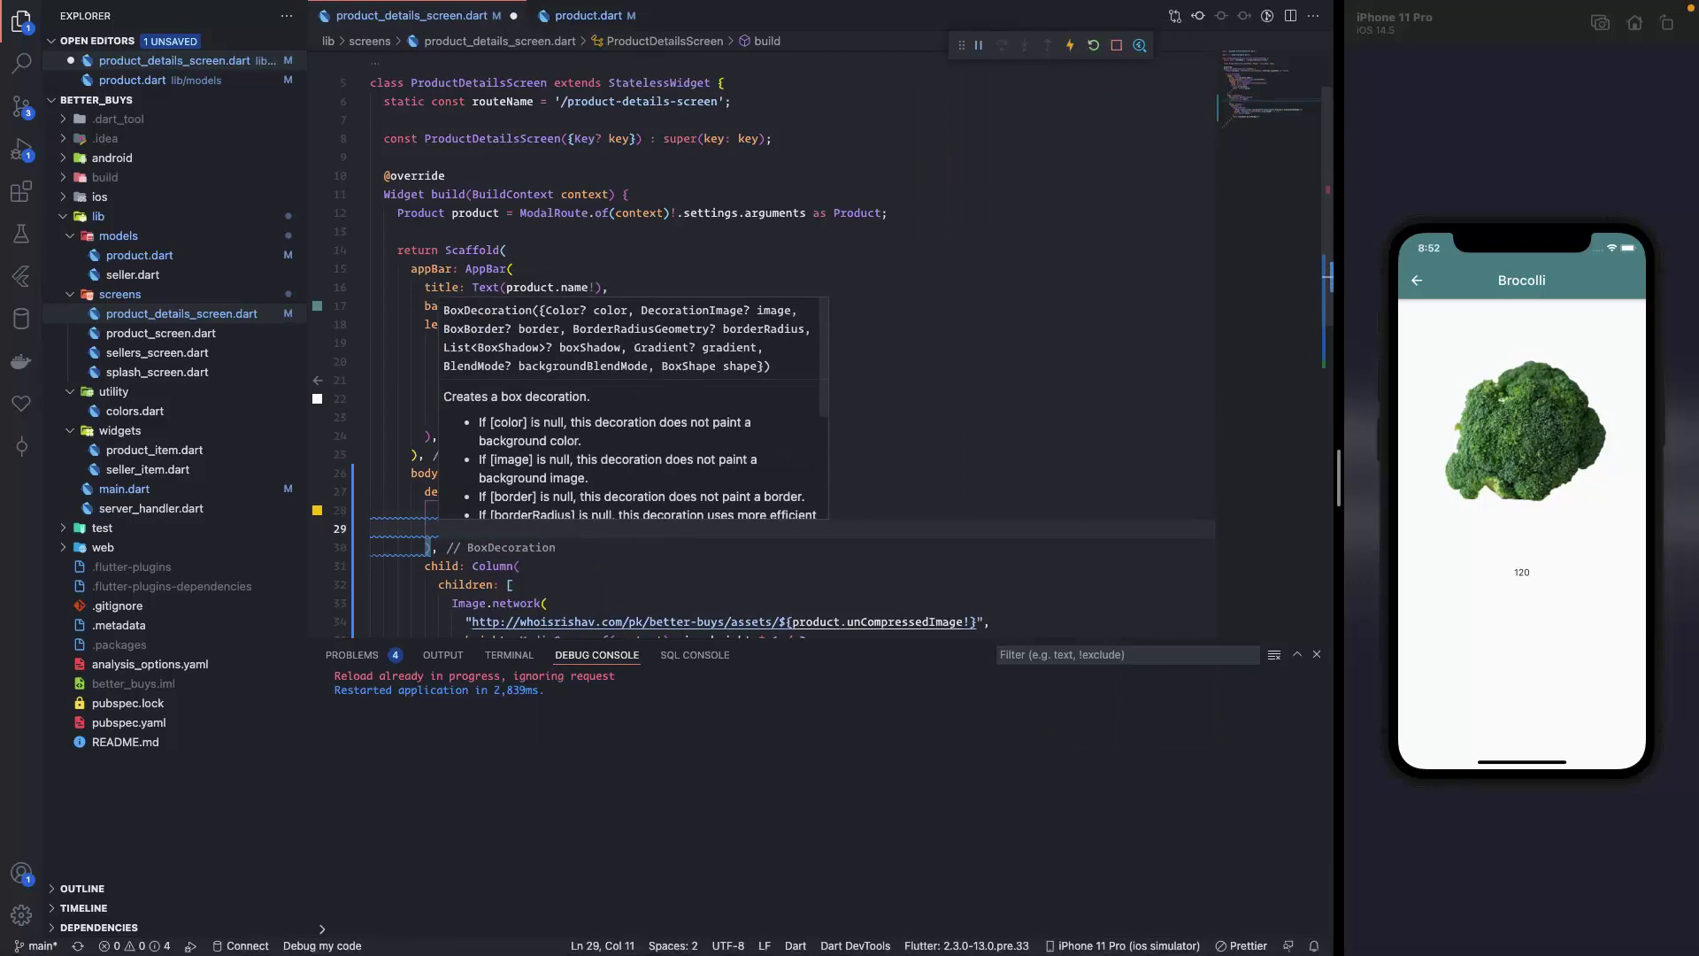
pyautogui.hotkey('ctrl', 's')
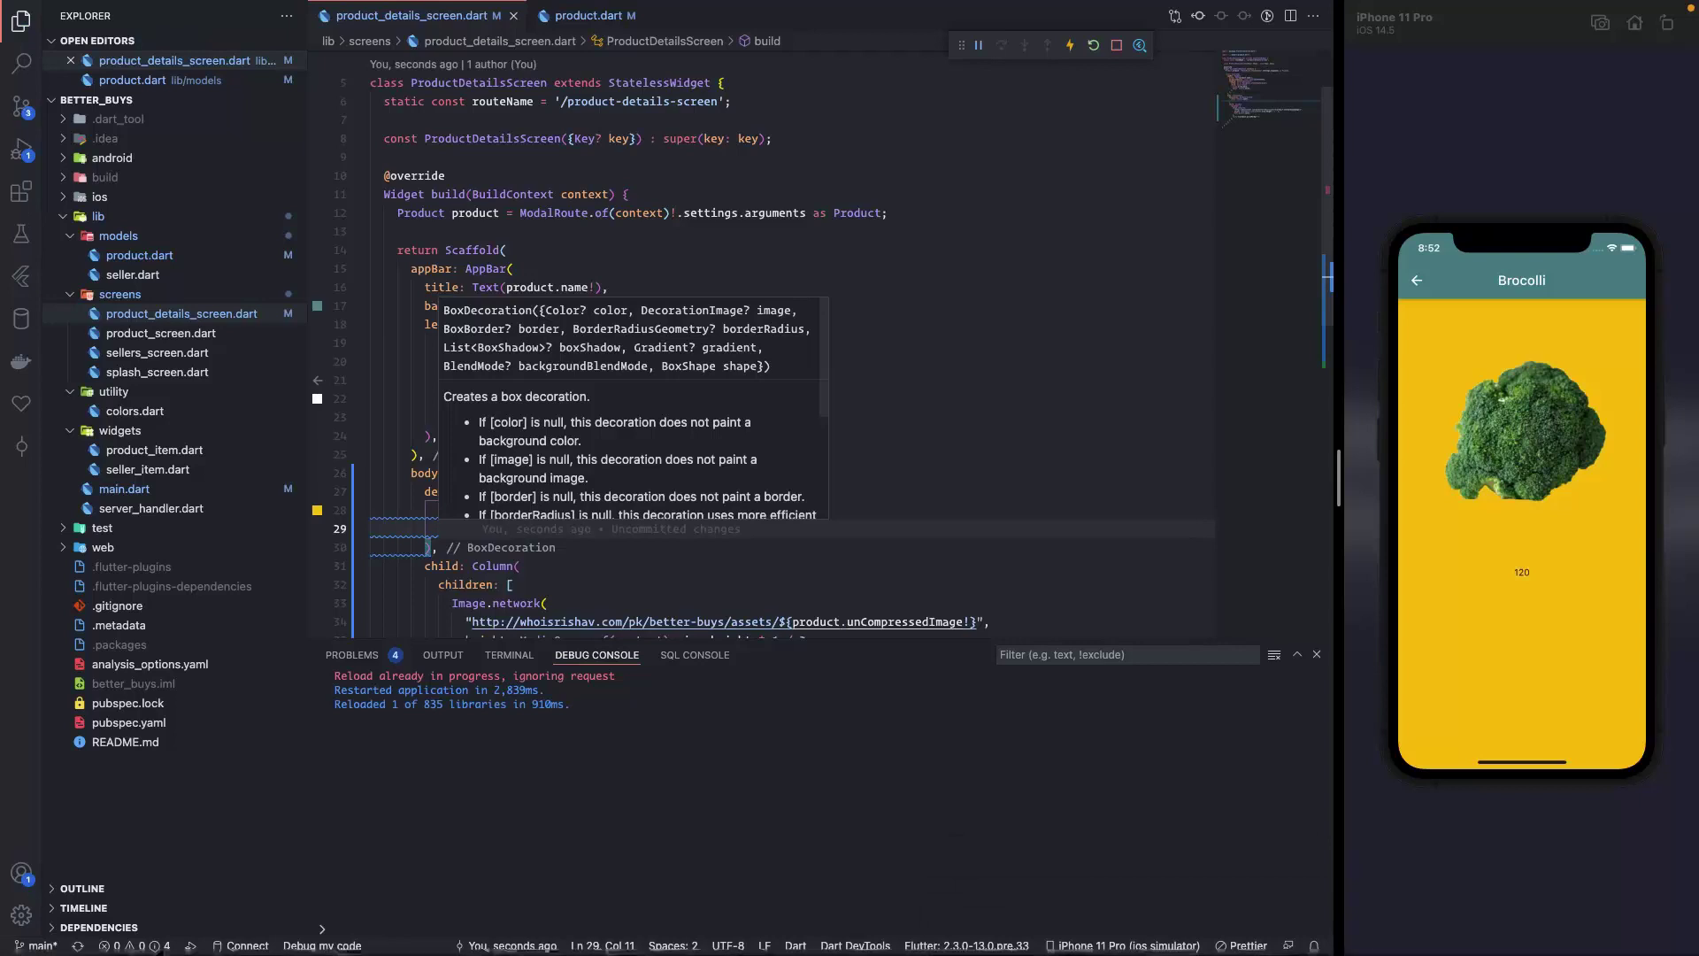
pyautogui.write('brde')
# Add borderRadius: BorderRadius.only(topLeft: Radius.circular(10.0)) with trailing commas and hot reload.
pyautogui.press('Return')
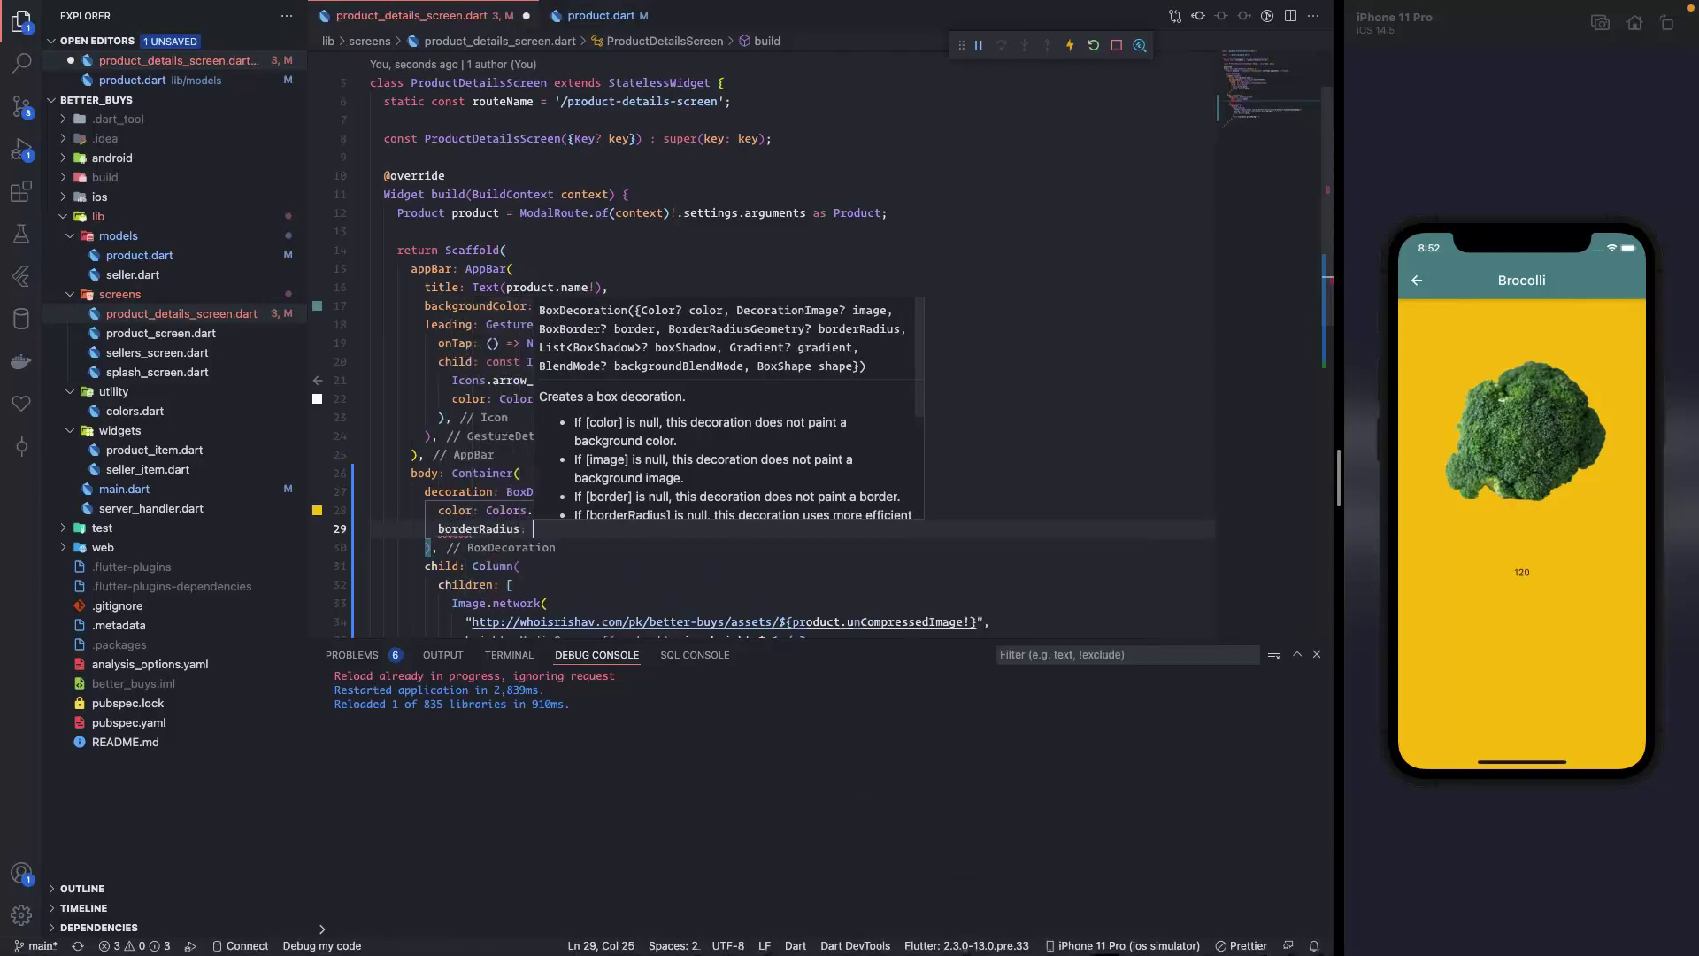
pyautogui.write('Bor')
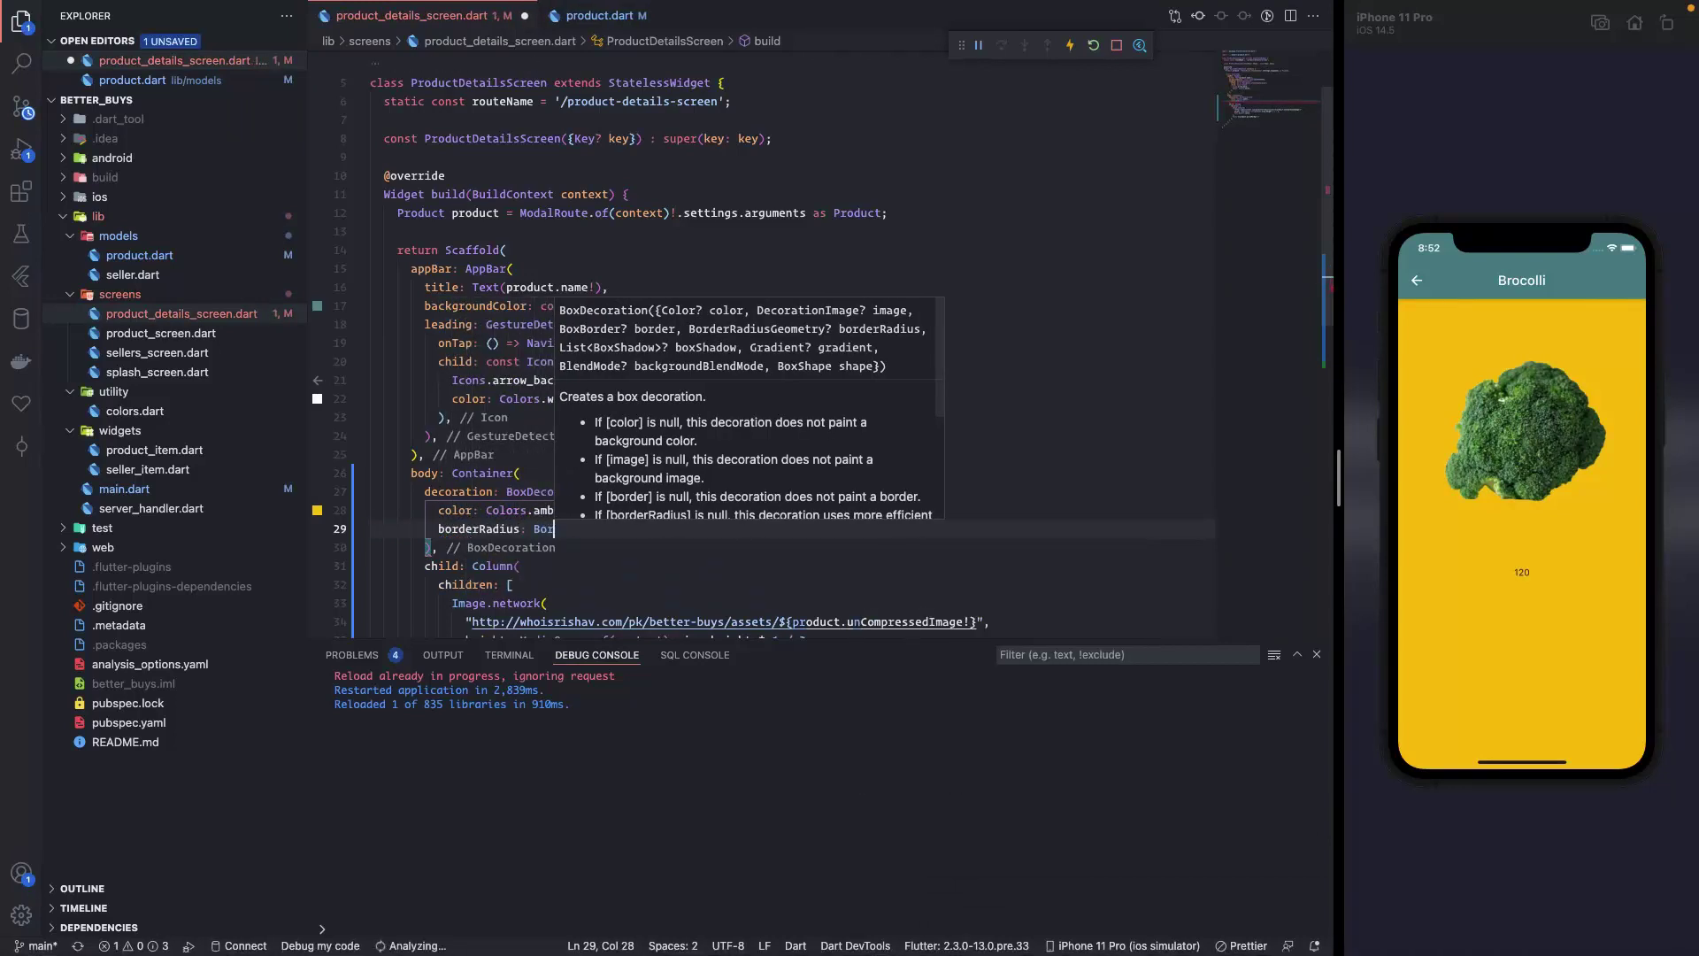
pyautogui.write('derRadi')
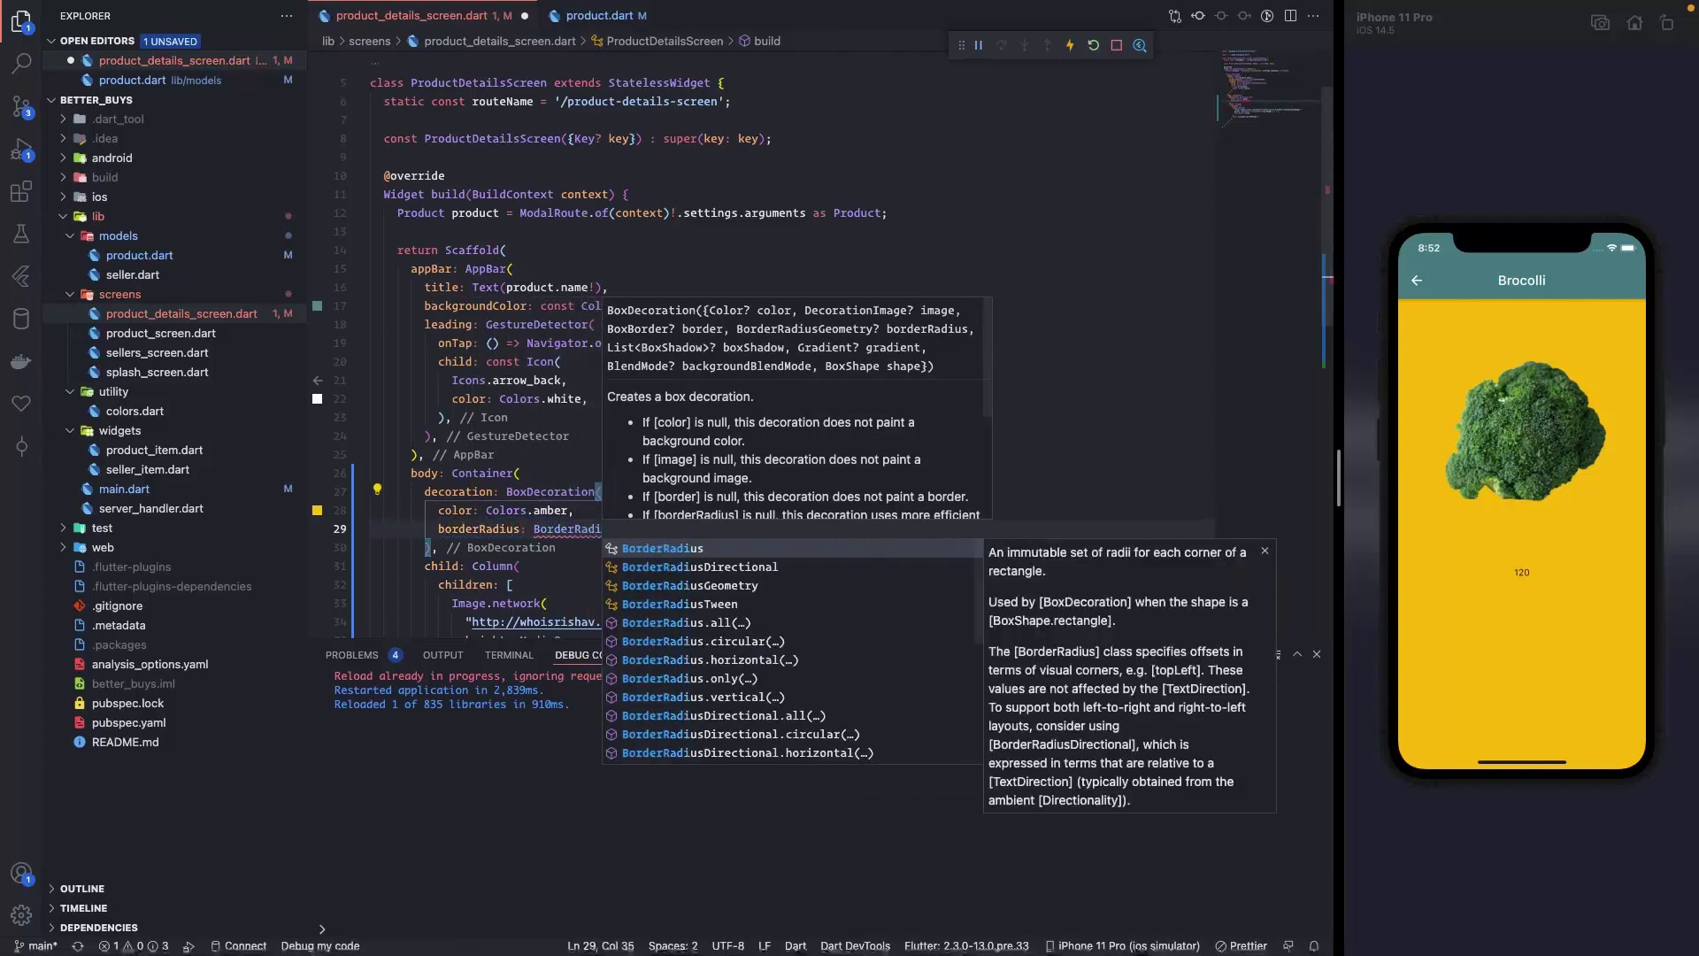
pyautogui.press('Down')
pyautogui.press('Down')
pyautogui.press('Down')
pyautogui.press('Down')
pyautogui.press('Down')
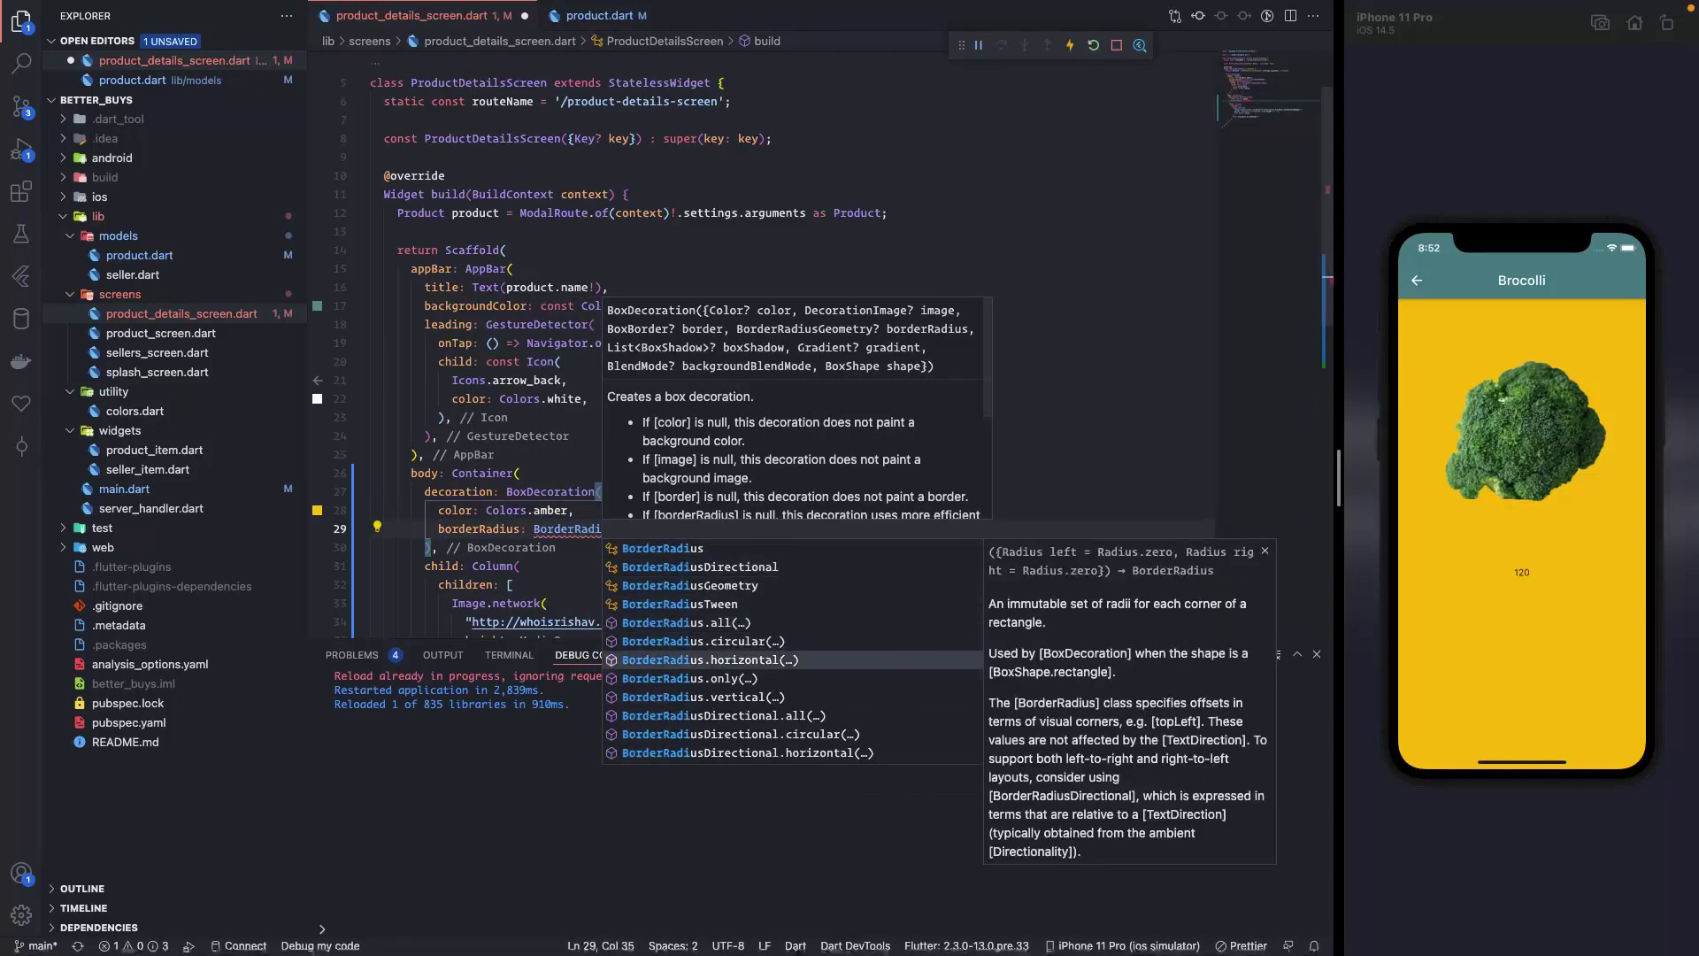
pyautogui.press('Down')
pyautogui.press('Down')
pyautogui.press('Return')
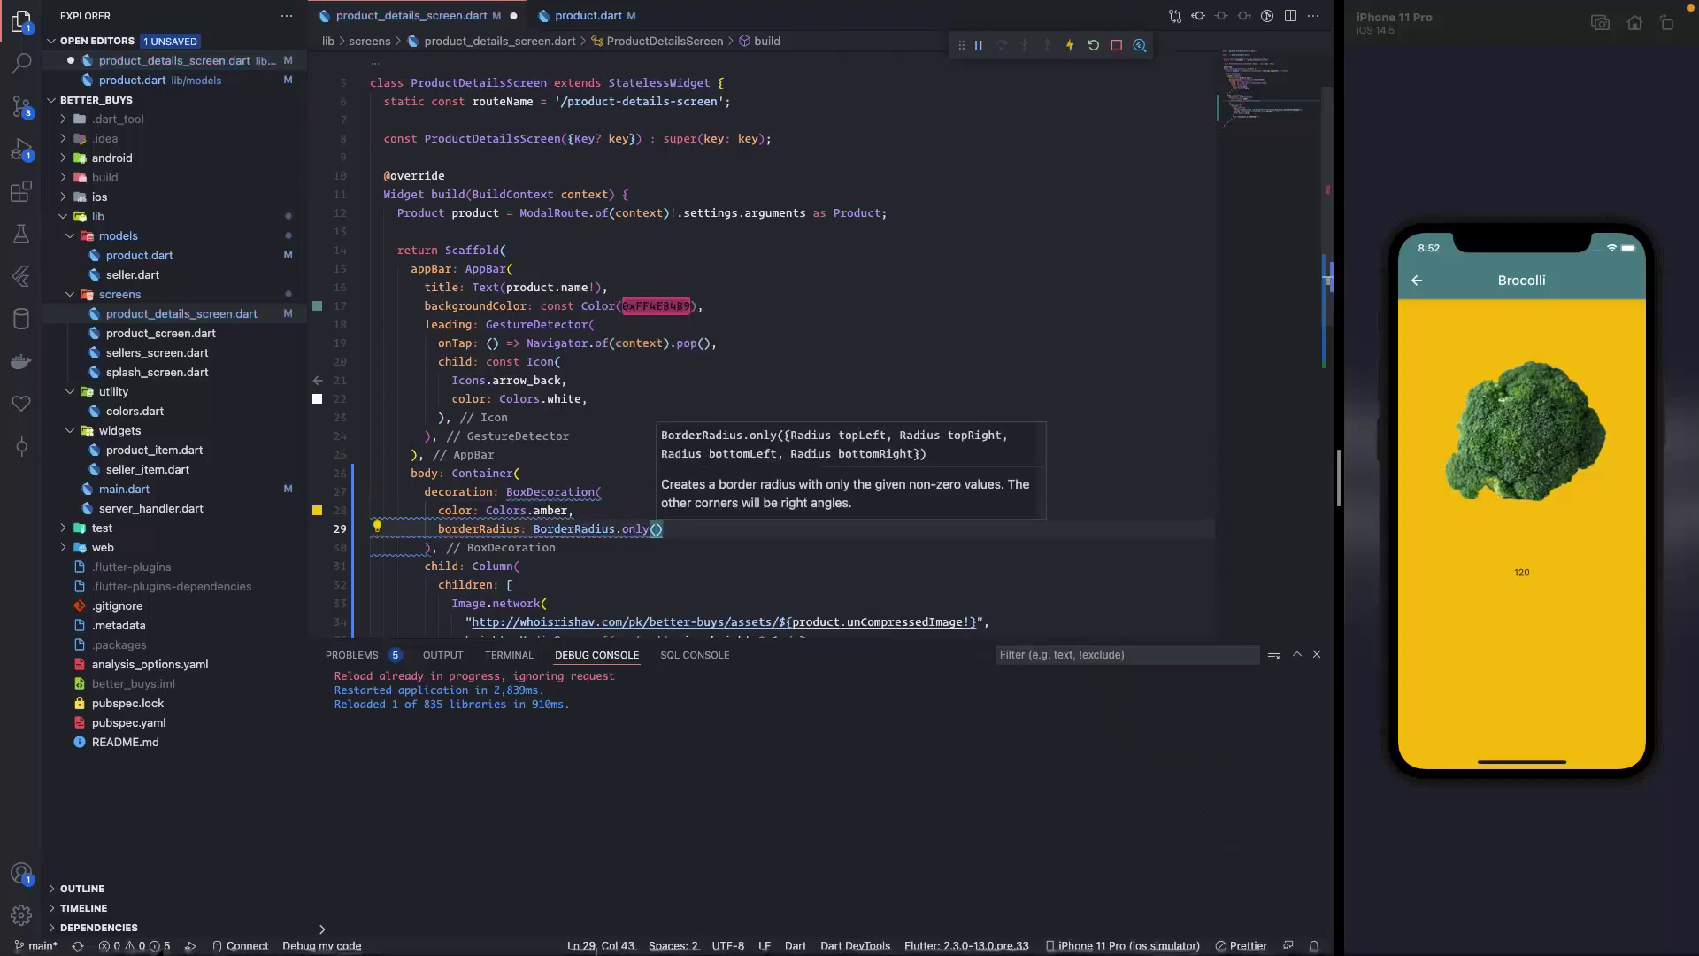
pyautogui.press('Return')
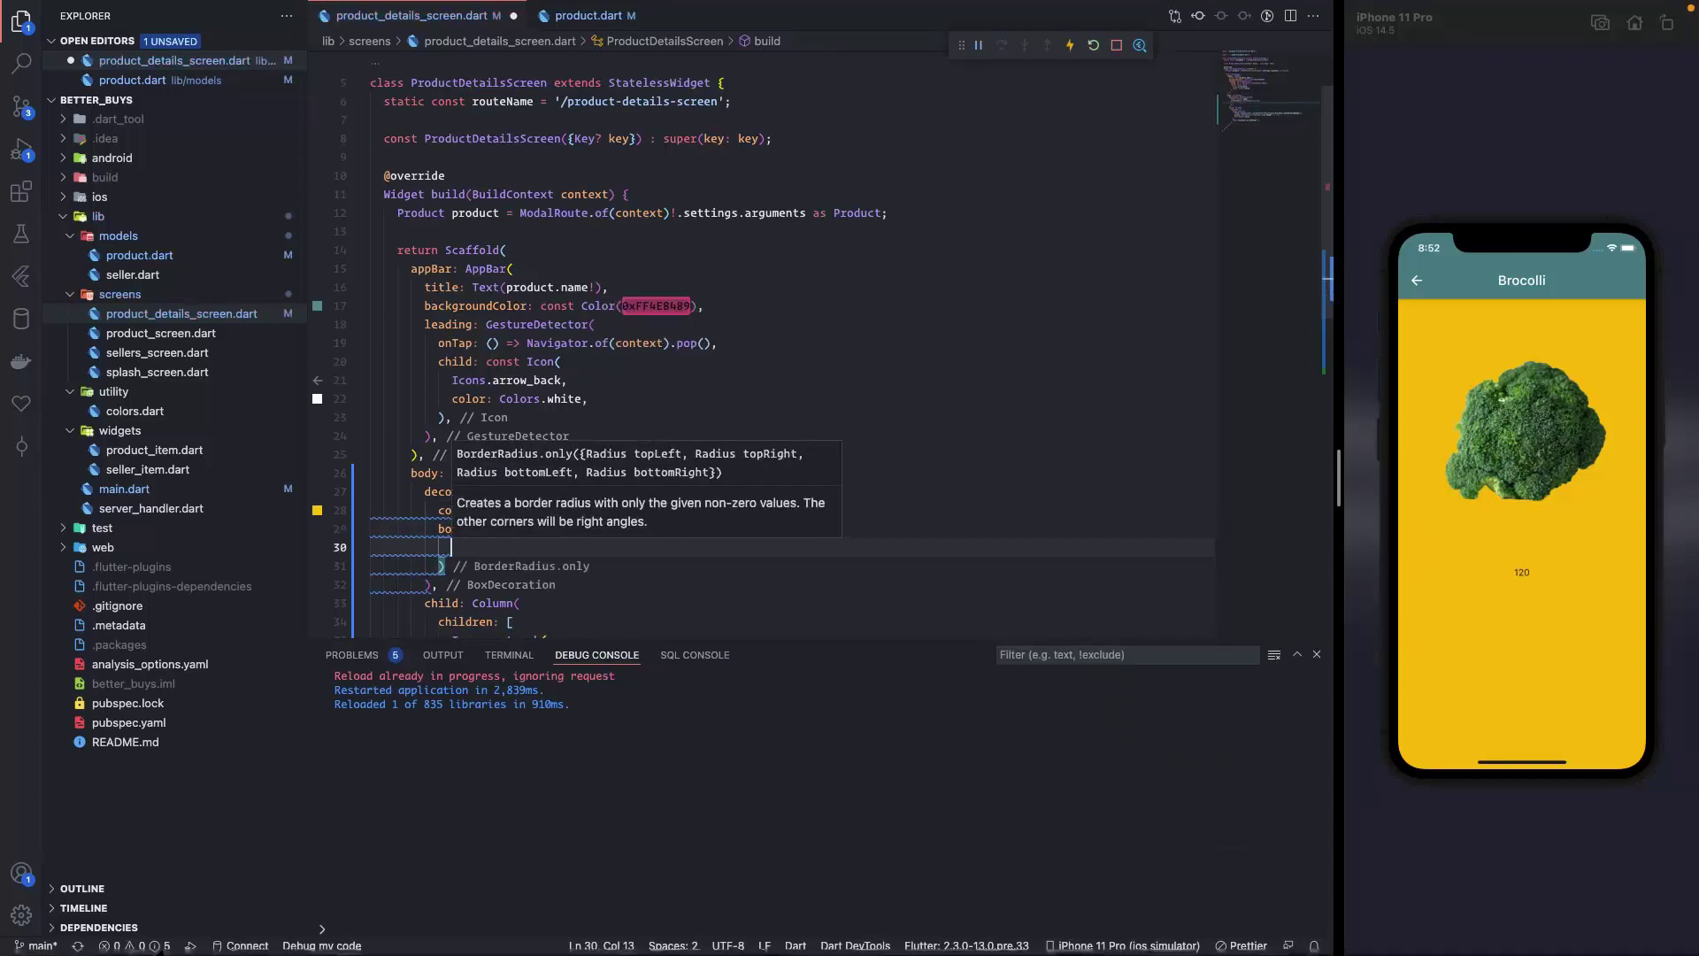
pyautogui.write('to')
pyautogui.press('Return')
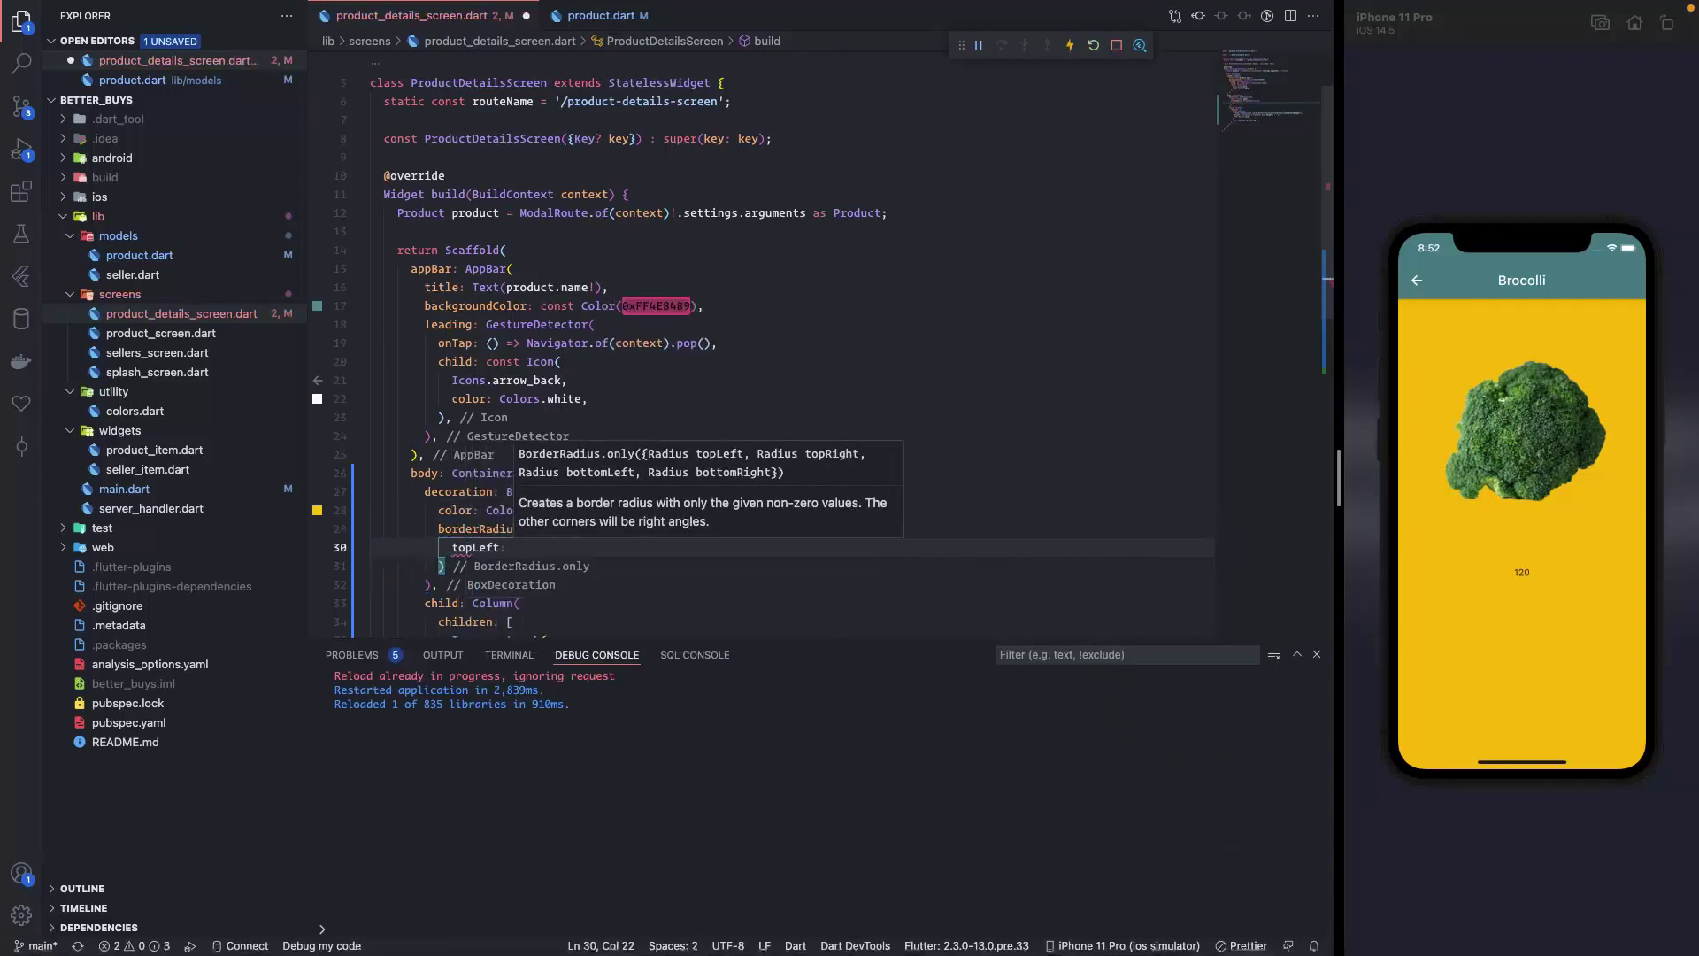
pyautogui.hotkey('ctrl', 'space')
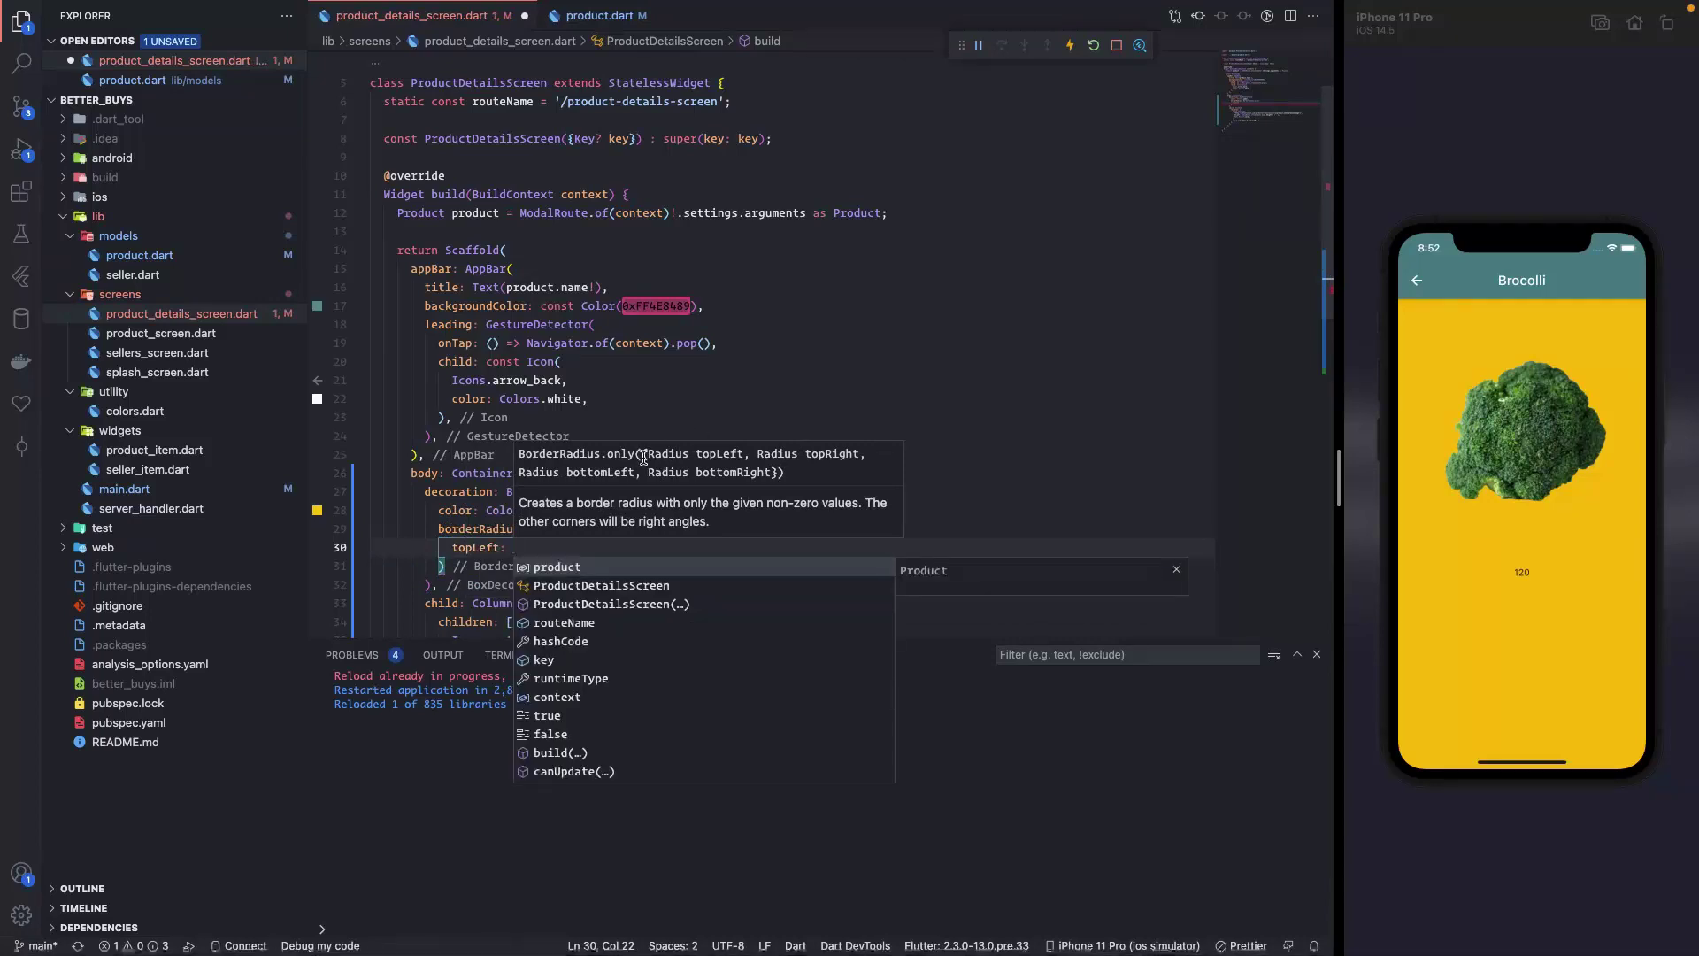
pyautogui.write('Radius')
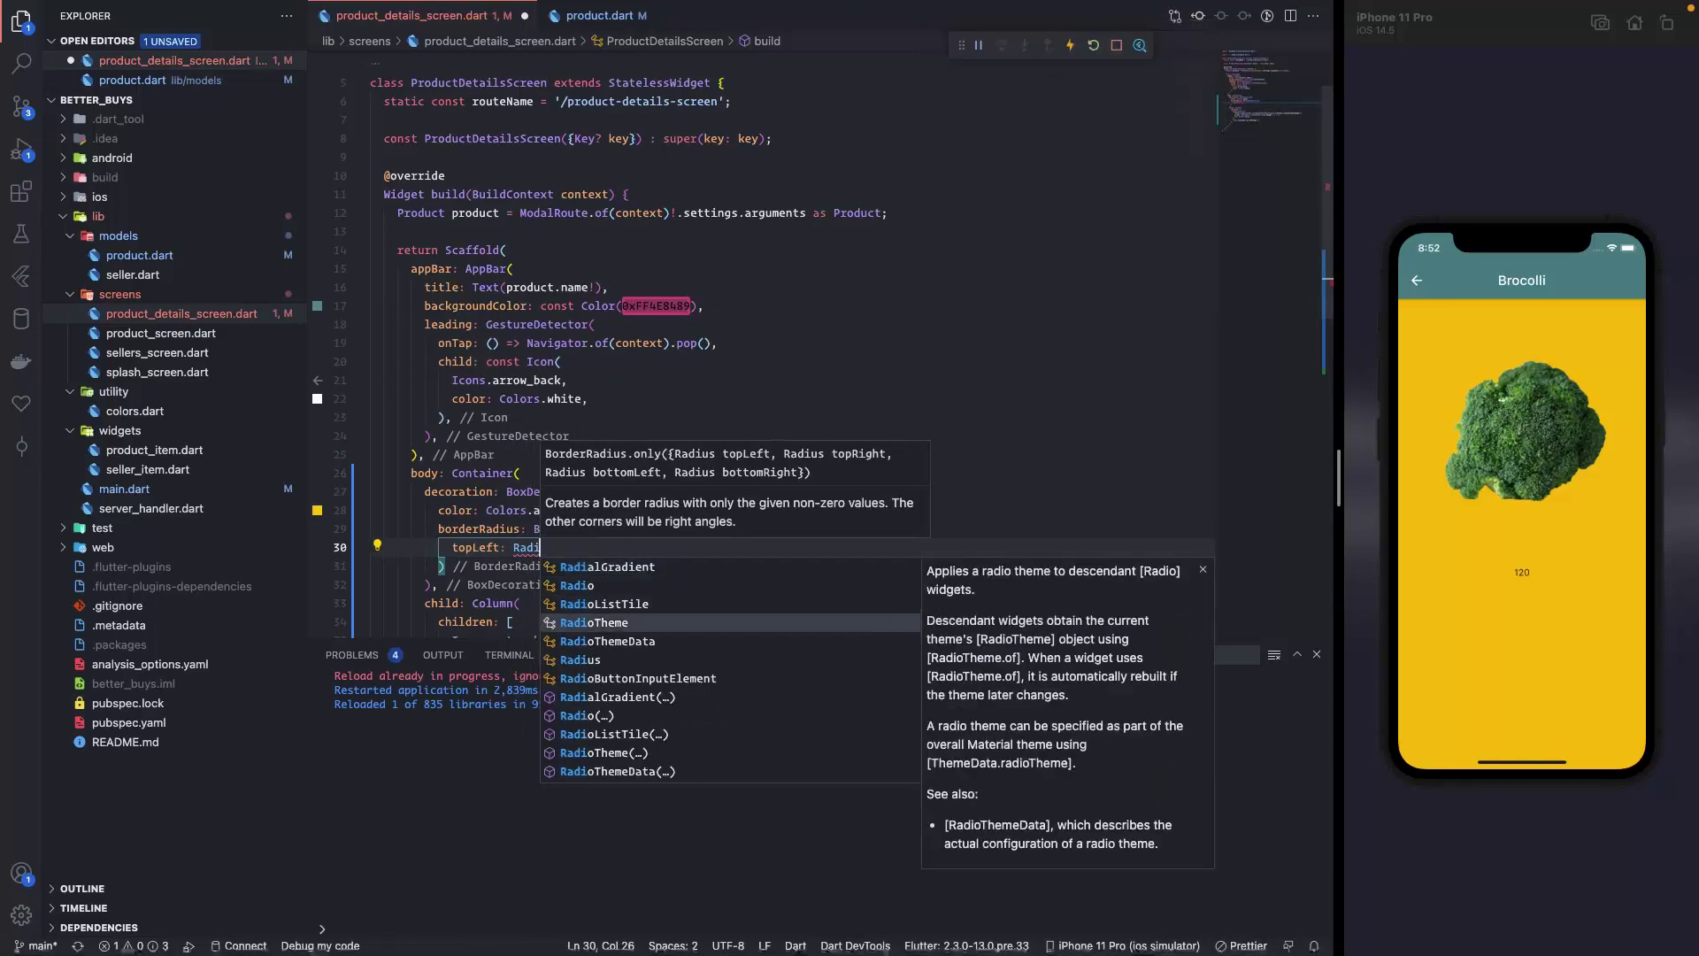
pyautogui.press('Escape')
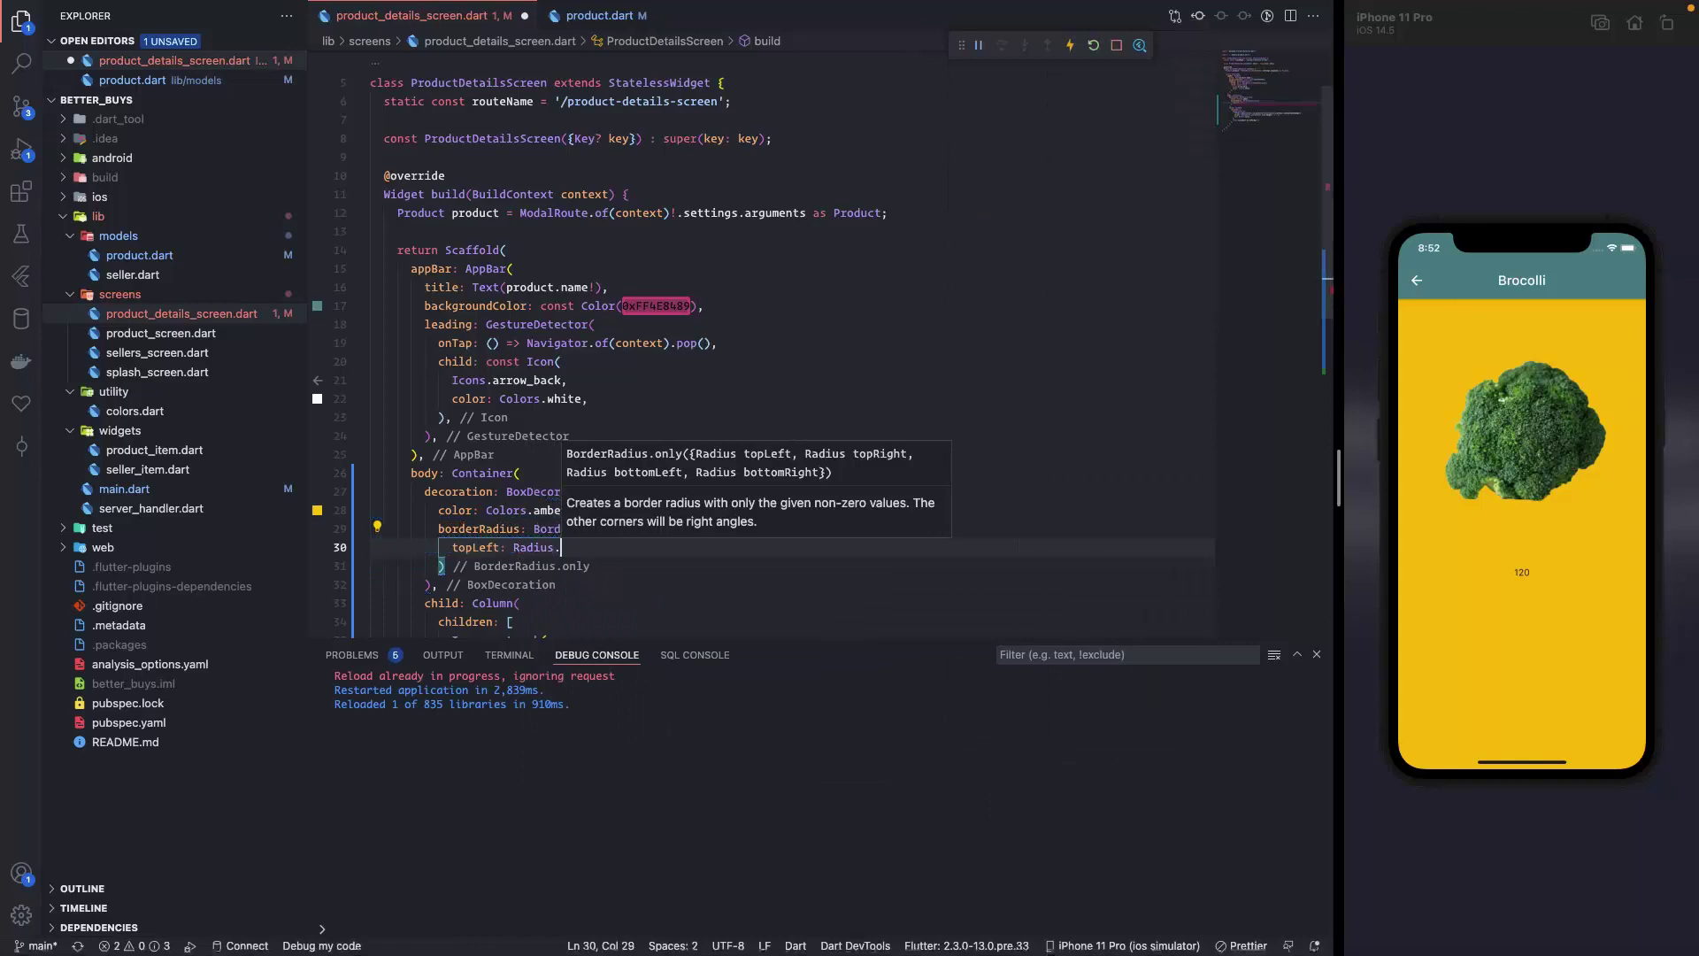
pyautogui.write('.')
pyautogui.press('Down')
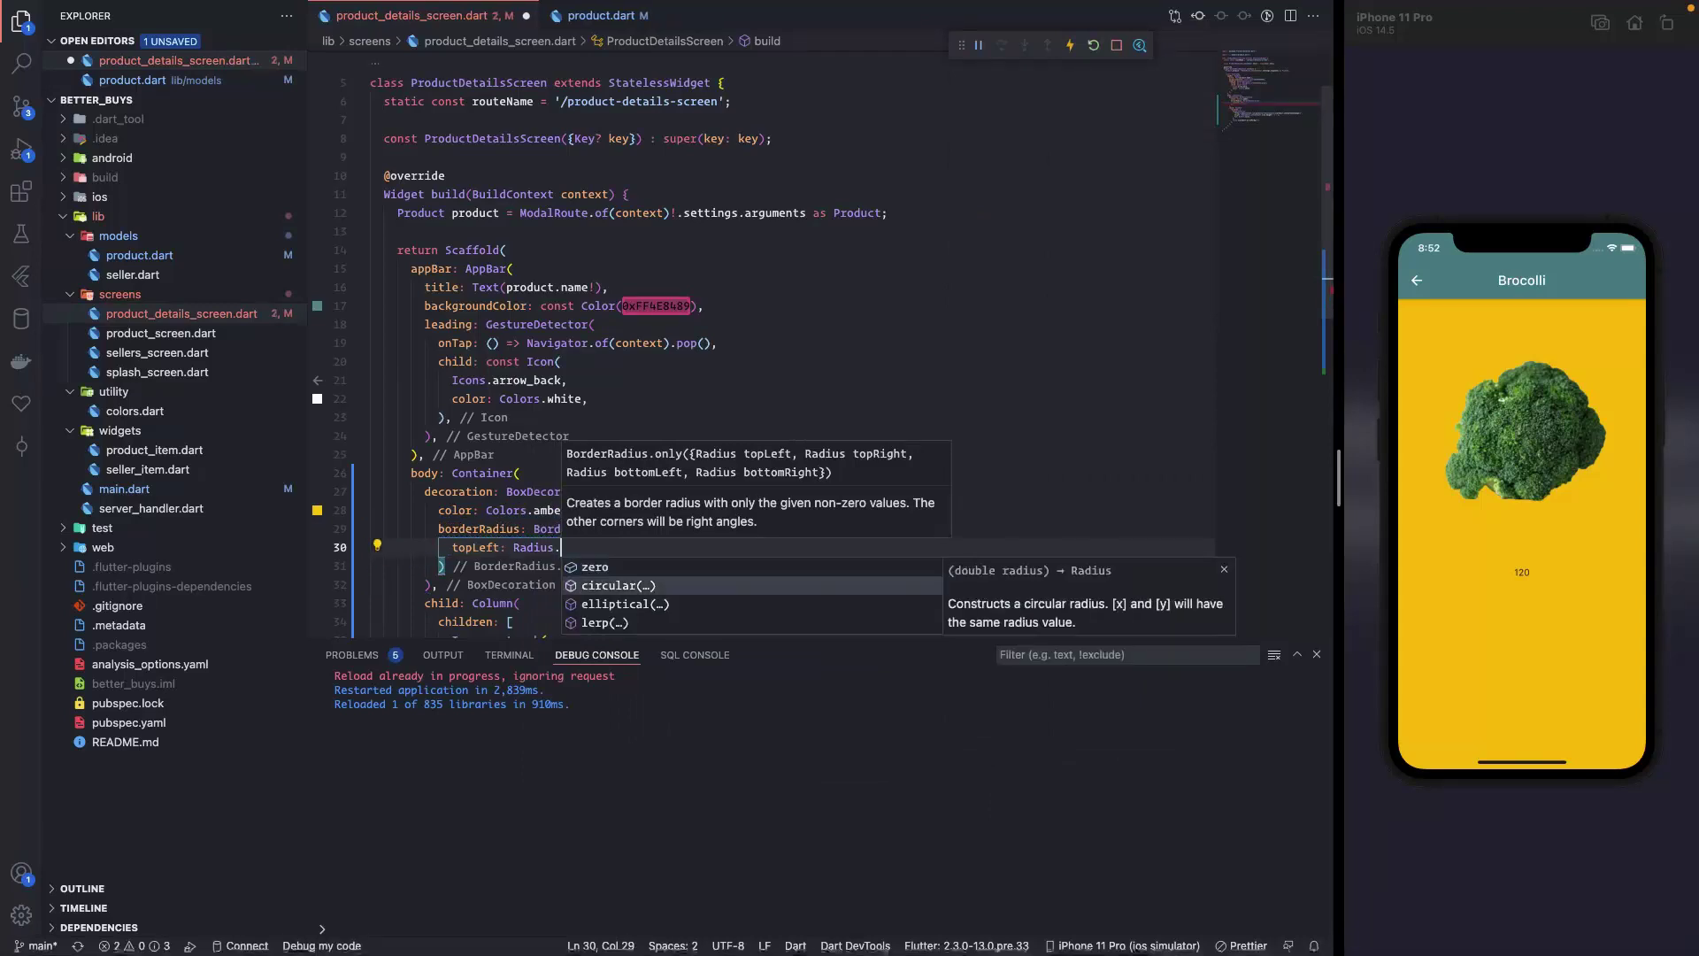
pyautogui.press('Return')
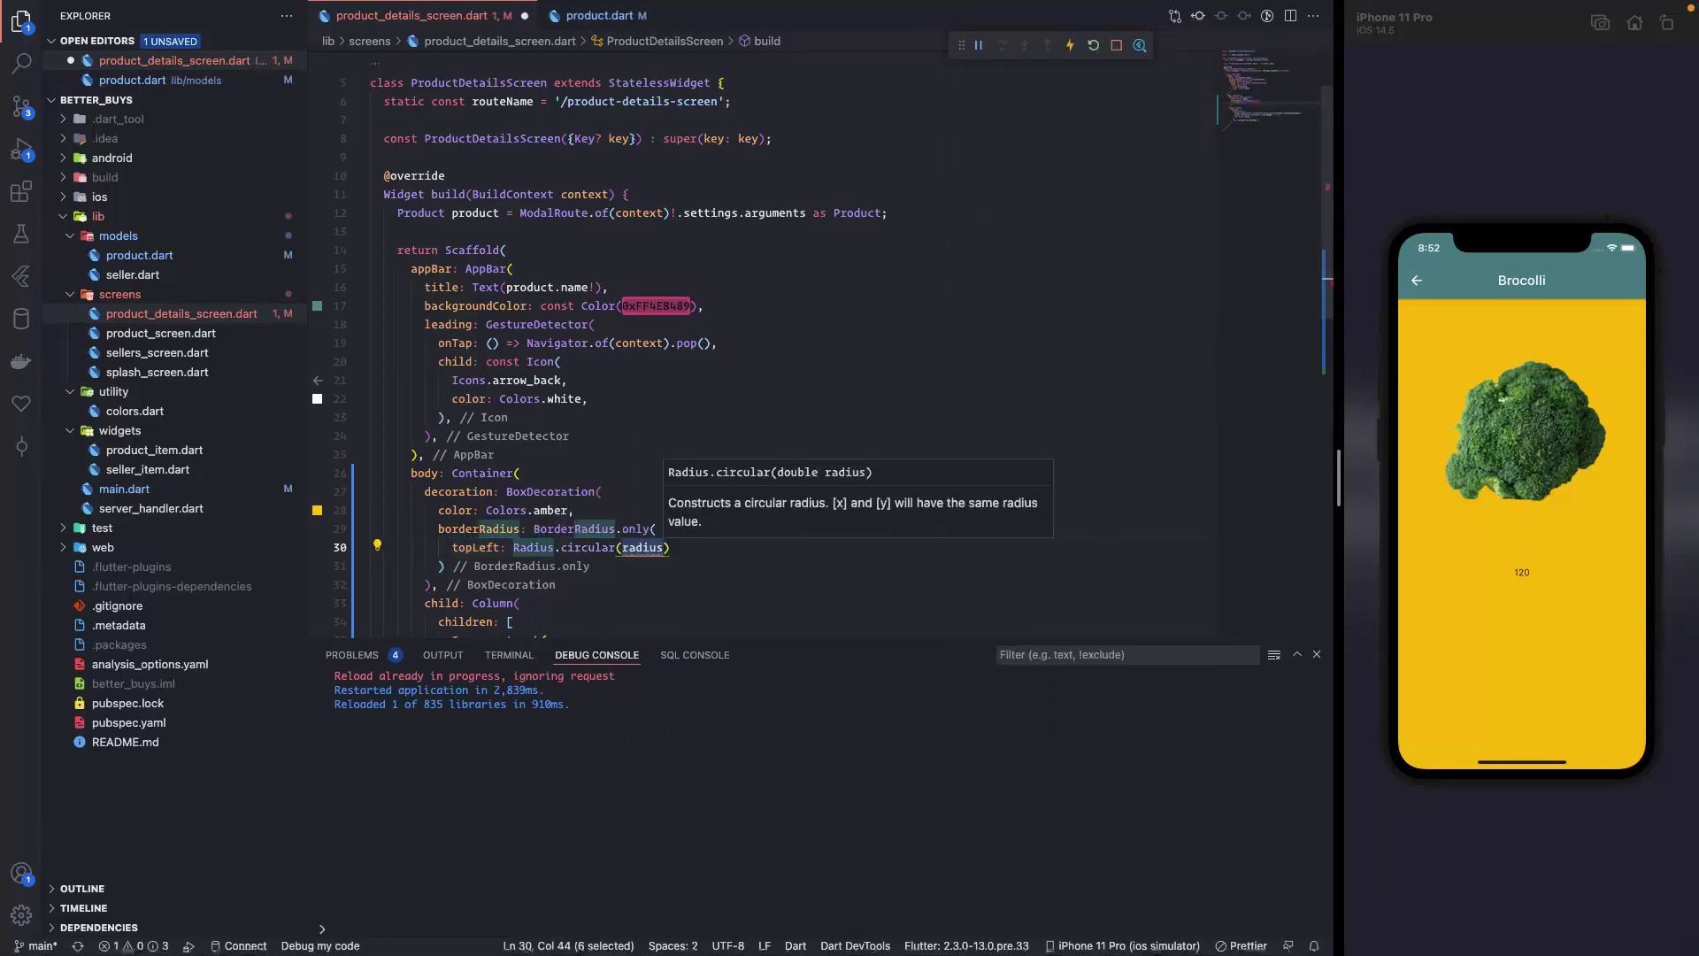
pyautogui.write('10.0')
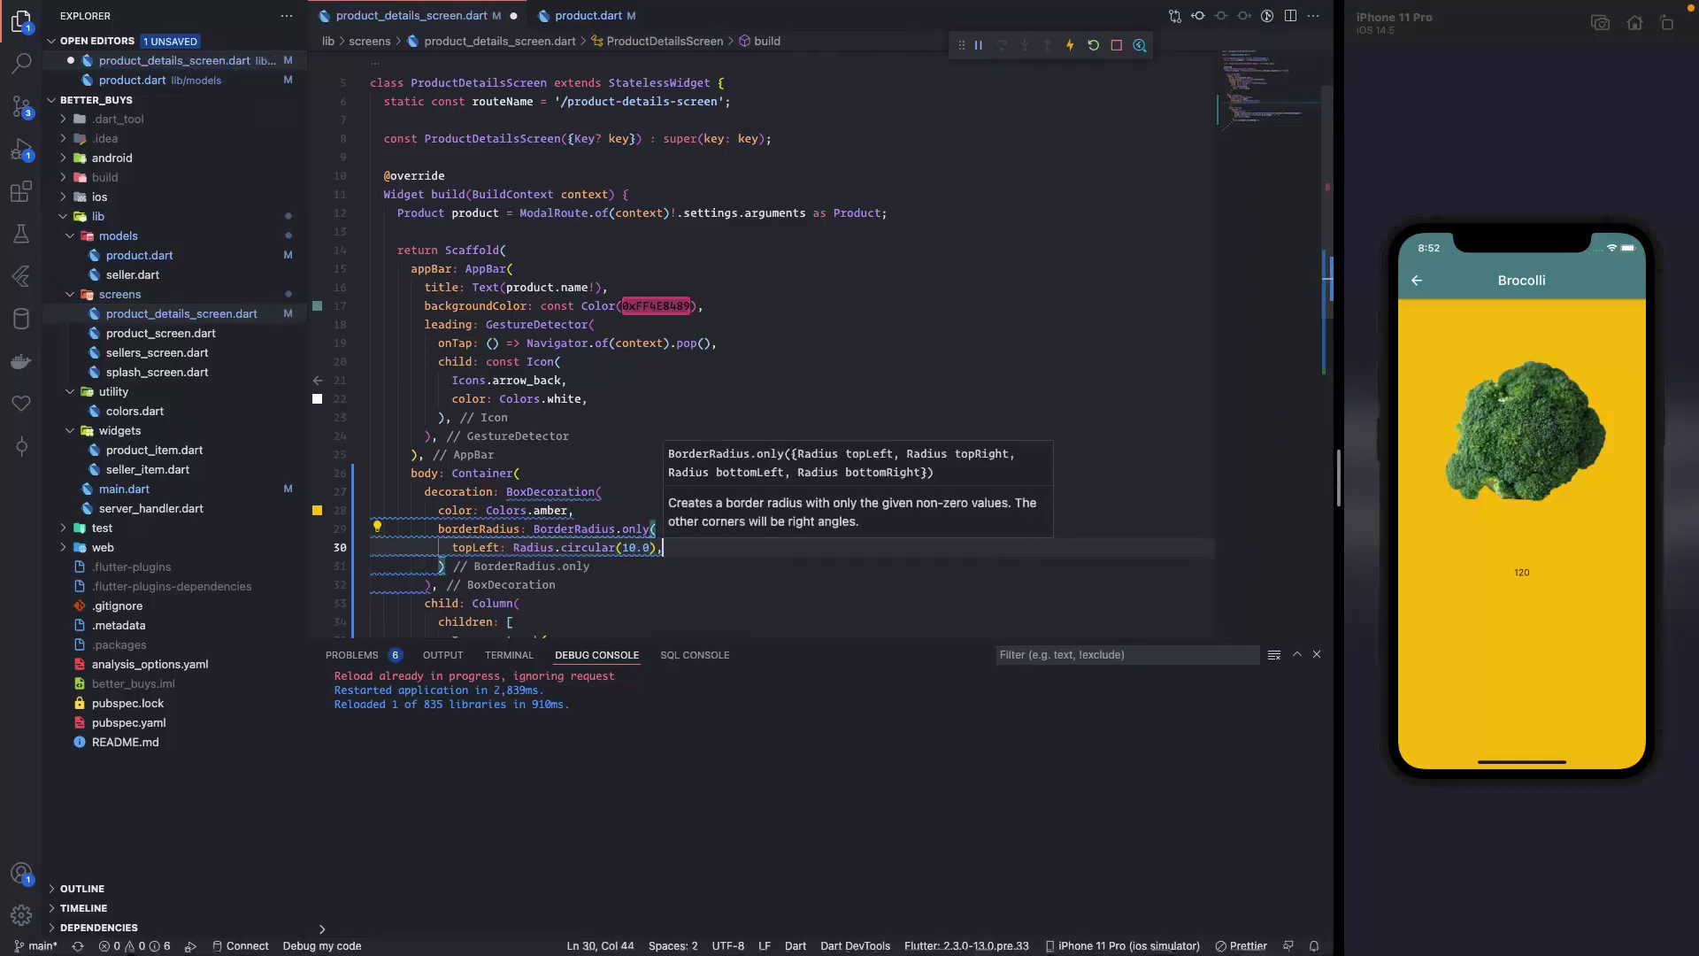
pyautogui.press('Down')
pyautogui.write(',')
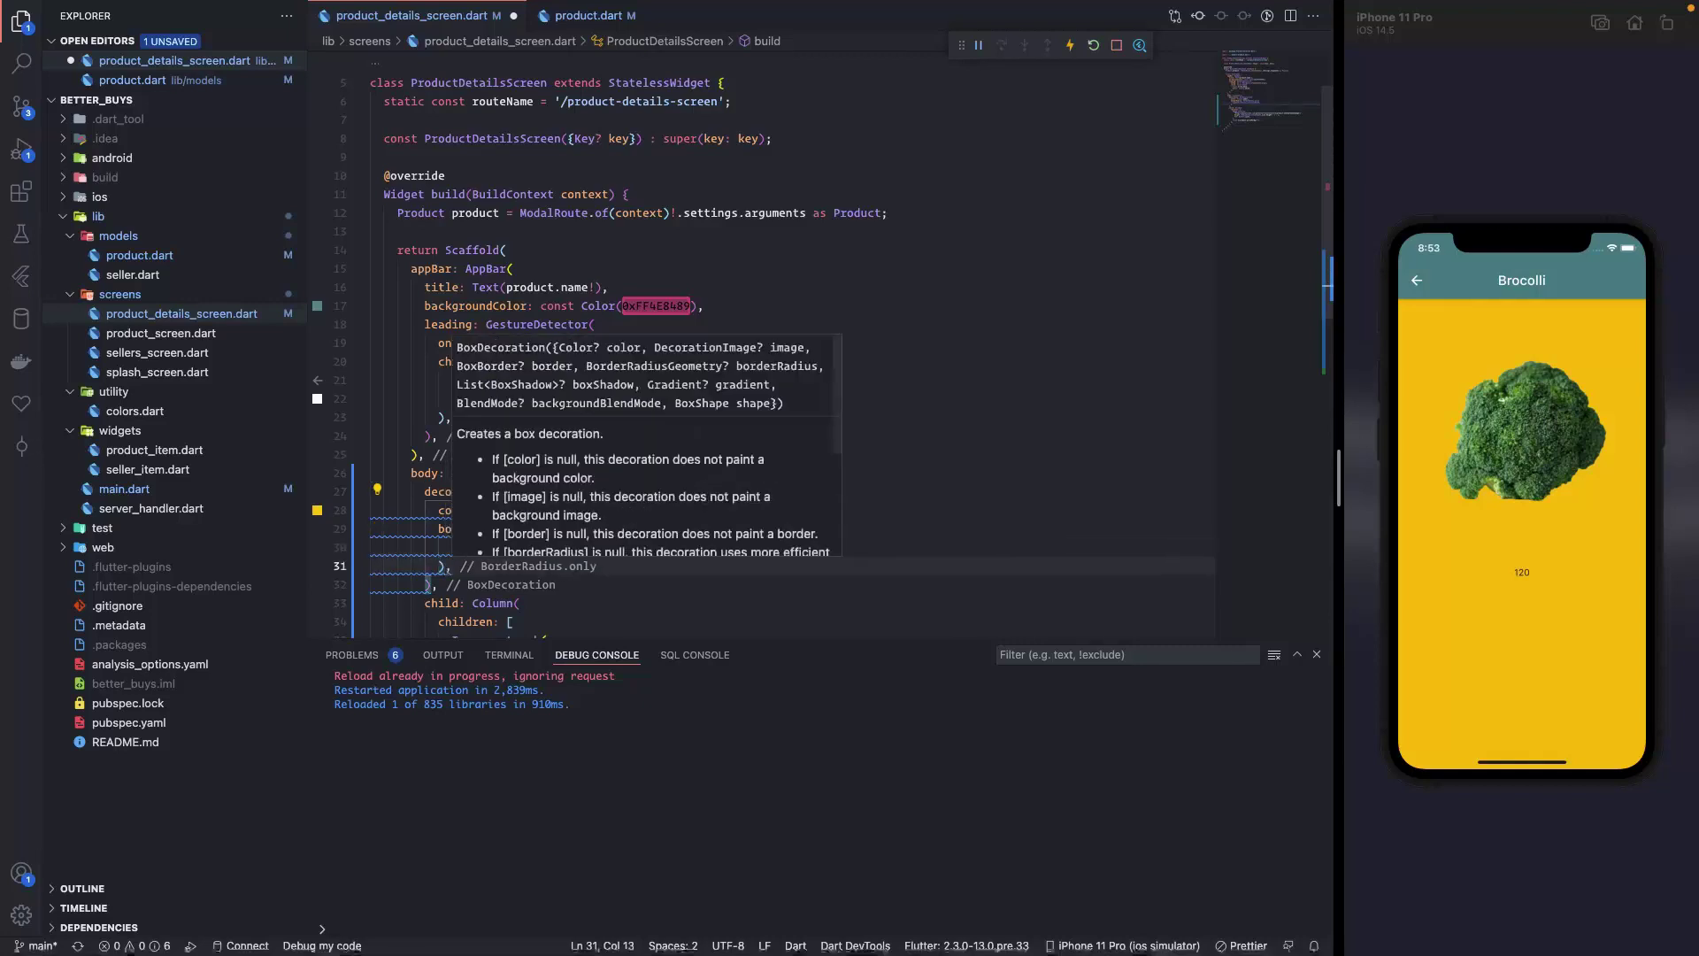
pyautogui.press('Down')
pyautogui.write(',')
pyautogui.click(698, 550)
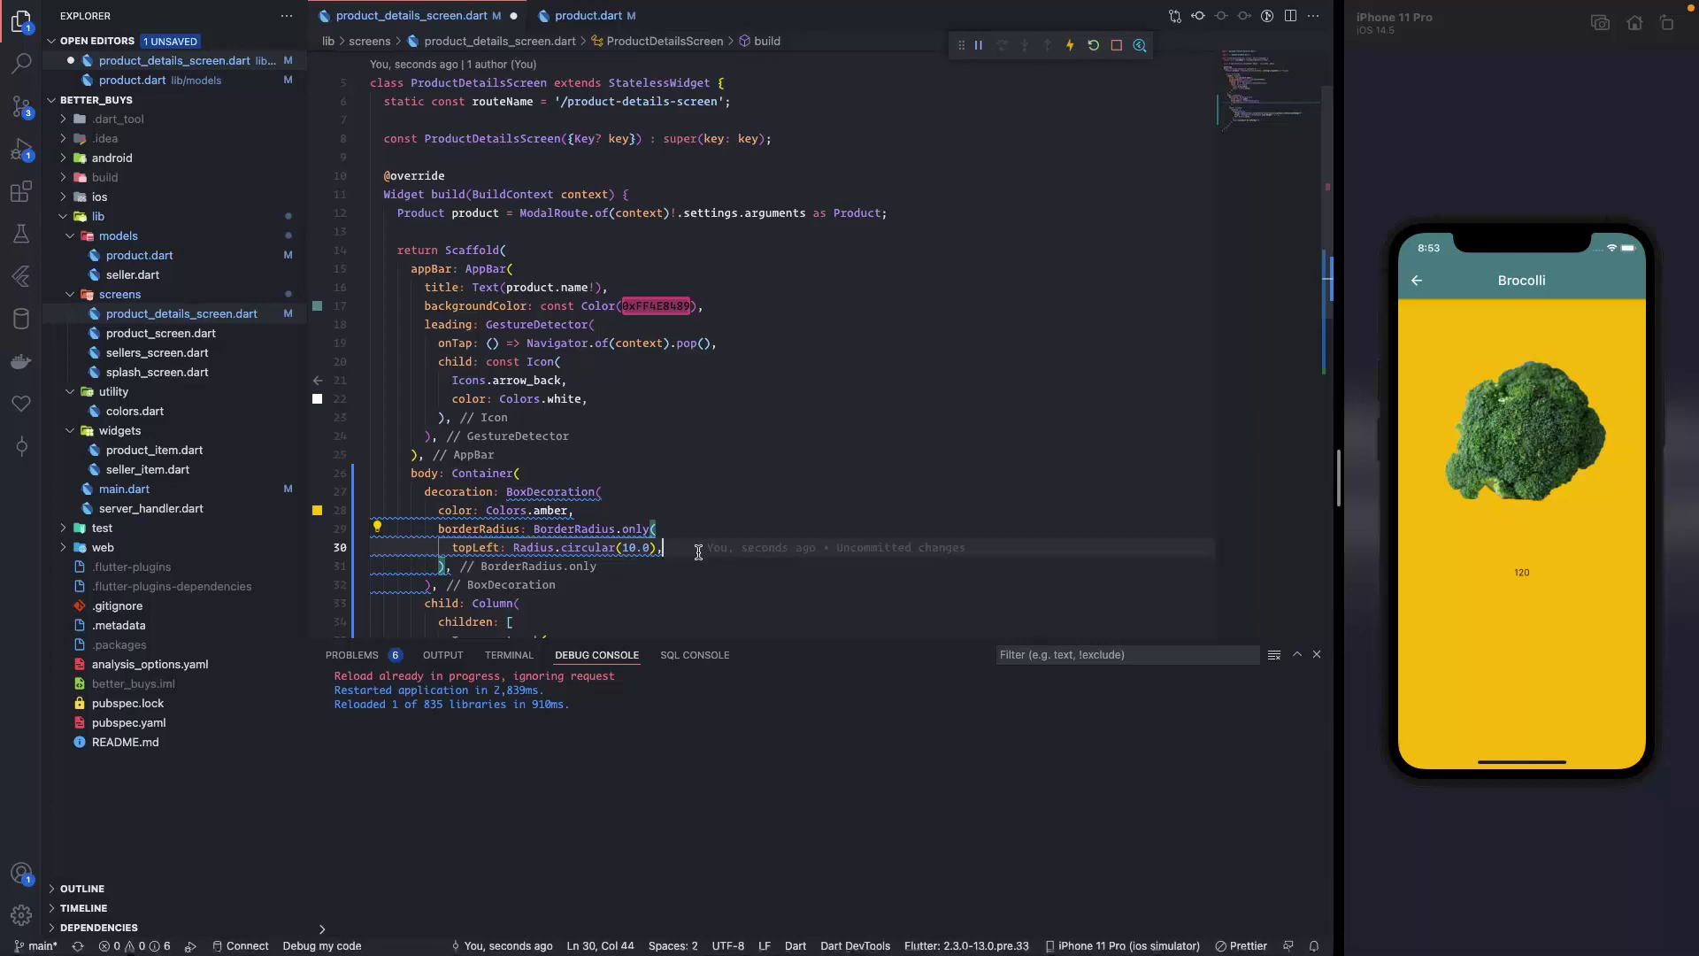
pyautogui.hotkey('ctrl', 's')
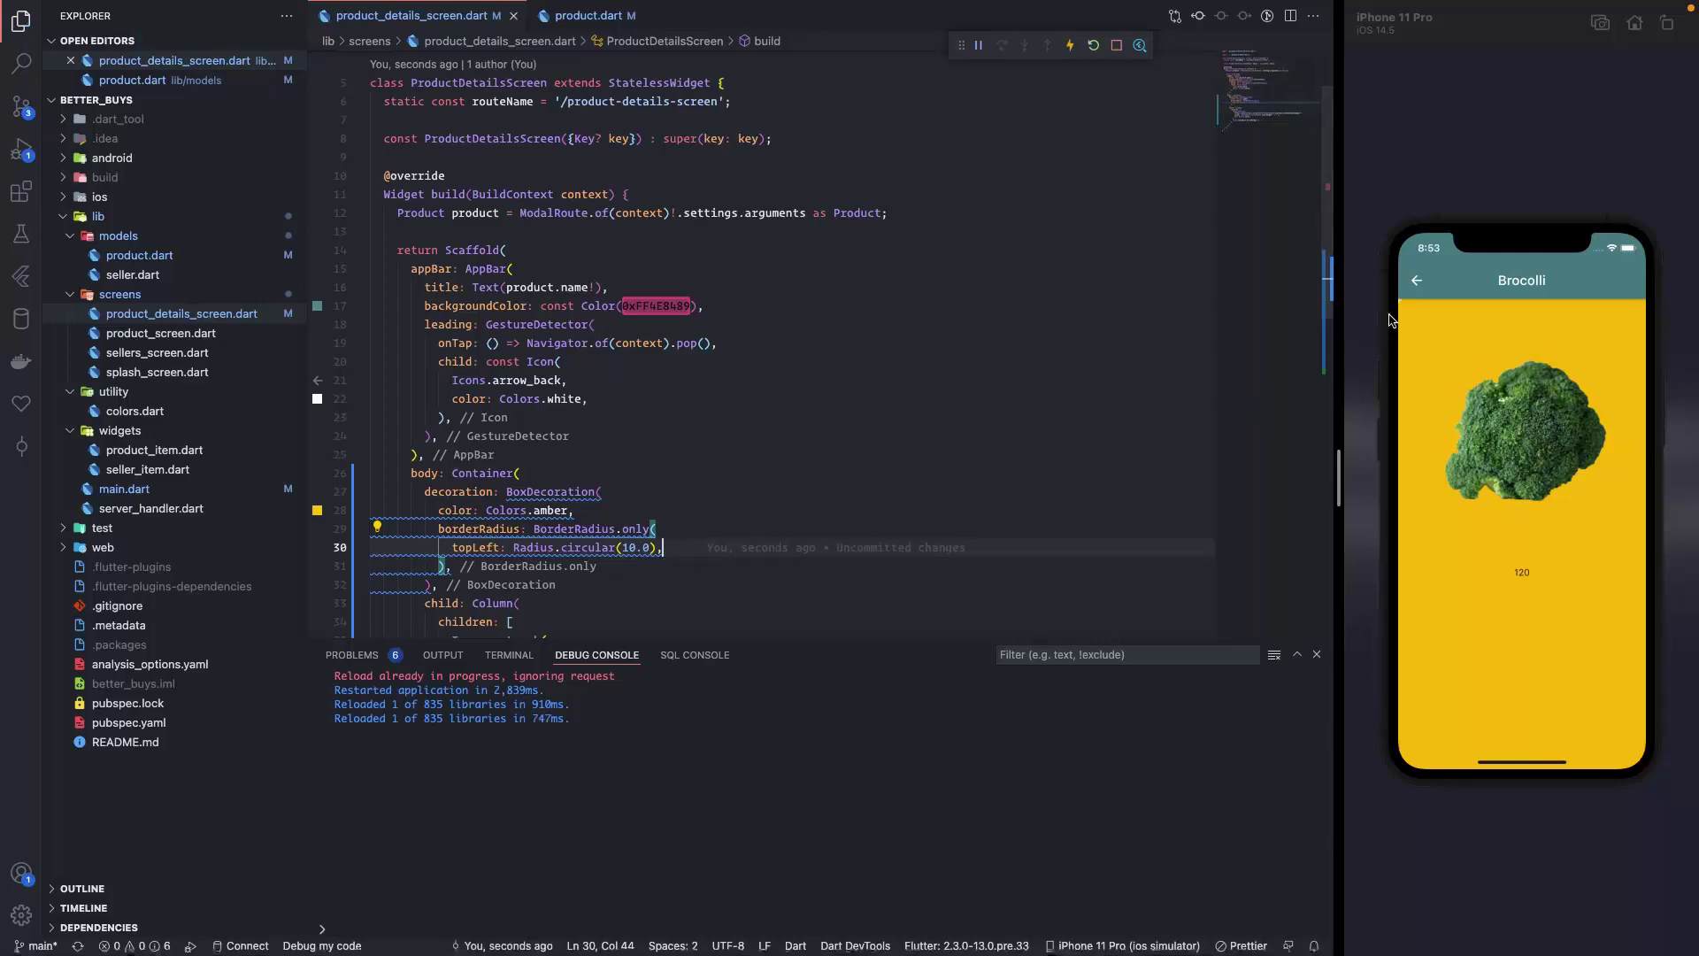
# Change the top-left radius to 50.0, hot reload, then start a line for the top-right corner.
pyautogui.click(621, 547)
pyautogui.press('BackSpace')
pyautogui.write('5')
pyautogui.hotkey('ctrl', 's')
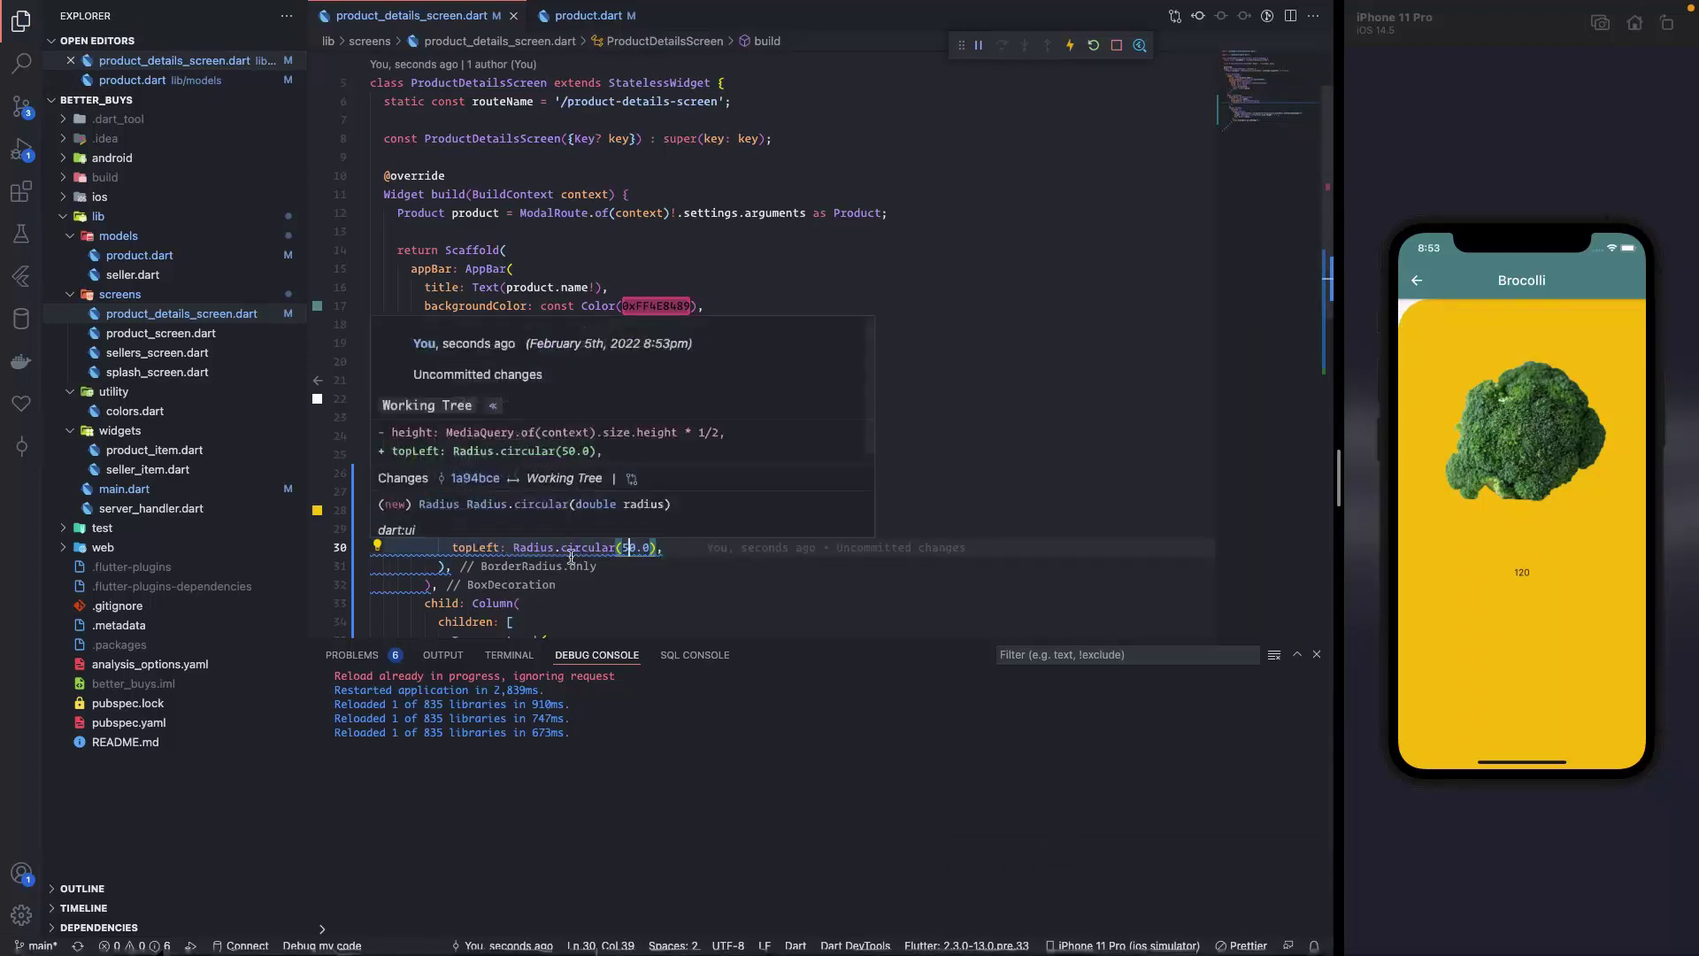
pyautogui.click(674, 549)
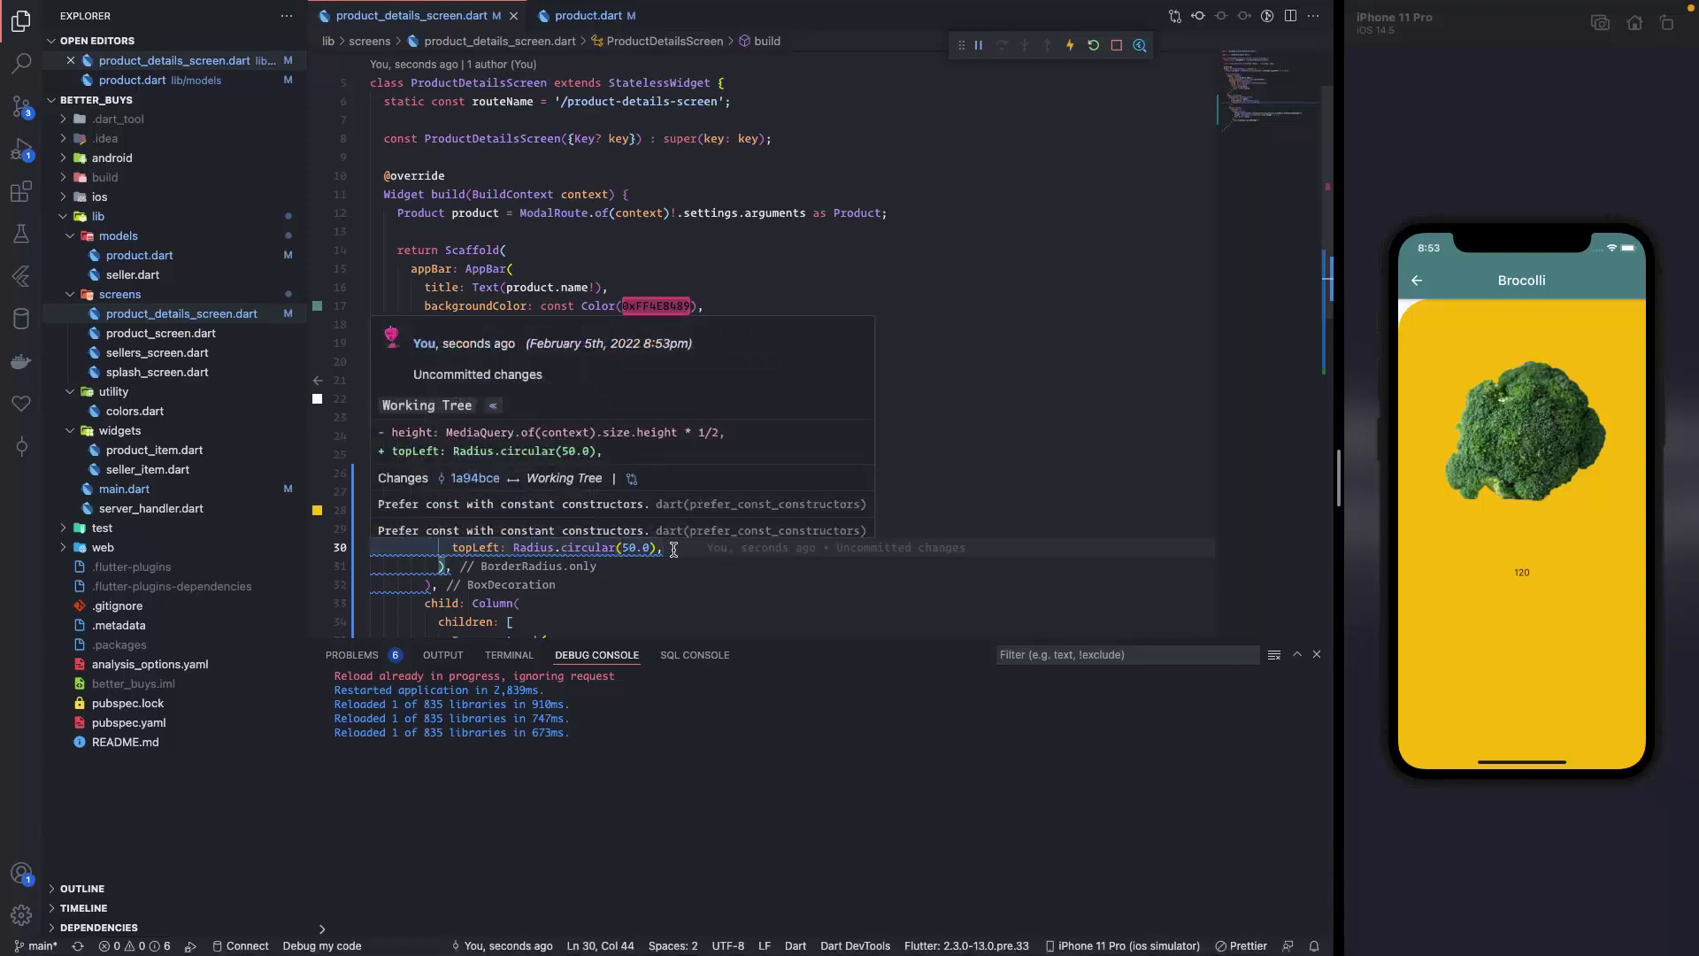
pyautogui.press('Return')
pyautogui.write('topRight')
pyautogui.write(' Radius')
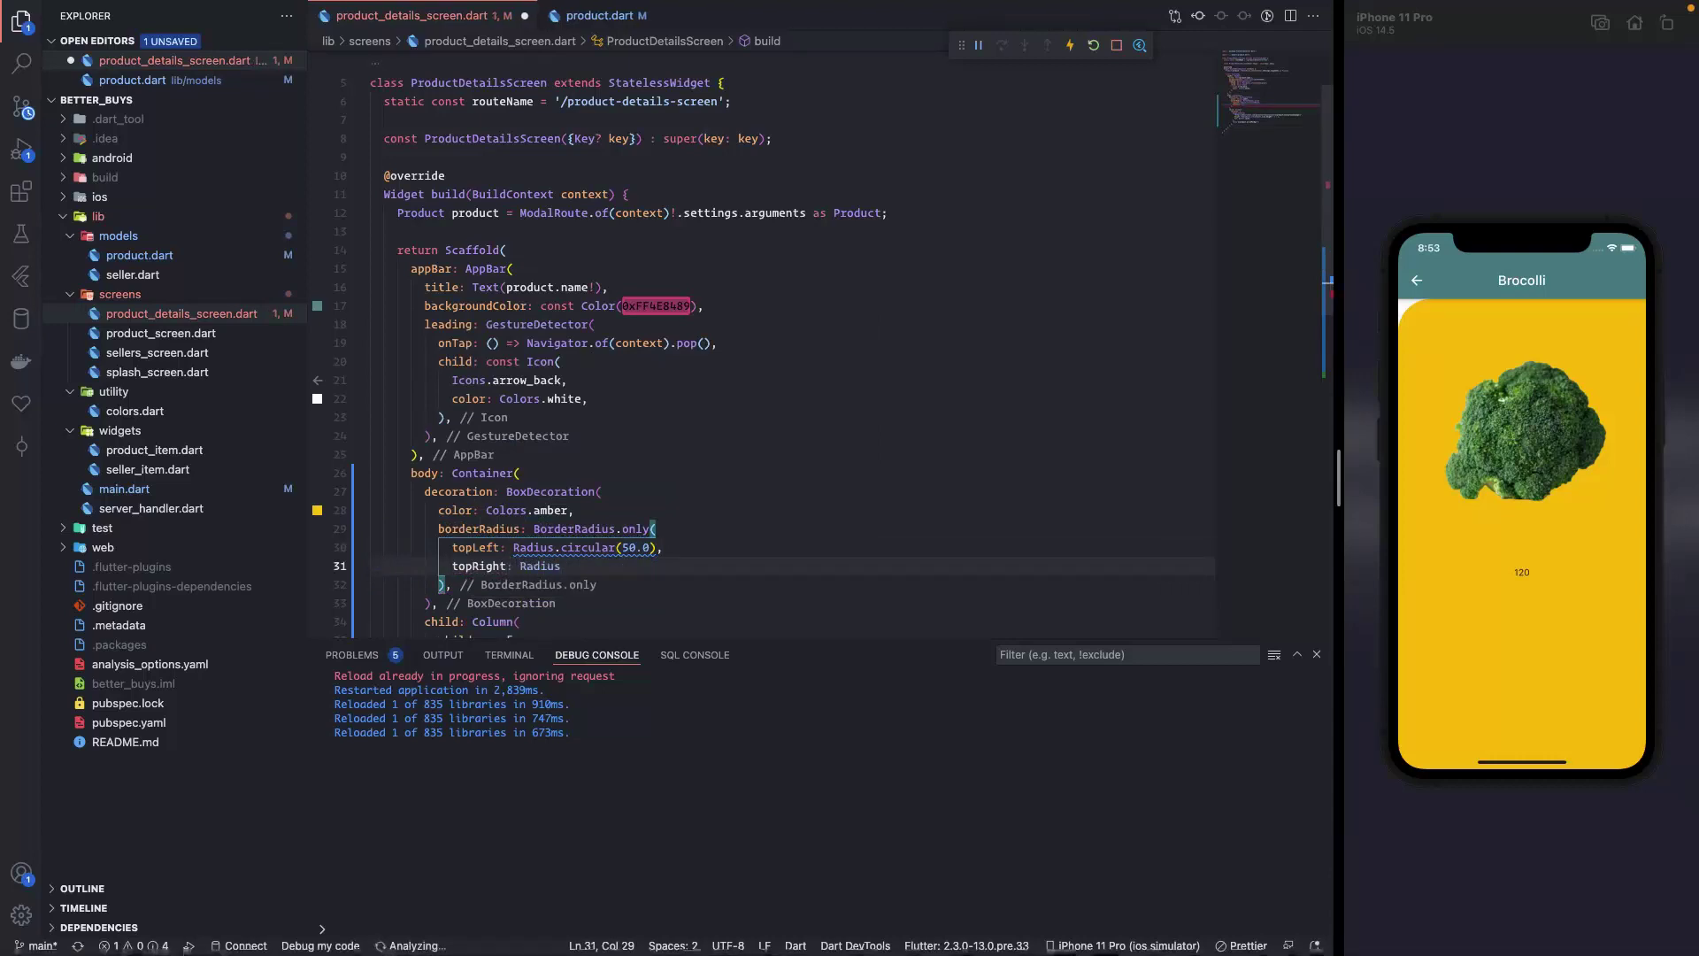
pyautogui.write('.cir')
# Give both topLeft and topRight a Radius.circular(40.0) and save to hot reload.
pyautogui.press('Tab')
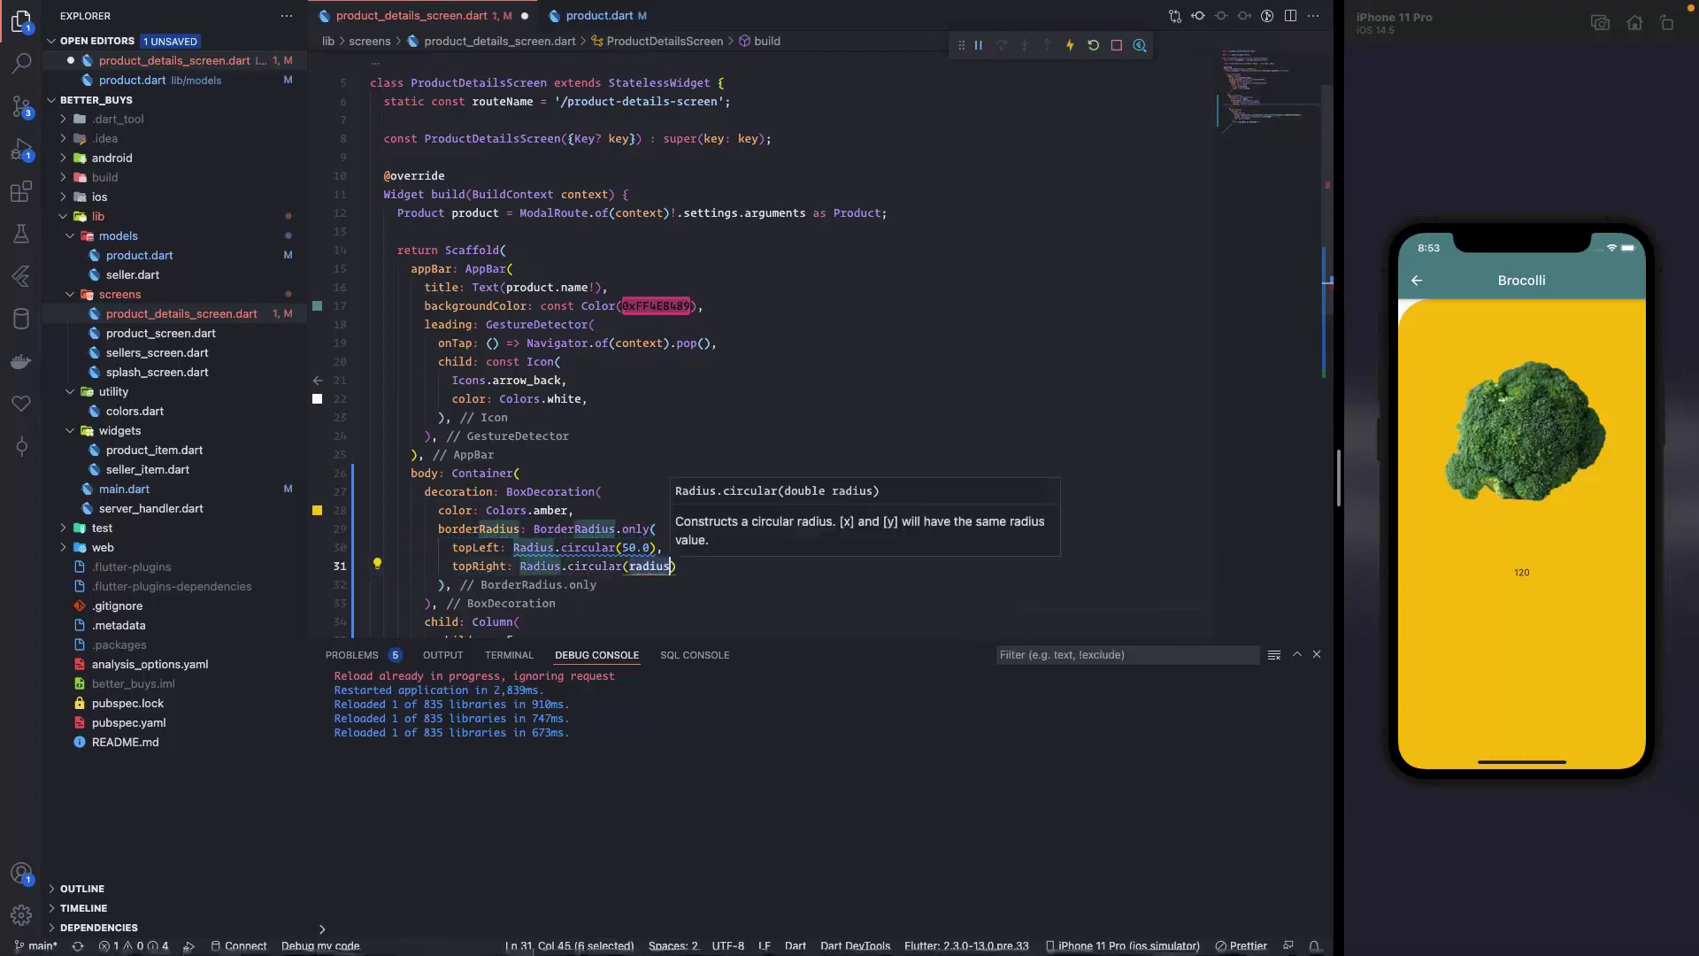
pyautogui.write('50.')
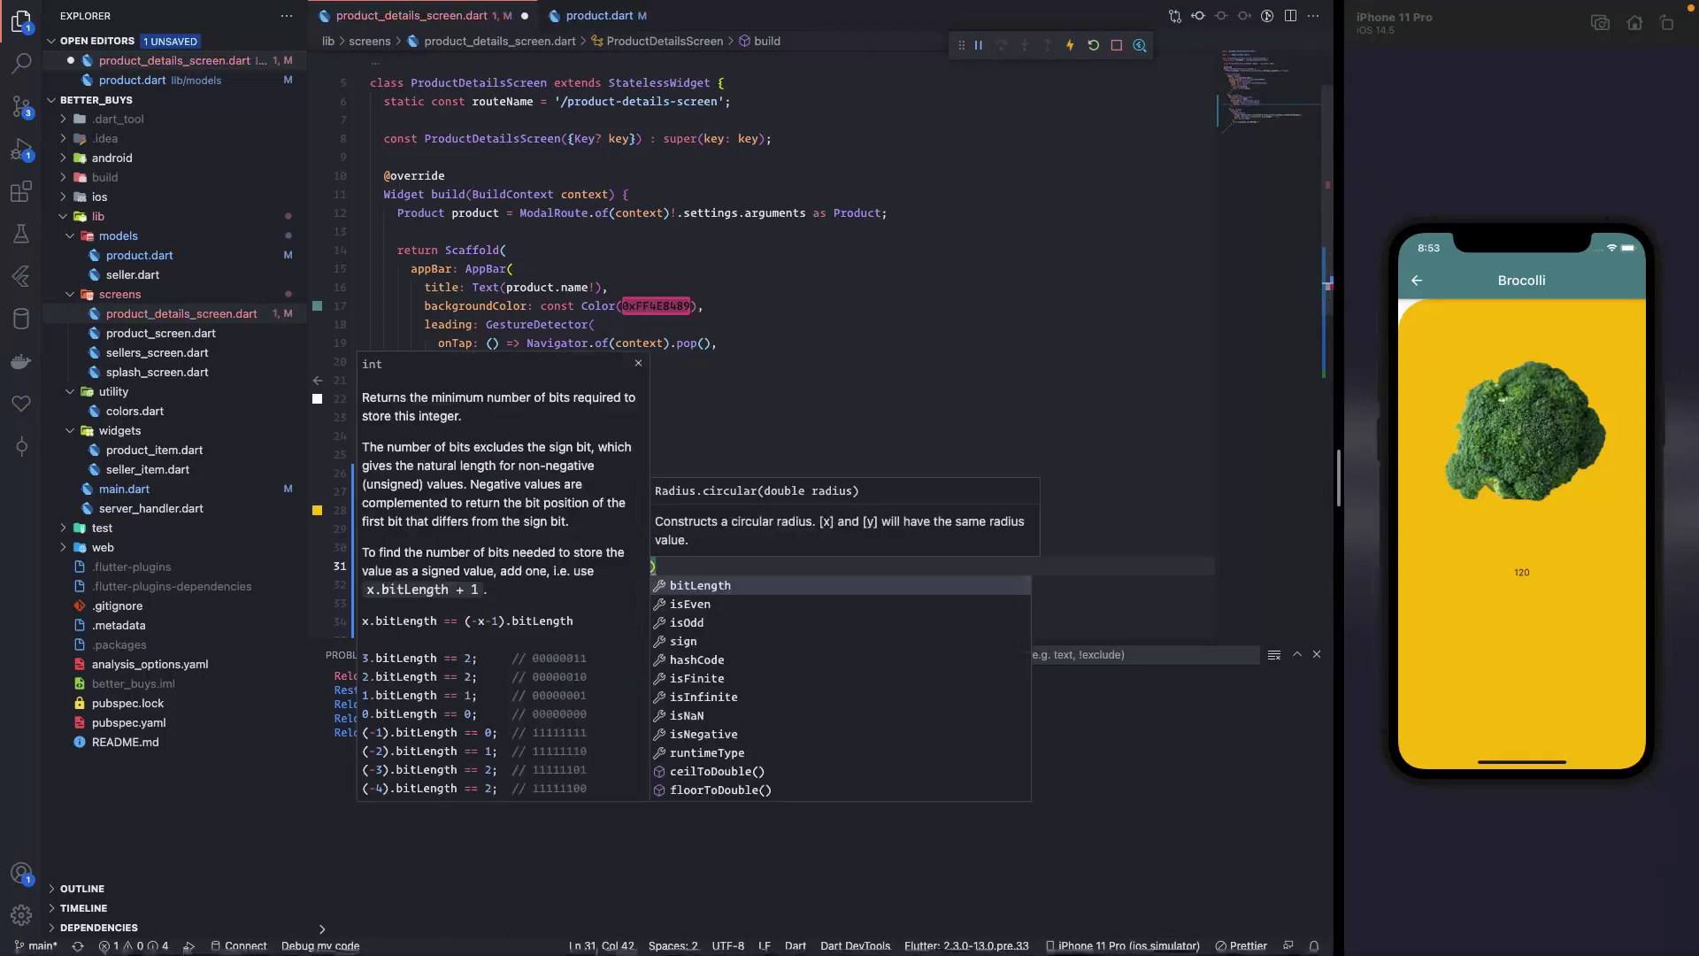
pyautogui.write('0),')
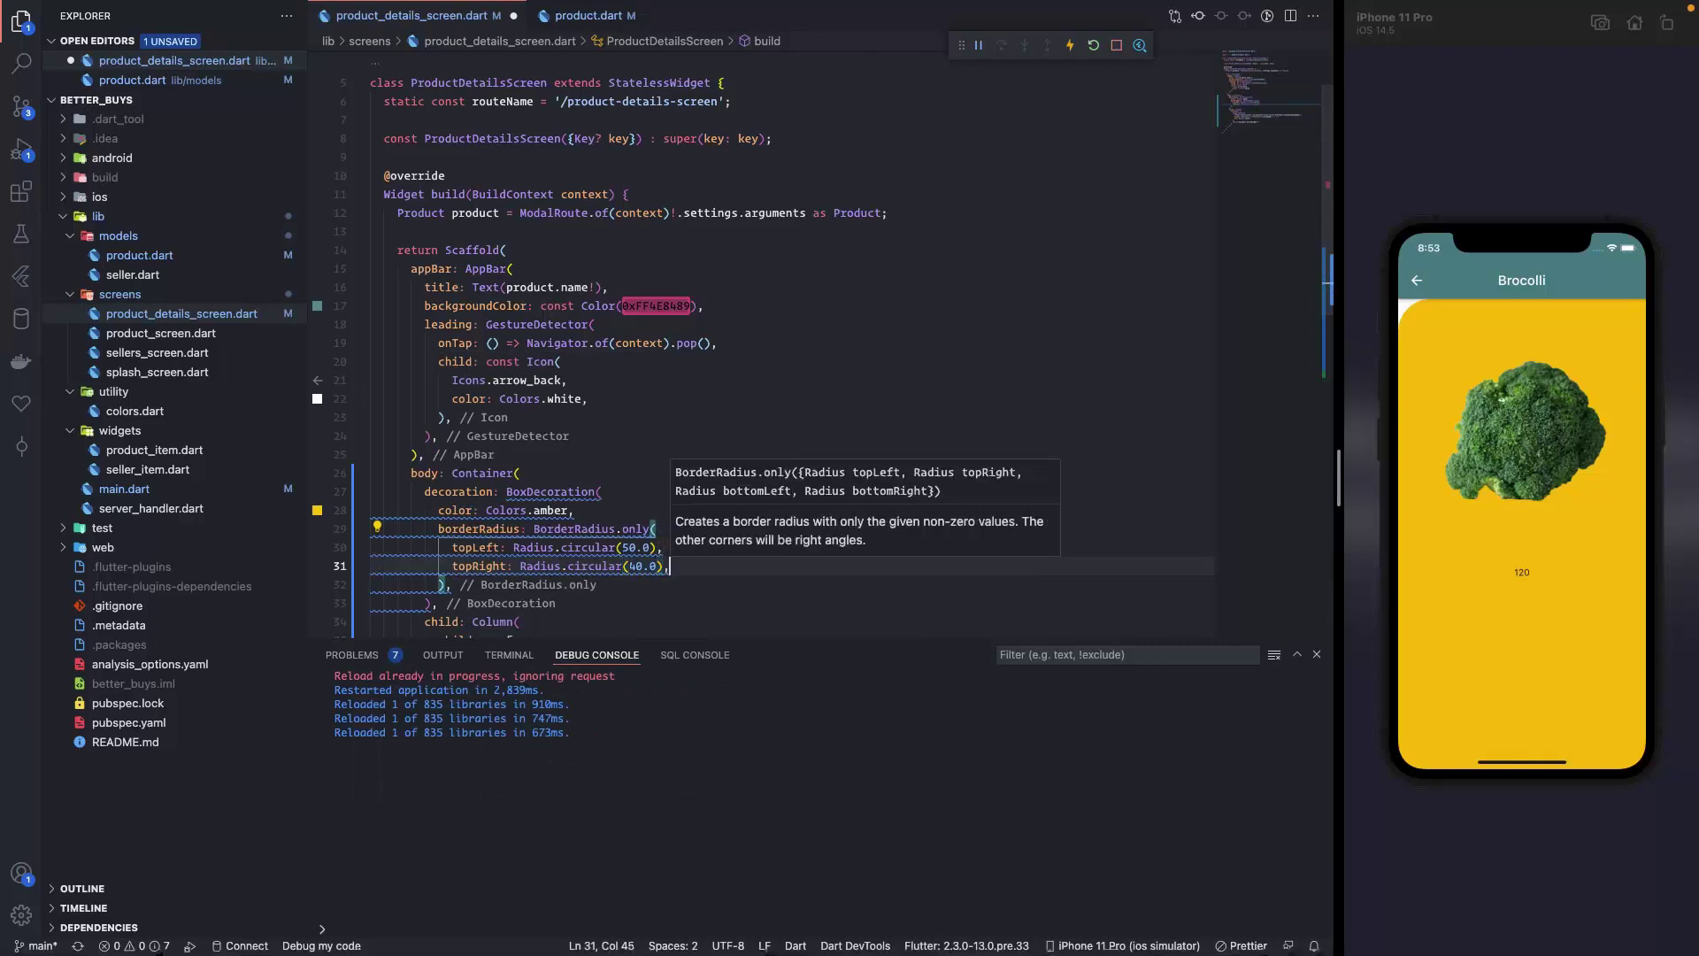
pyautogui.hotkey('ctrl', 's')
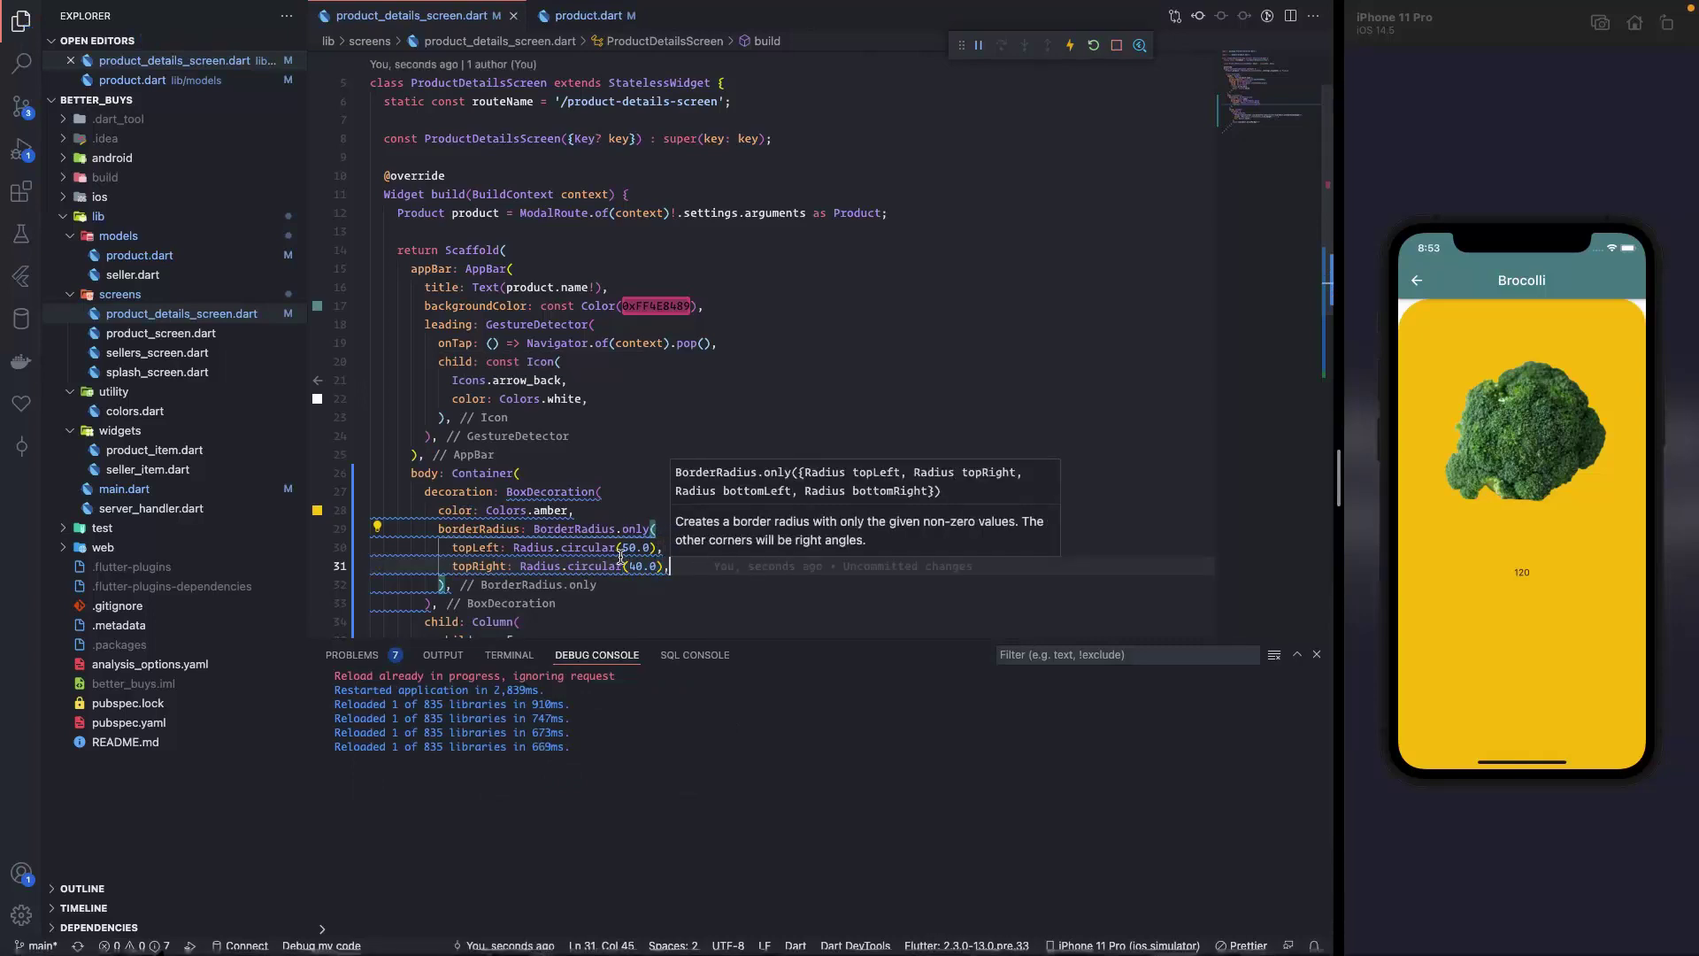
pyautogui.click(628, 549)
pyautogui.write('4')
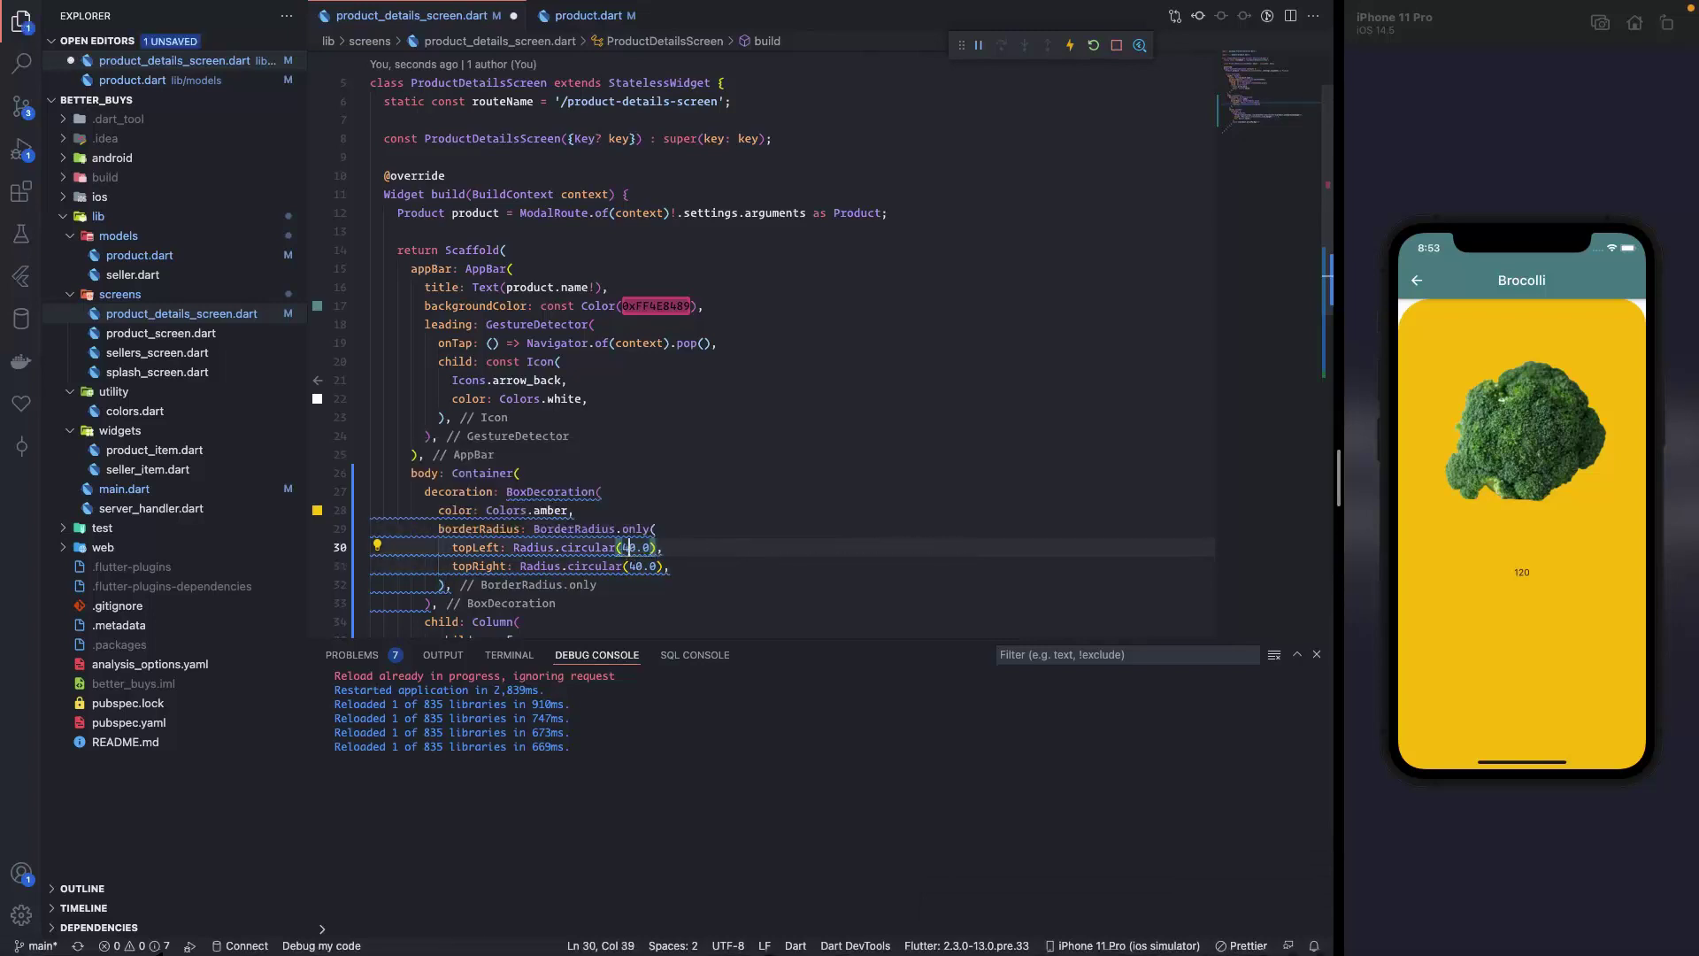
pyautogui.hotkey('ctrl', 's')
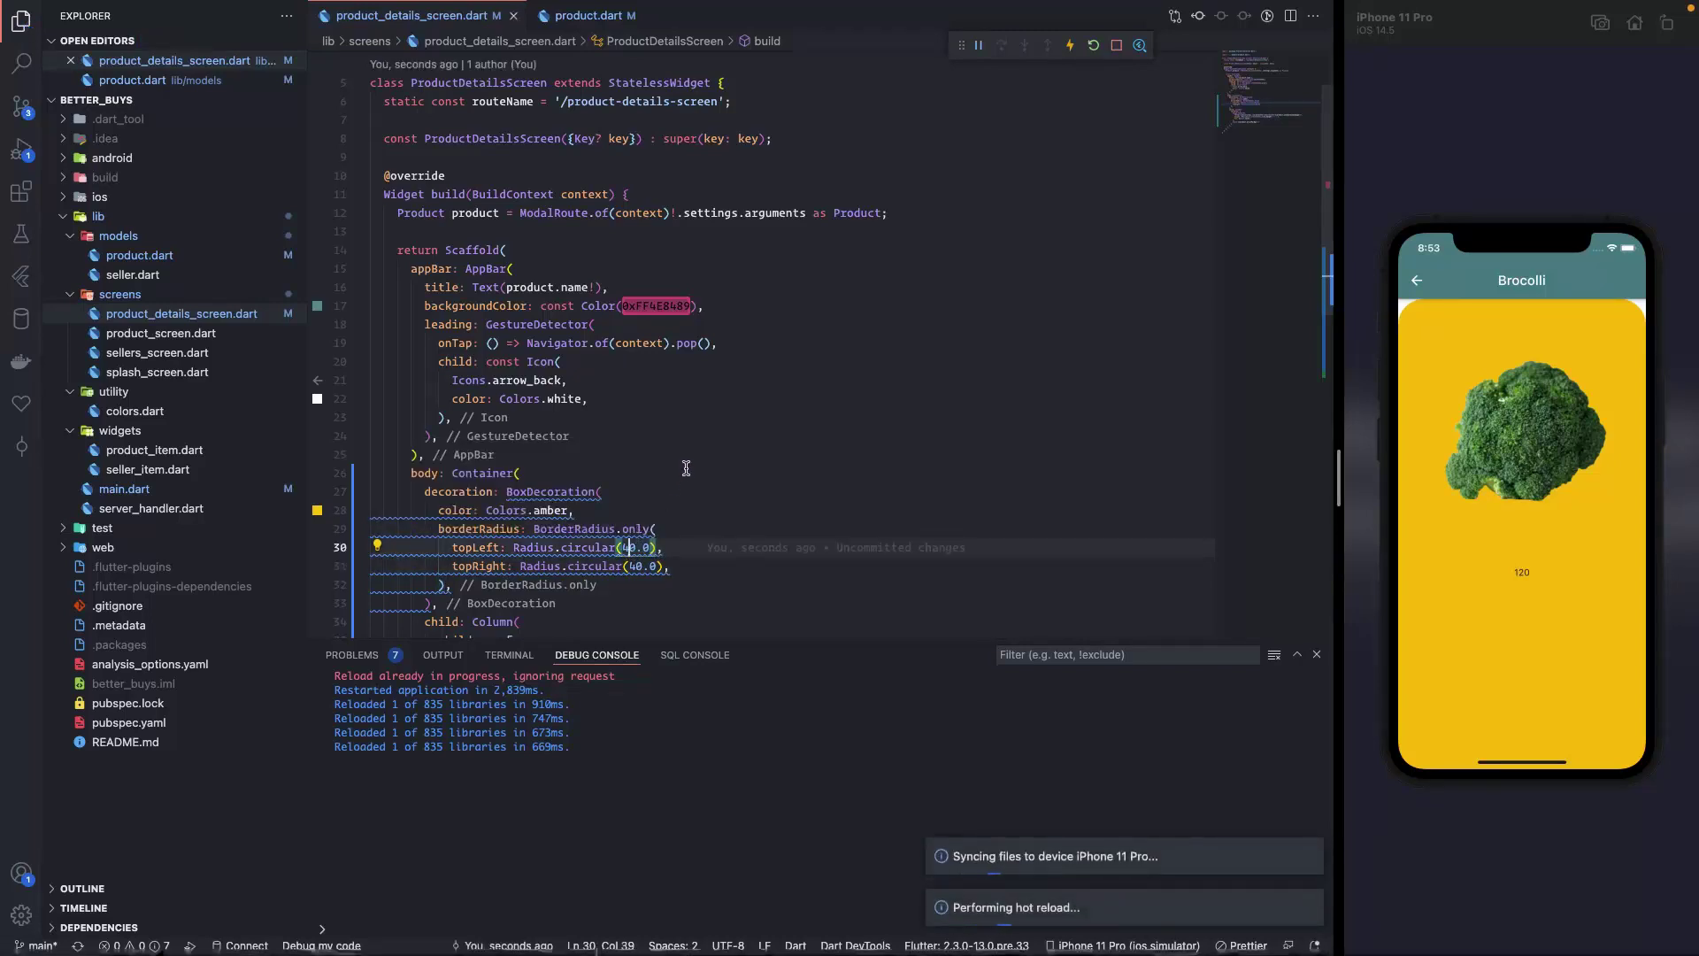
pyautogui.click(724, 491)
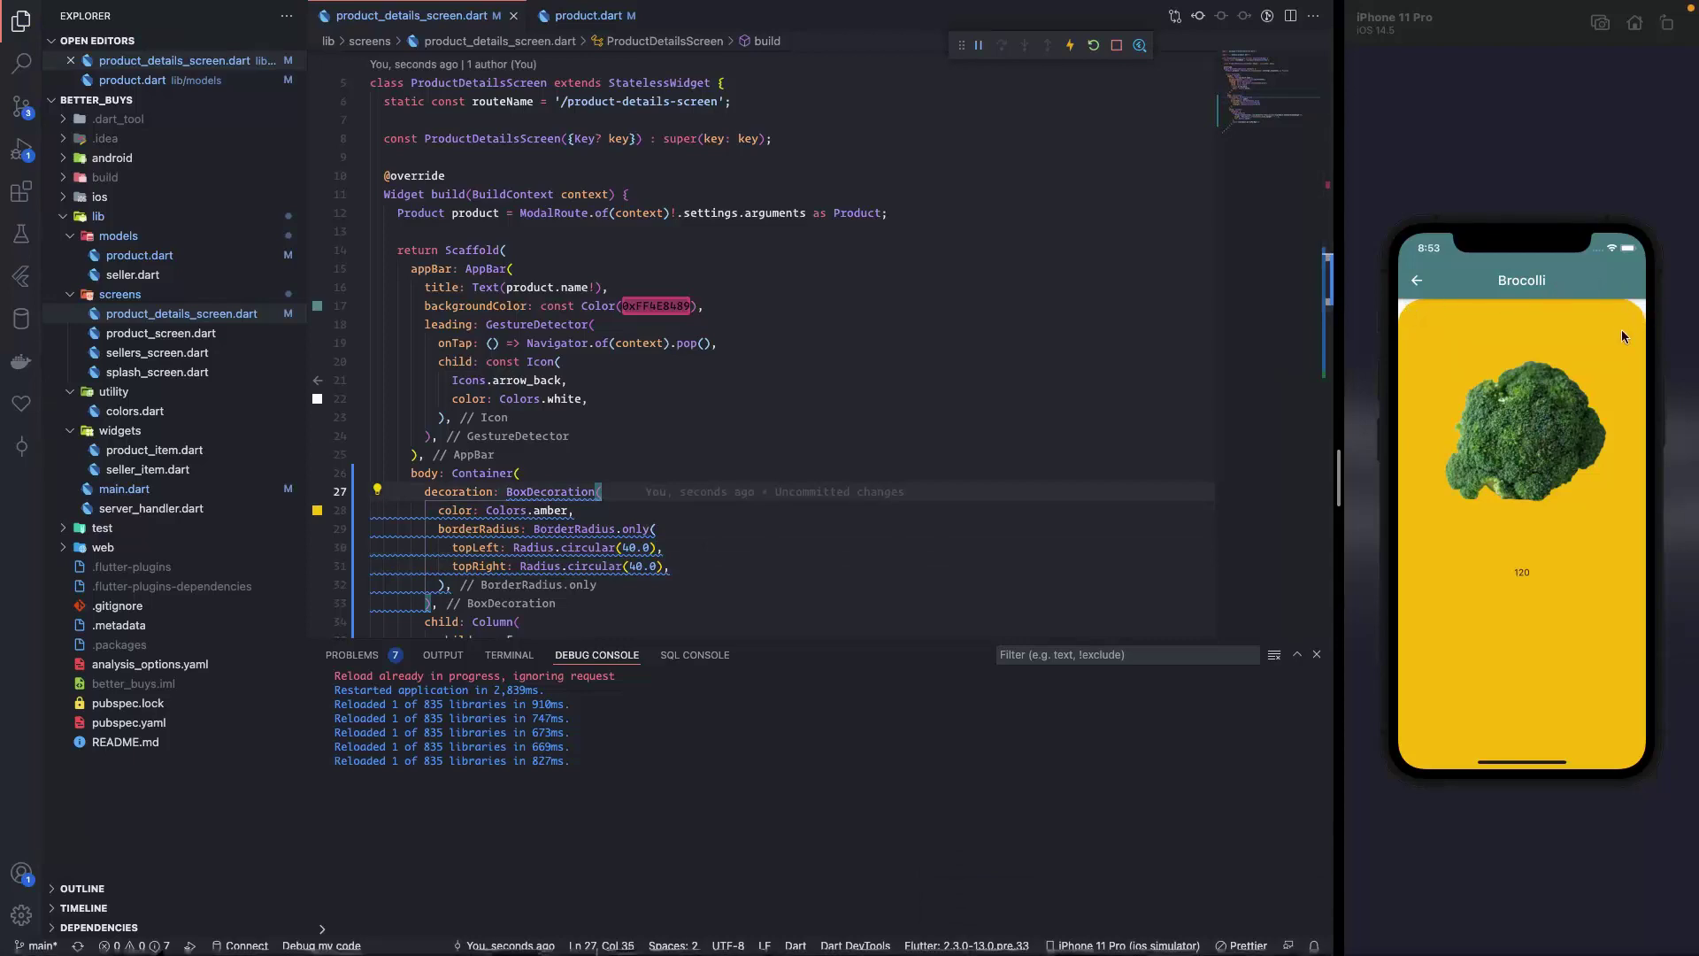
# Compare the rounded amber container with the Figma mockup via Mission Control and return to the code desktop.
pyautogui.hotkey('ctrl', 'Up')
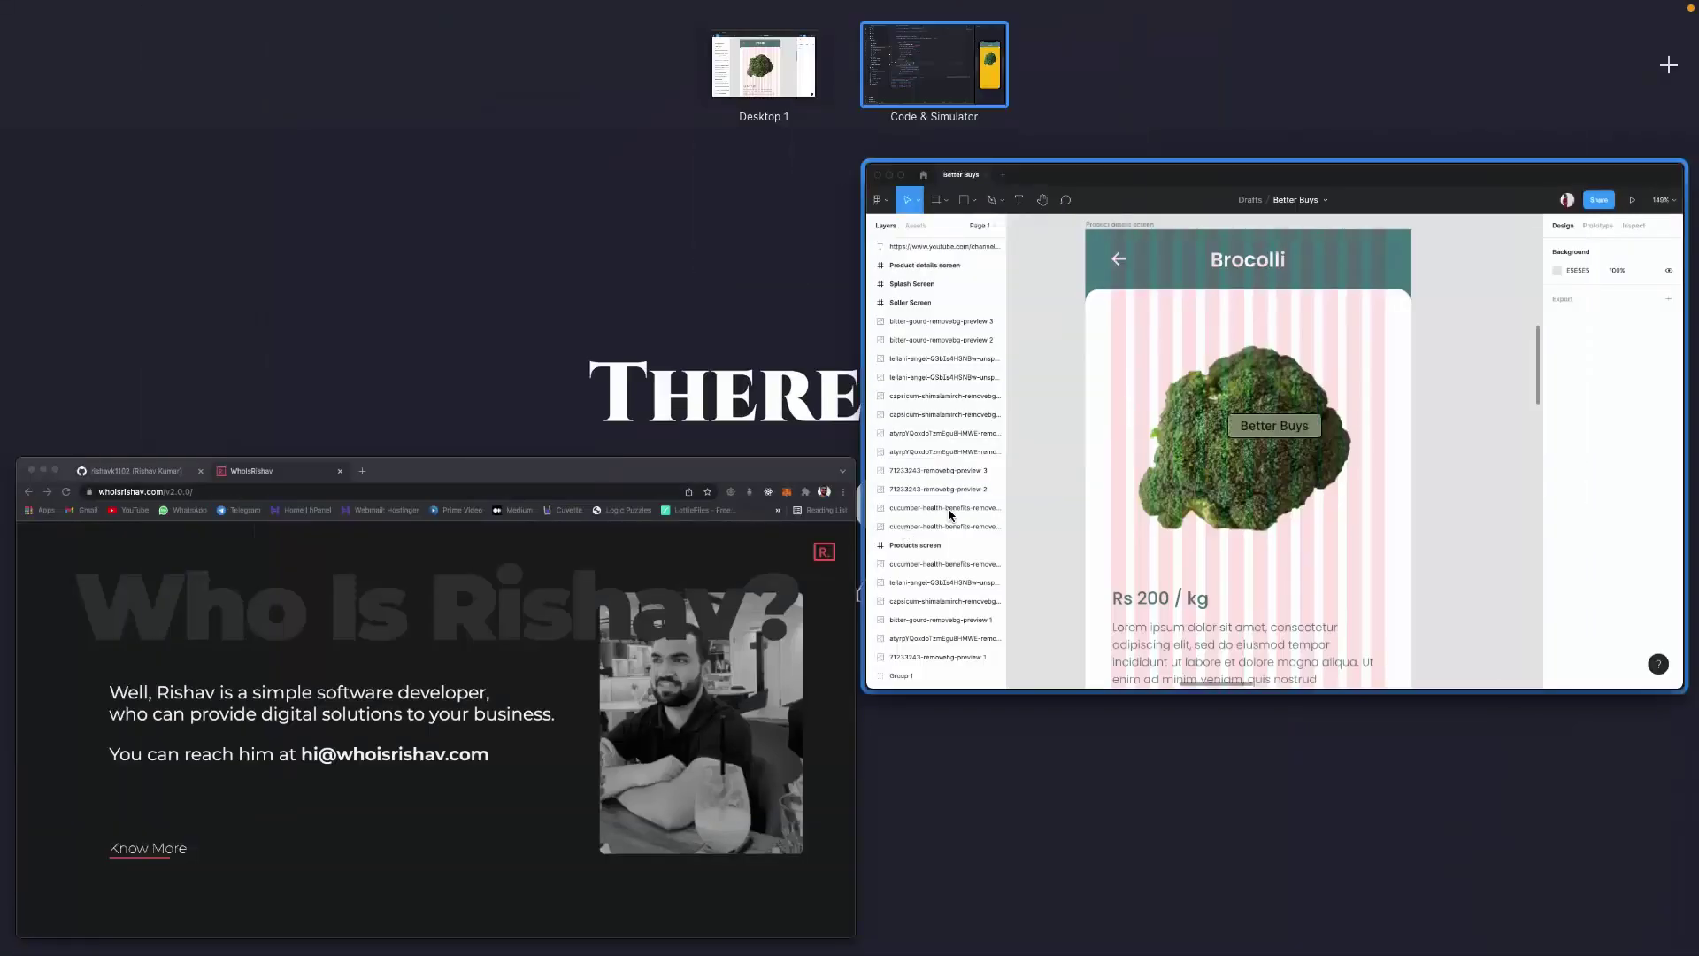
pyautogui.click(1248, 323)
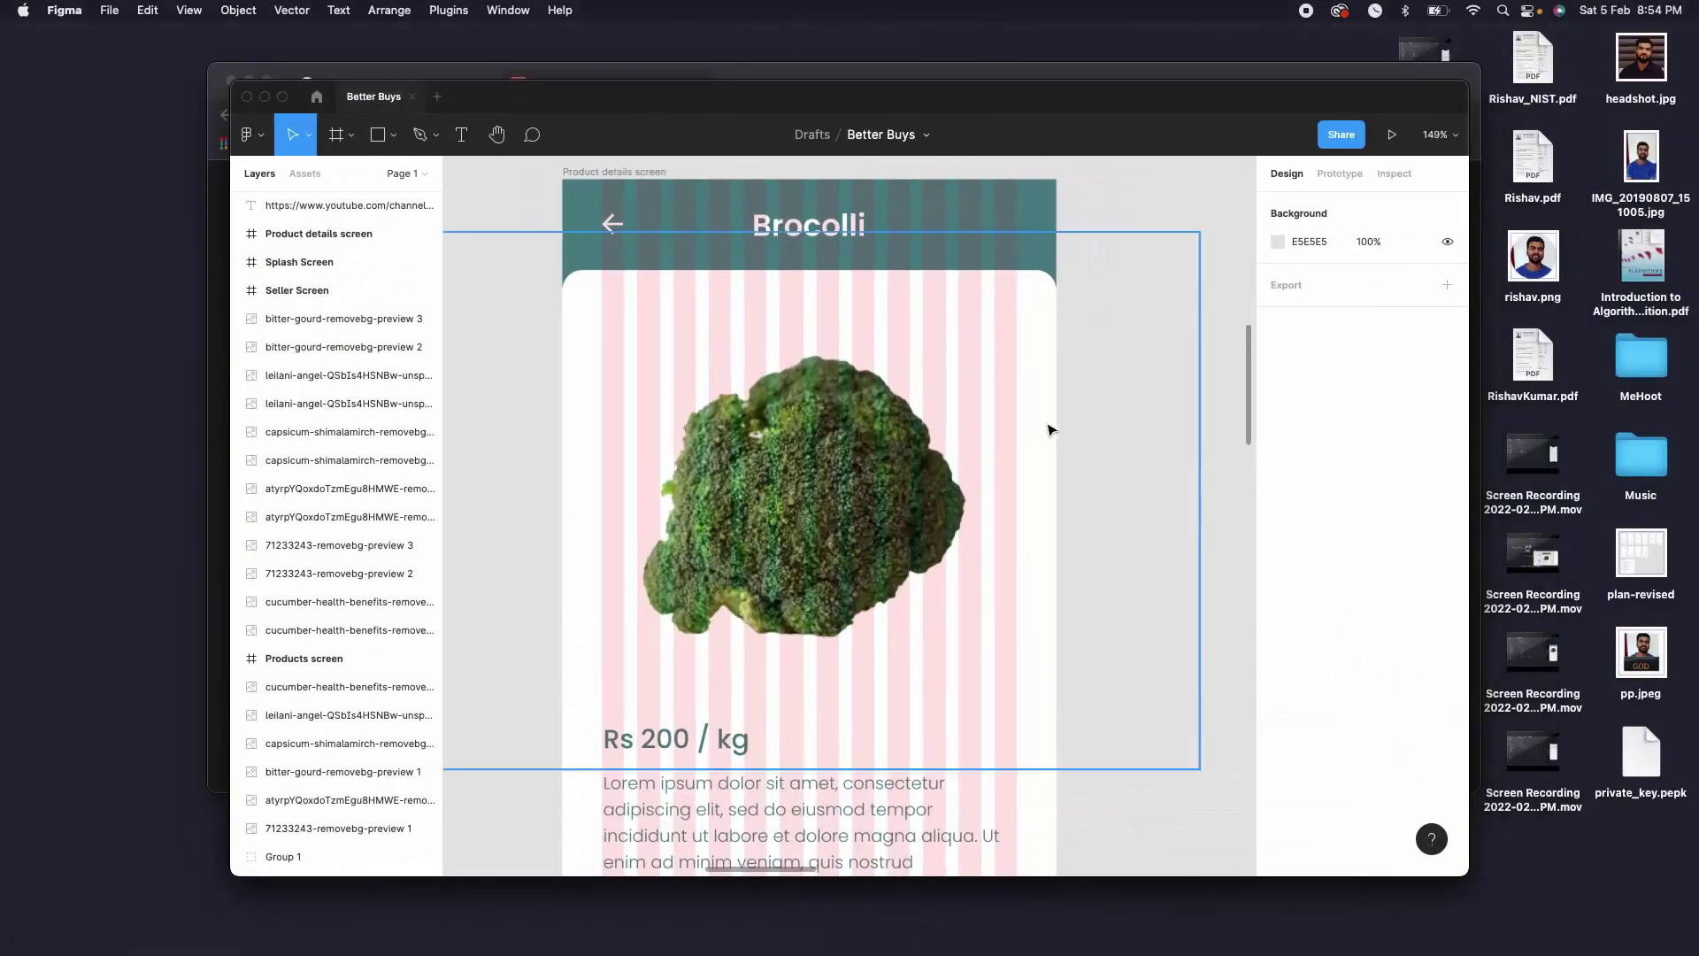
pyautogui.hotkey('ctrl', 'Up')
pyautogui.click(896, 59)
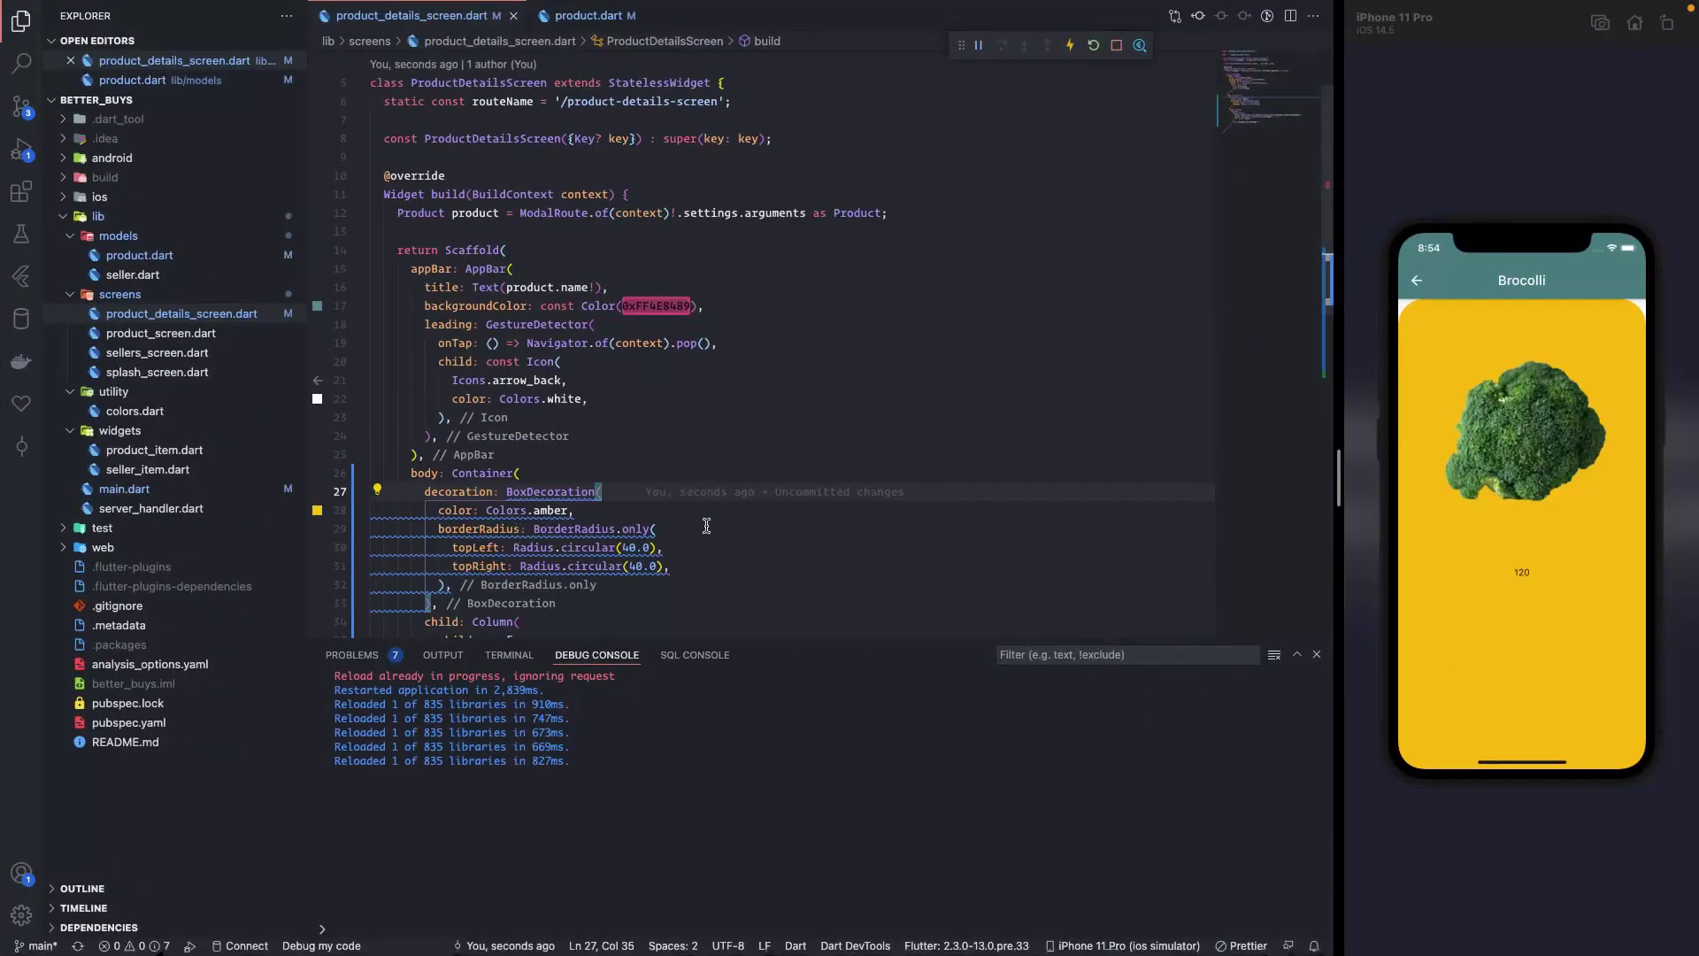
pyautogui.scroll(-4, 613, 512)
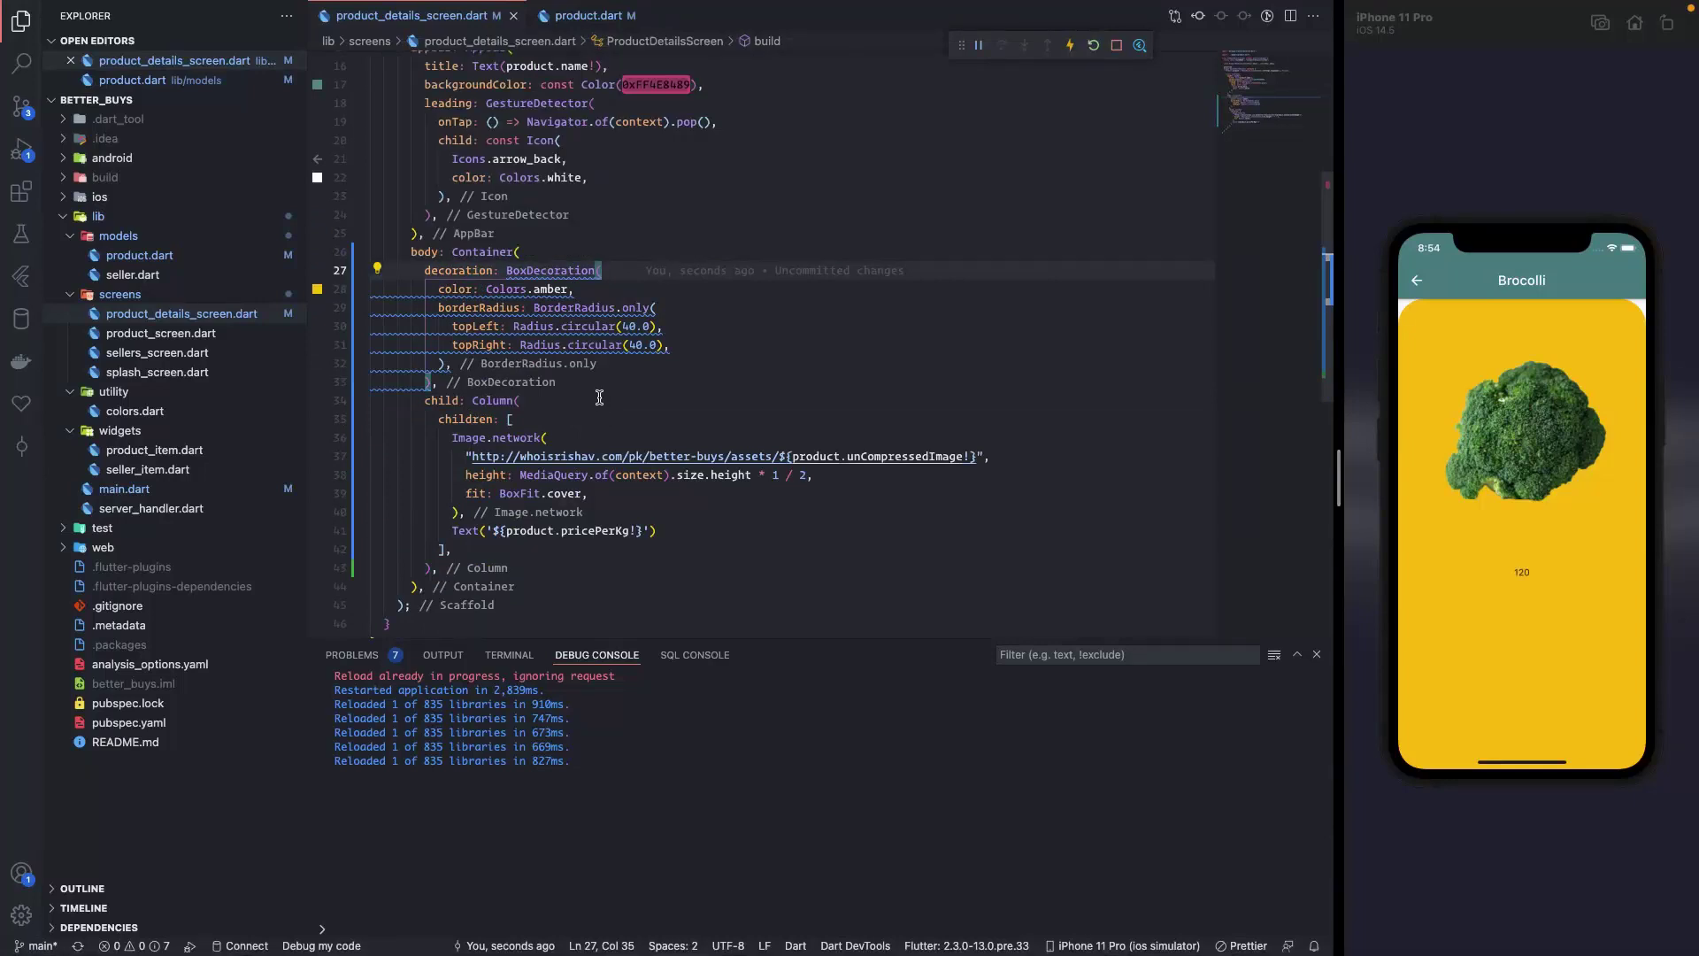
pyautogui.moveTo(551, 492)
pyautogui.scroll(-3, 533, 243)
pyautogui.scroll(-2, 533, 242)
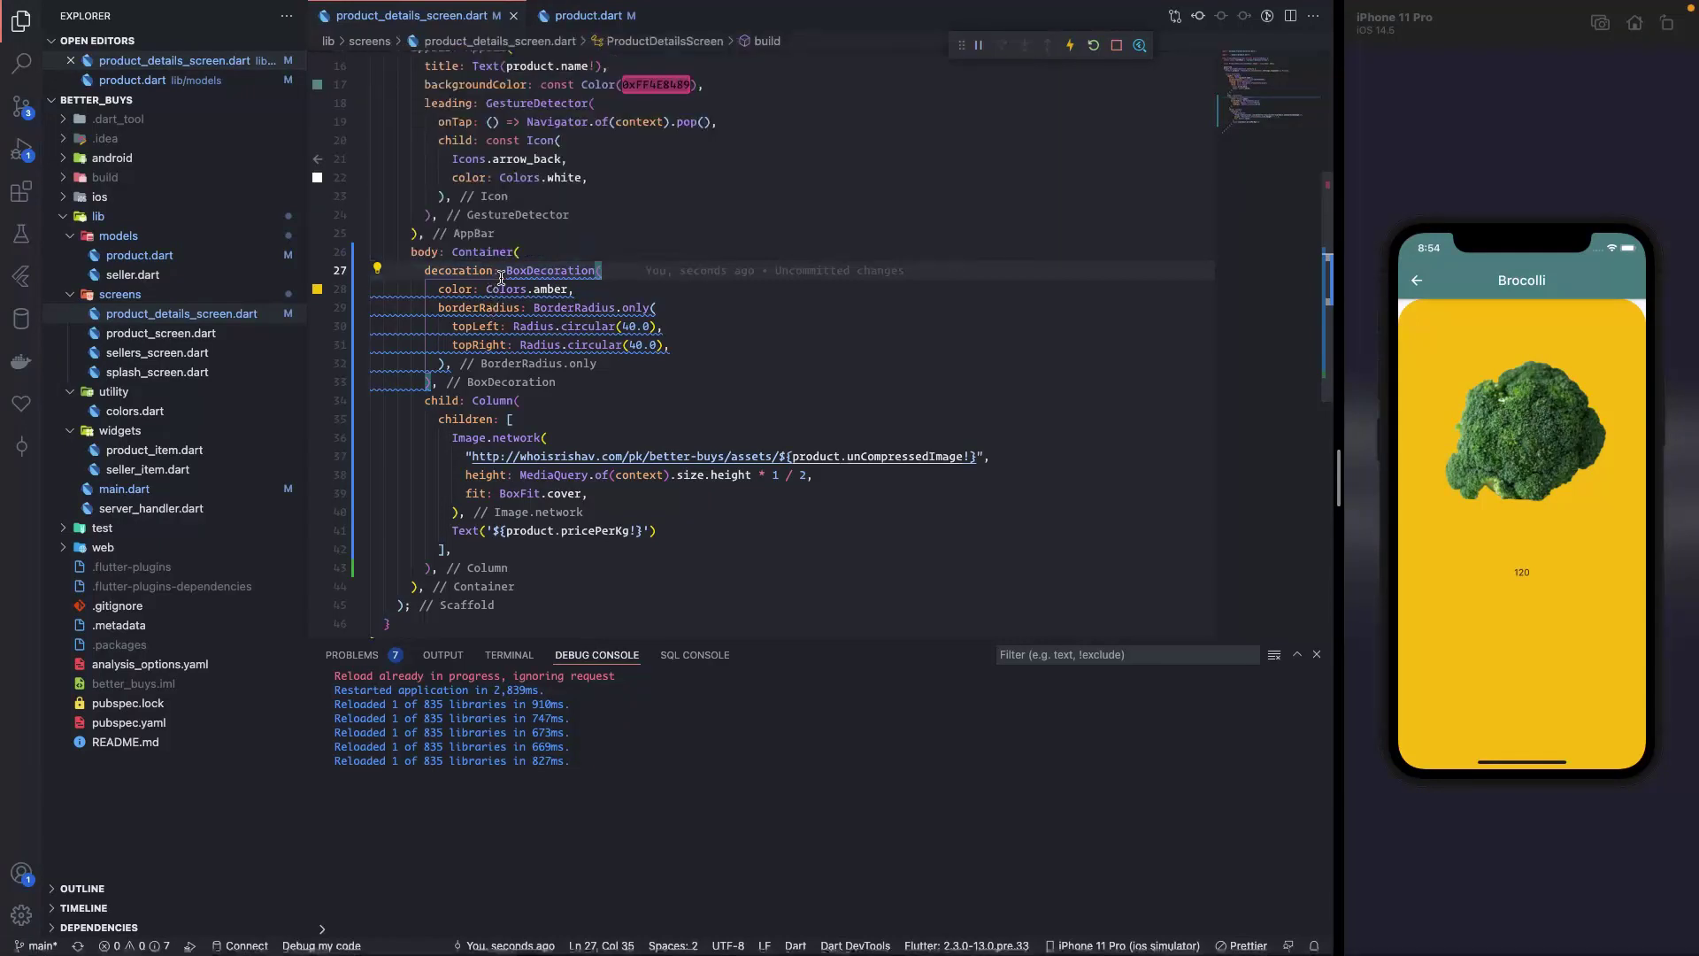
# Make the BoxDecoration const, then select the body Container and bring up its refactoring actions.
pyautogui.click(504, 270)
pyautogui.write('const')
pyautogui.hotkey('ctrl', 's')
pyautogui.press('Up')
pyautogui.press('Escape')
pyautogui.press('Up')
pyautogui.doubleClick(480, 253)
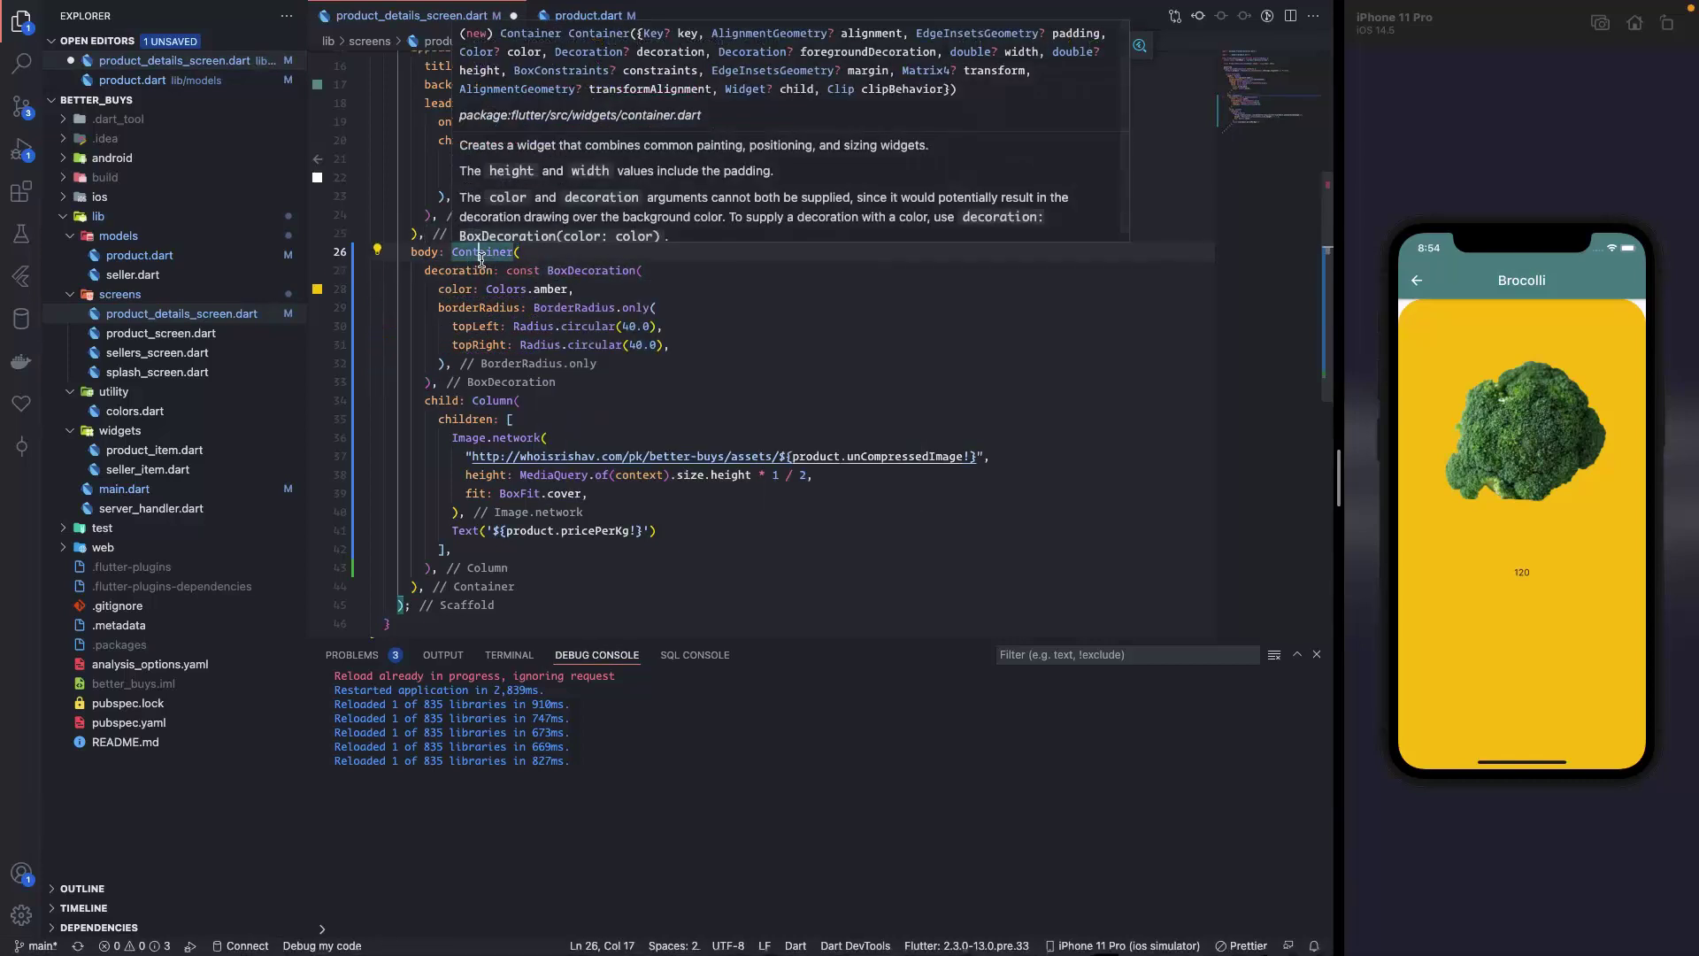
pyautogui.hotkey('ctrl', '.')
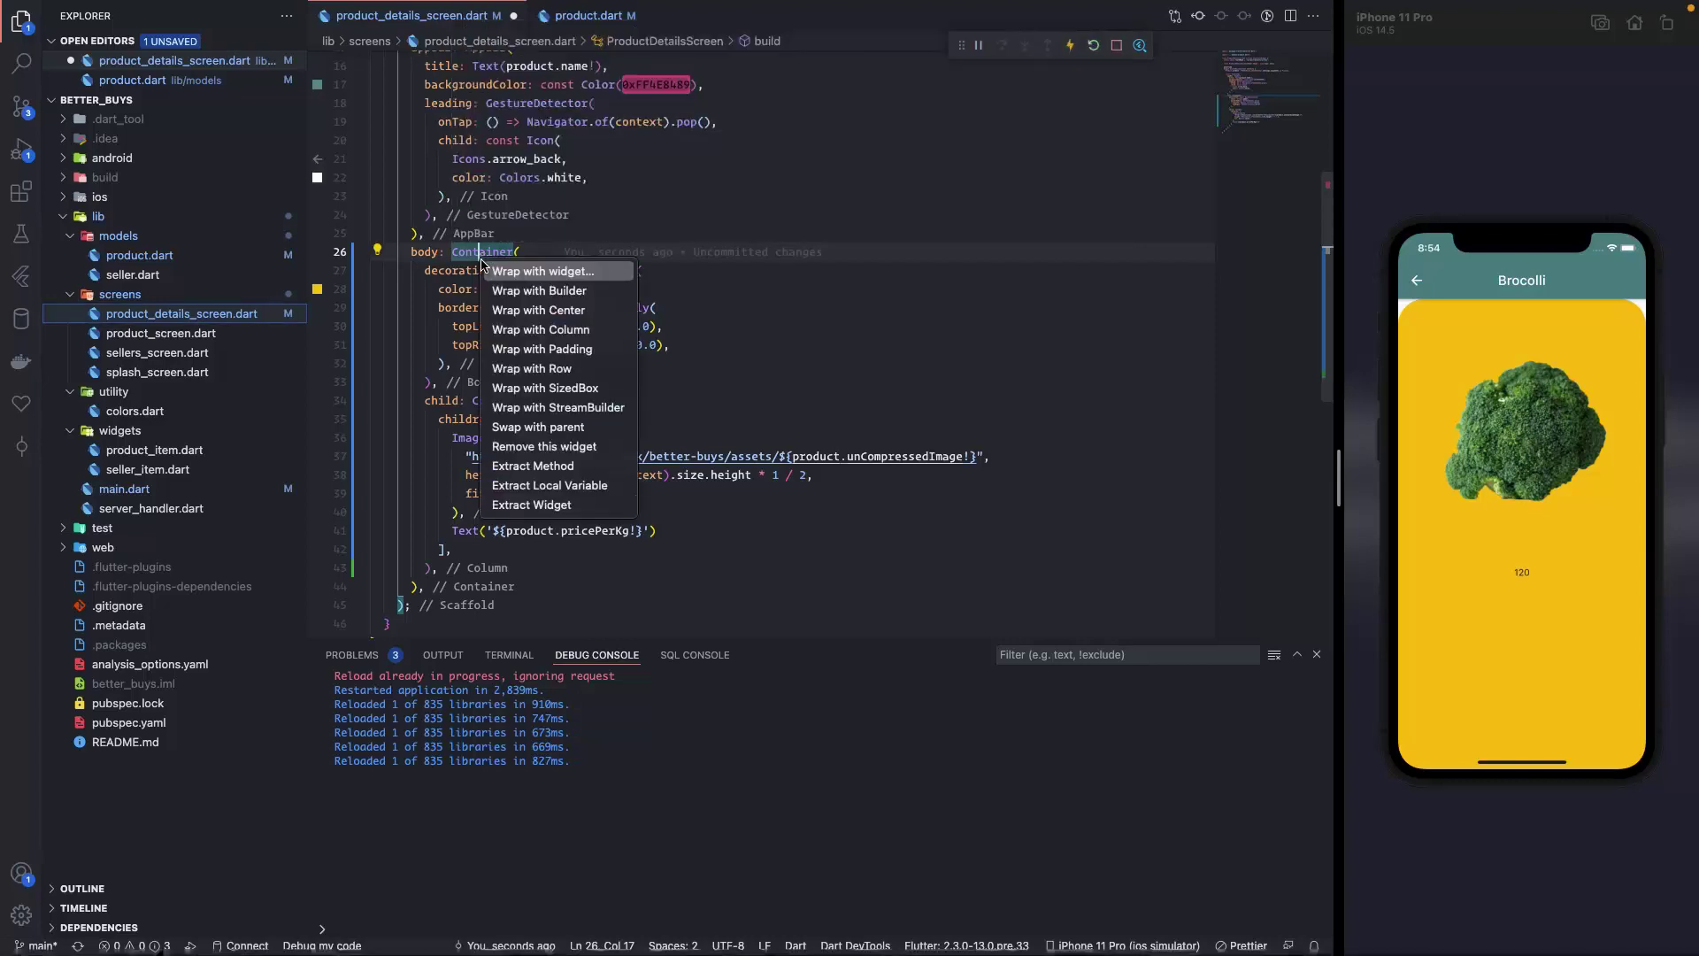
# Wrap the body in an outer Container with color: Color(0xFF4E8489) copied from the AppBar and hot reload.
pyautogui.click(542, 271)
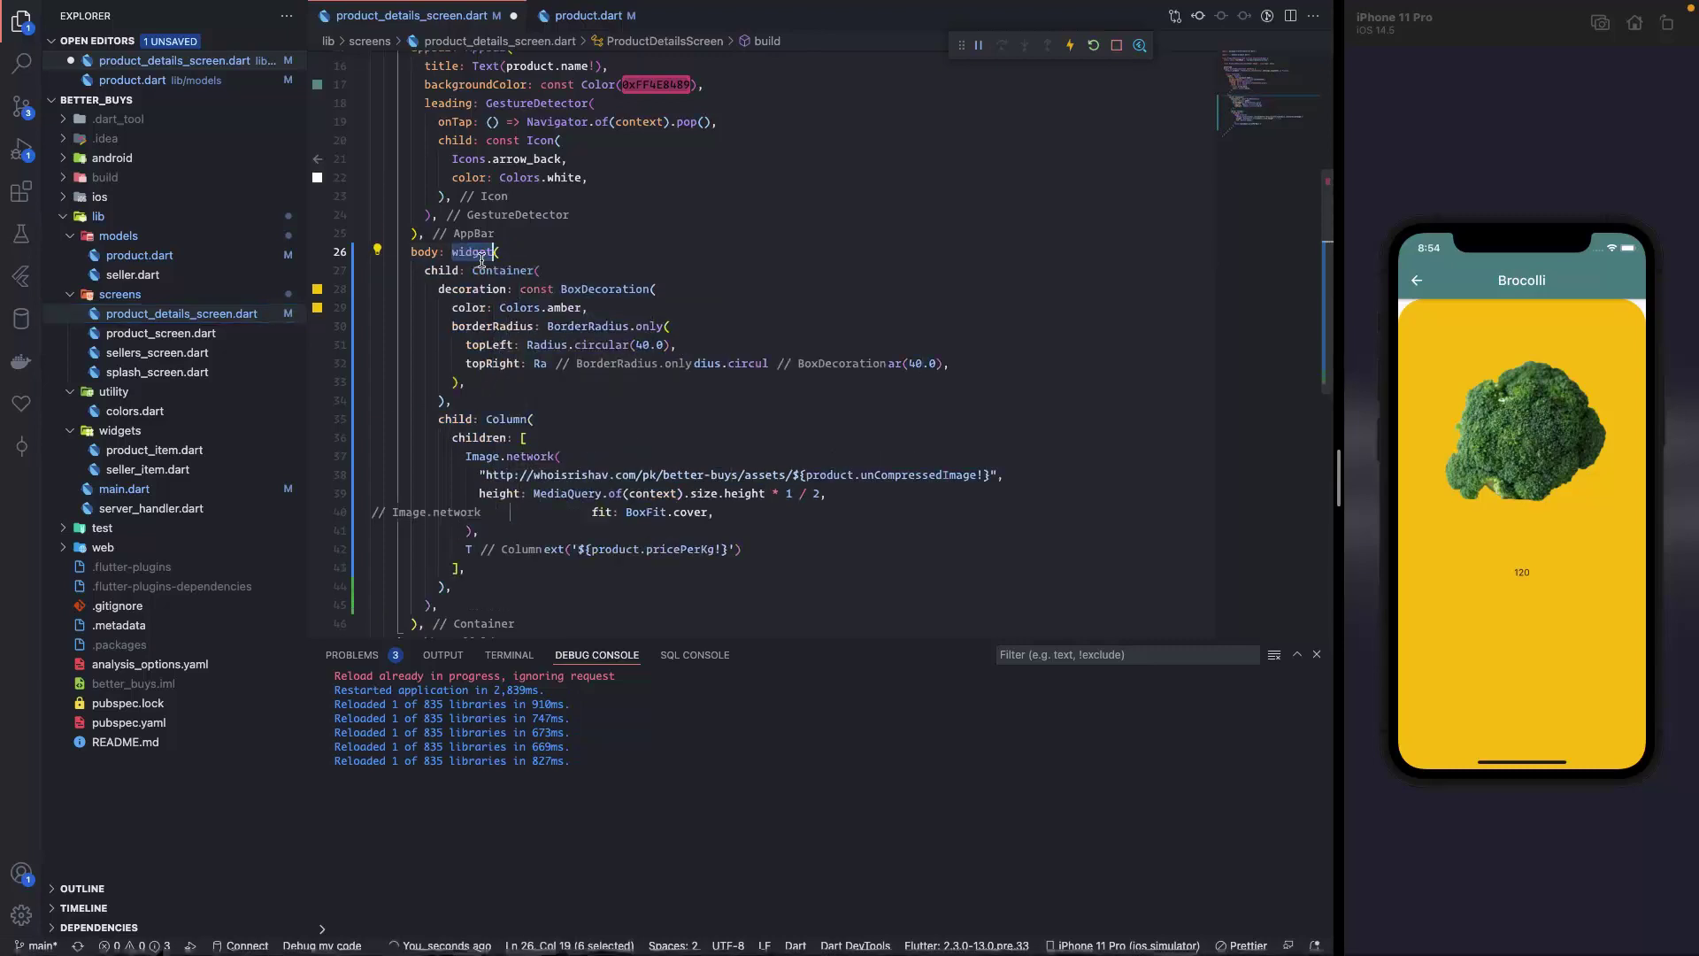
pyautogui.write('Container')
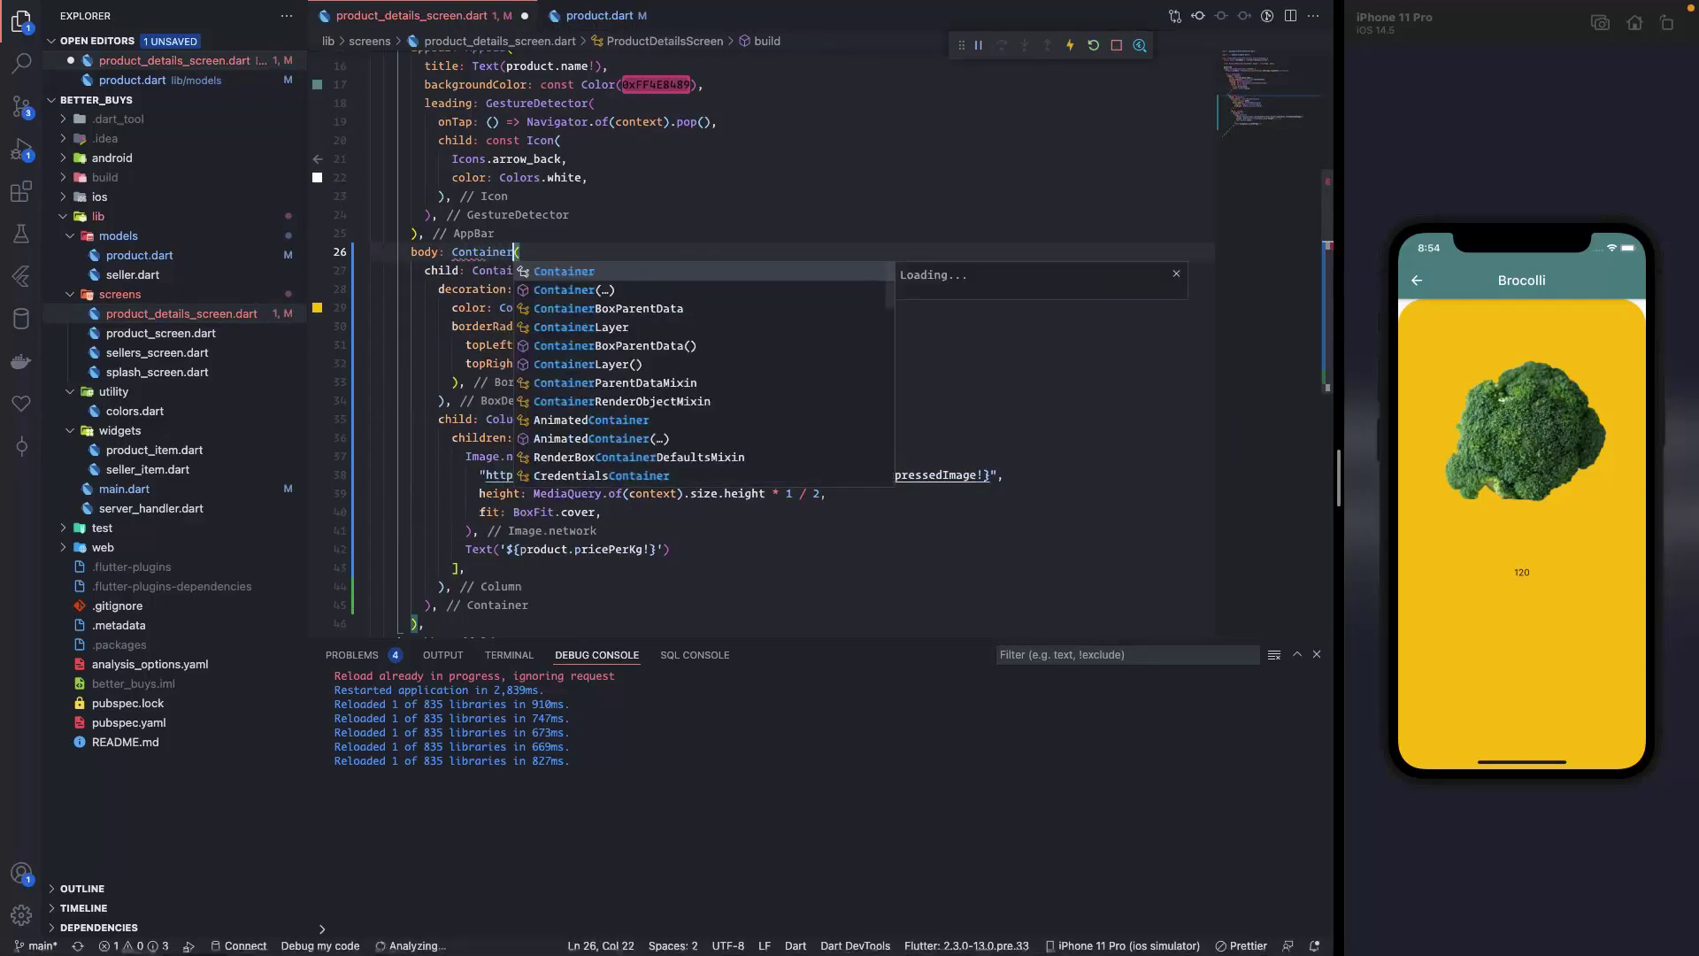
pyautogui.press('Return')
pyautogui.press('Return')
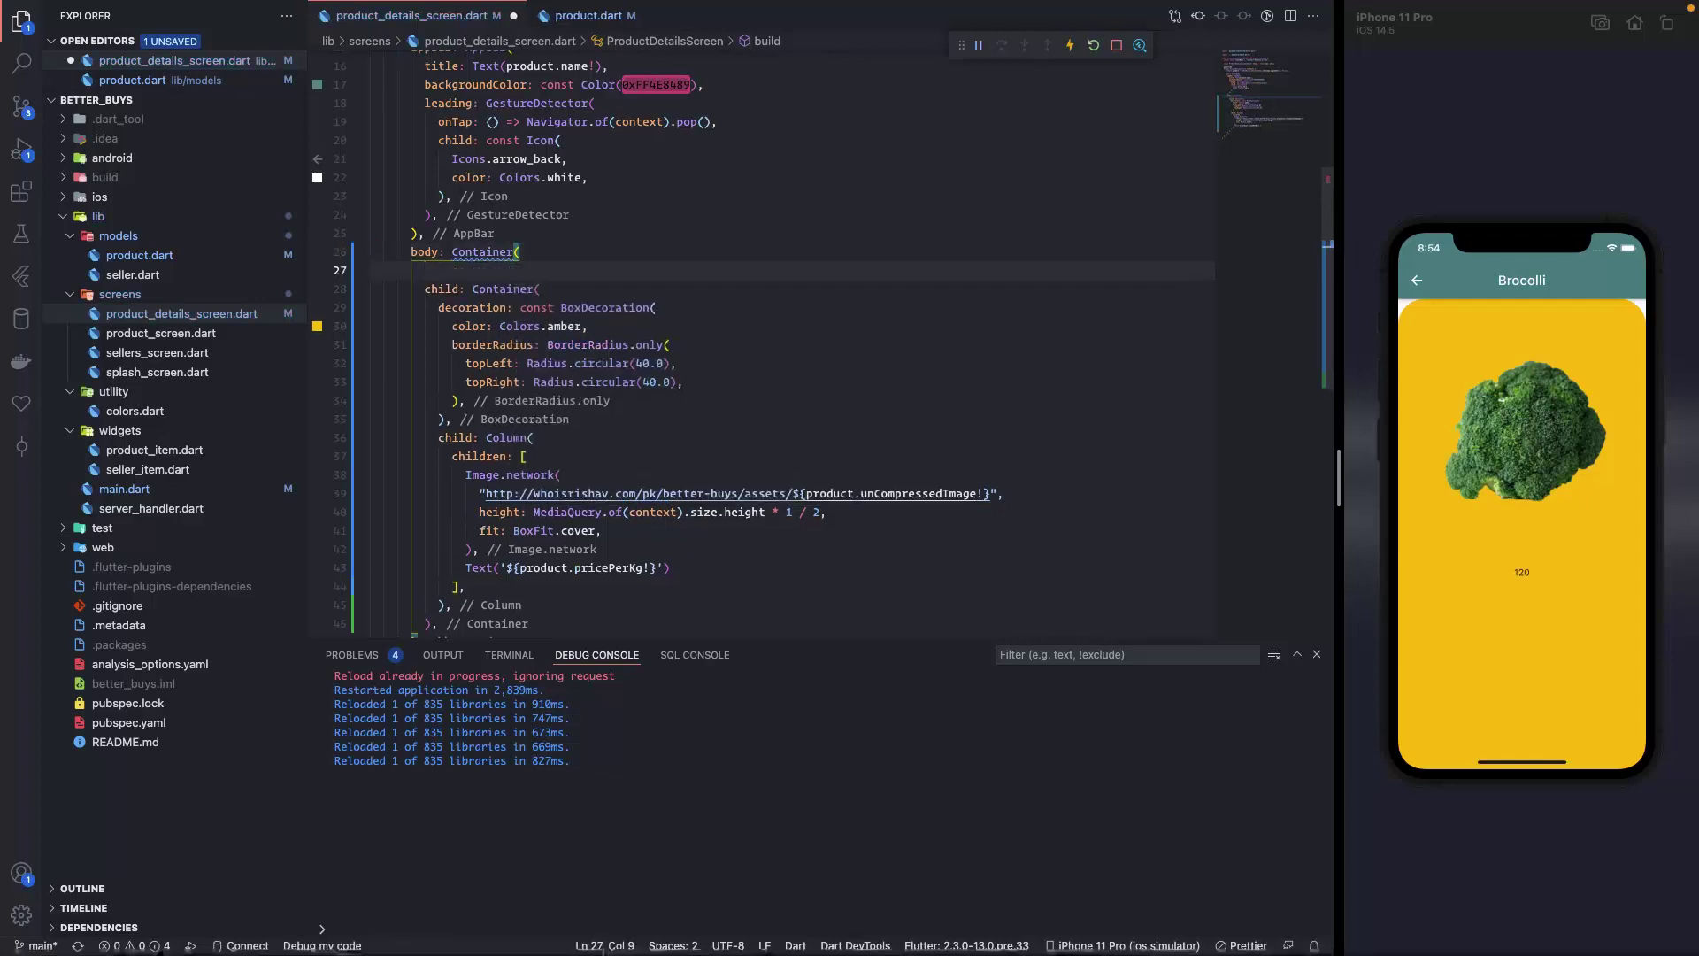
pyautogui.write('col')
pyautogui.press('Return')
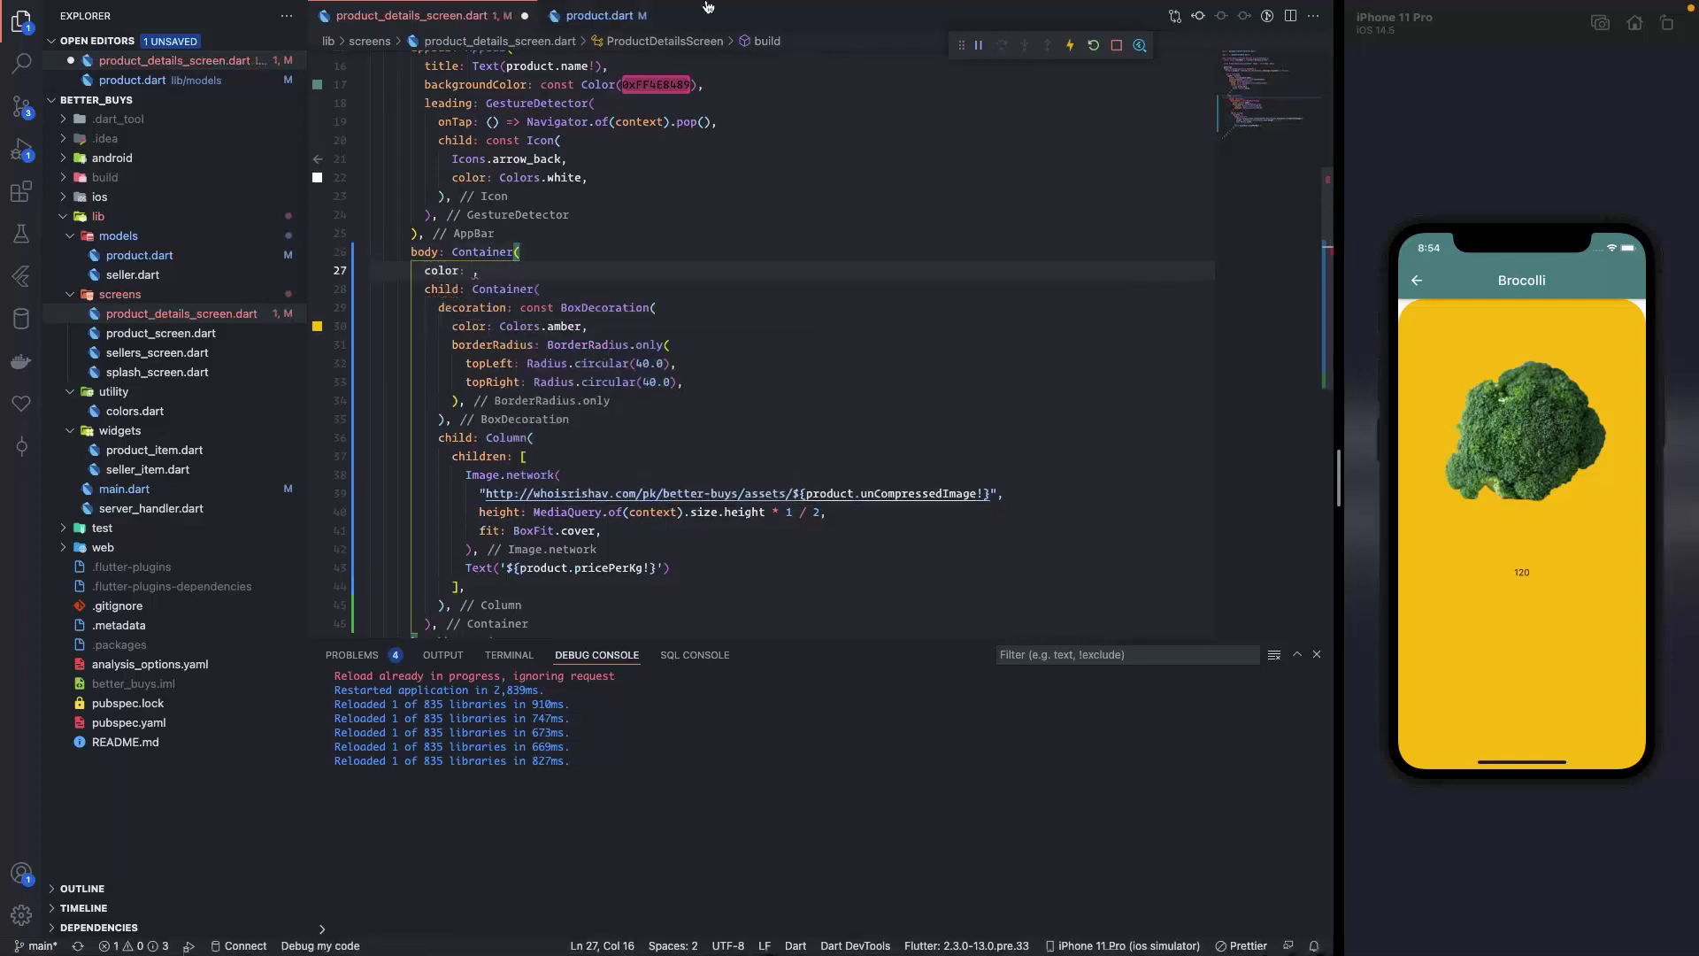
pyautogui.moveTo(538, 84); pyautogui.dragTo(700, 87)
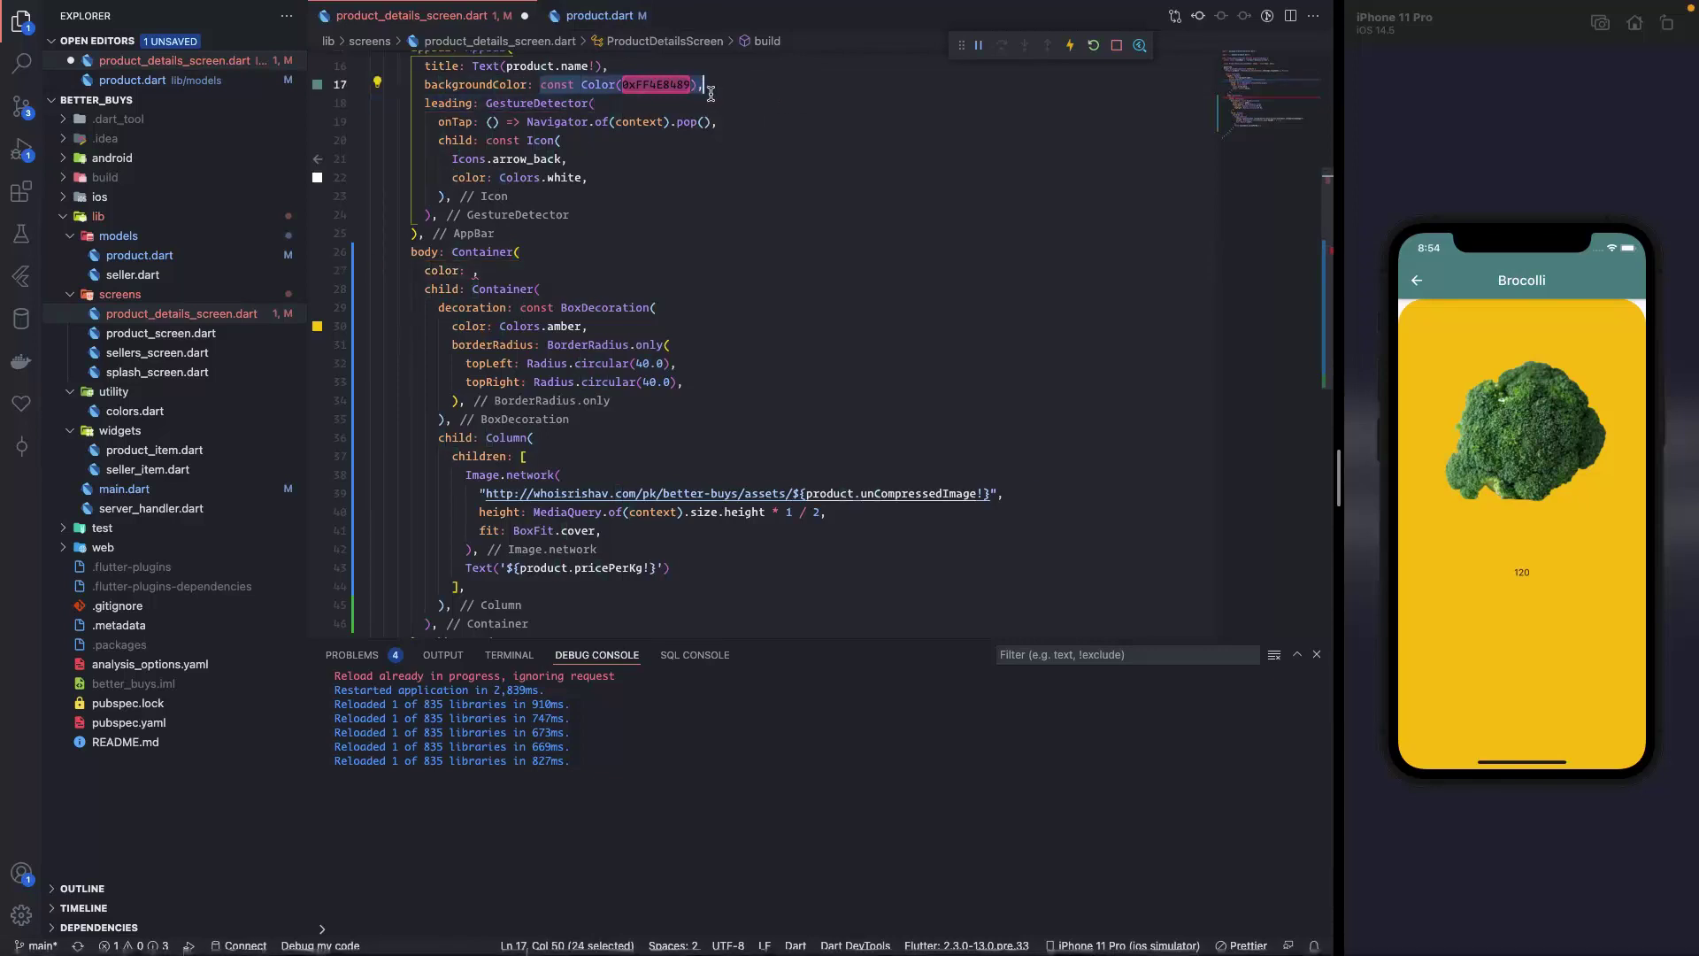
pyautogui.hotkey('ctrl', 'c')
pyautogui.click(476, 270)
pyautogui.hotkey('ctrl', 'v')
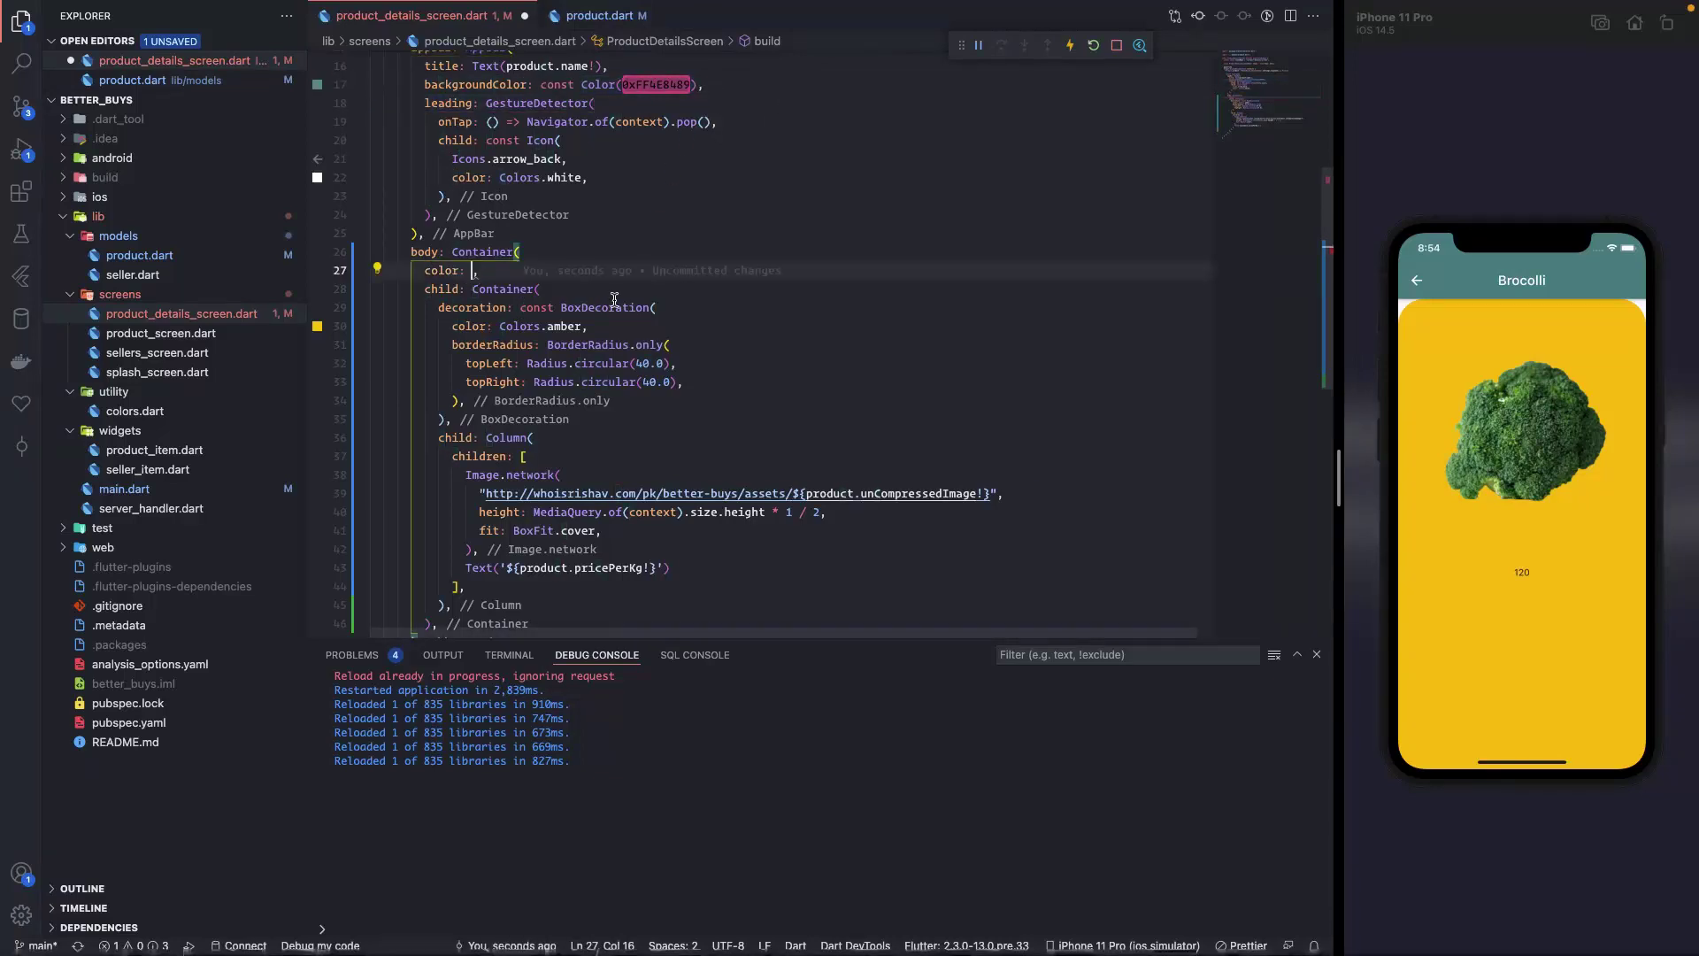
pyautogui.write(',')
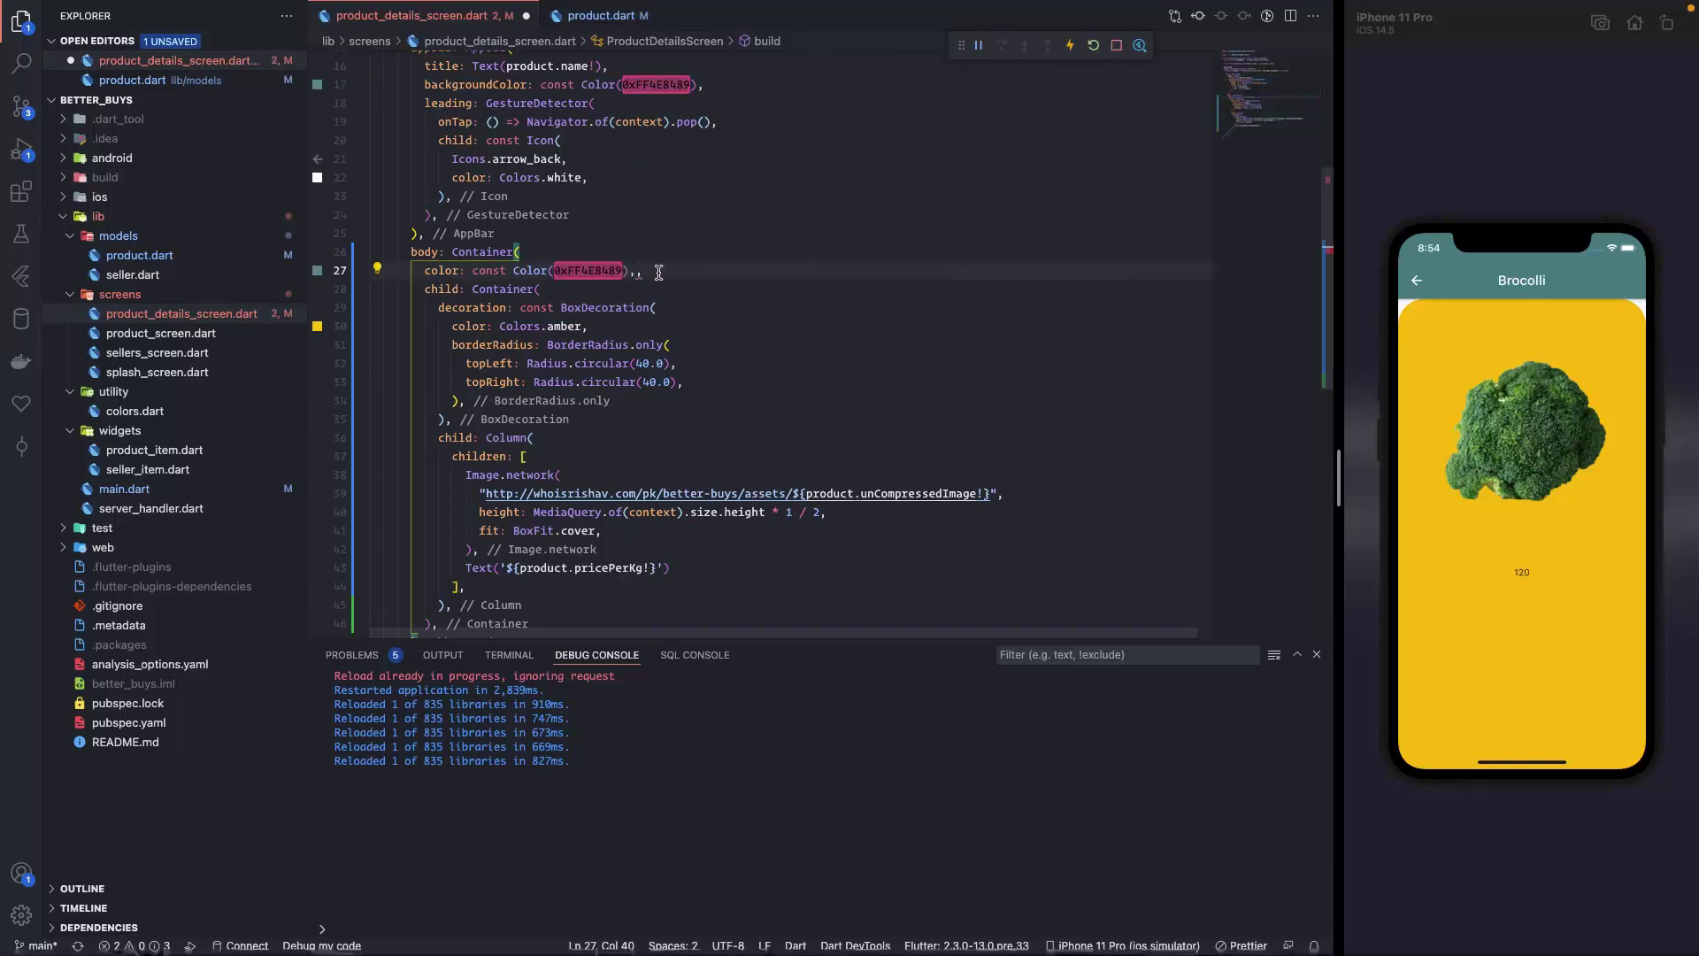
pyautogui.write(')')
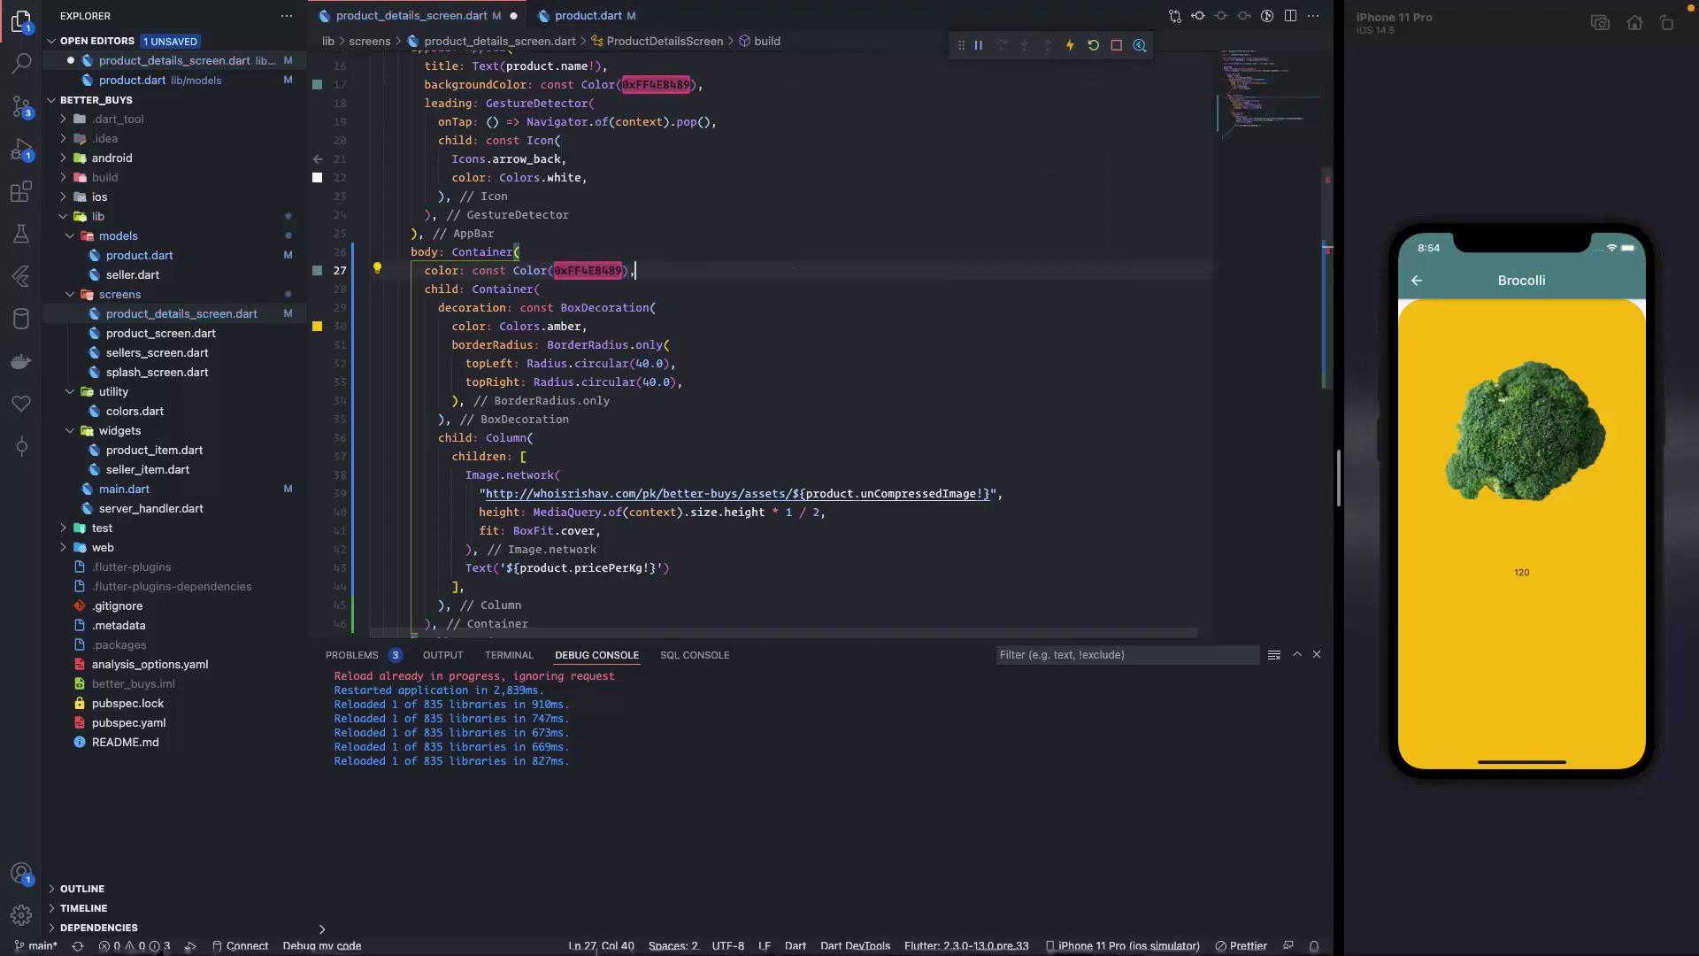
pyautogui.hotkey('ctrl', 's')
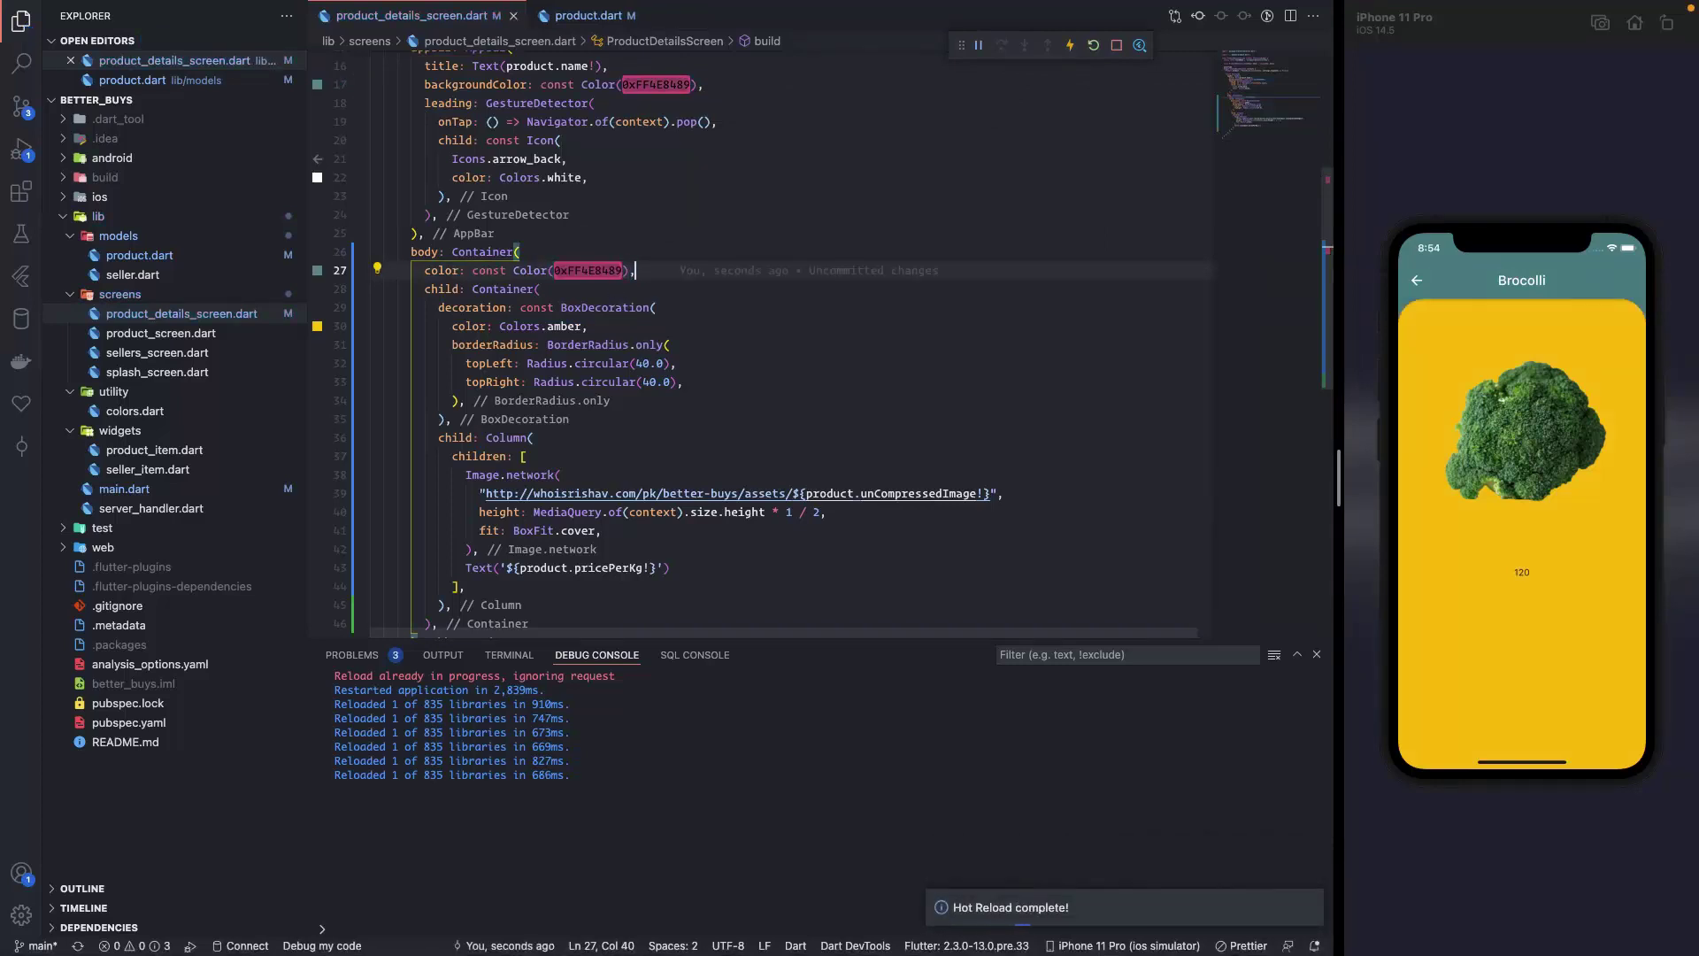
# Delete the inner color: Colors.amber line and hot reload so the background shows teal.
pyautogui.tripleClick(611, 329)
pyautogui.press('BackSpace')
pyautogui.hotkey('ctrl', 's')
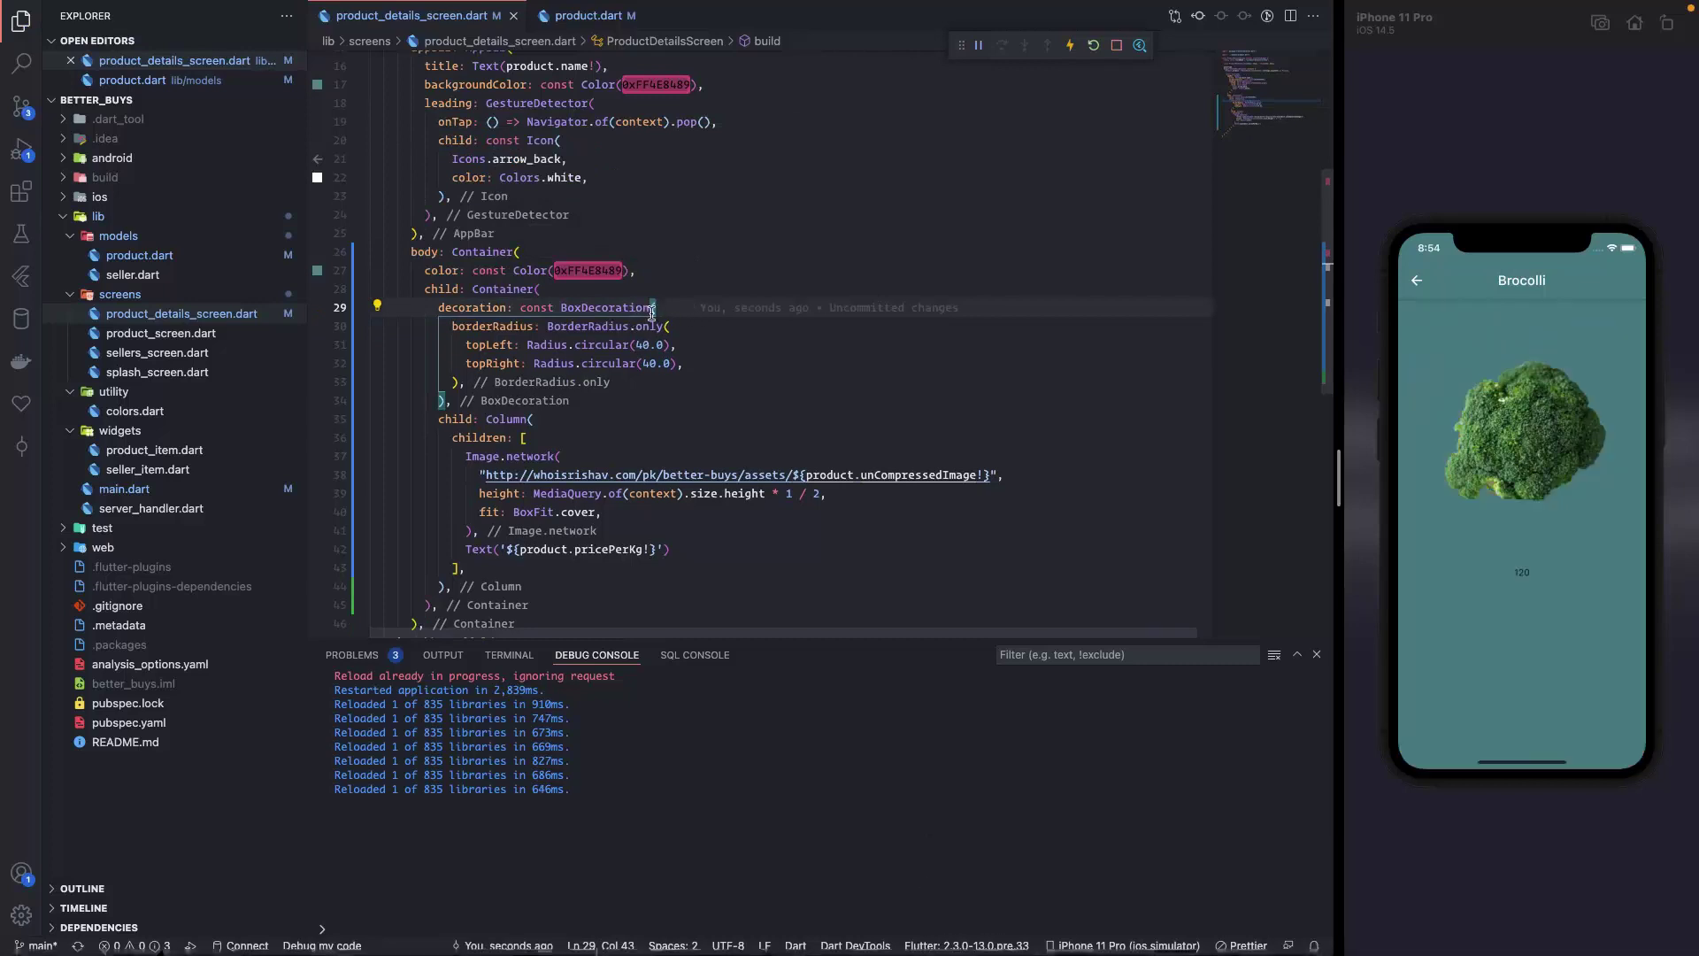
# Undo the deletion, change the inner fill from amber to Colors.white and hot reload the white rounded panel.
pyautogui.hotkey('ctrl', 'z')
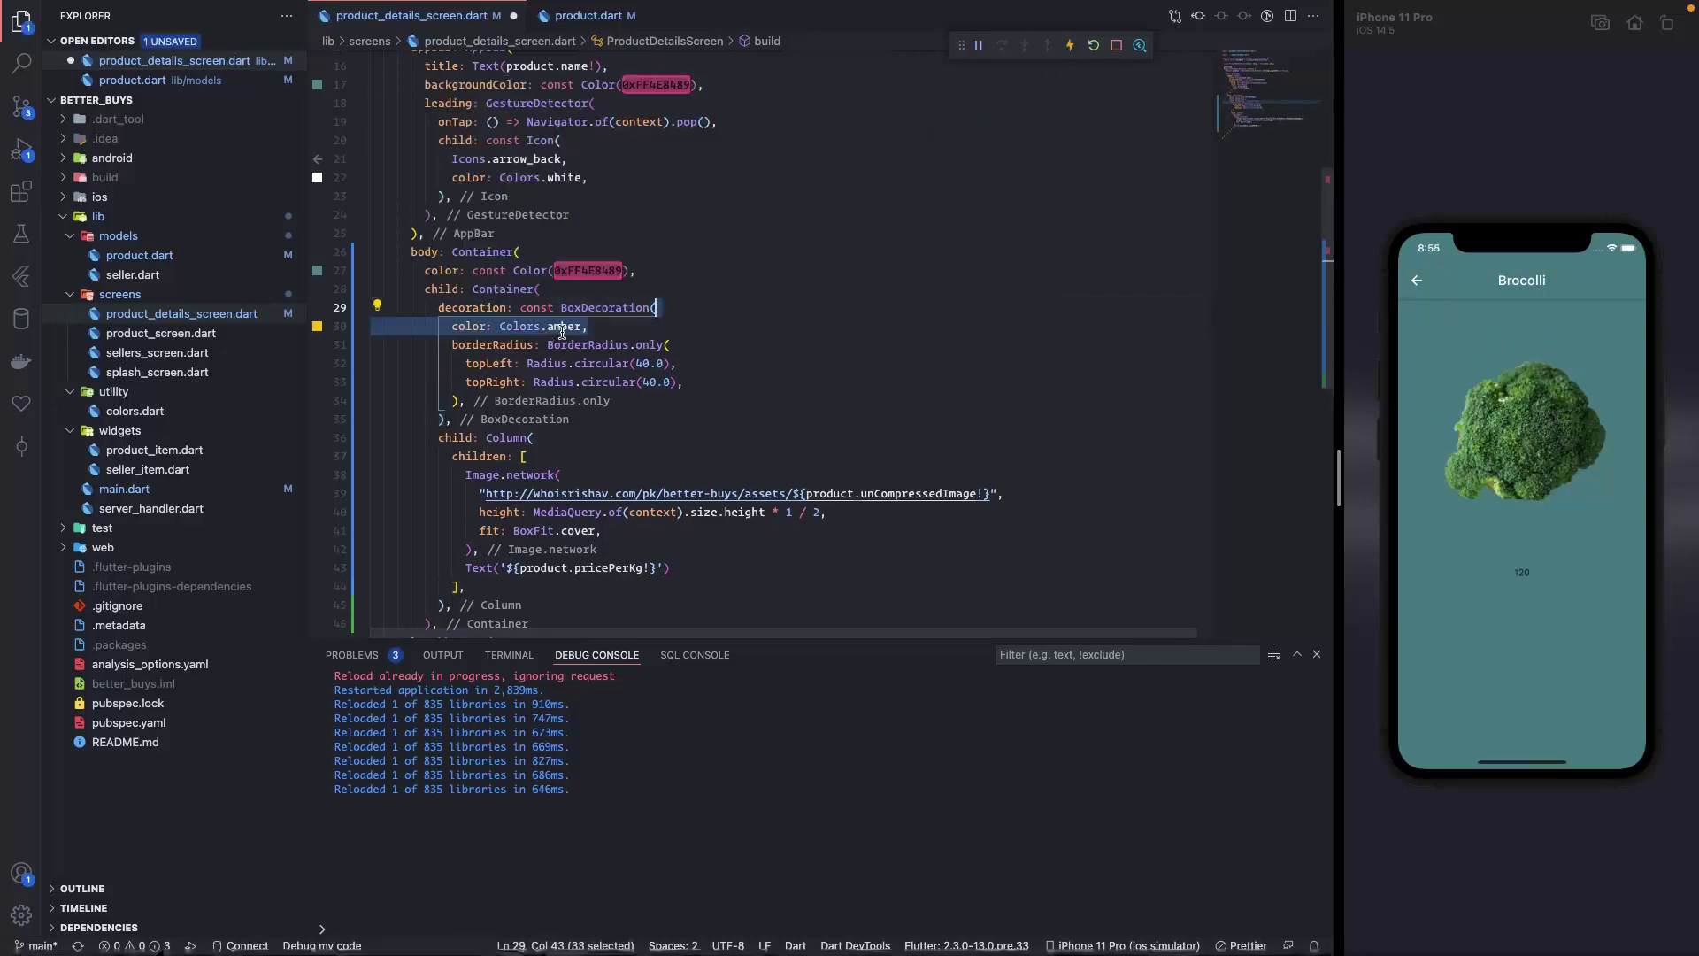
pyautogui.doubleClick(563, 327)
pyautogui.write('wh')
pyautogui.write('ite')
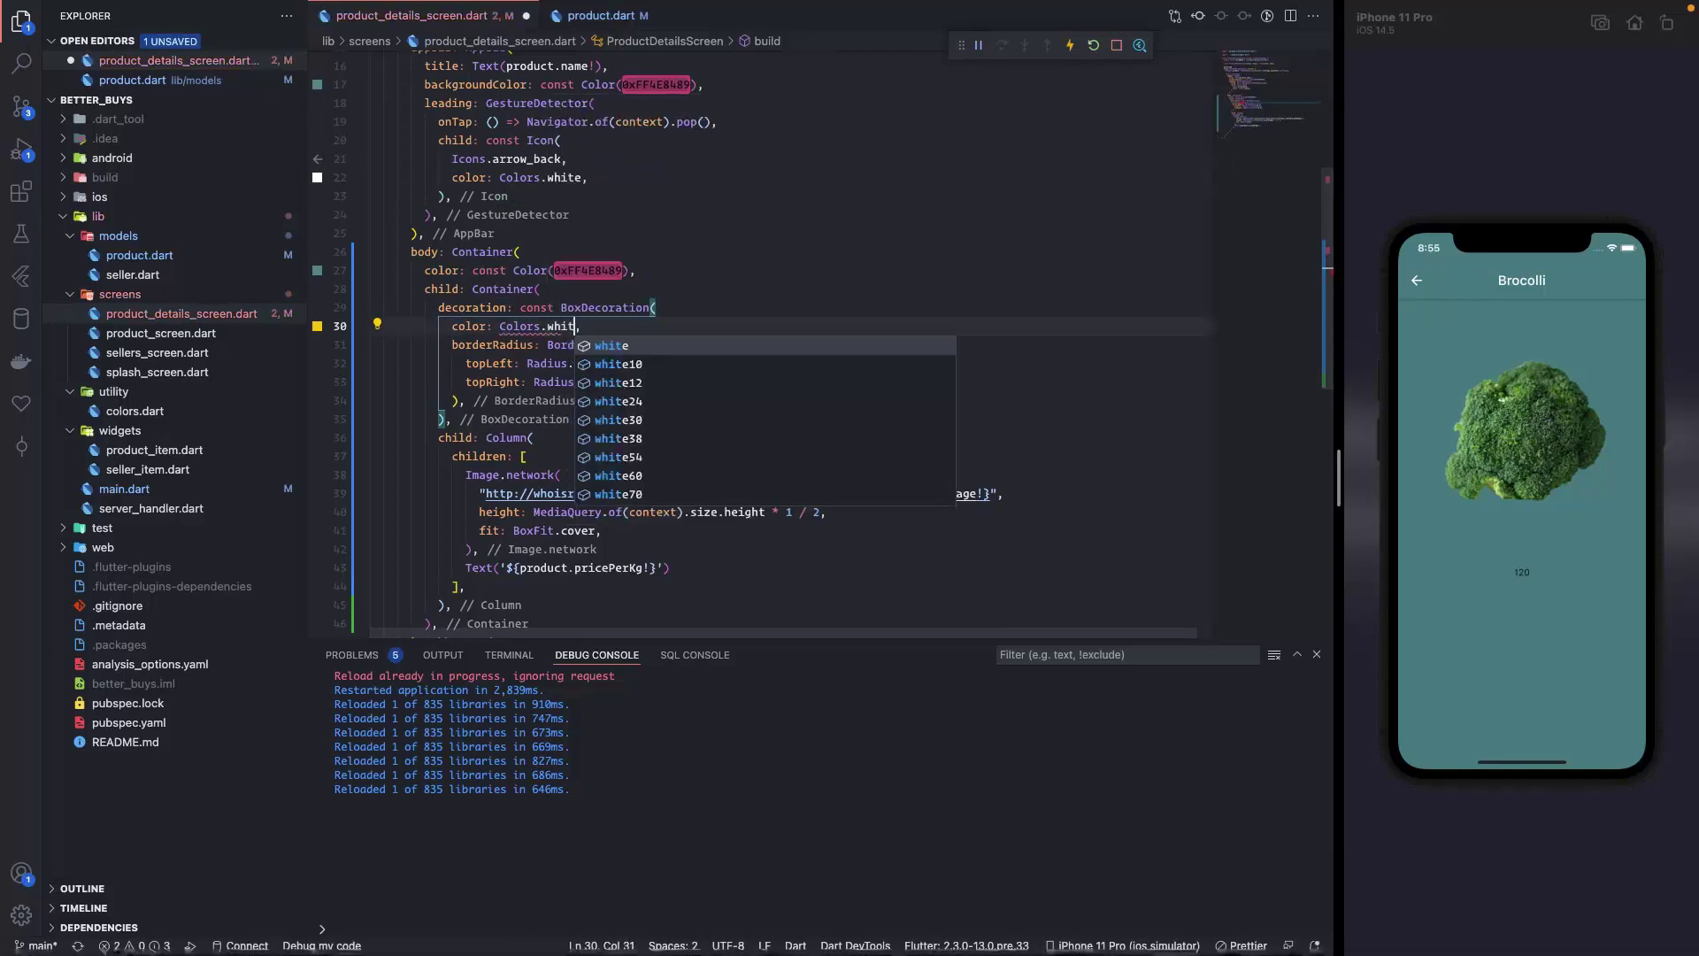
pyautogui.press('Escape')
pyautogui.hotkey('ctrl', 's')
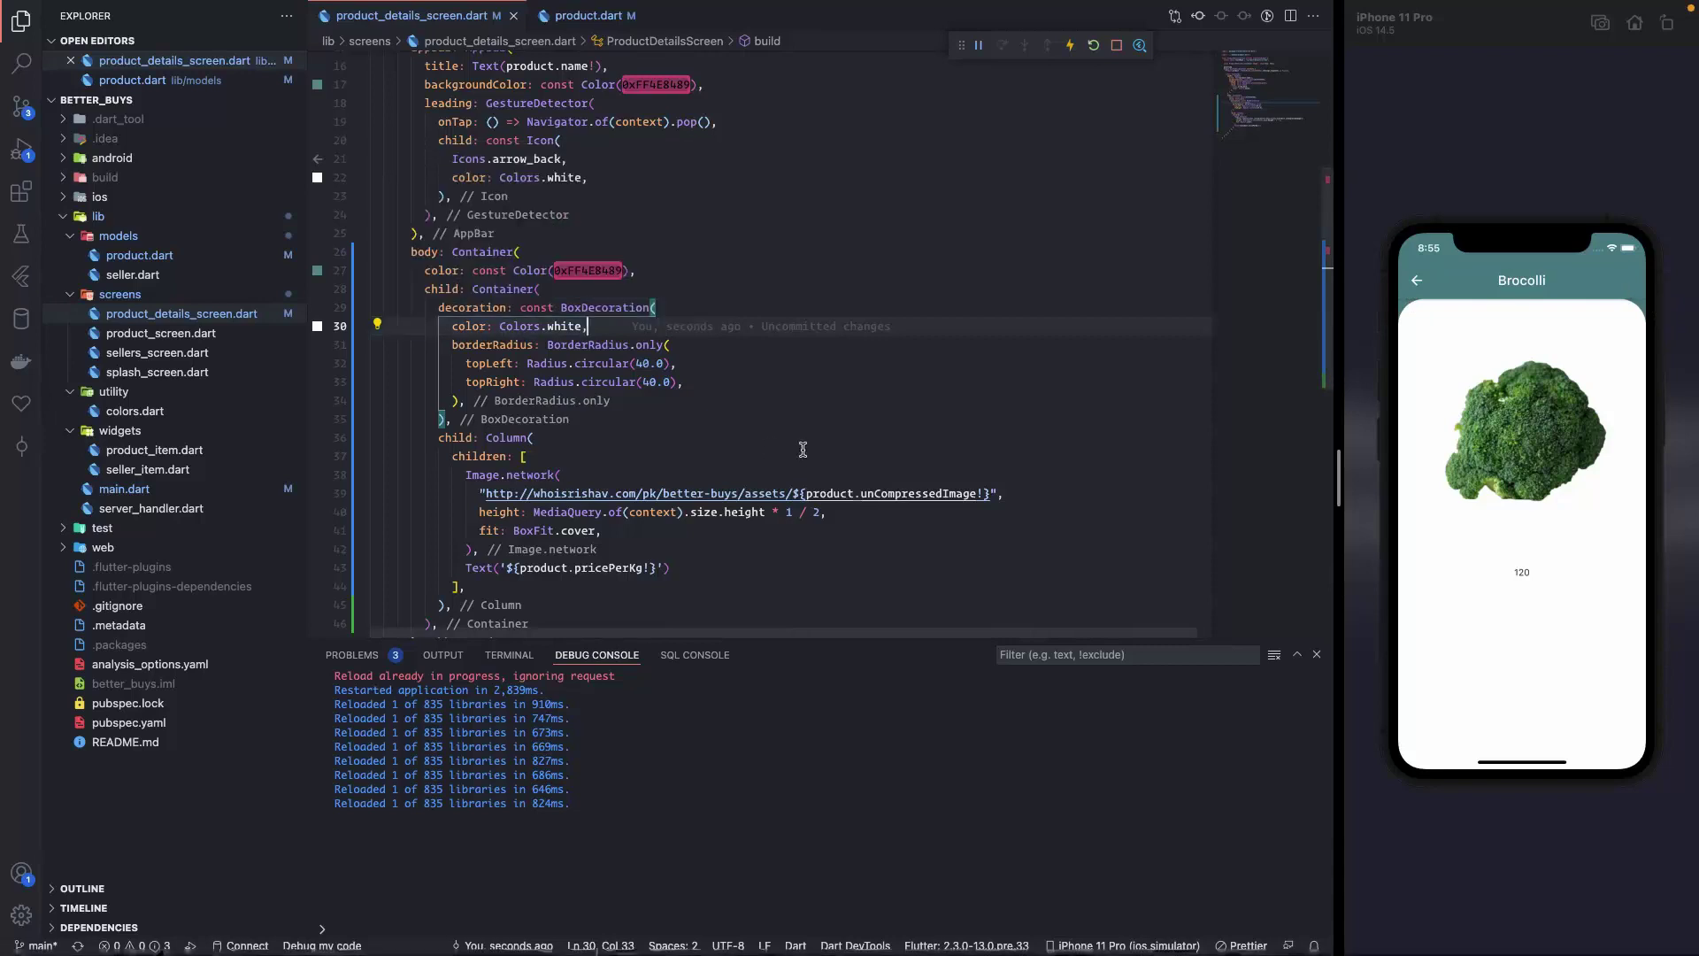
pyautogui.scroll(5, 754, 385)
pyautogui.scroll(-1, 755, 386)
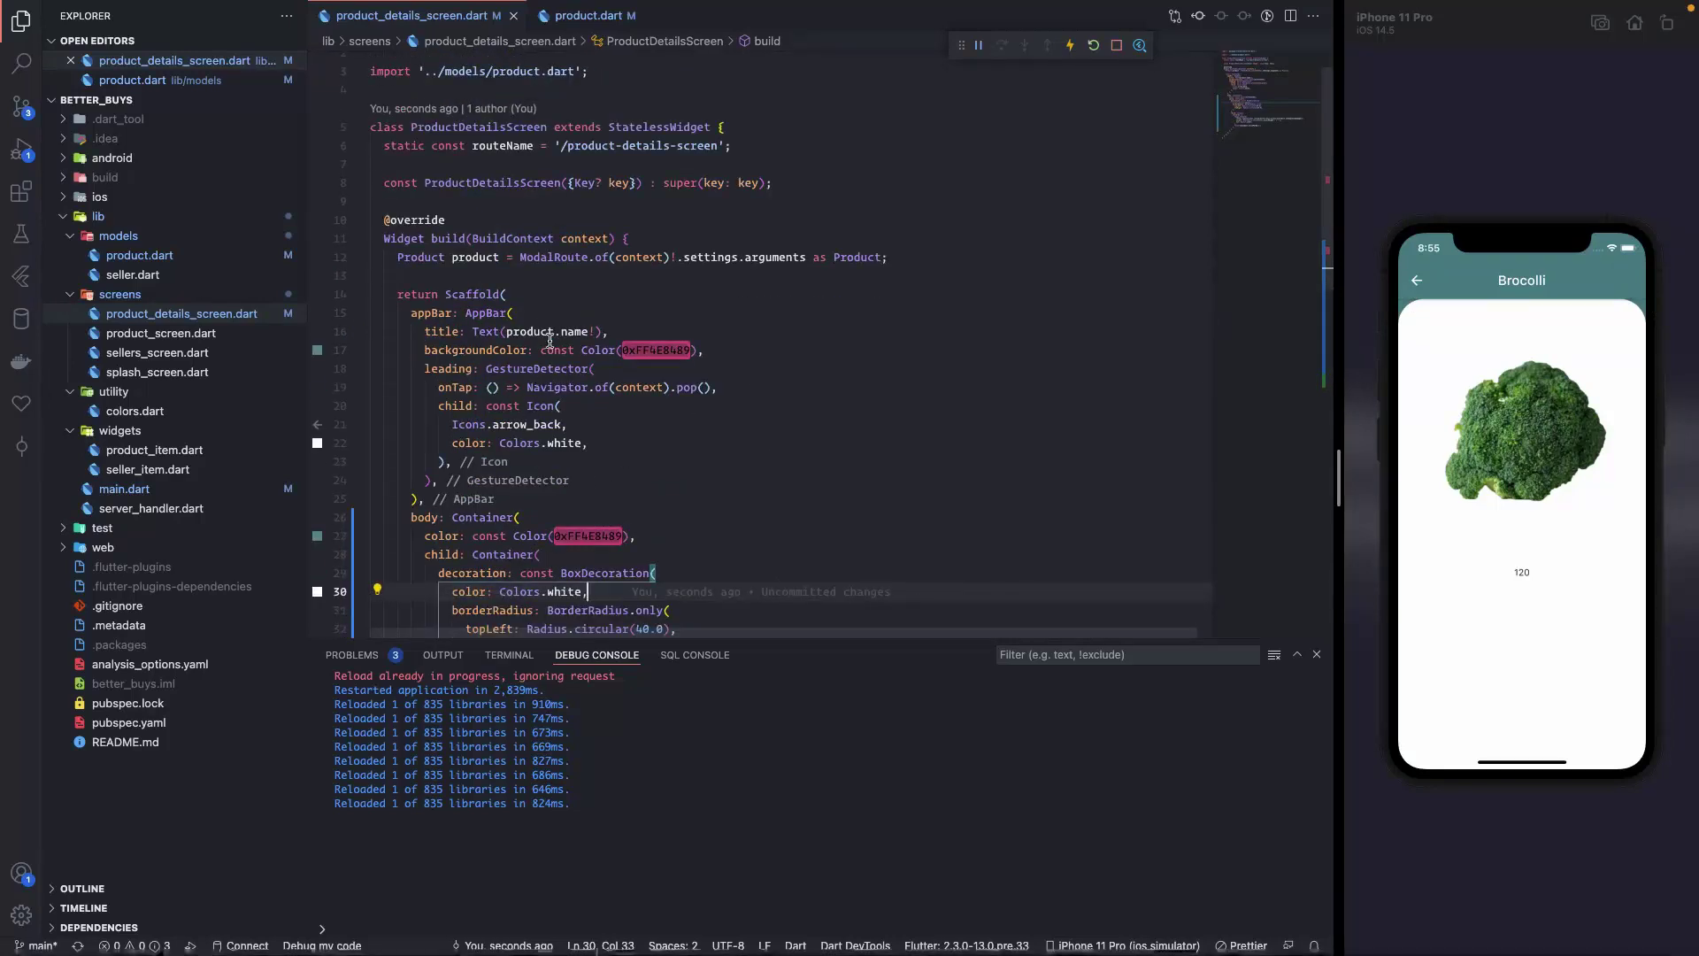
# Add elevation: 0.0 to the AppBar, hot reload, glance at Mission Control and return to the code desktop.
pyautogui.click(751, 351)
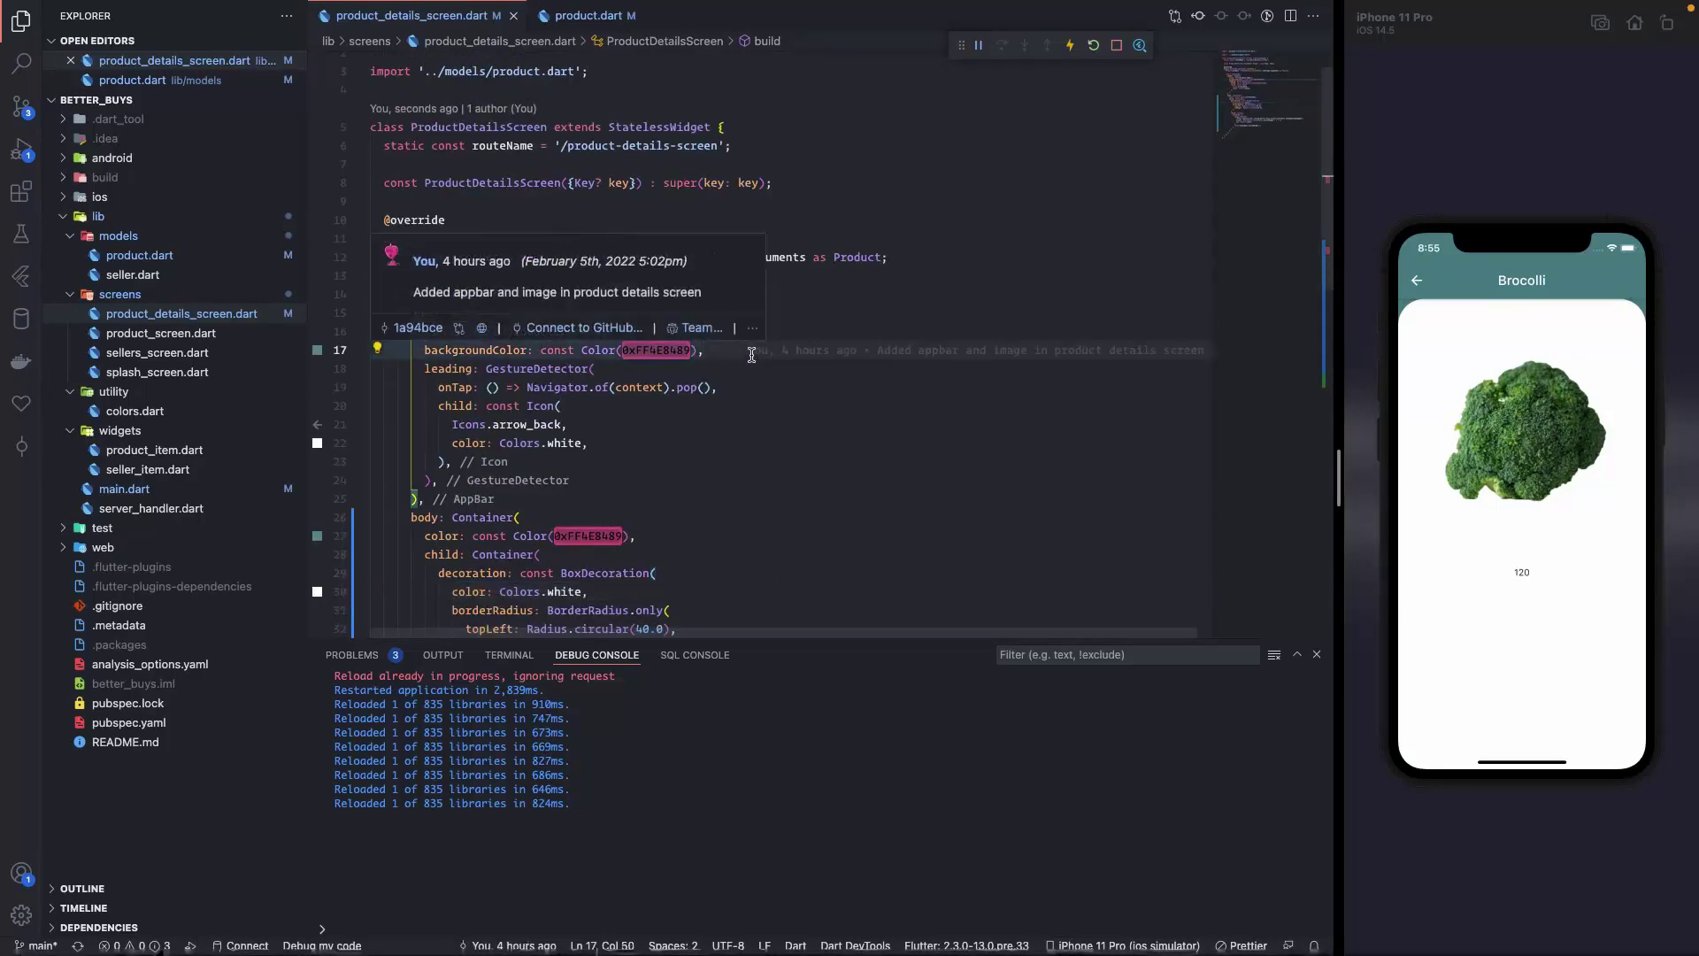
pyautogui.press('Return')
pyautogui.write('ele')
pyautogui.press('Tab')
pyautogui.write(',')
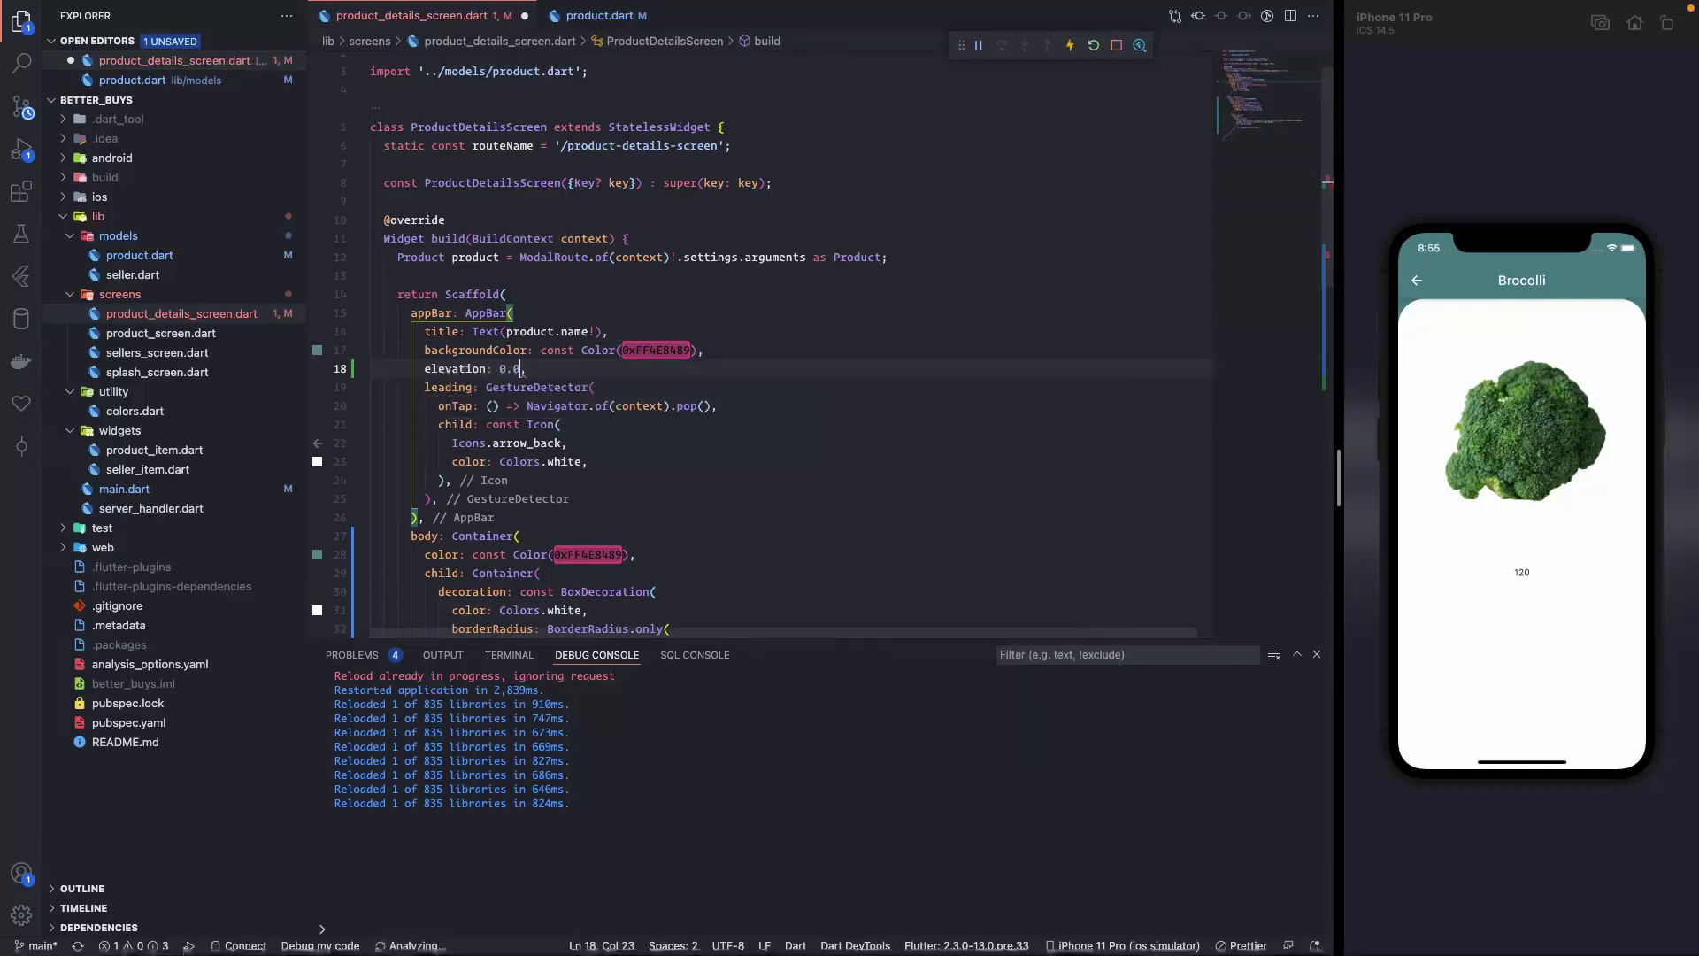
pyautogui.press('super+s')
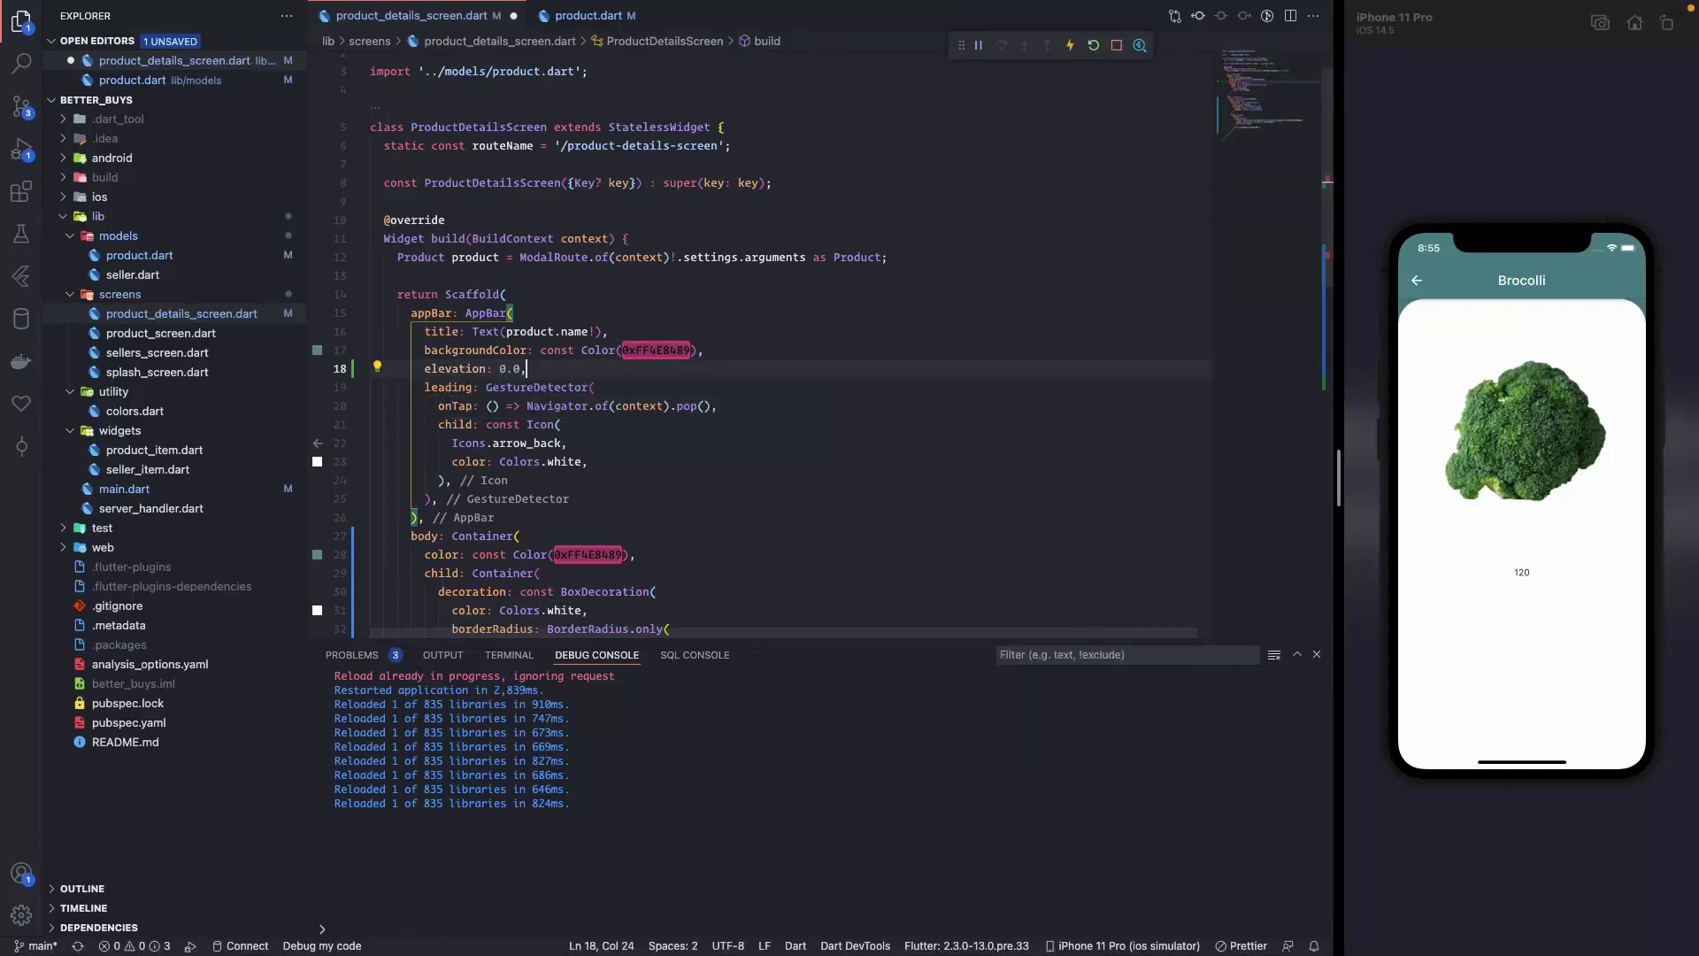
pyautogui.press('super+s')
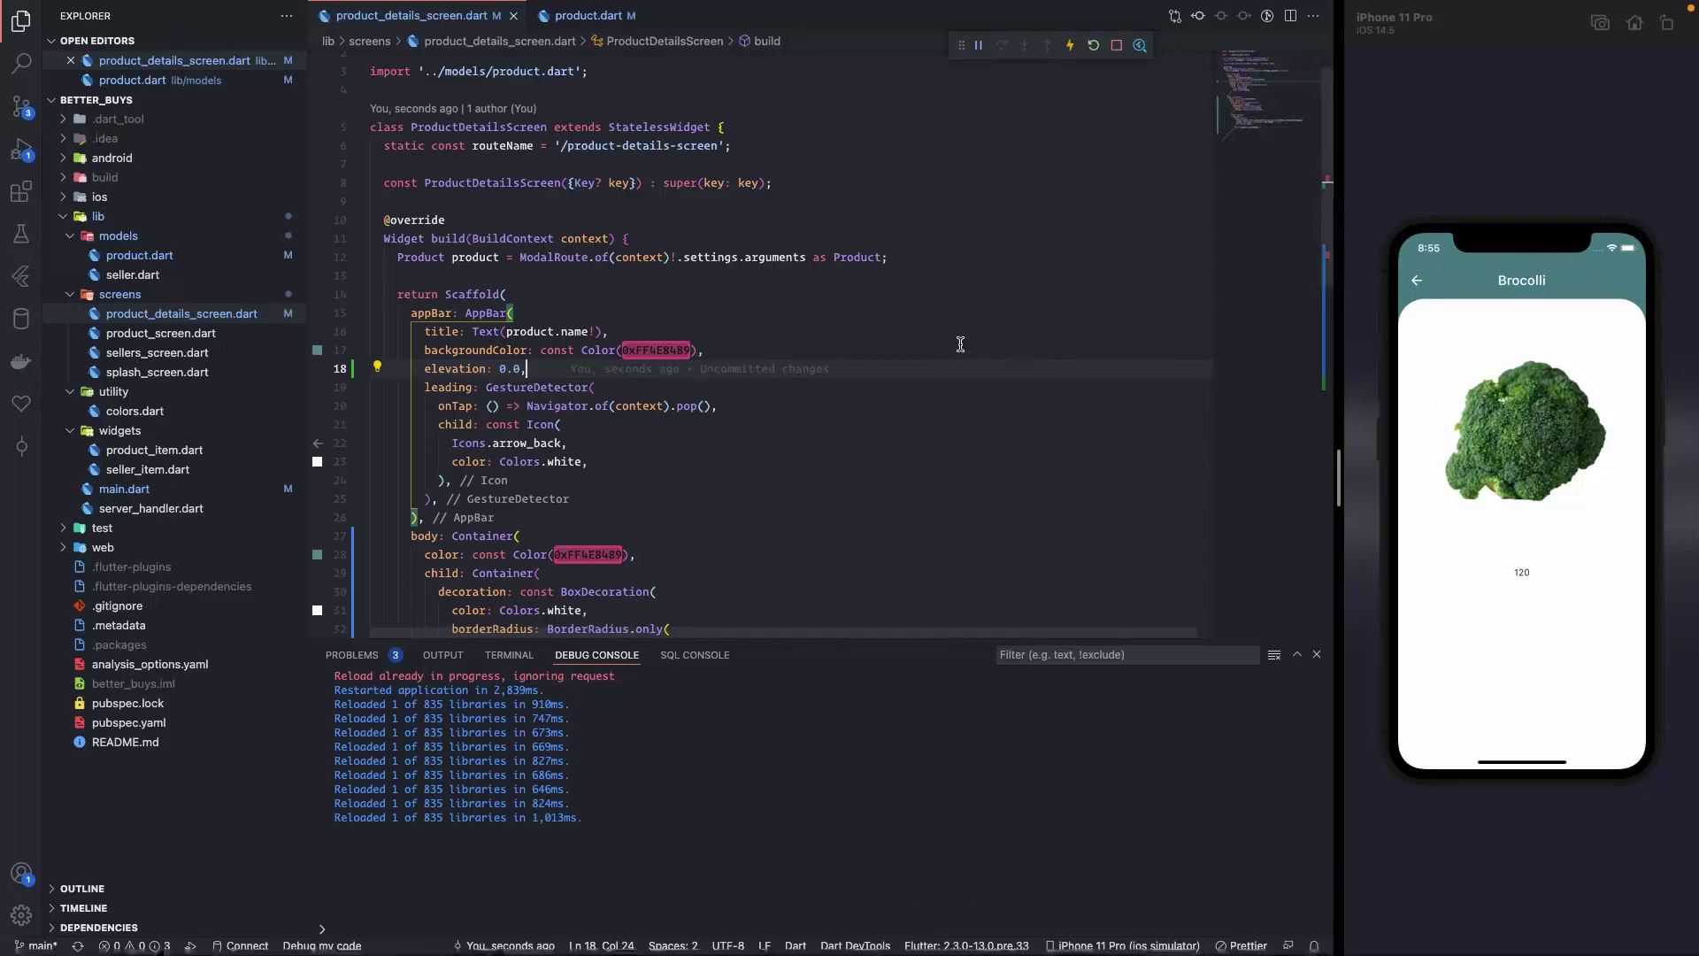
pyautogui.hotkey('ctrl', 'Up')
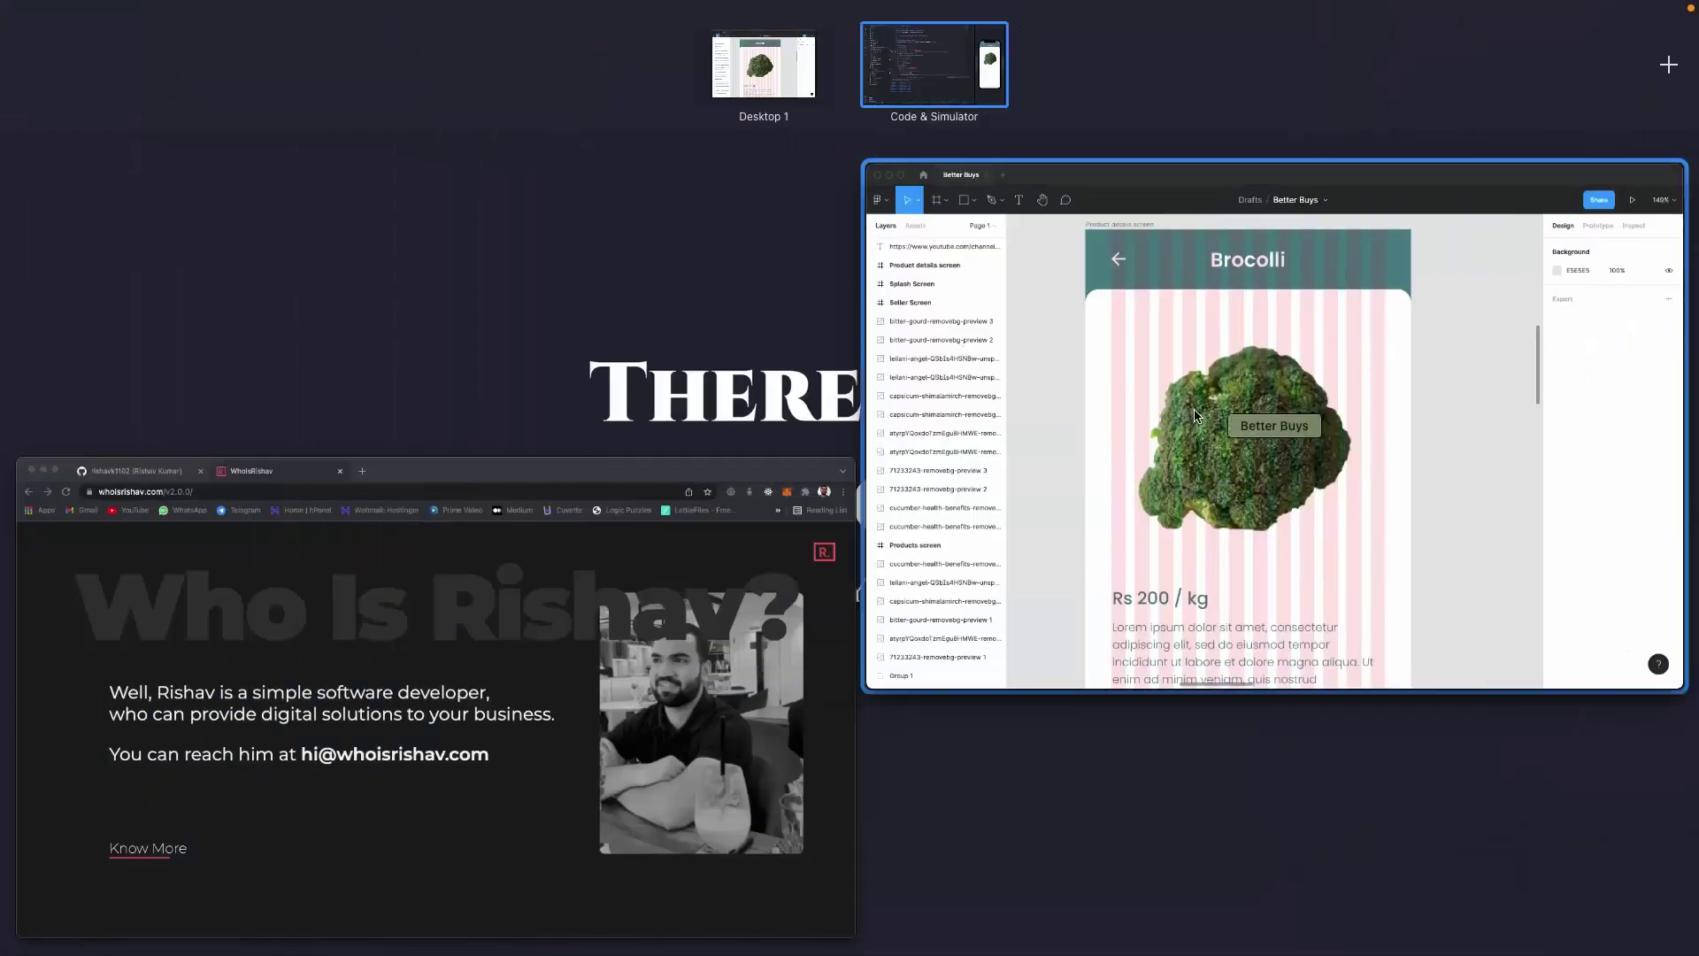
pyautogui.click(937, 70)
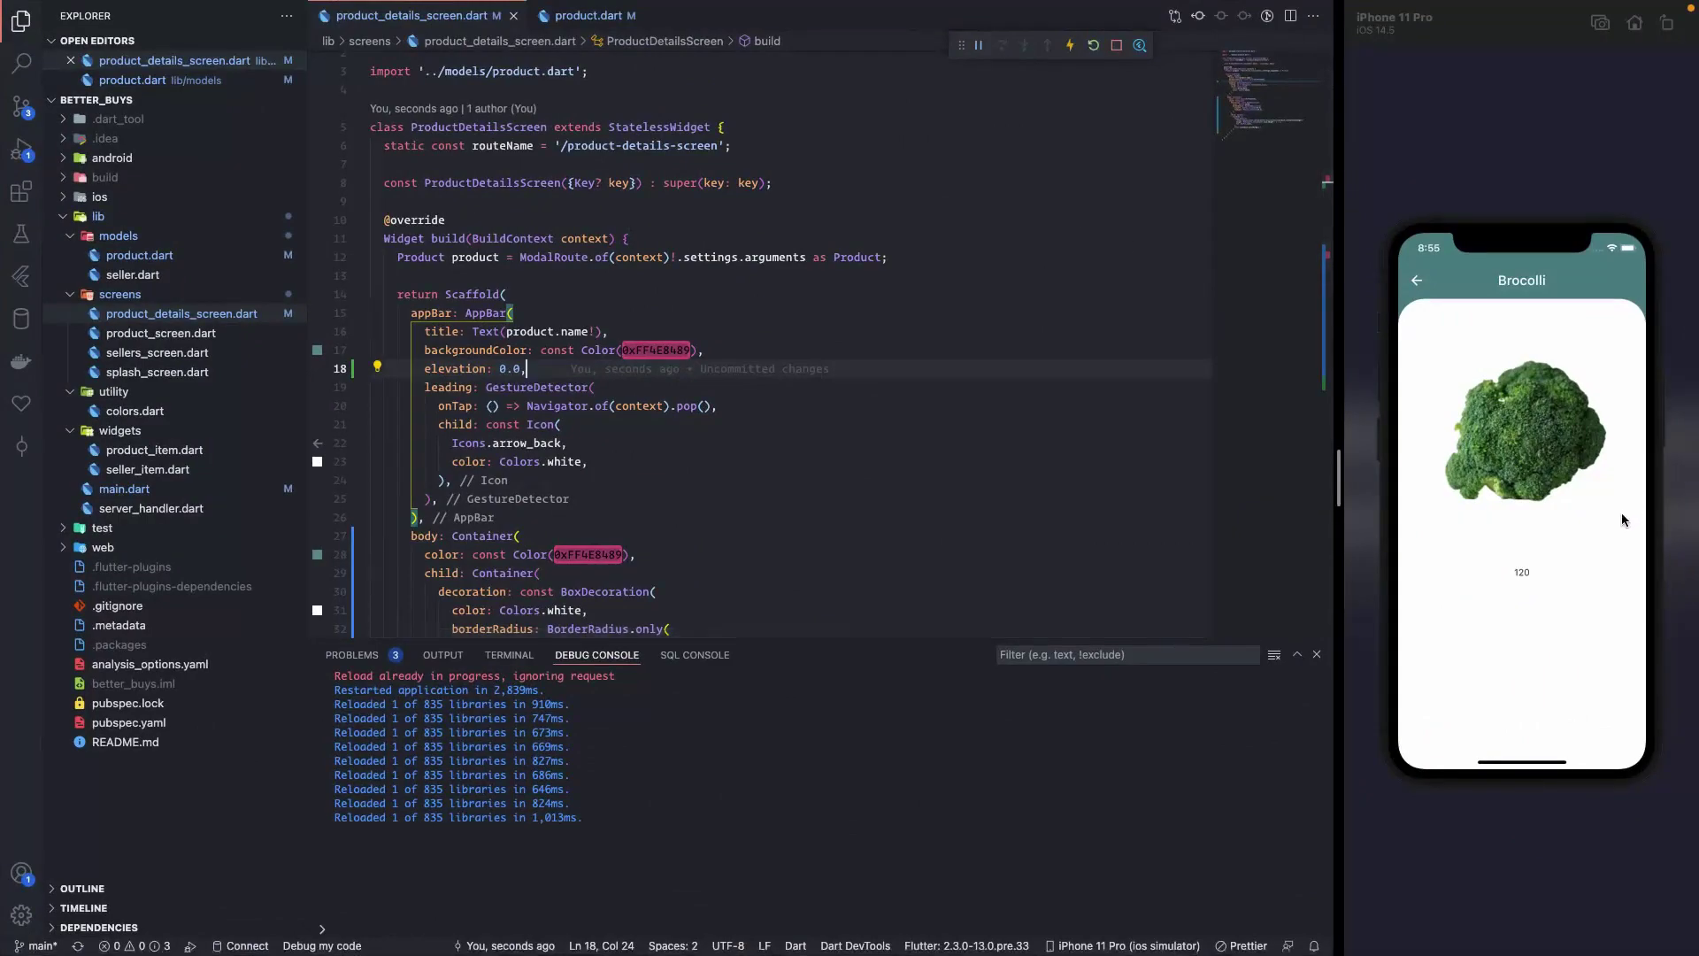